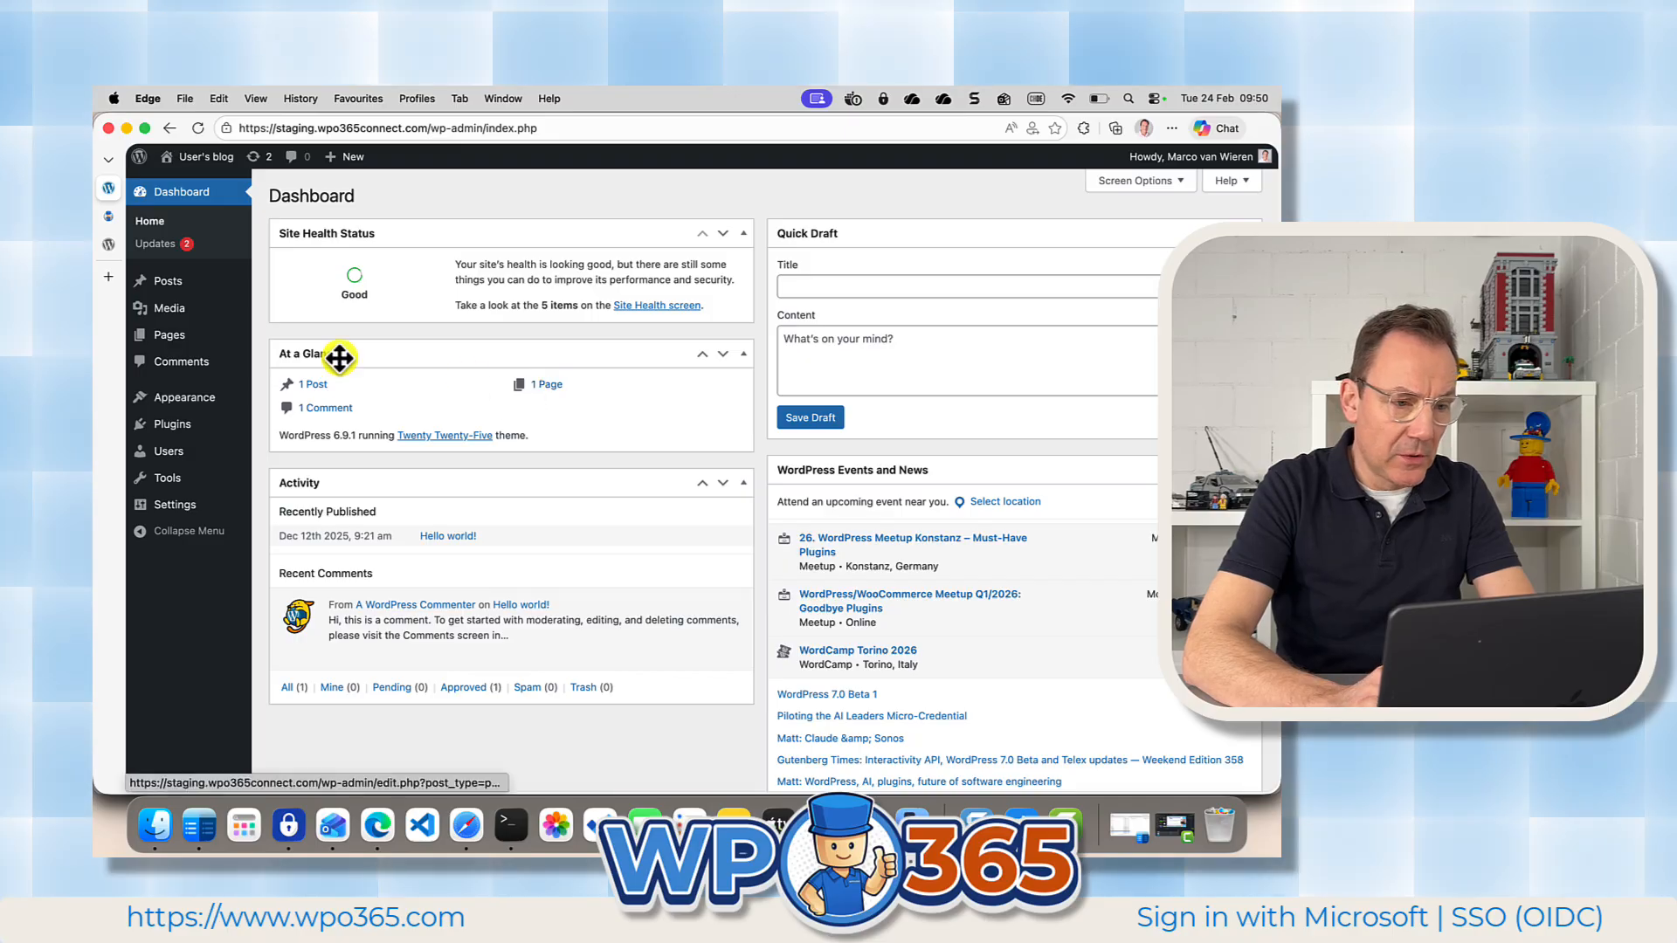
Search the plugin directory for "wpo365", and install and activate the WPO365 | LOGIN plugin.
mouse_move(183, 430)
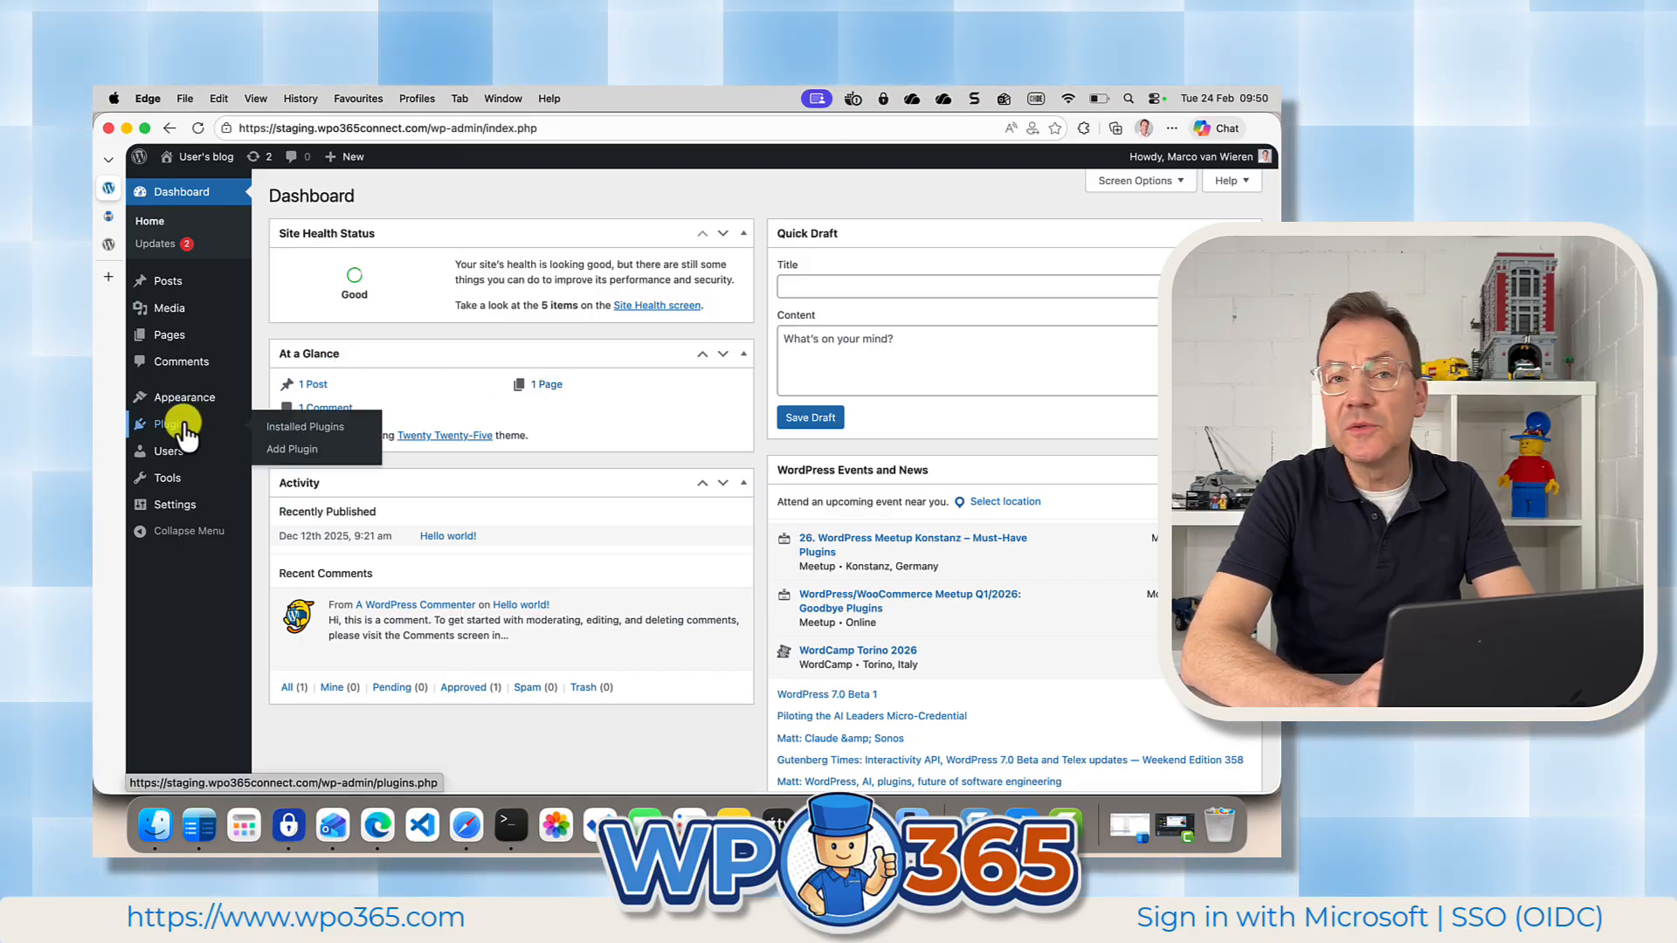
left_click(282, 449)
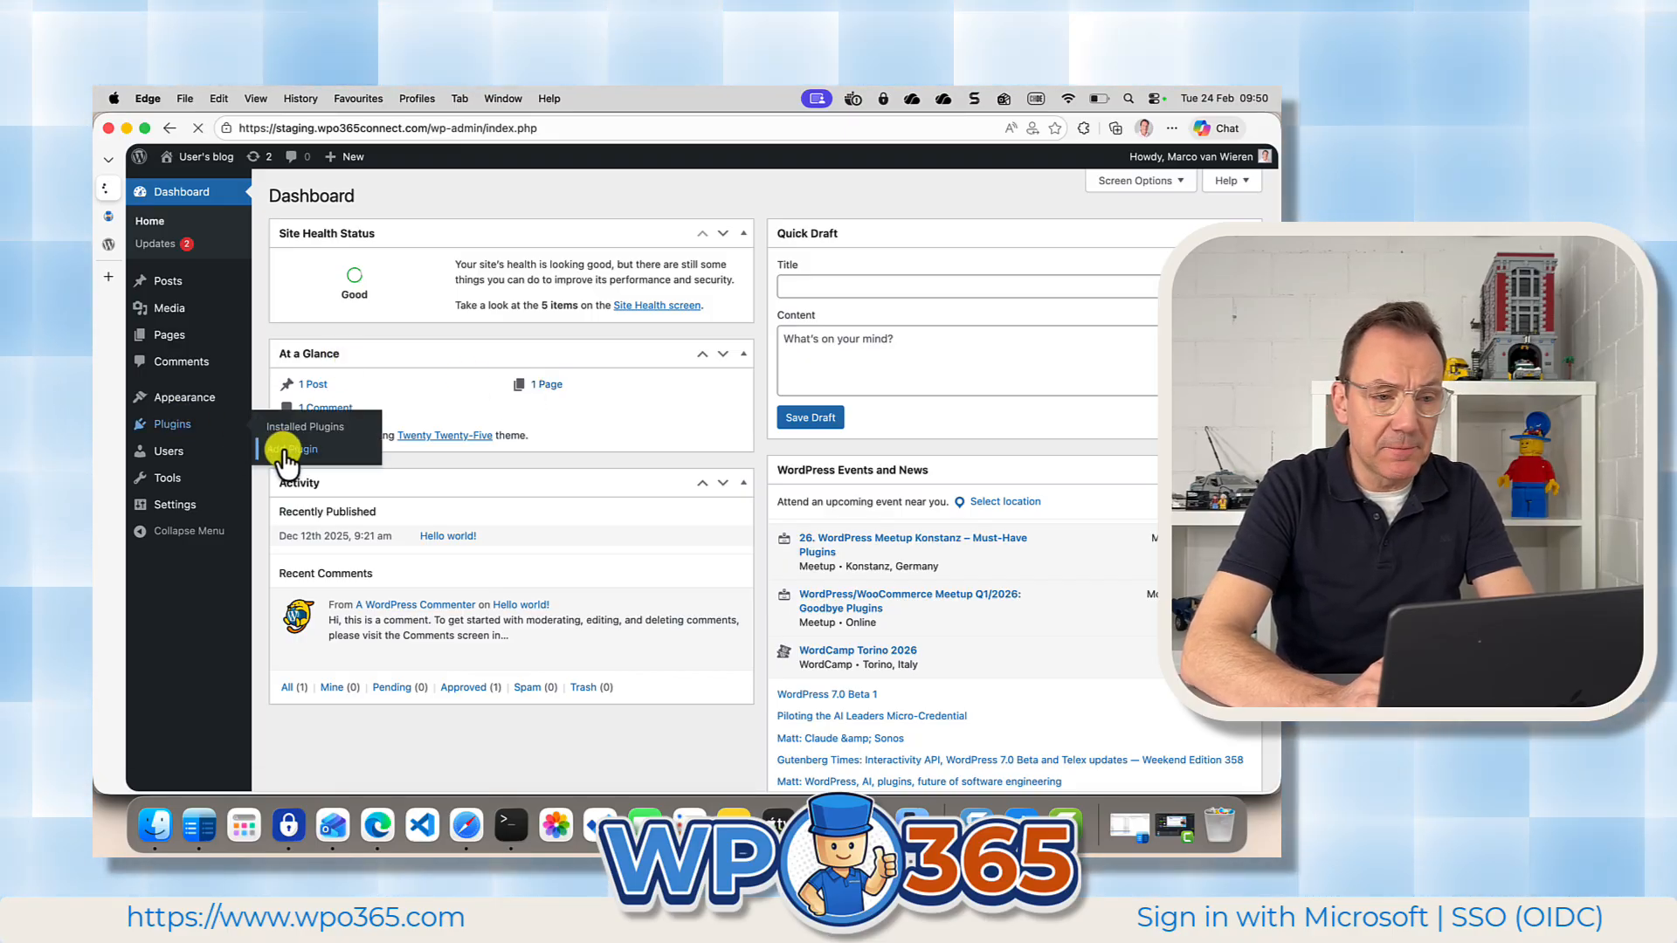
left_click(988, 262)
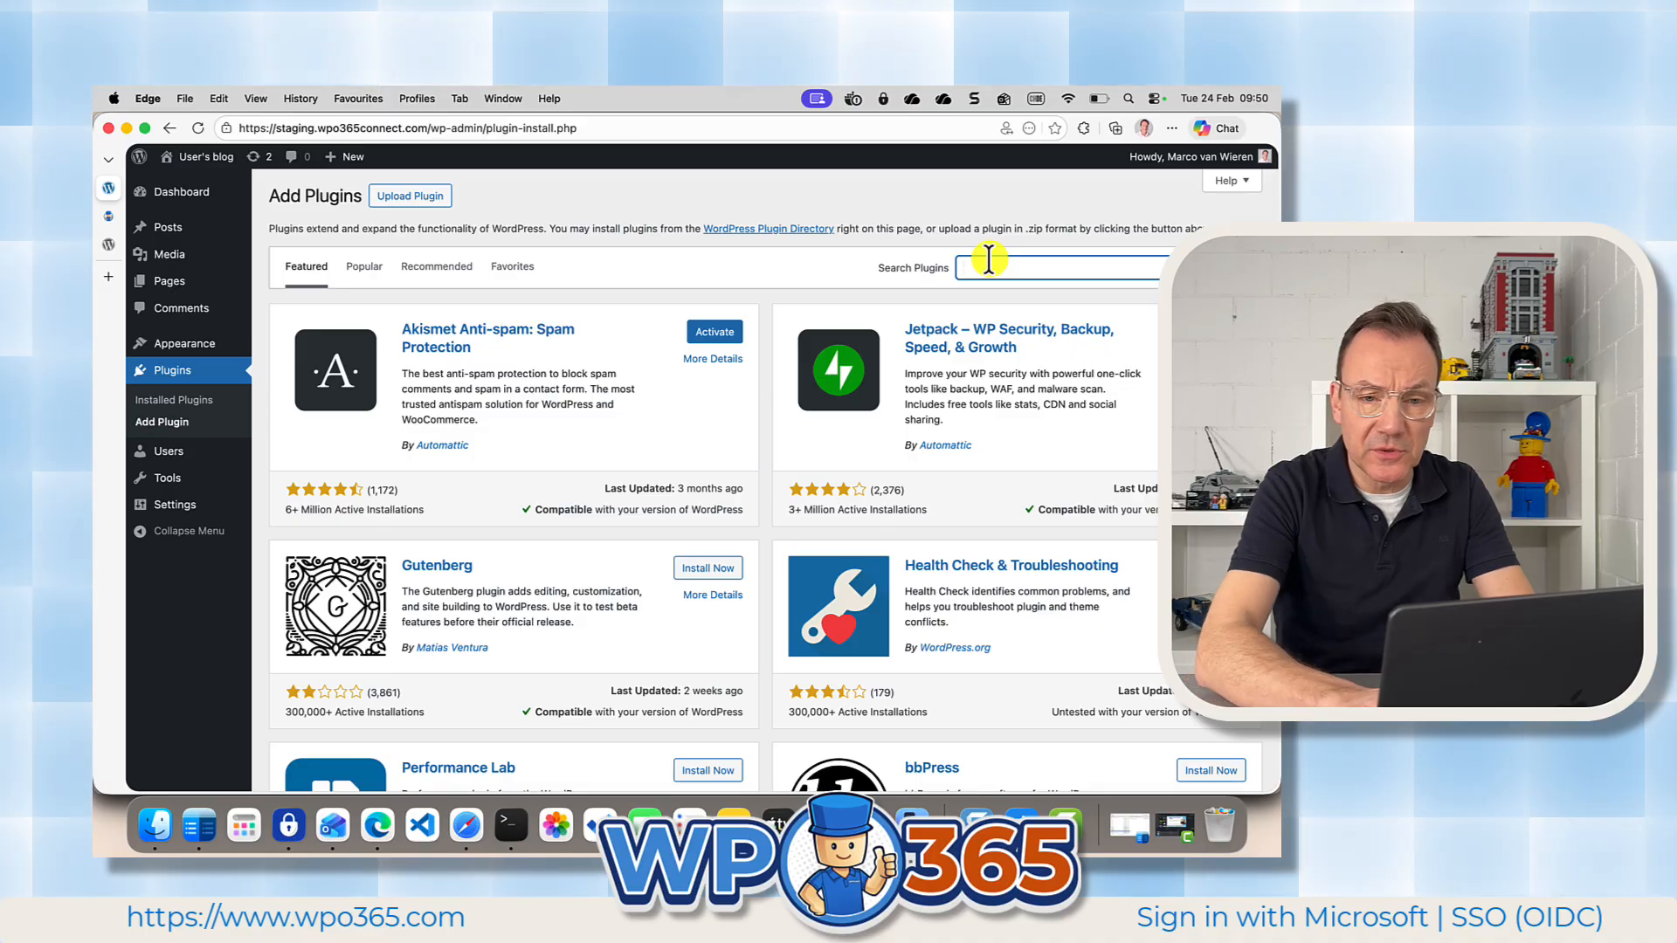
type("wpo365")
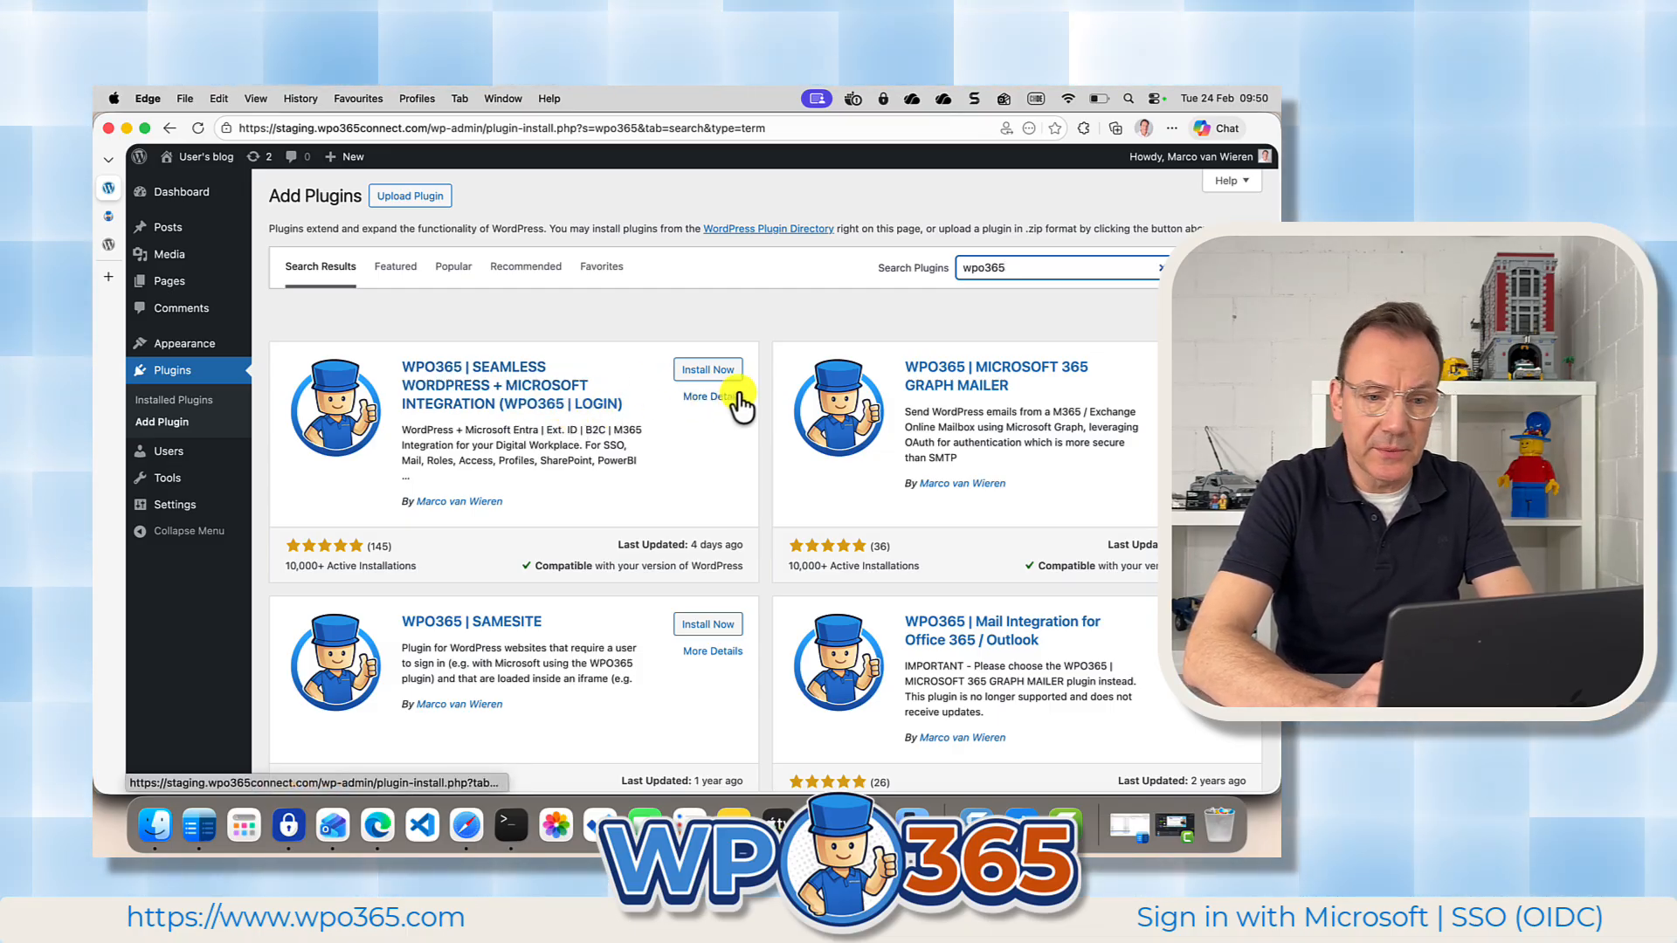
left_click(709, 370)
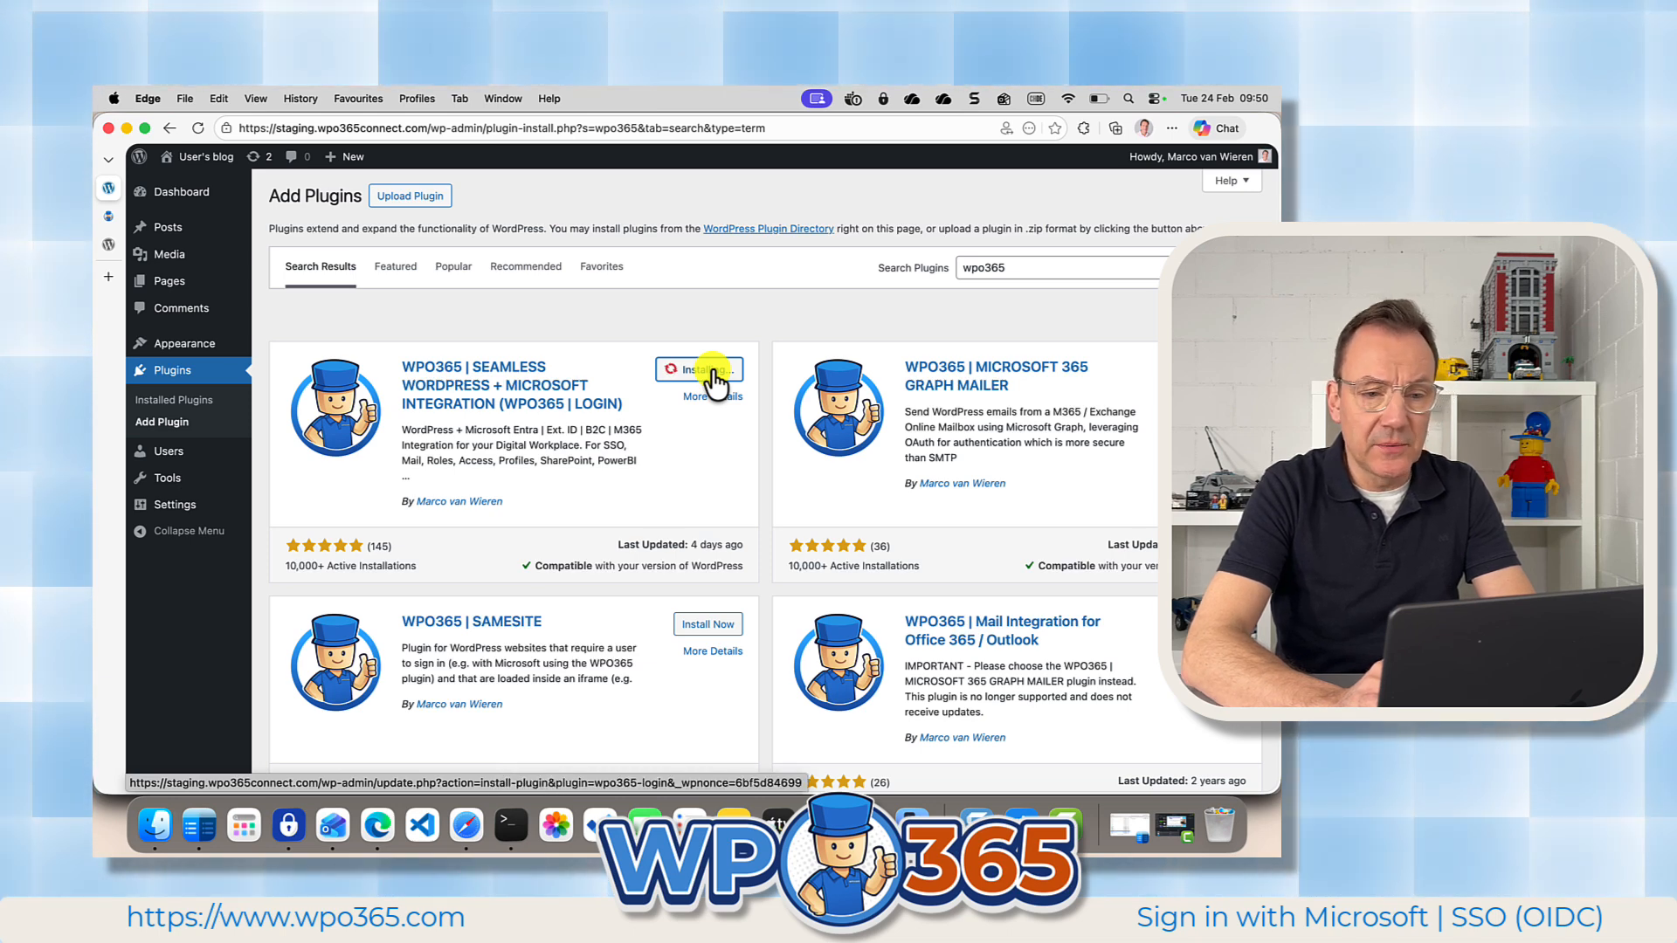
left_click(704, 373)
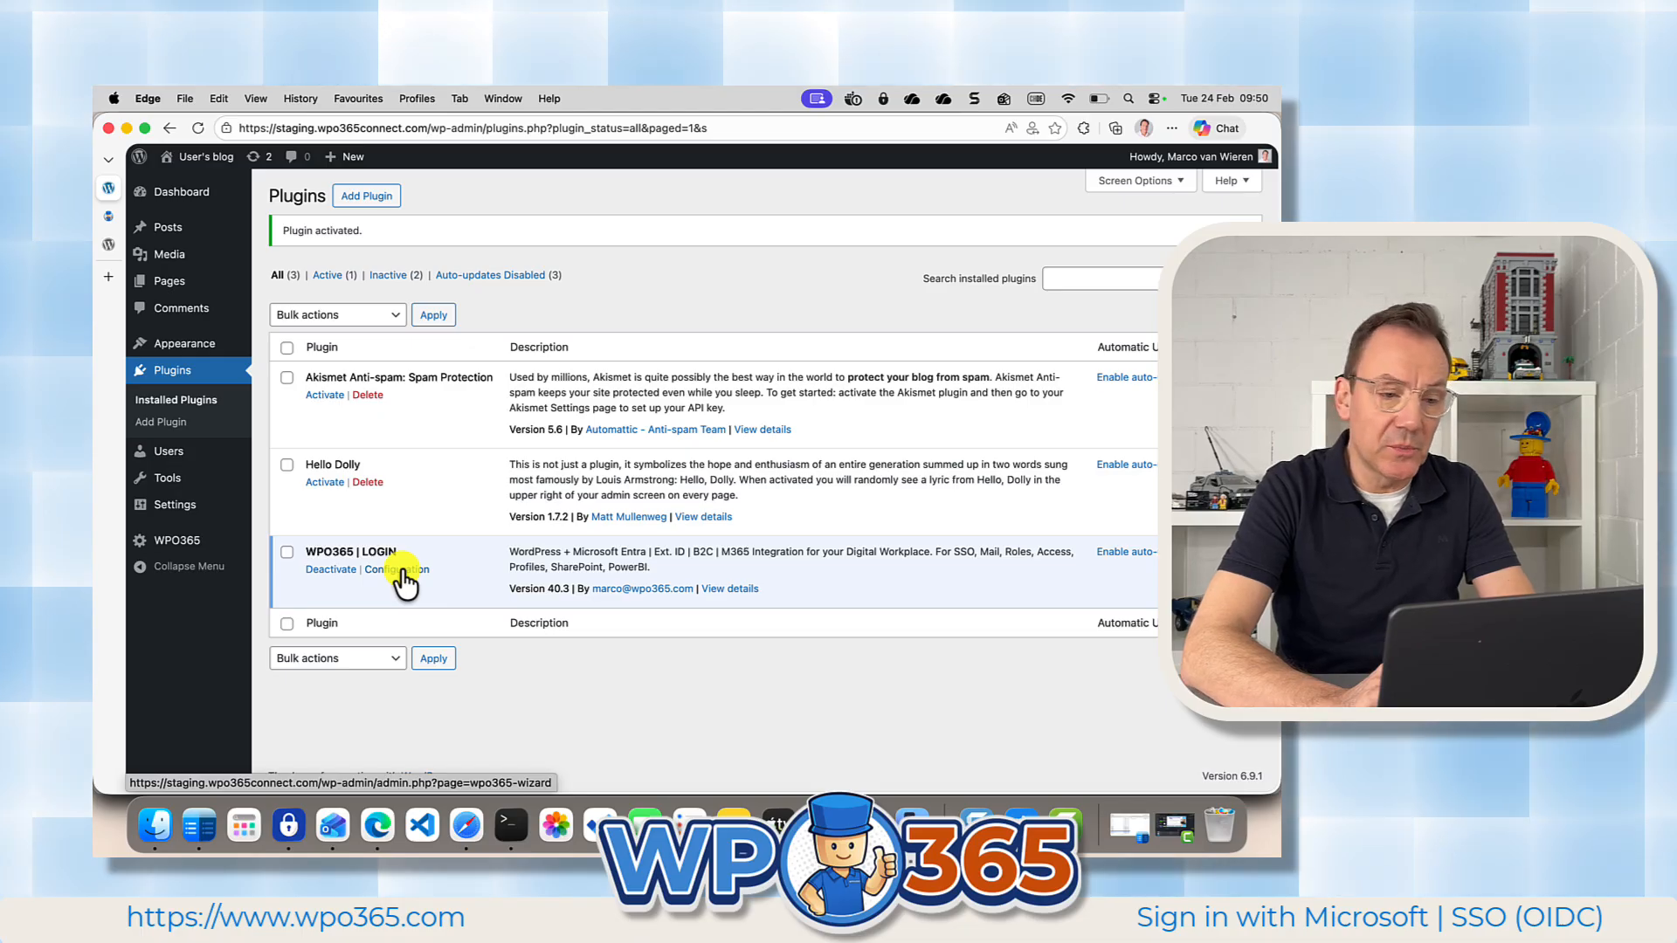
Open the WPO365 configuration dashboard and examine the available feature cards, such as Single Sign-on, Mail, Customers, Roles + Access and Audiences.
left_click(182, 543)
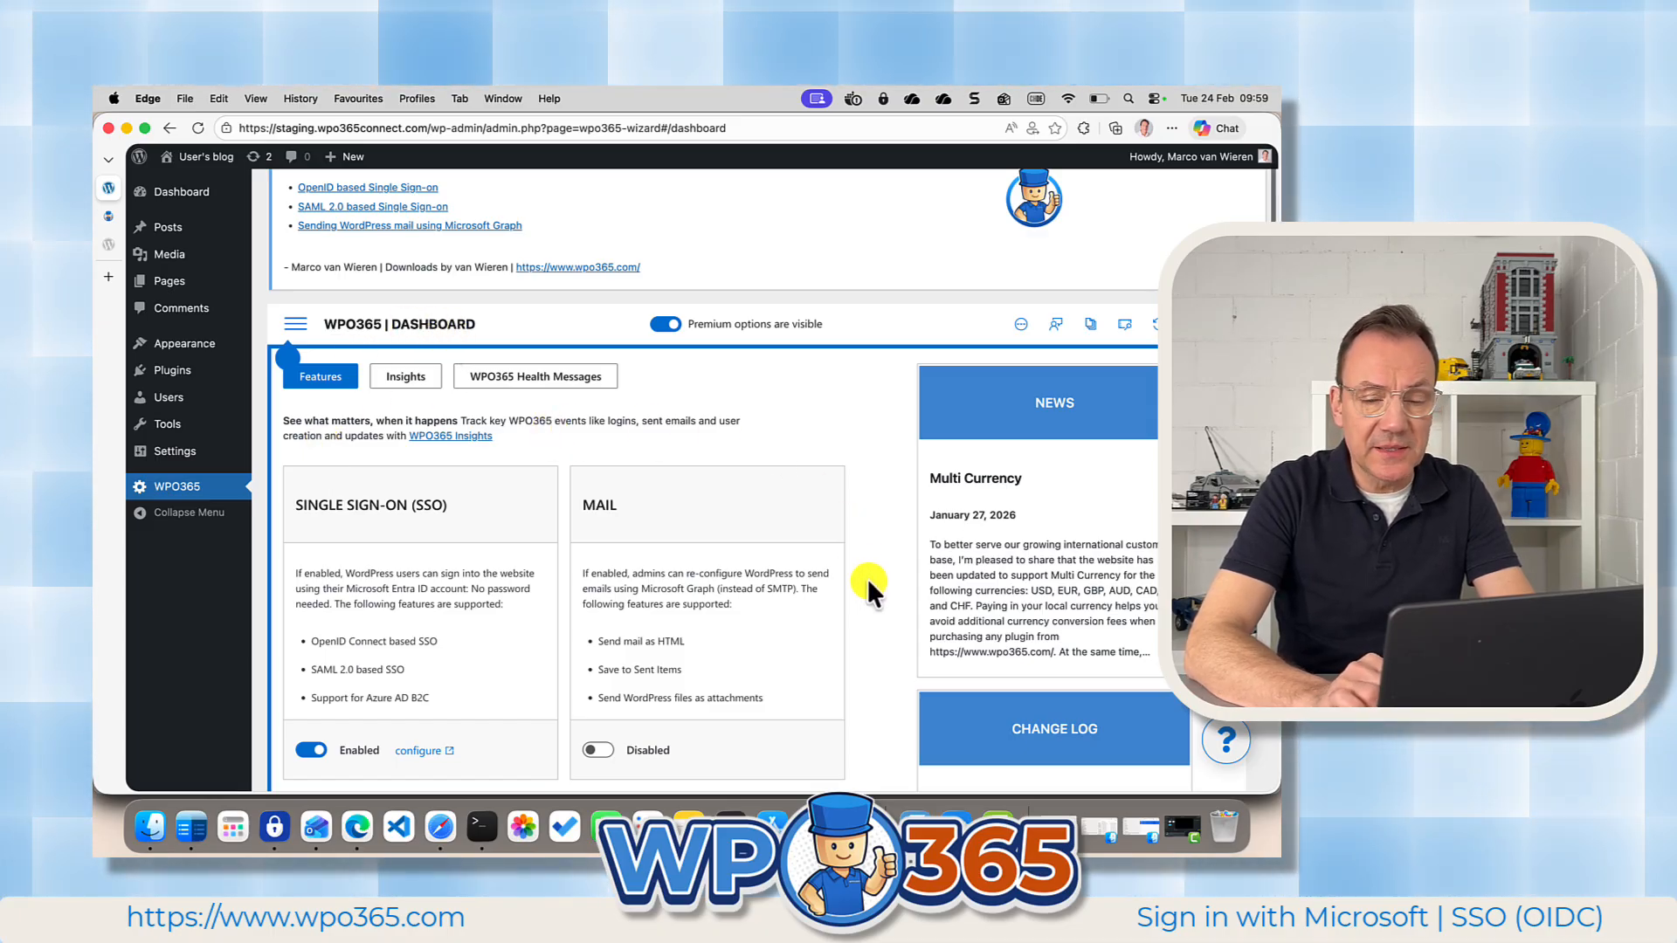
scroll(867, 578, "down", 3)
scroll(867, 578, "down", 3)
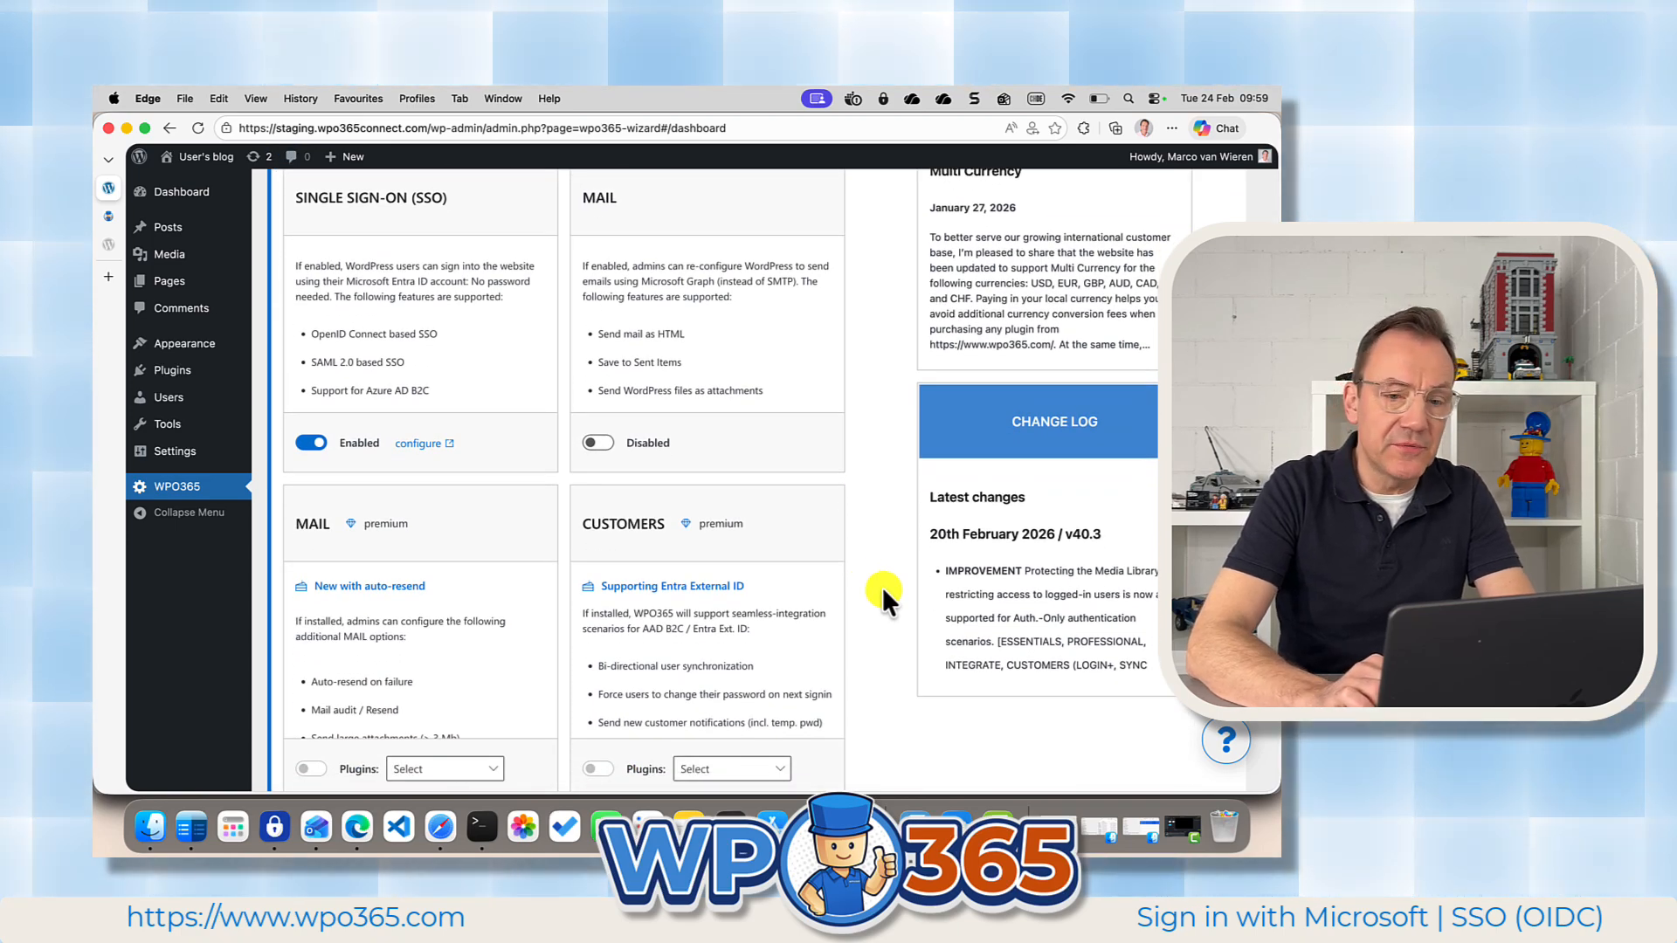
scroll(883, 589, "down", 5)
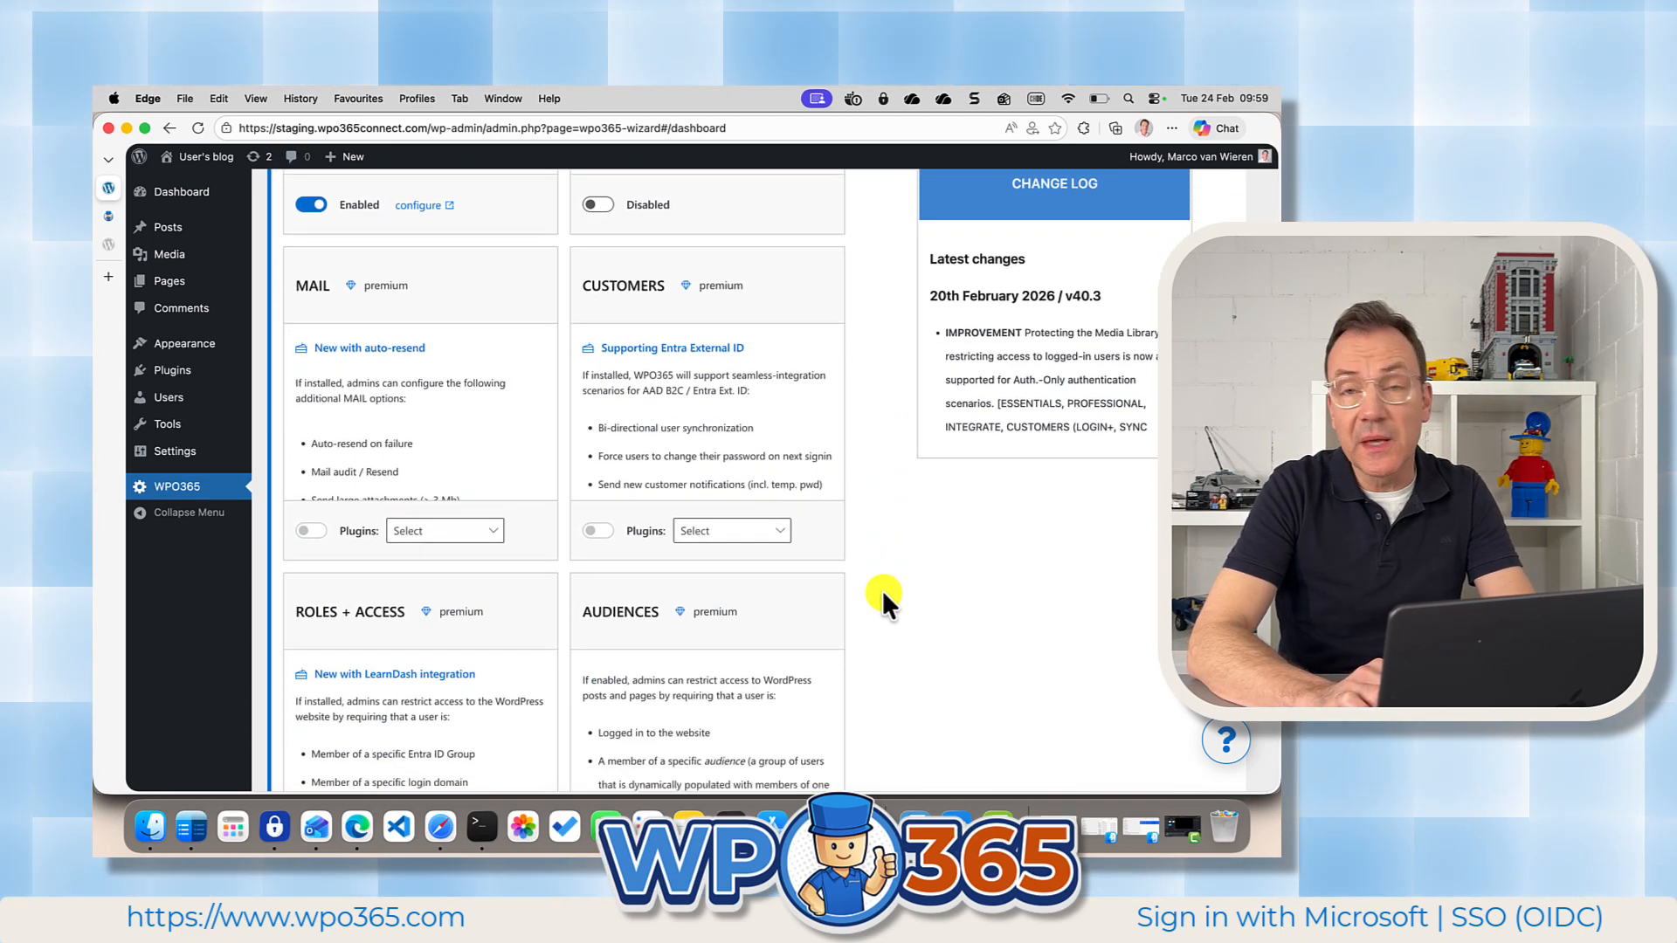
scroll(883, 590, "down", 2)
scroll(882, 590, "down", 3)
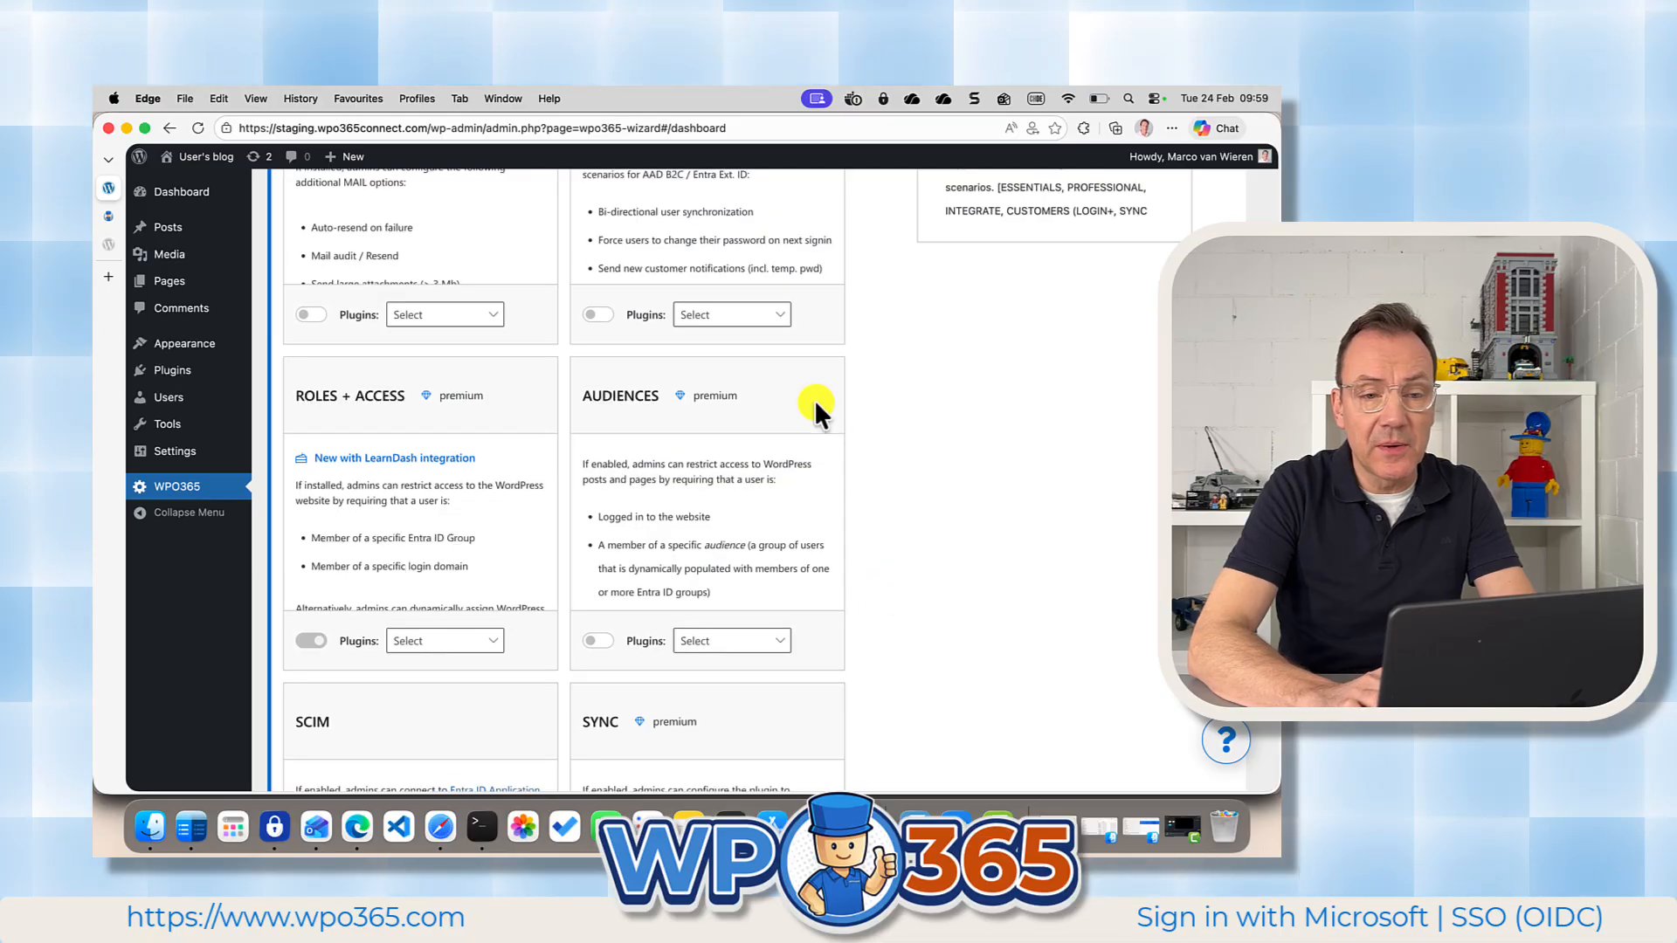
left_click(901, 388)
scroll(904, 390, "up", 5)
scroll(903, 388, "up", 10)
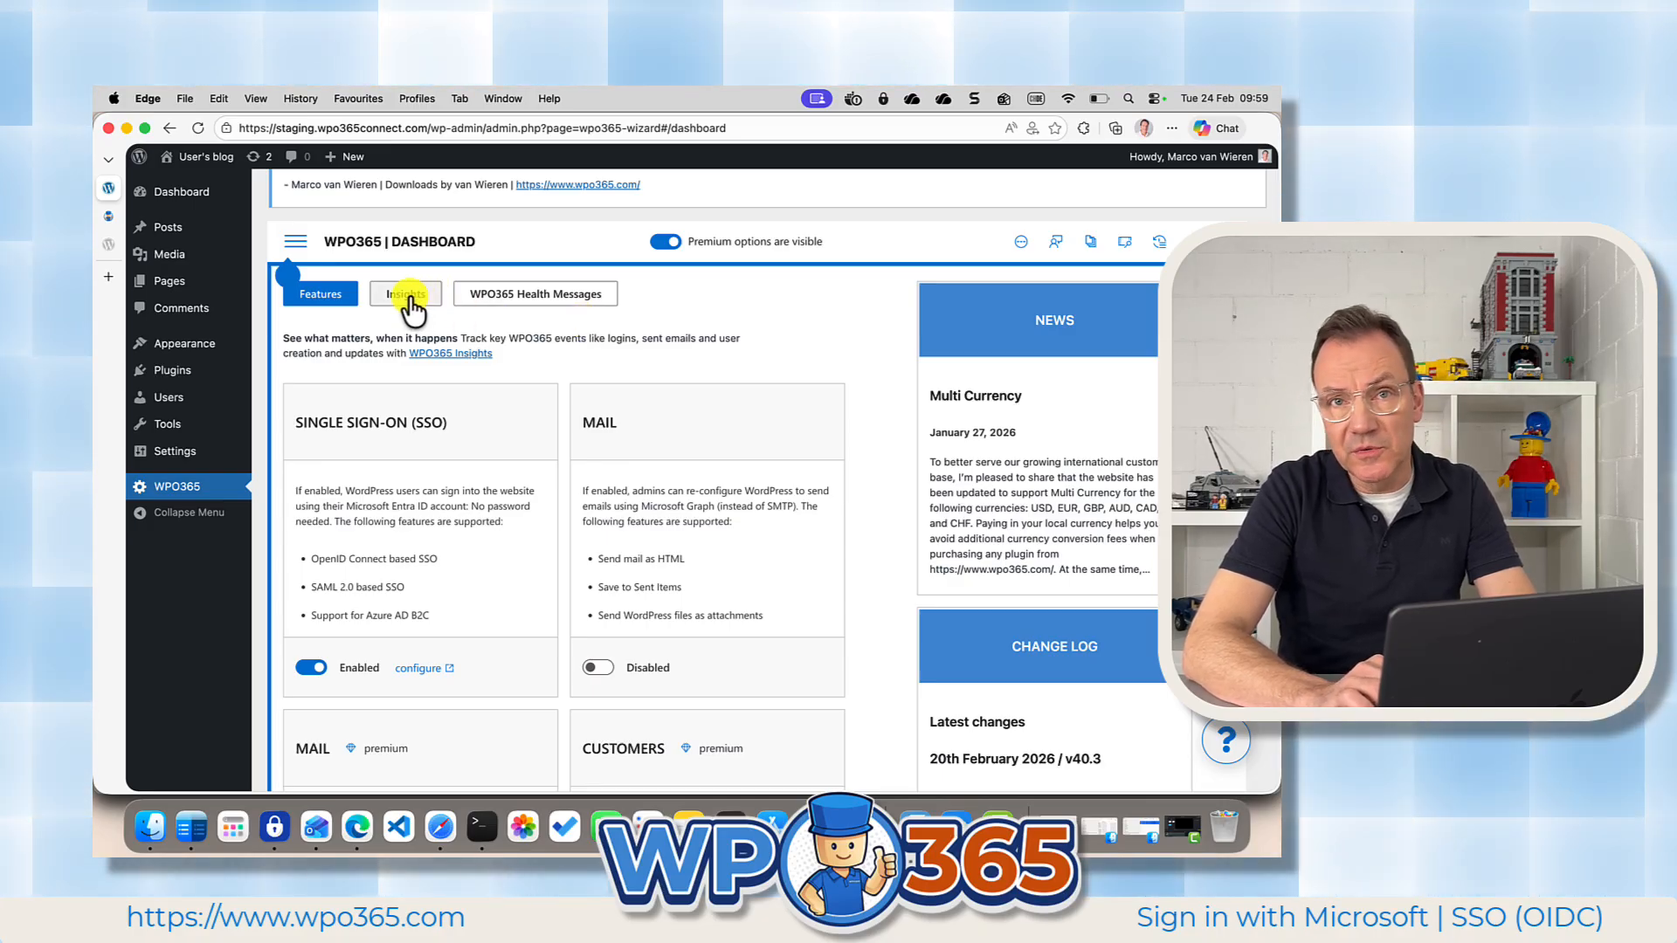
Enable WPO365 Insights, and open the WPO365 Health Messages and dismiss them all.
left_click(406, 295)
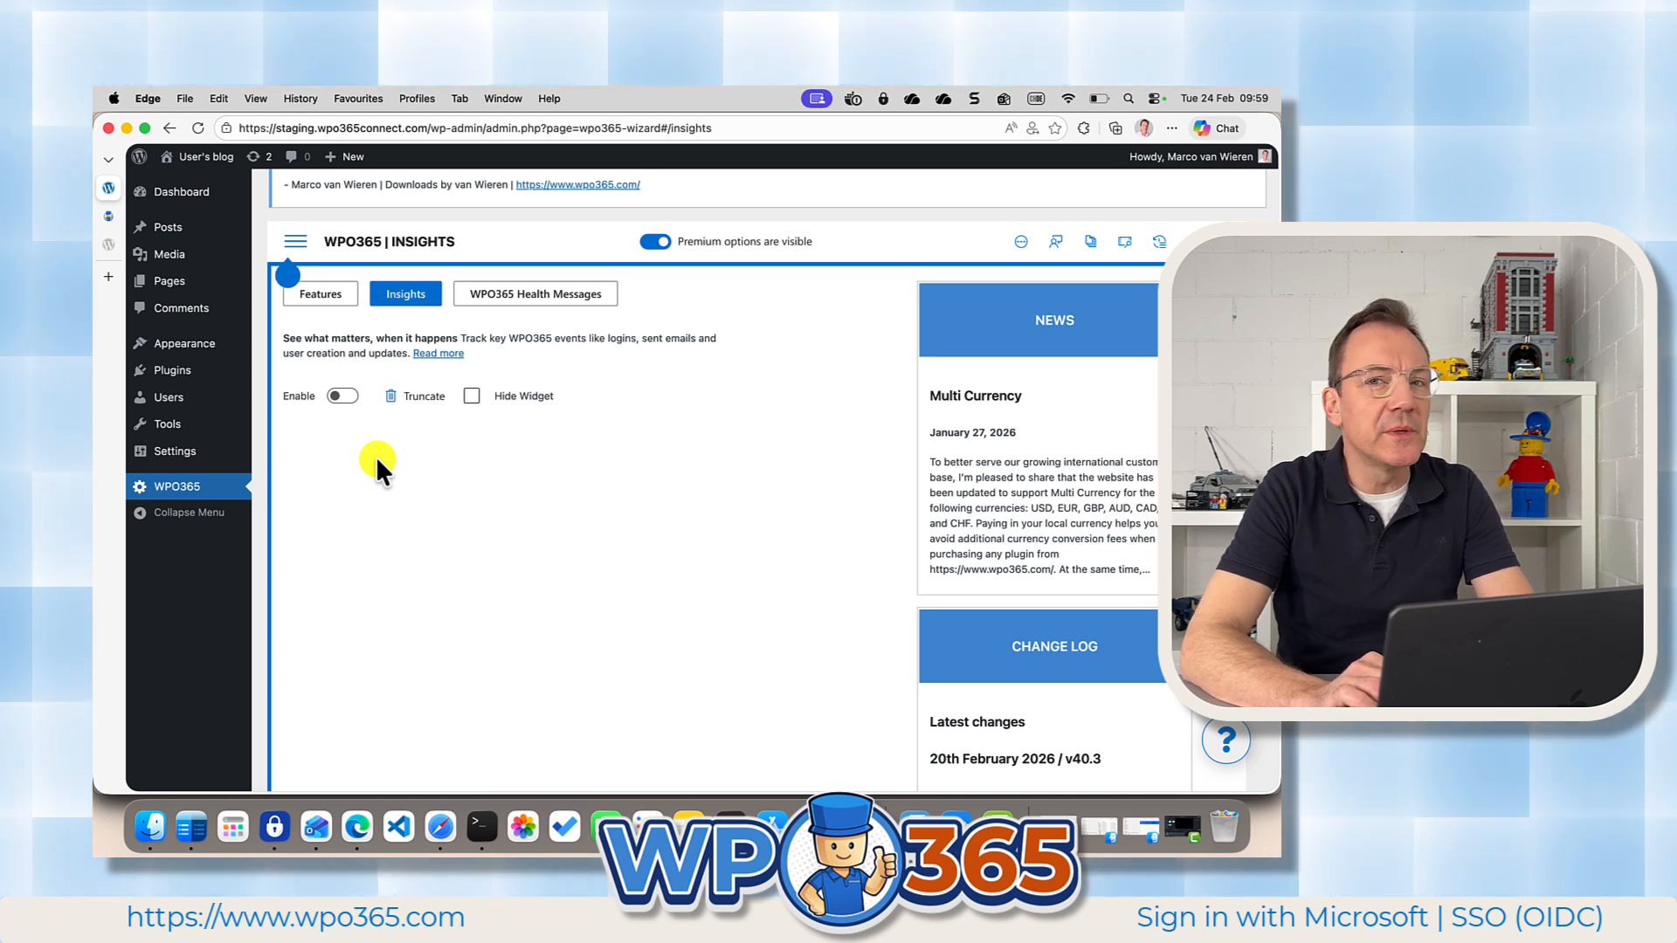
left_click(343, 398)
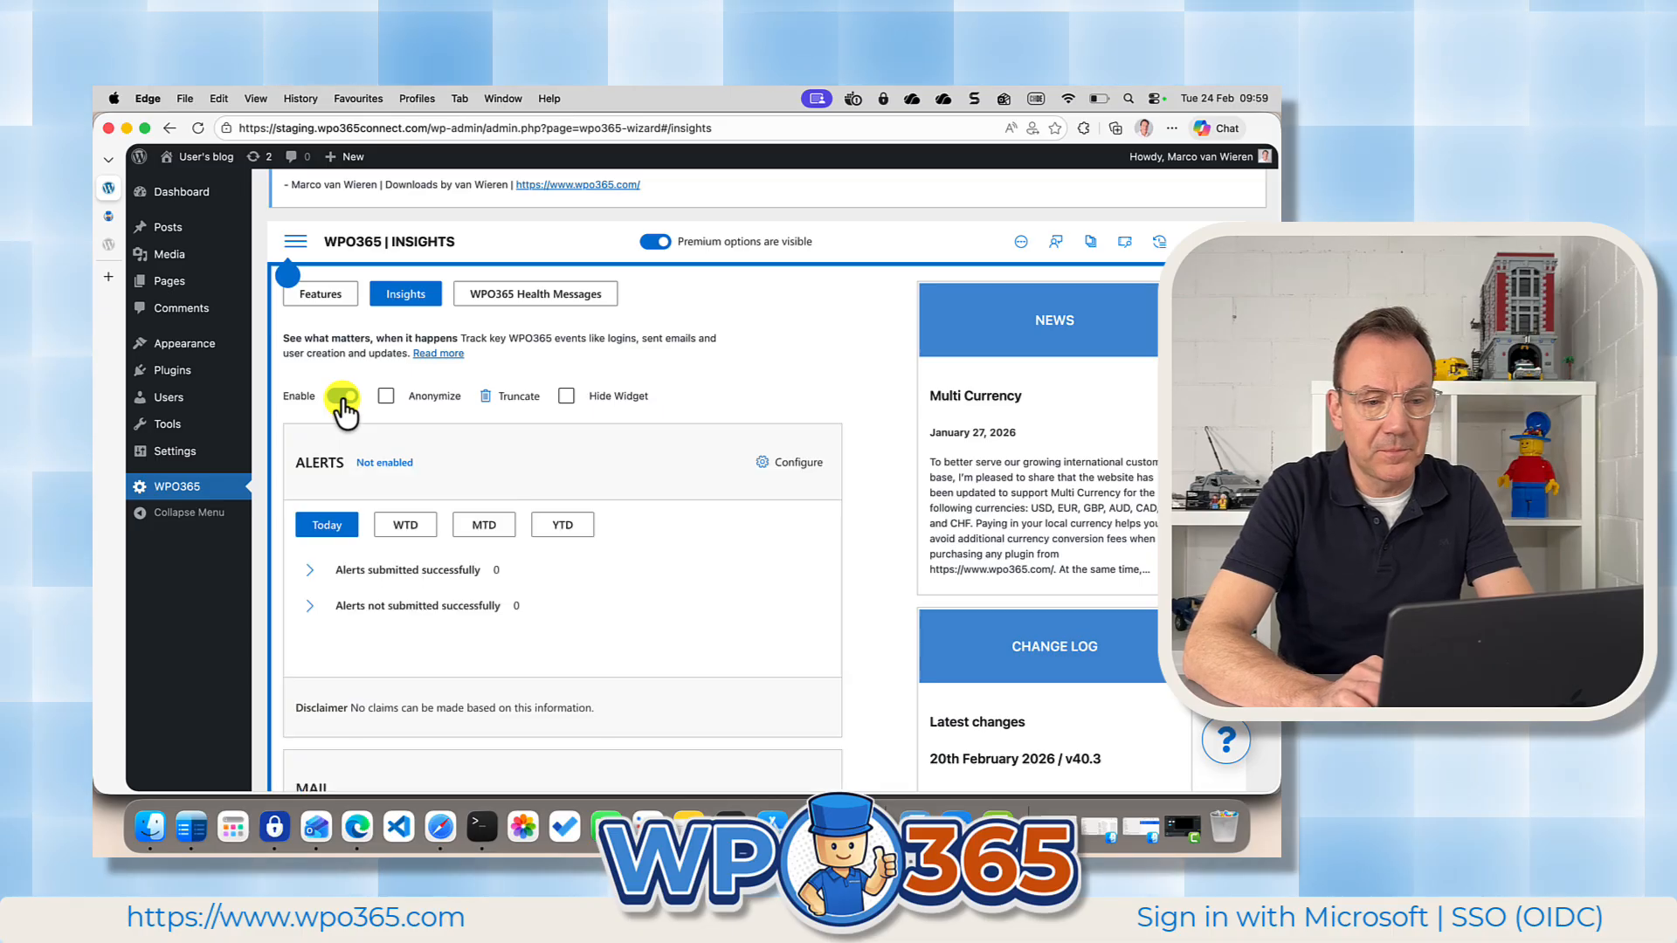
left_click(535, 300)
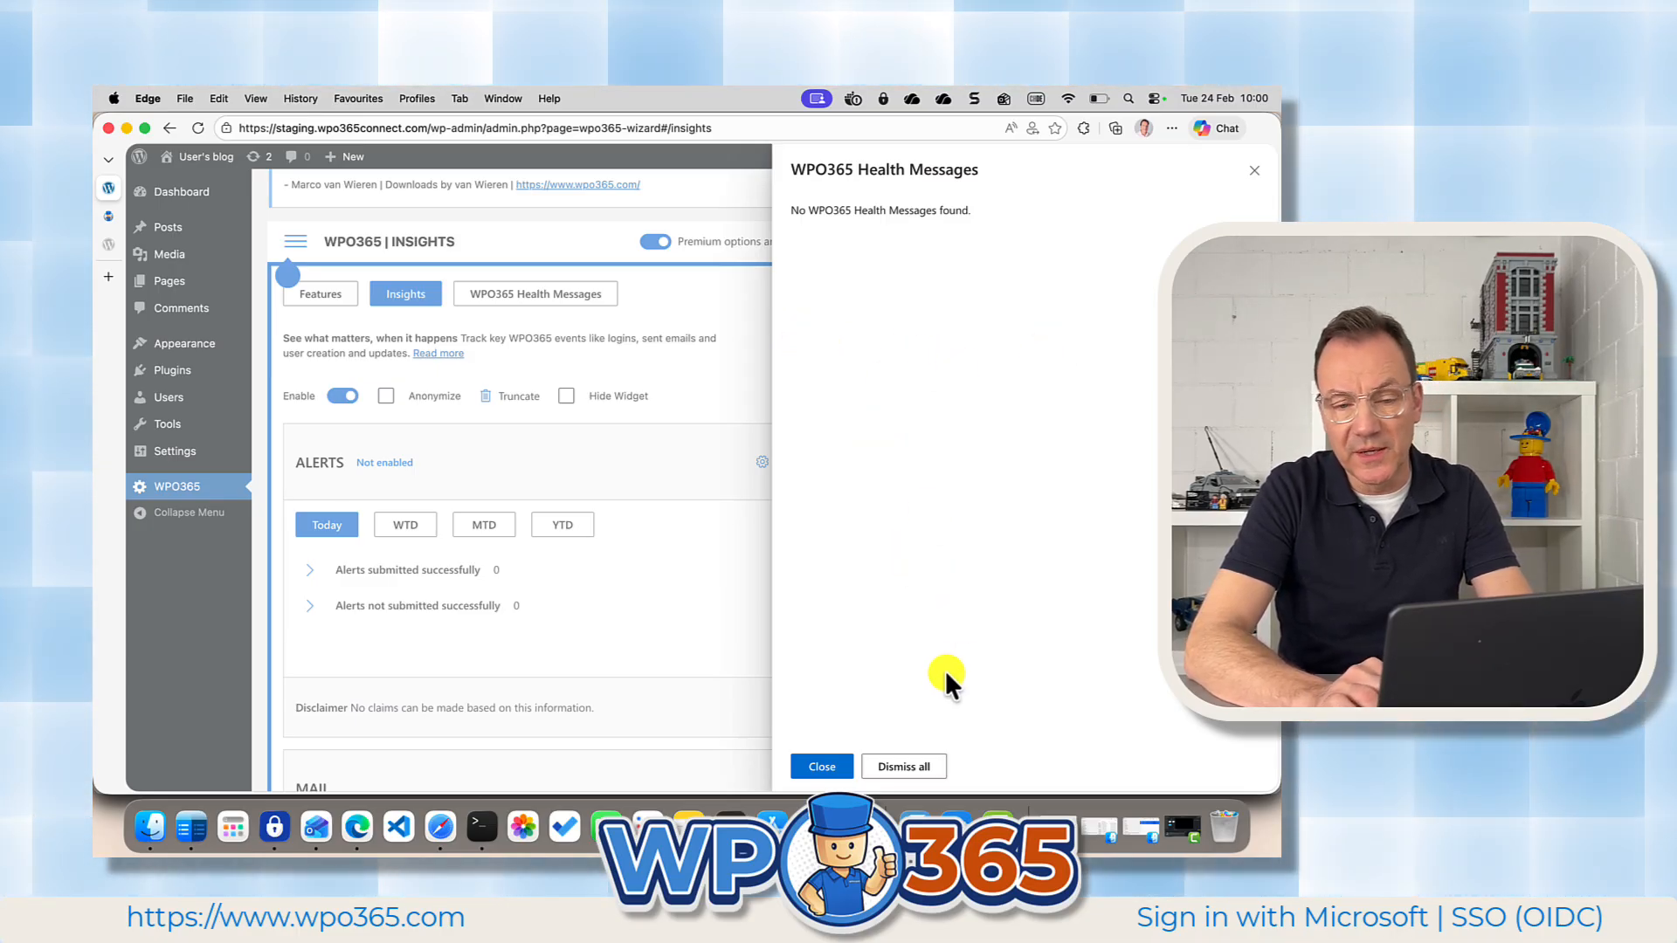
left_click(926, 769)
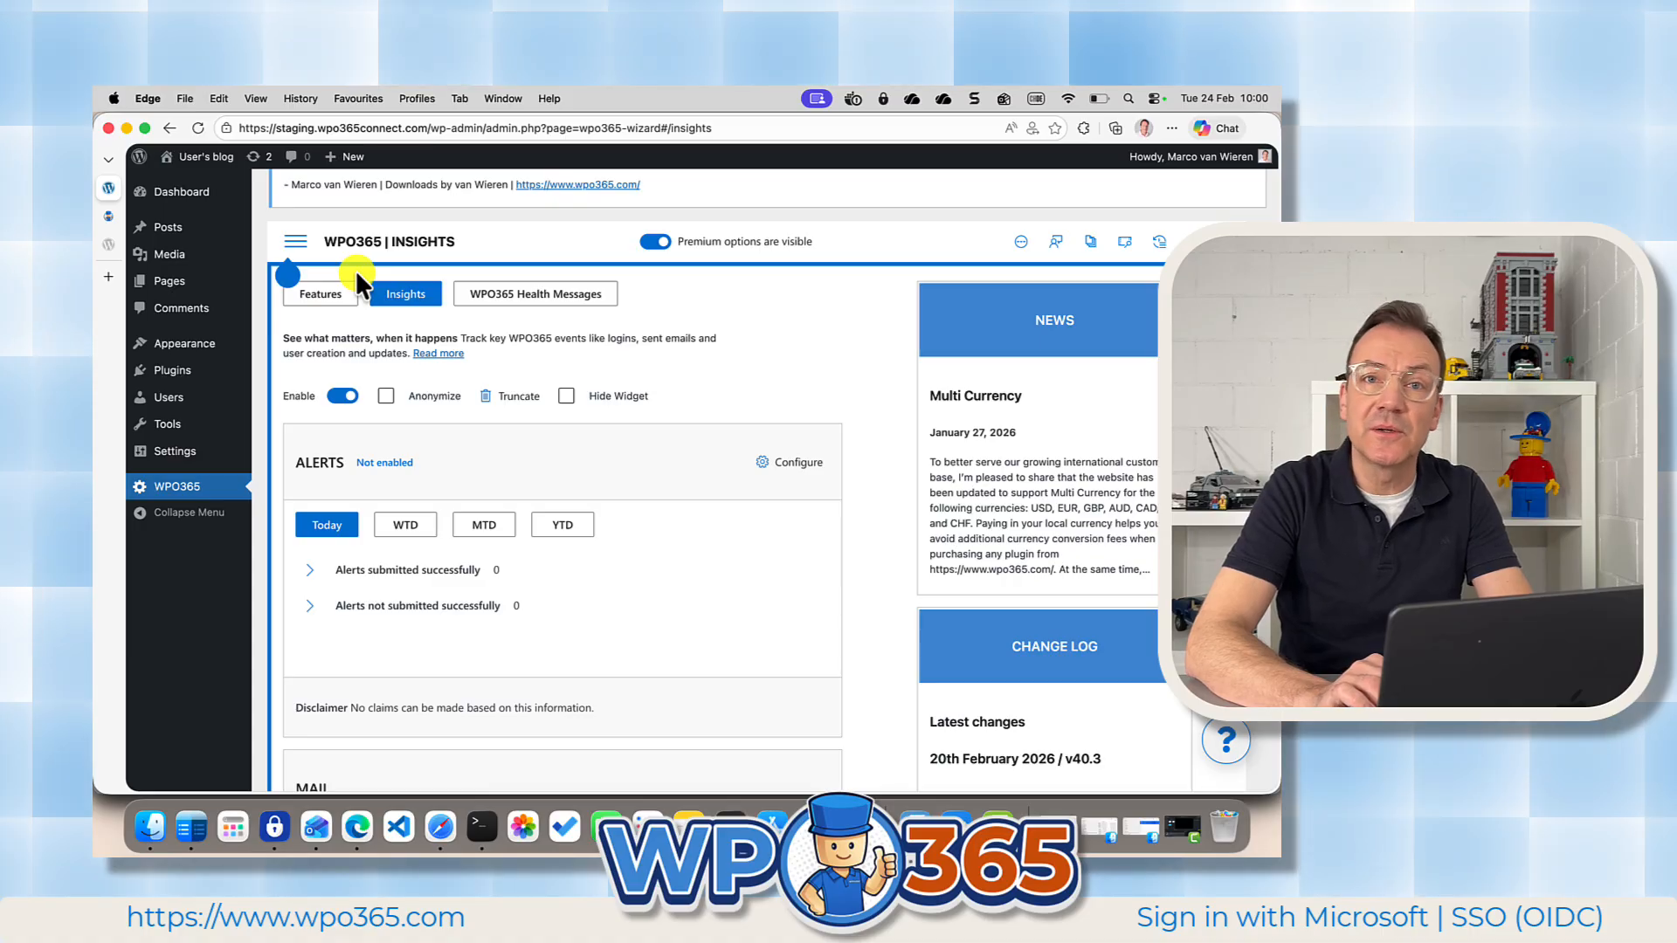
Open the WPO365 Single Sign-on settings and choose Entra ID (default) as the identity provider.
left_click(296, 247)
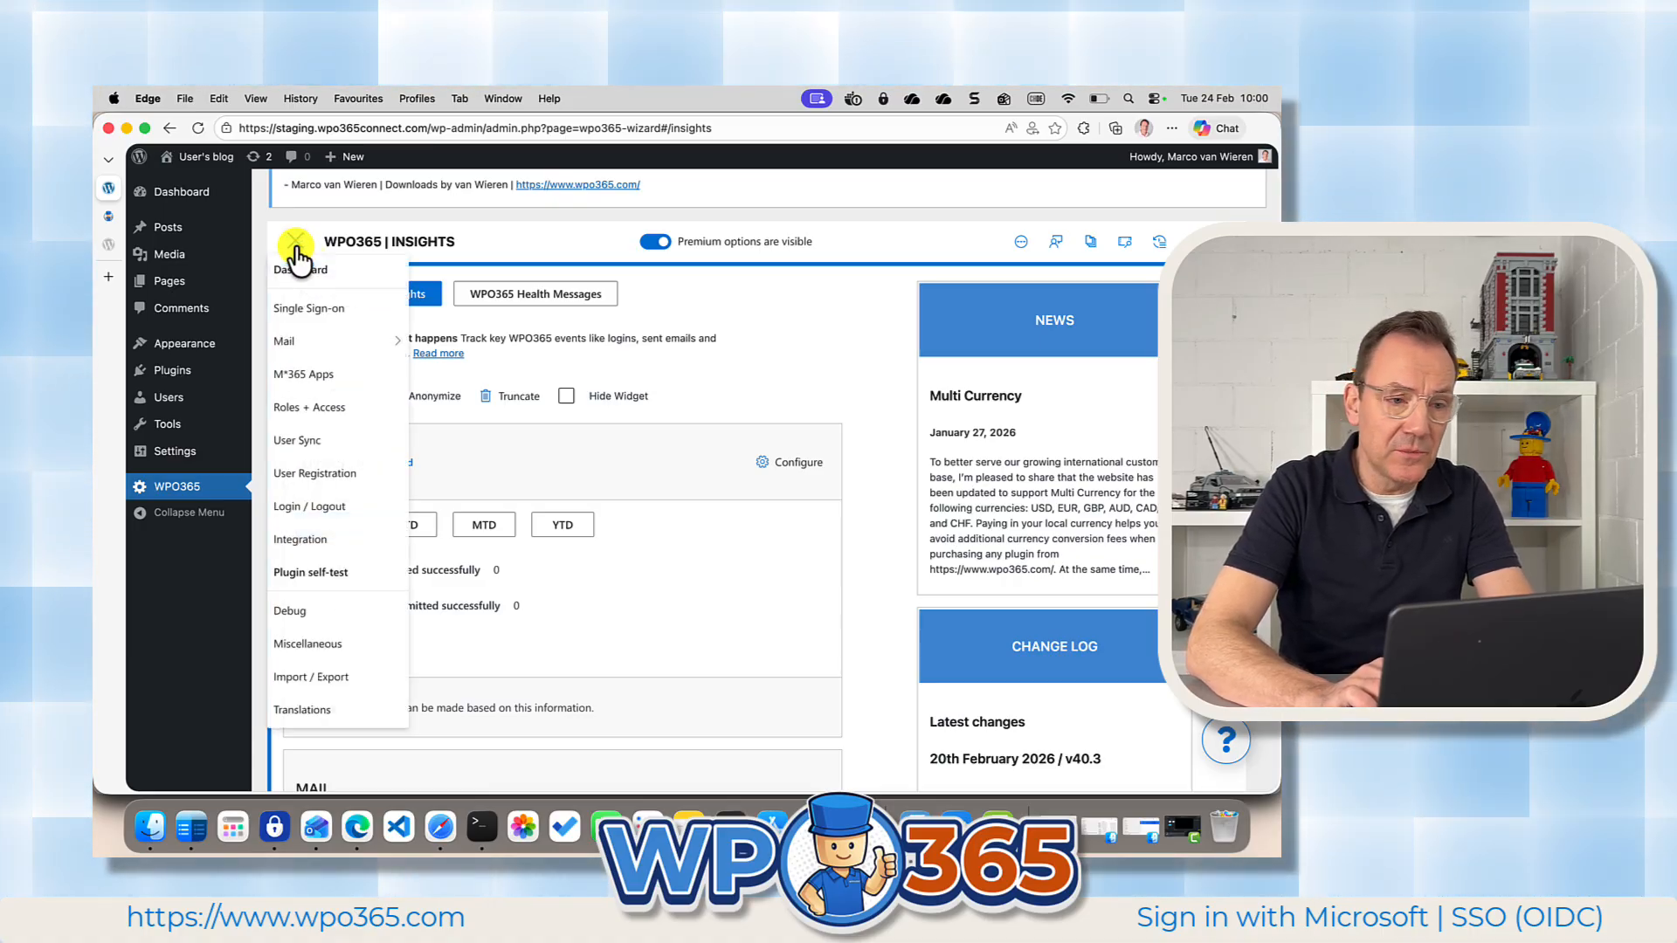
left_click(311, 310)
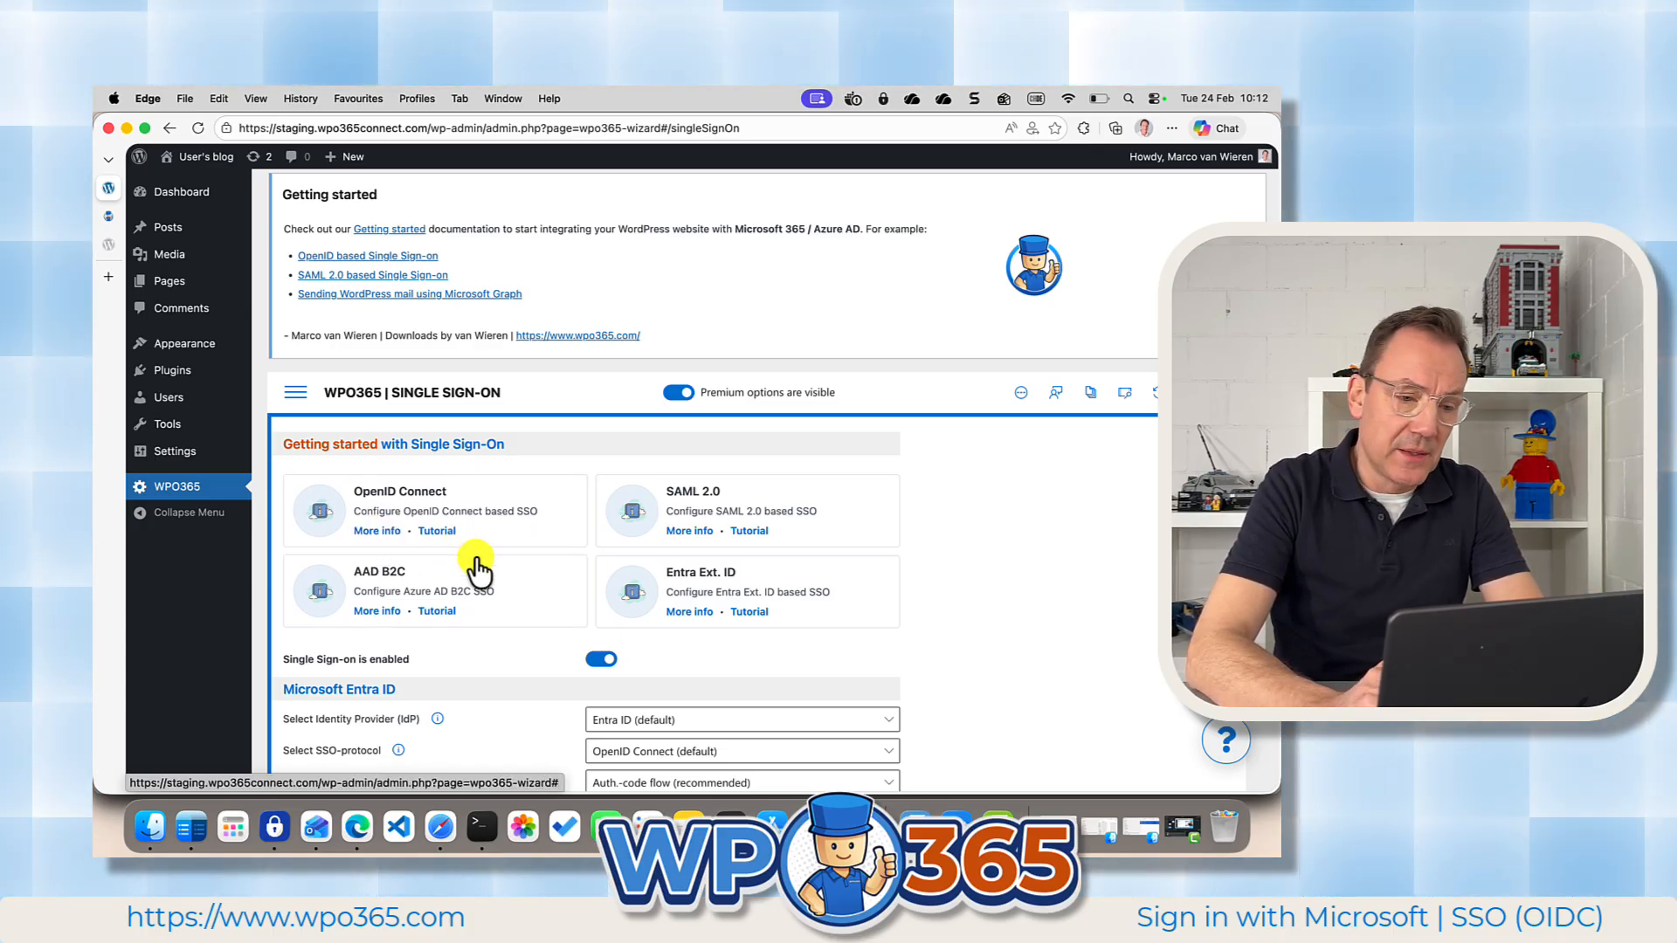
scroll(477, 568, "down", 2)
scroll(476, 568, "down", 8)
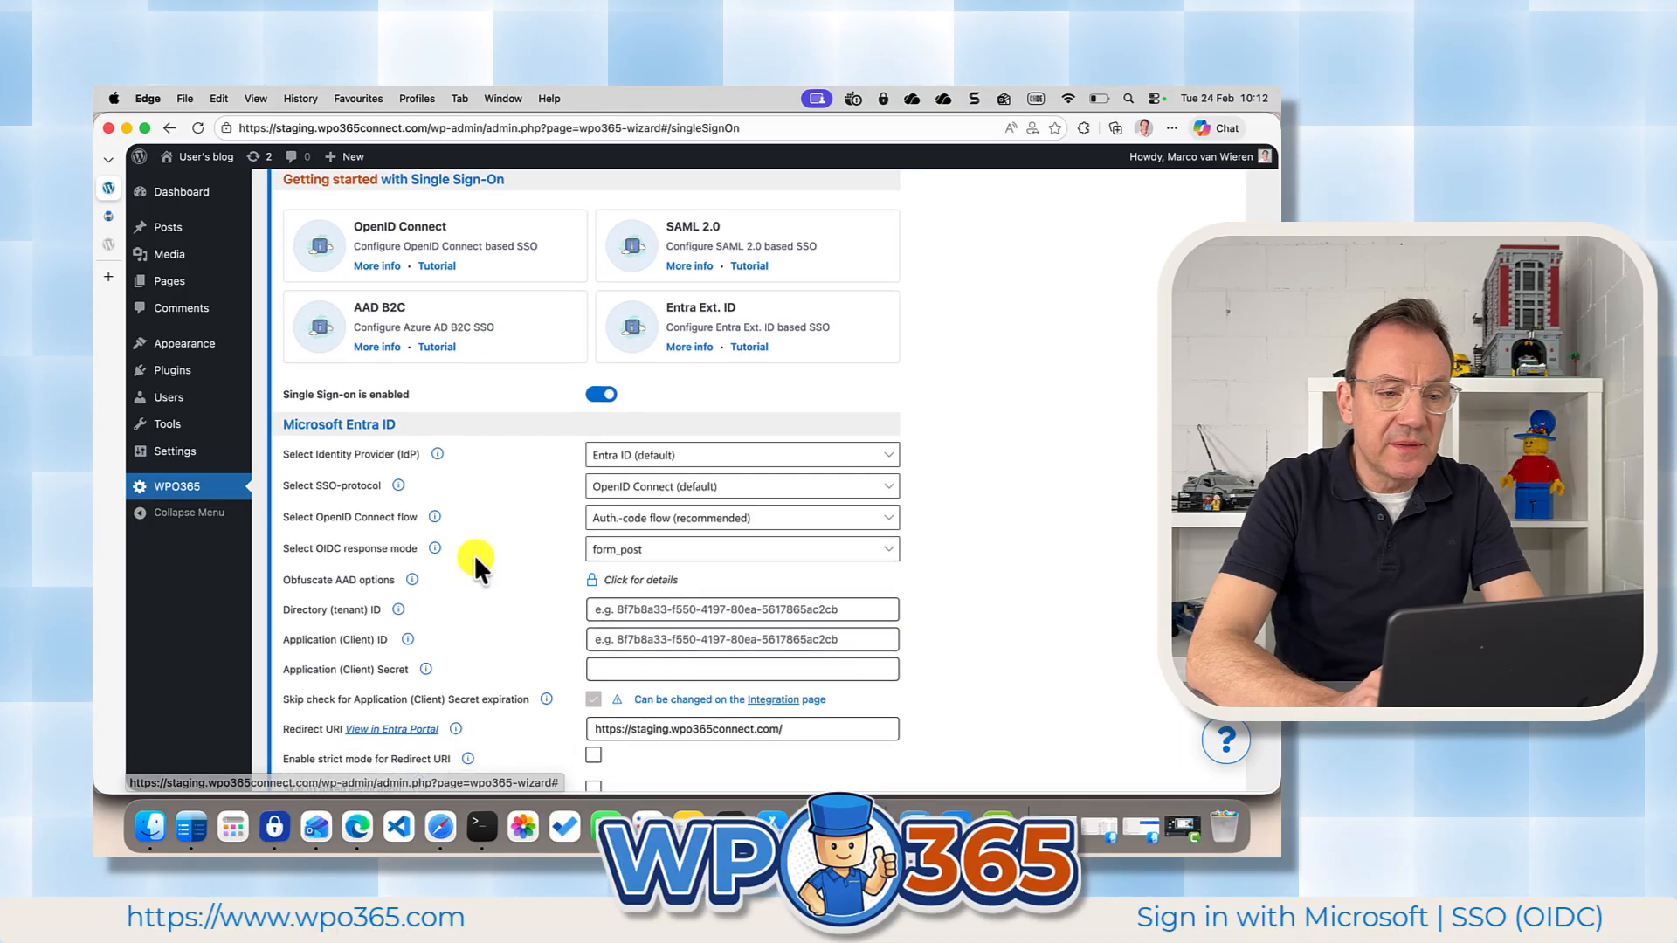
scroll(474, 554, "down", 3)
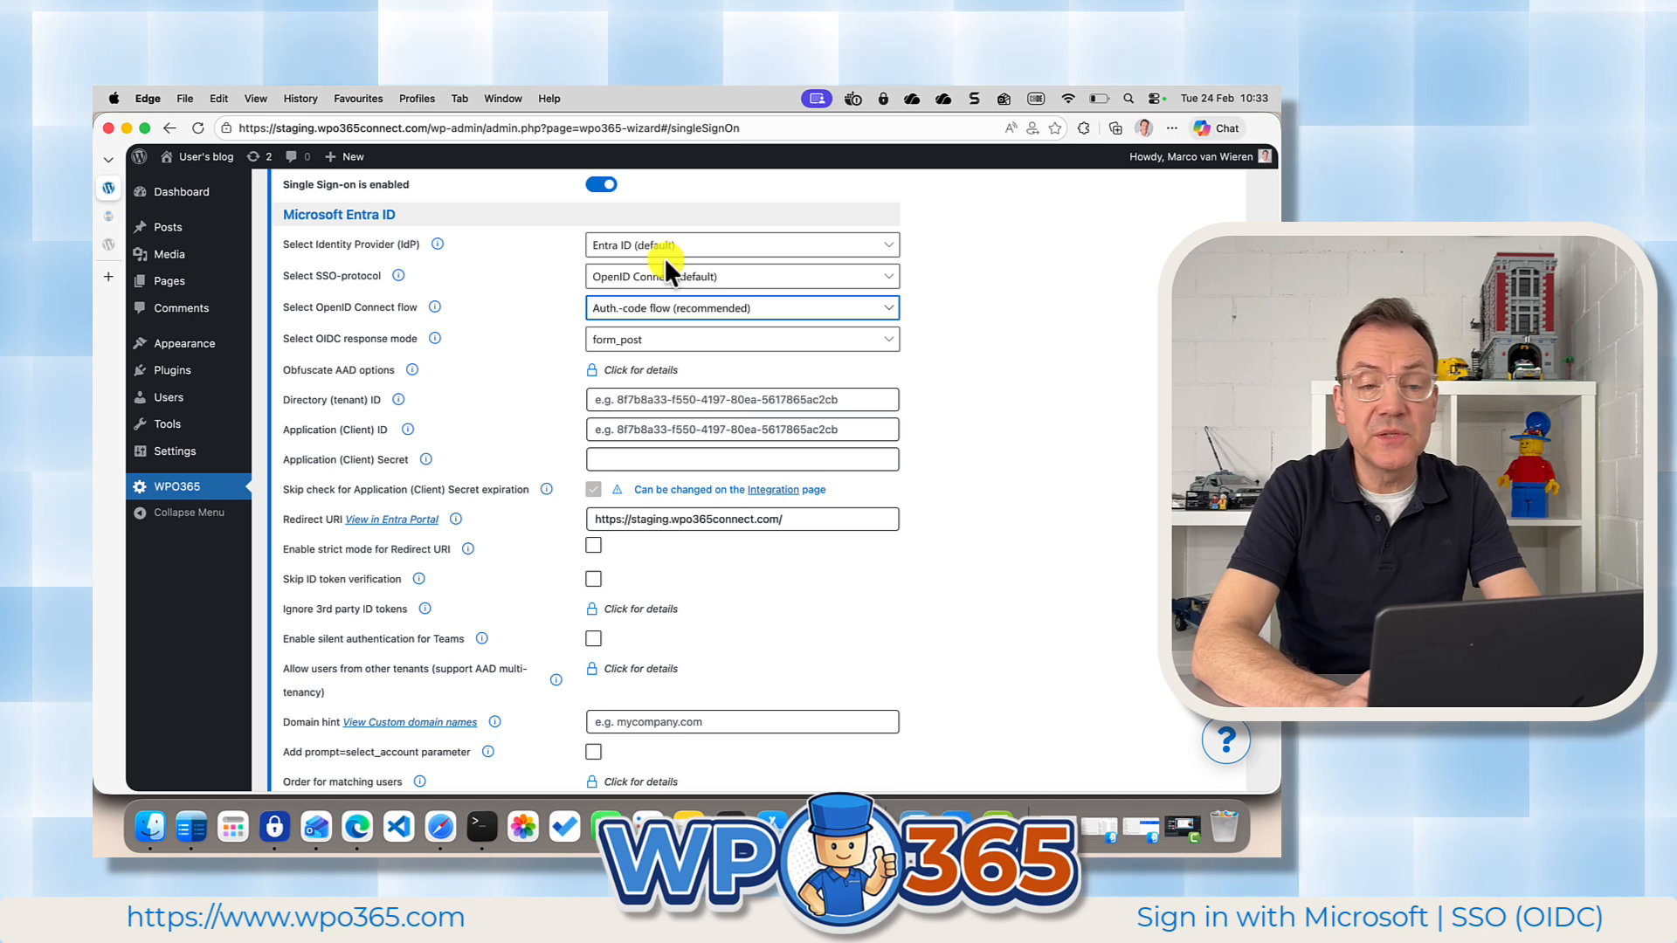
left_click(750, 253)
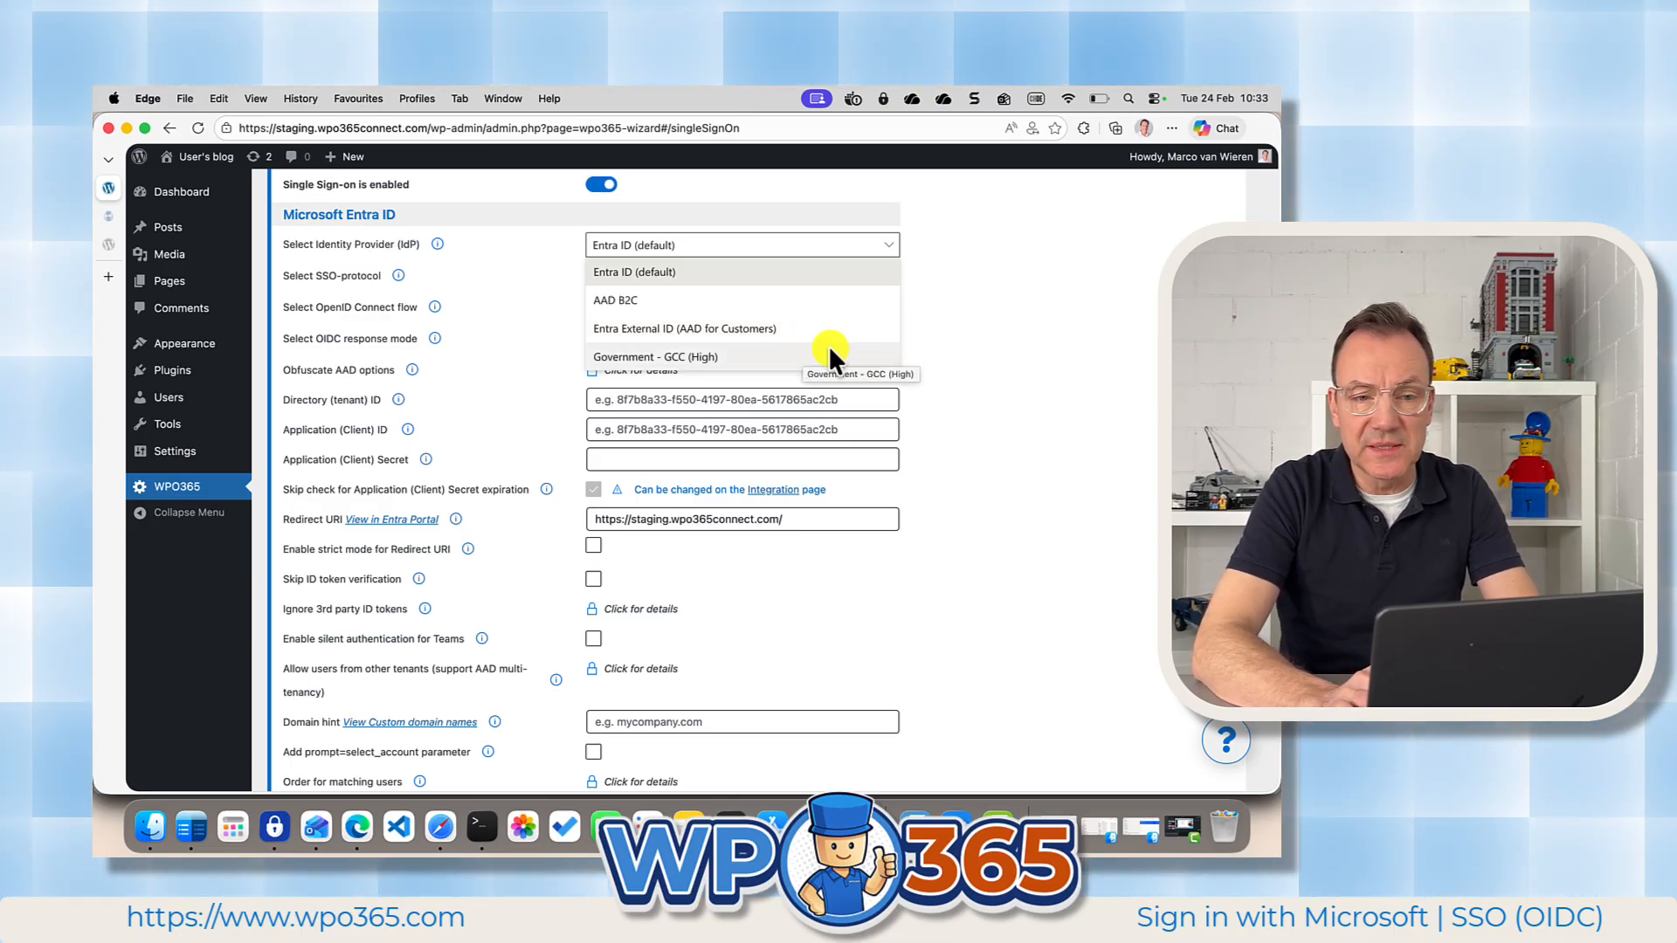
left_click(783, 273)
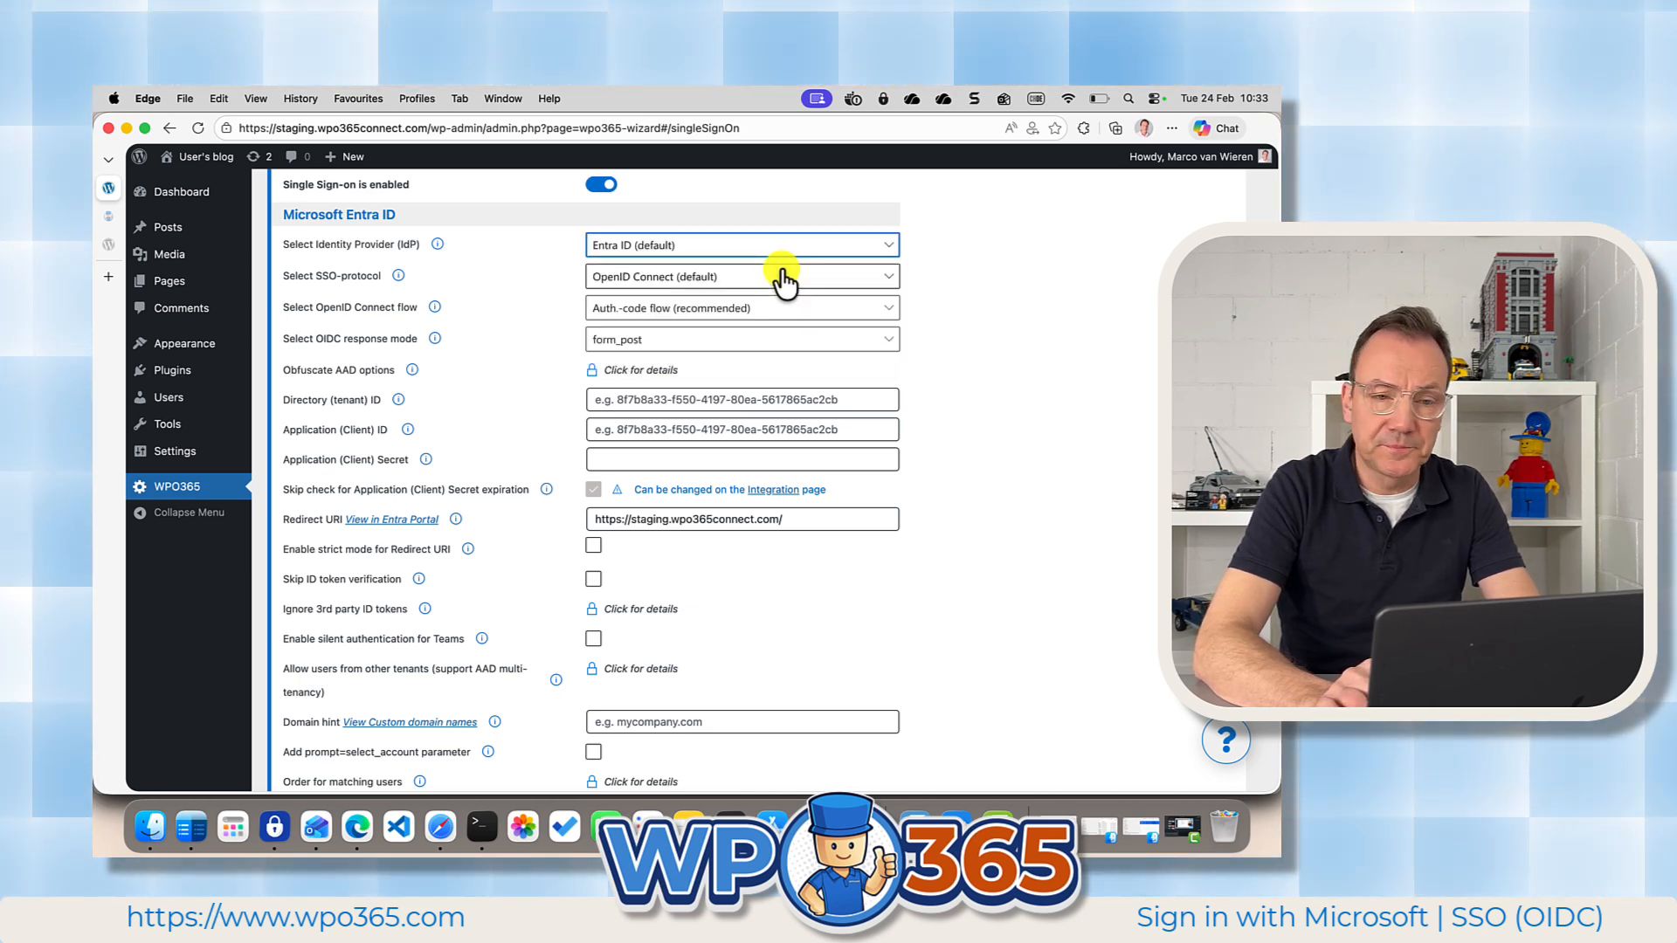
Review the choices for SSO-protocol, OpenID Connect flow and OIDC response mode without changing them.
left_click(738, 289)
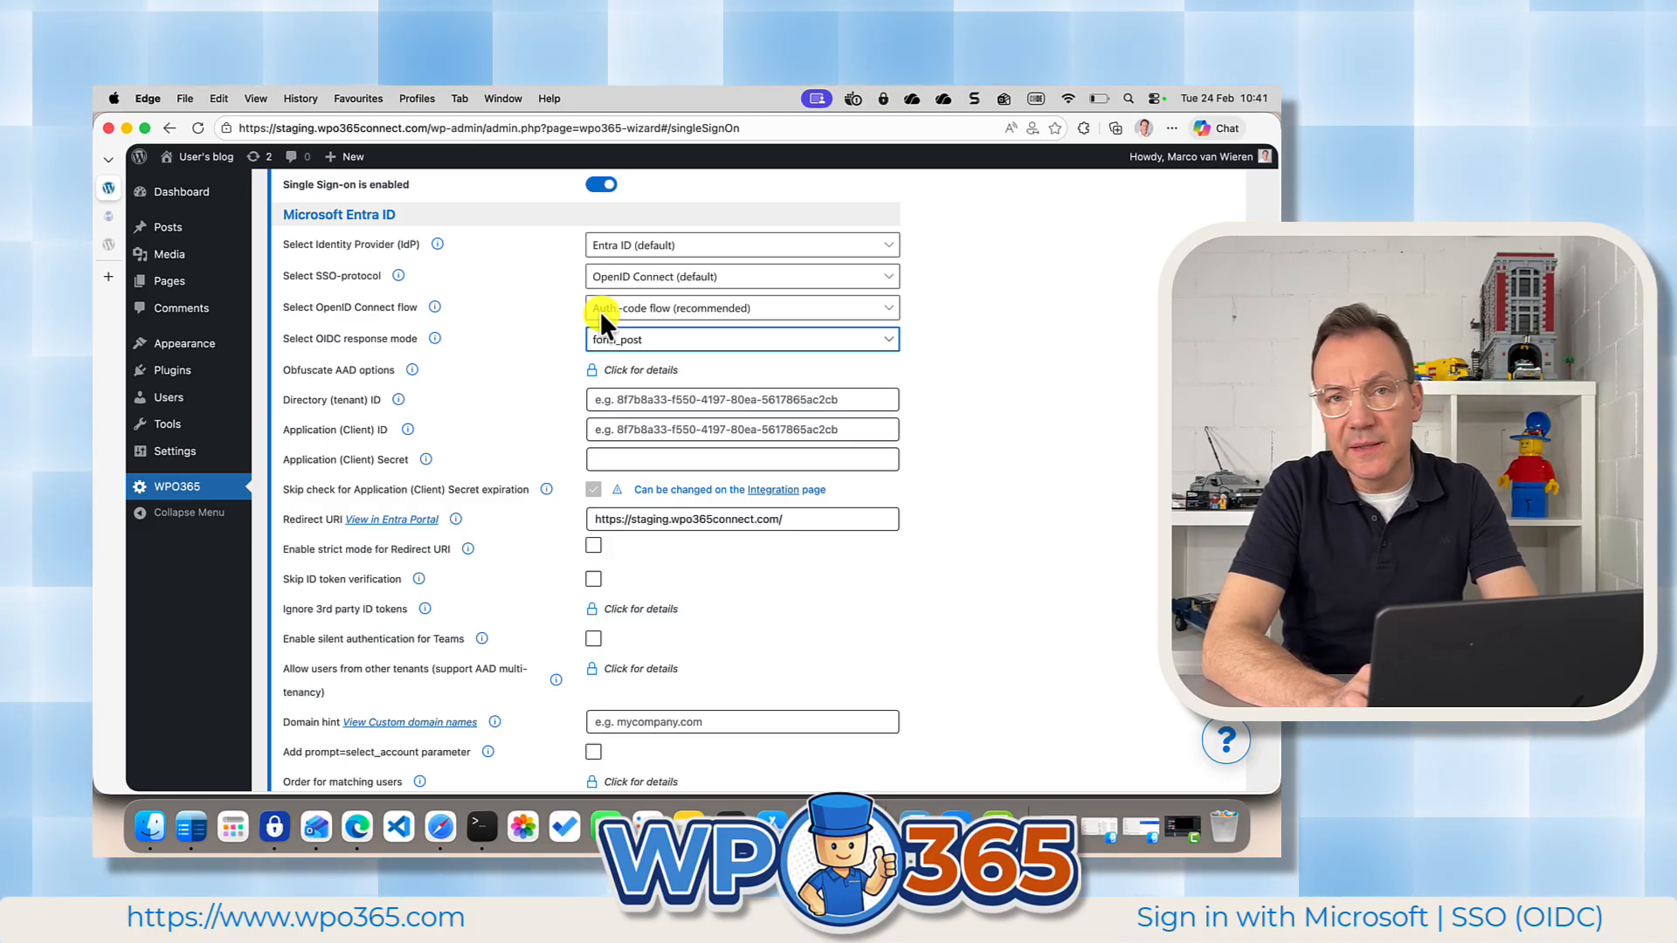
left_click(680, 320)
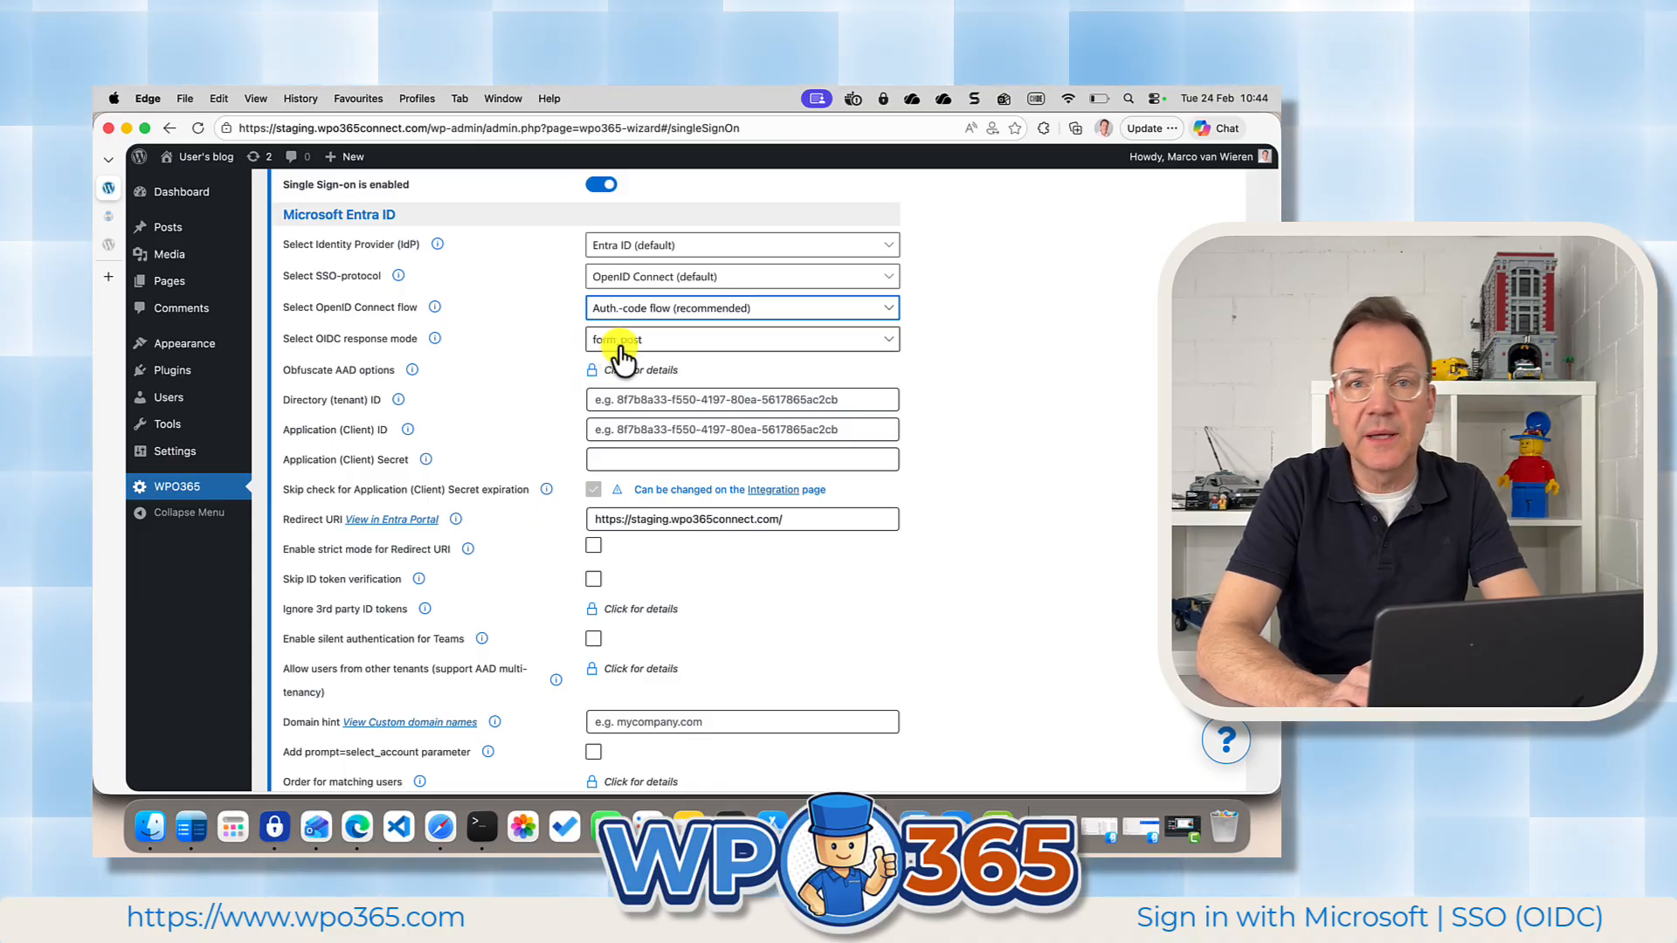
left_click(671, 353)
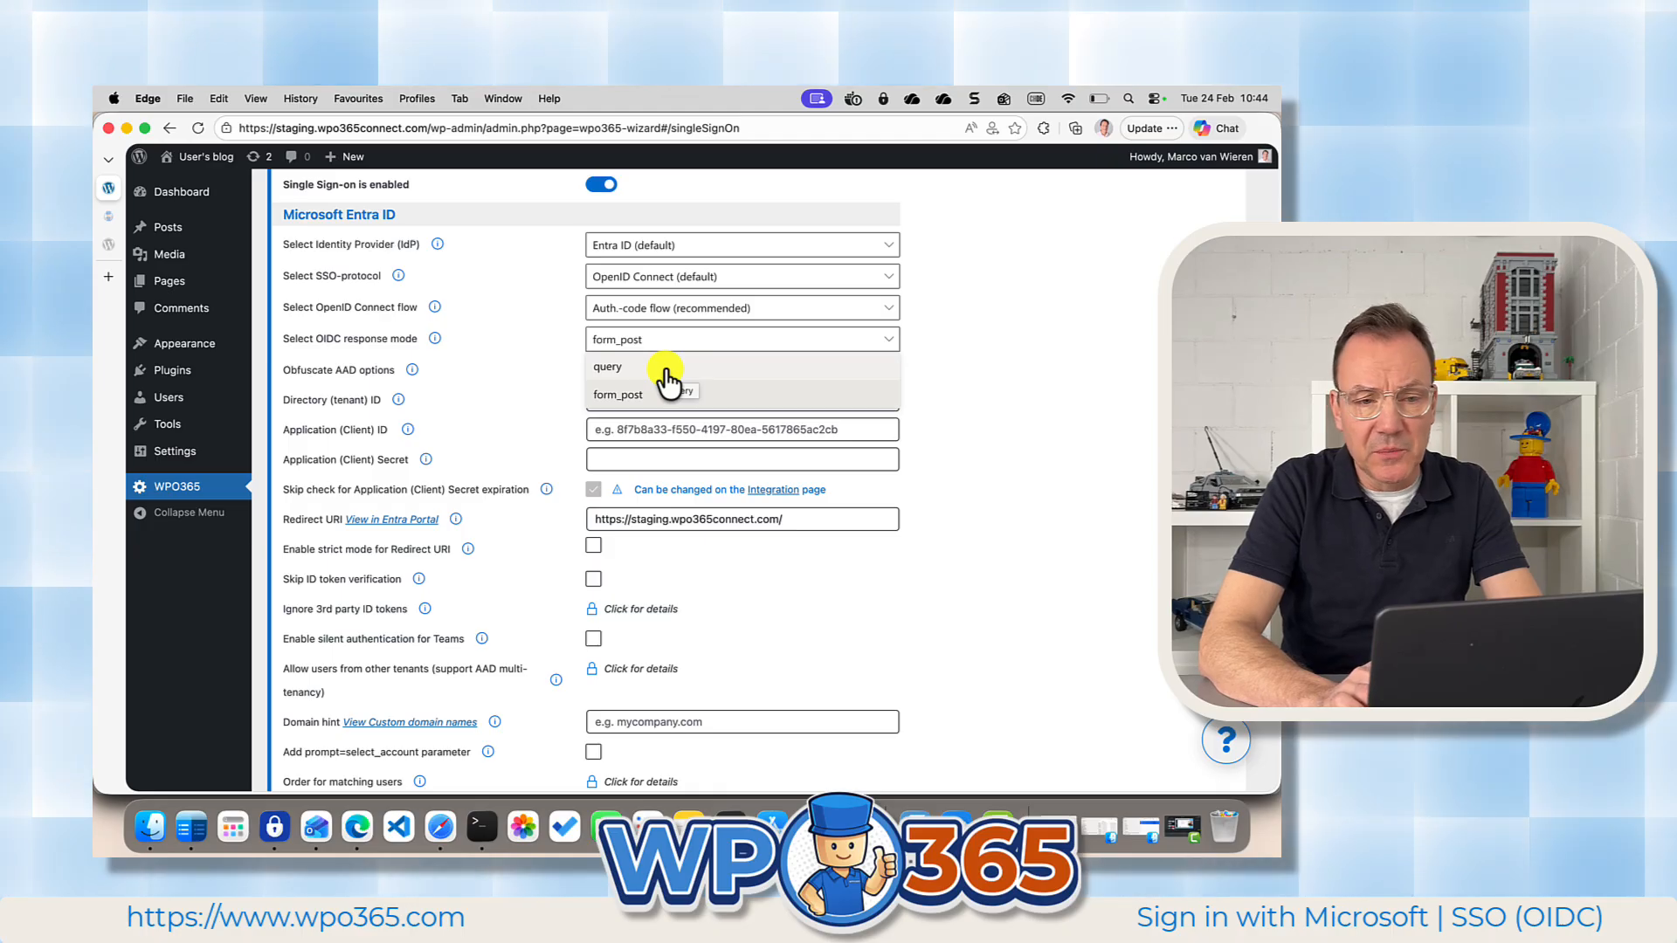
left_click(940, 344)
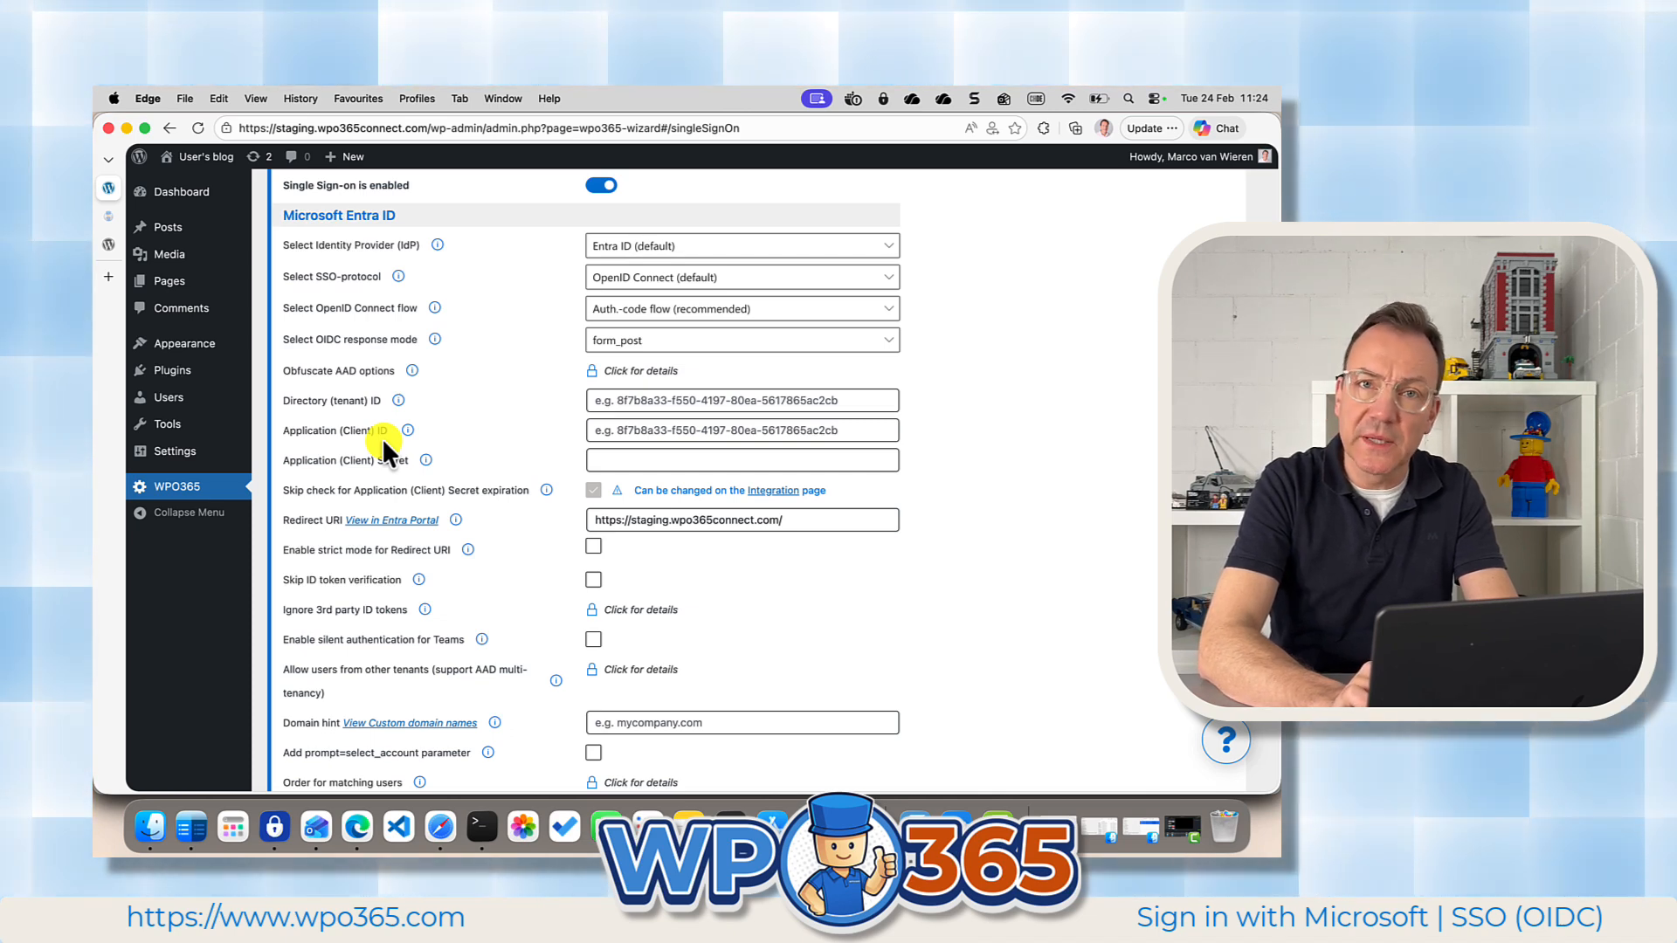
Open entra.microsoft.com in a new browser tab and go to the Entra ID App registrations.
left_click(108, 276)
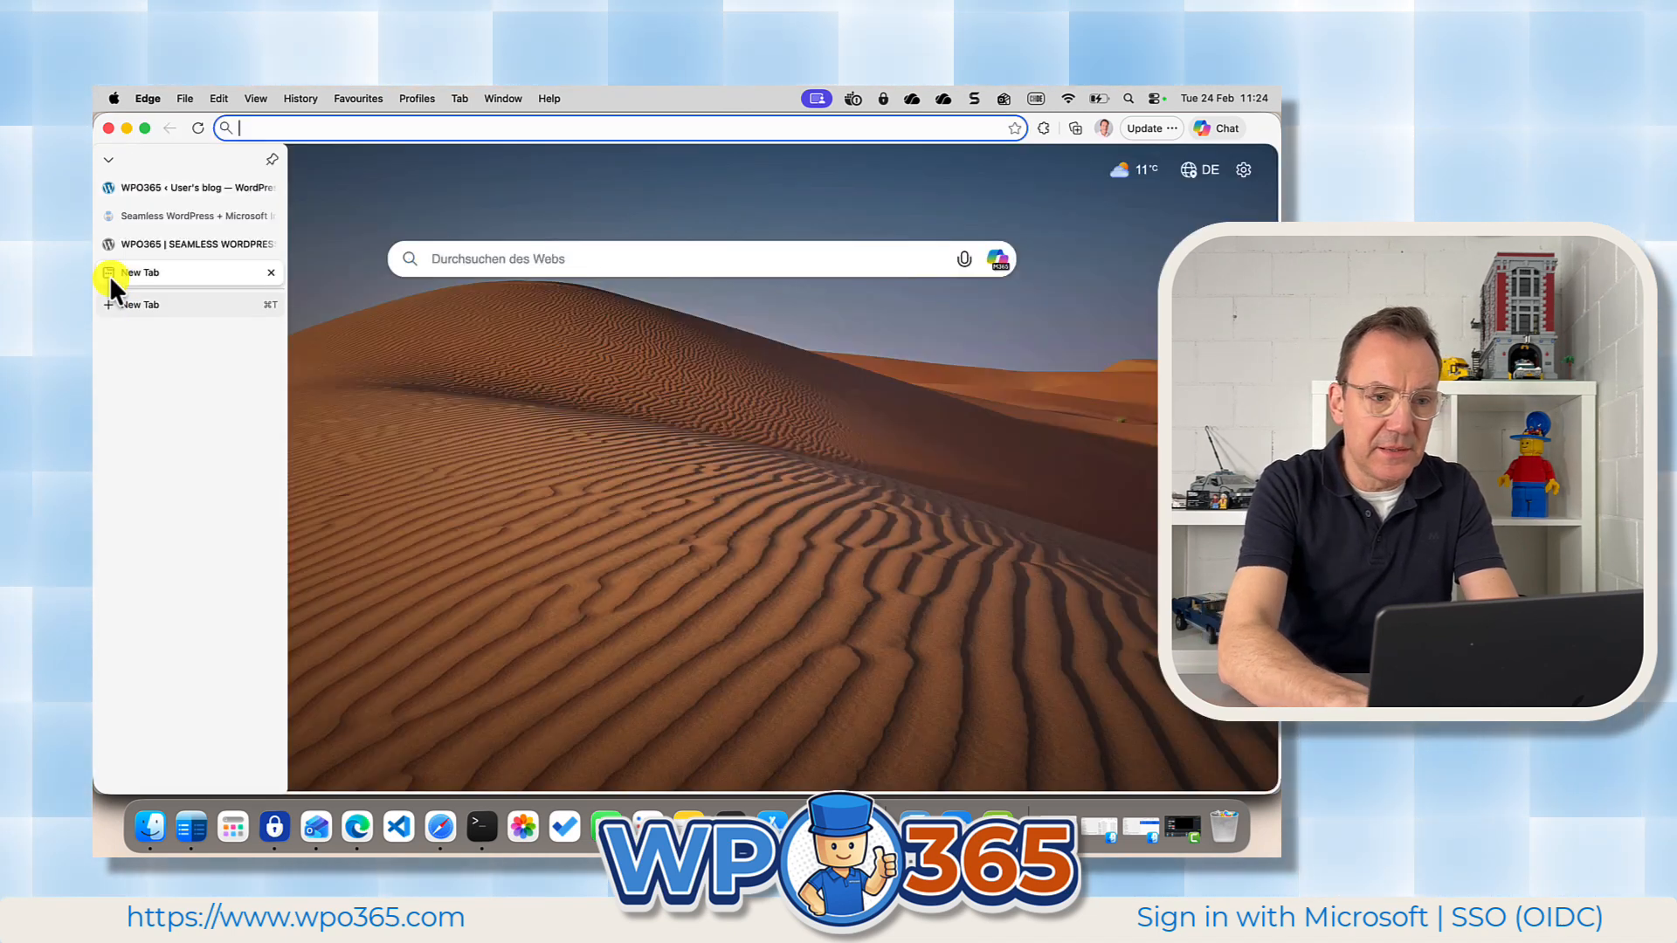
type("entra.microsoft.com")
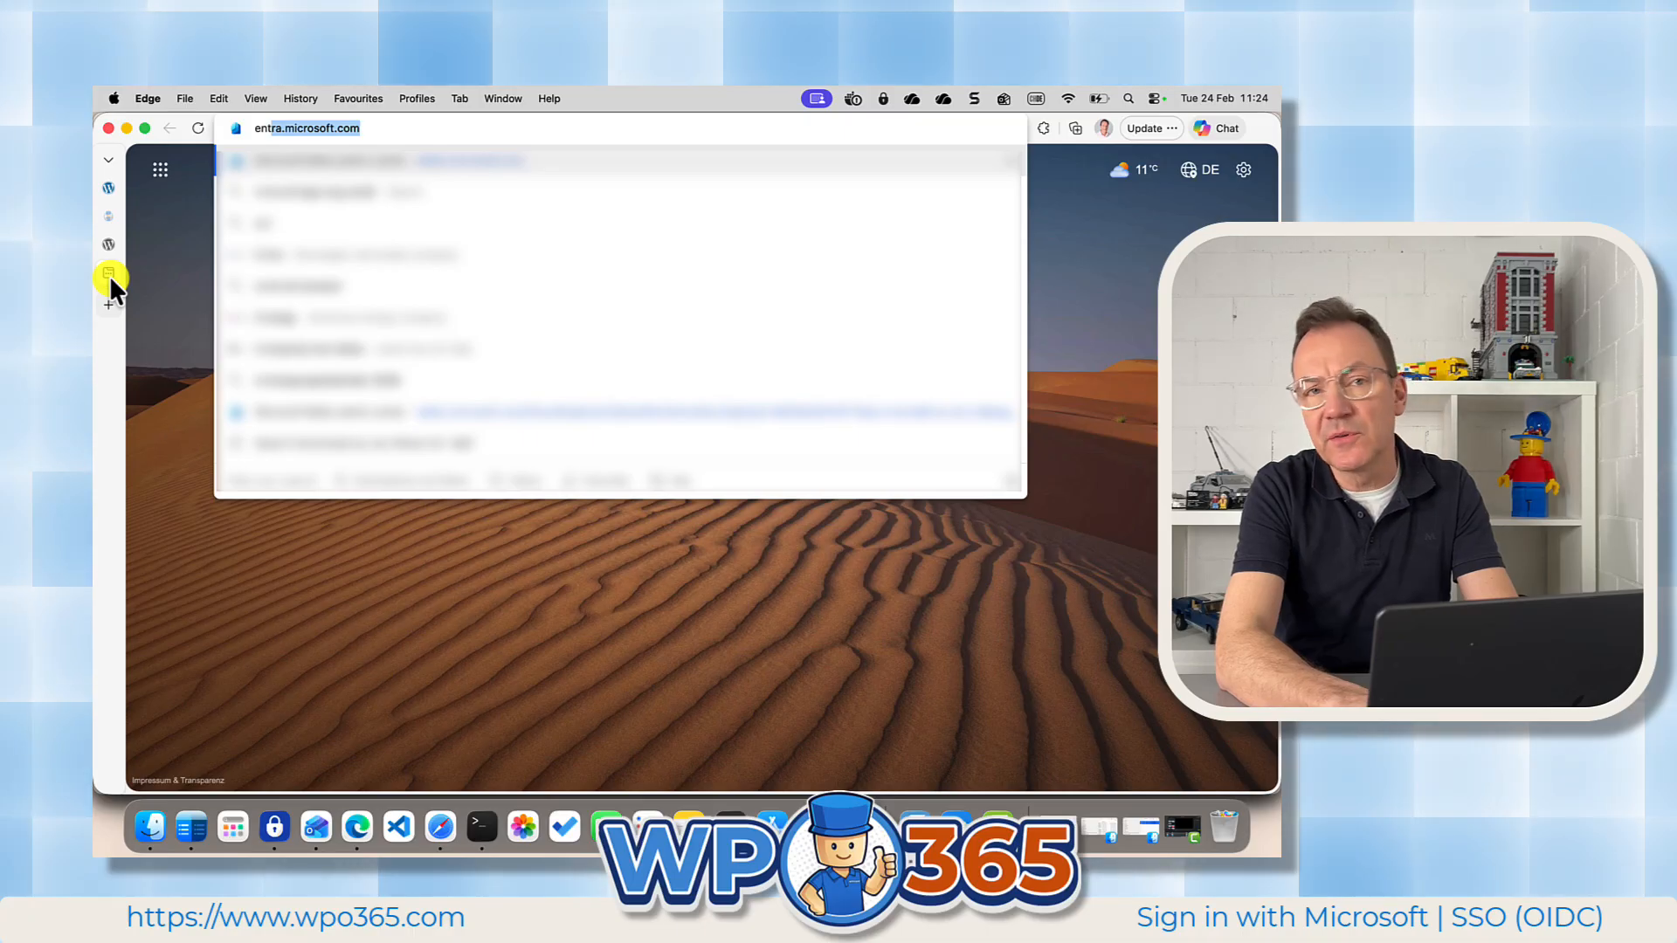
key("Return")
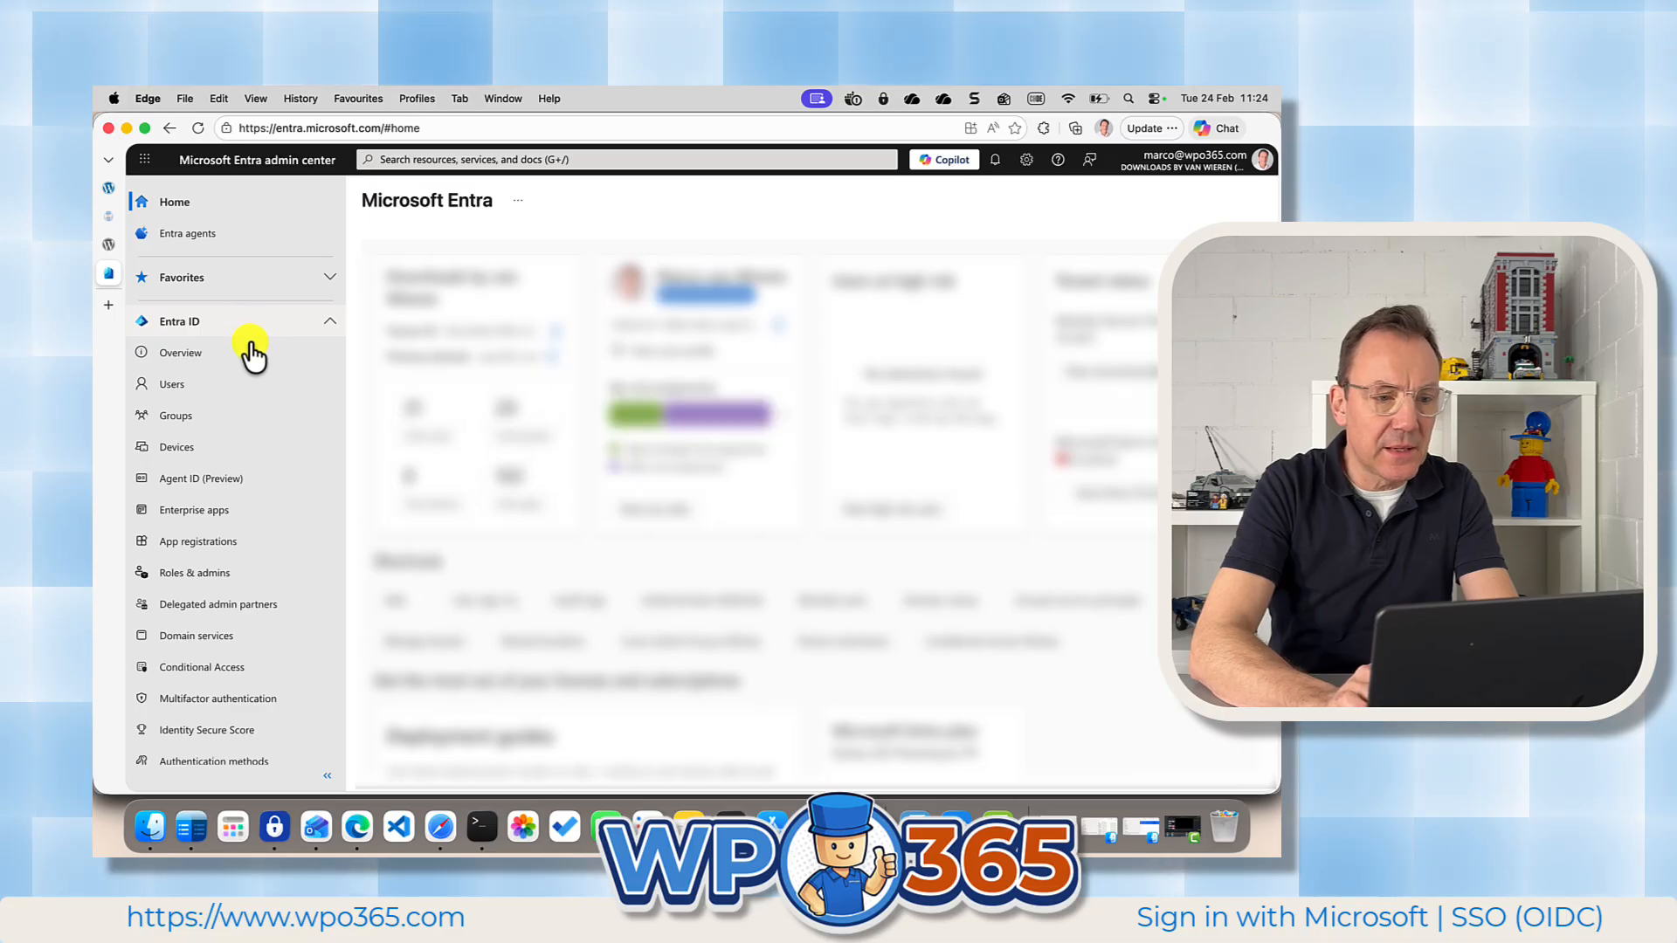
left_click(226, 543)
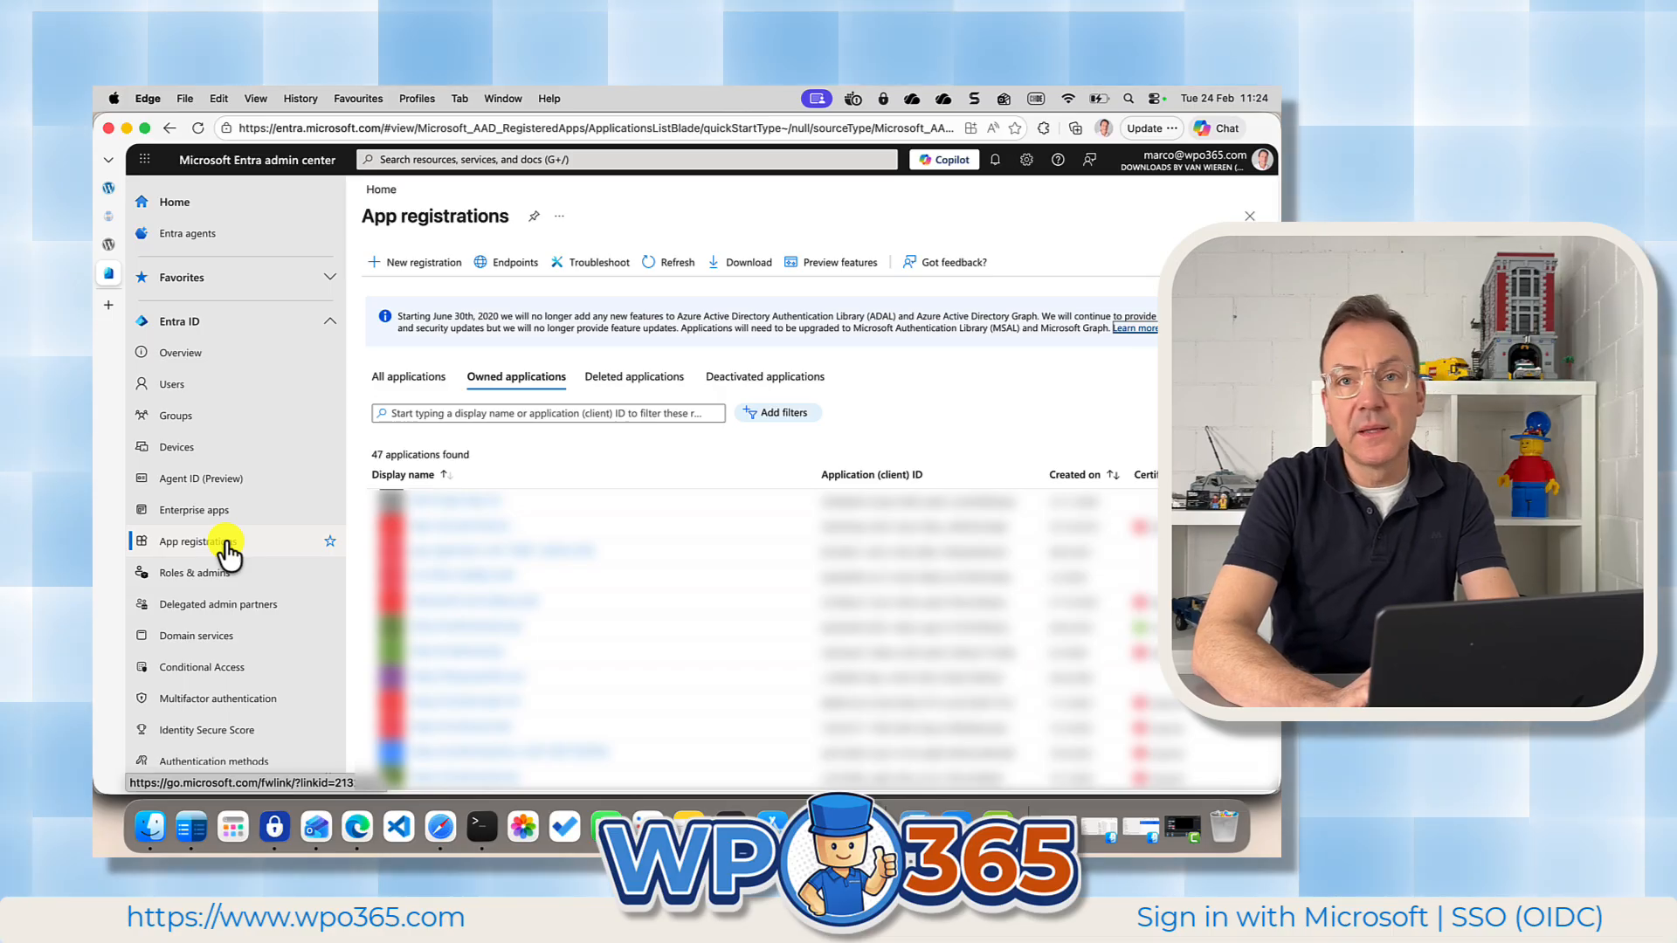
Start a new app registration named VIDEO DEMO APP with Web as the redirect URI platform.
left_click(422, 271)
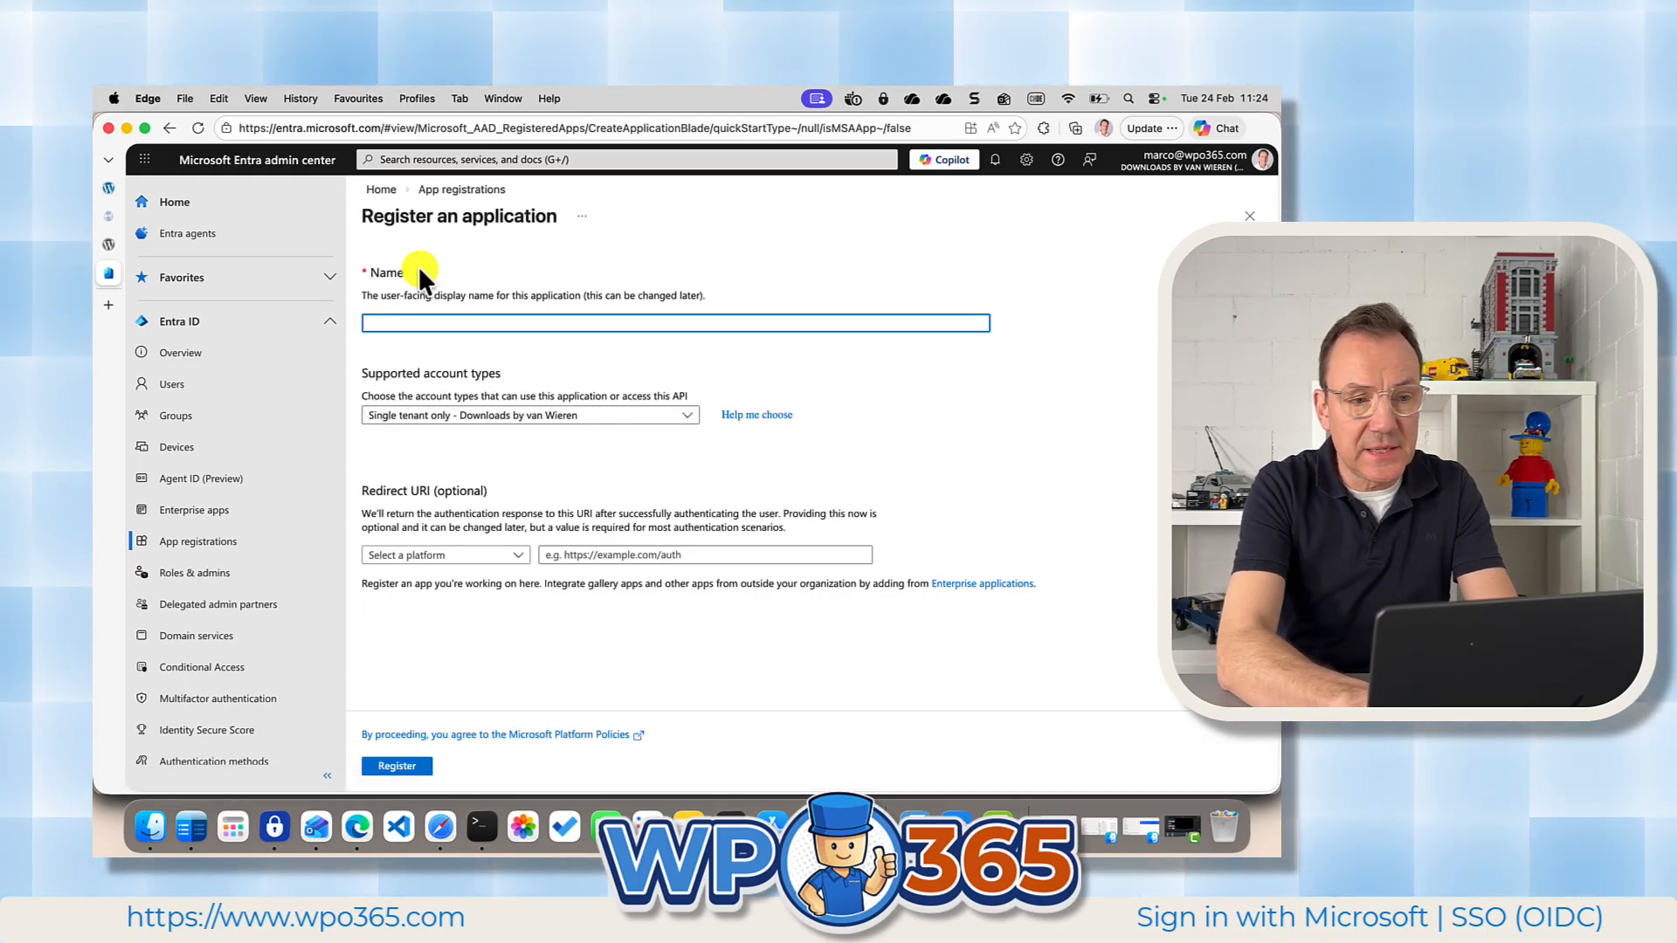
type("VIDEO ")
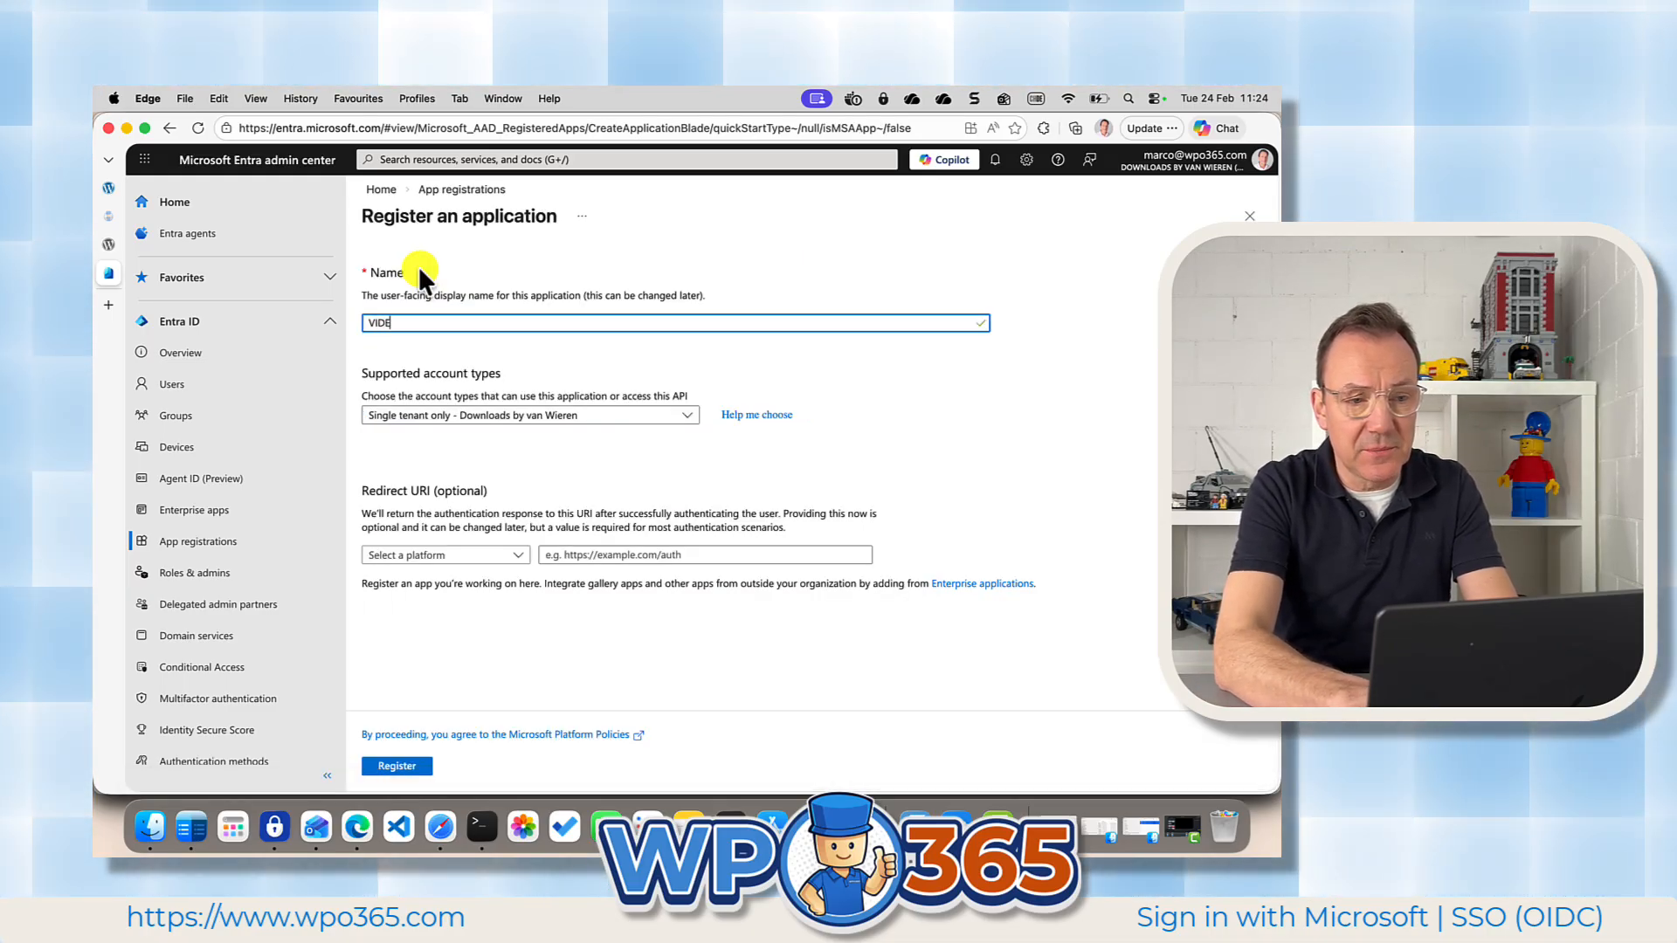
type("DEMO APP")
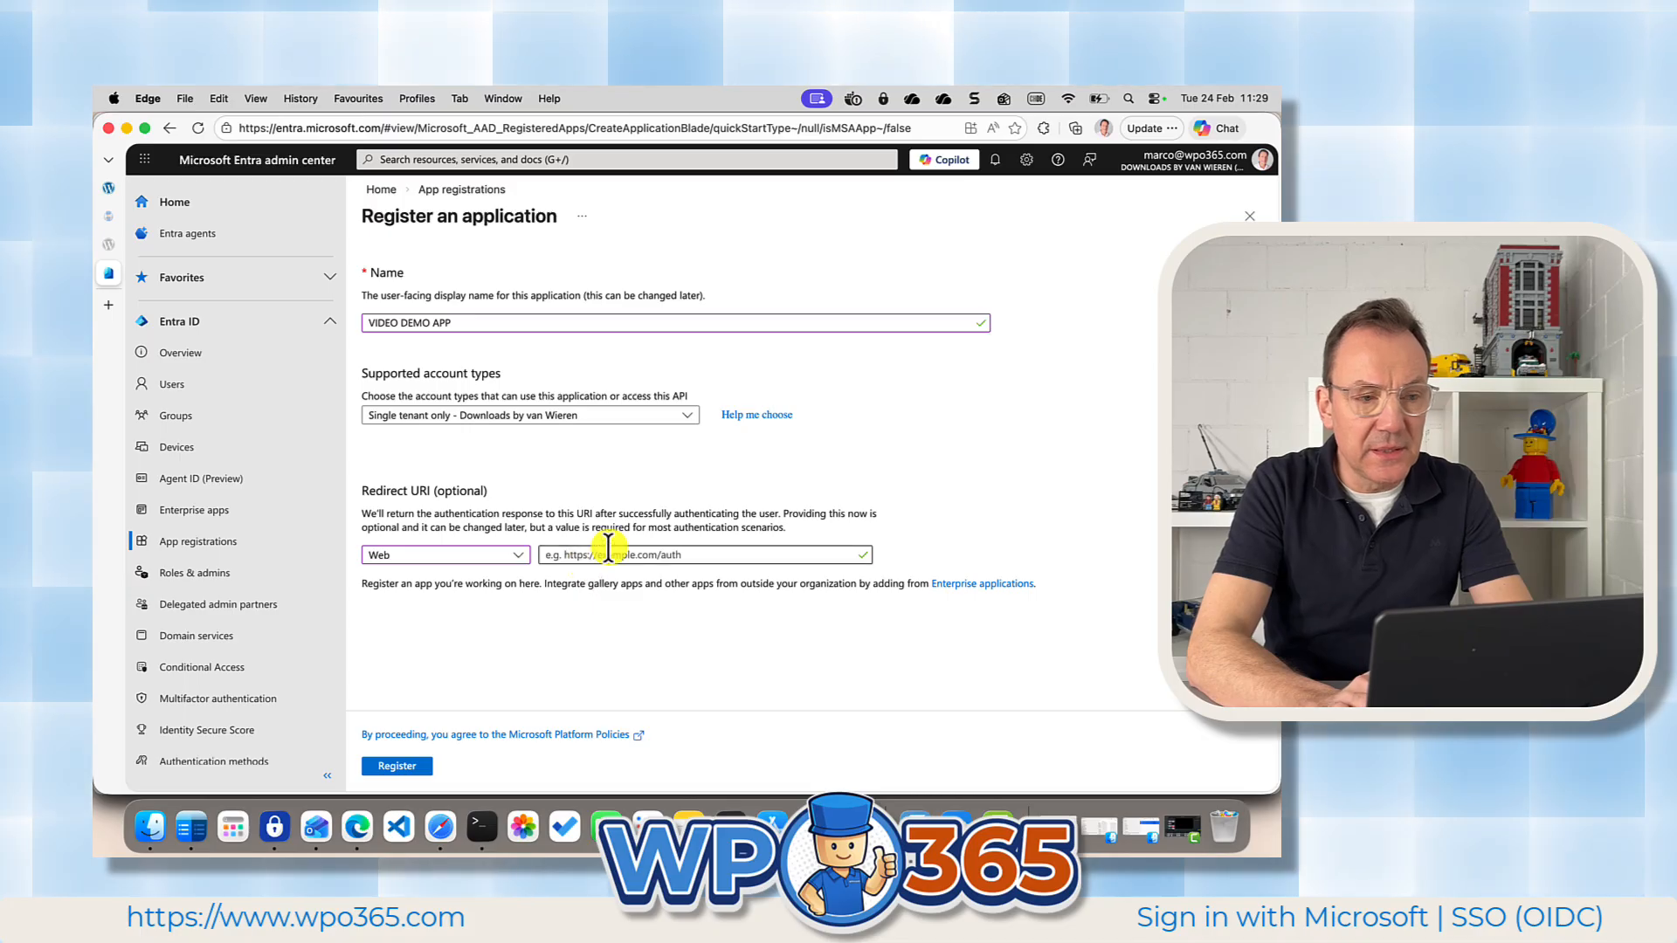
left_click(108, 187)
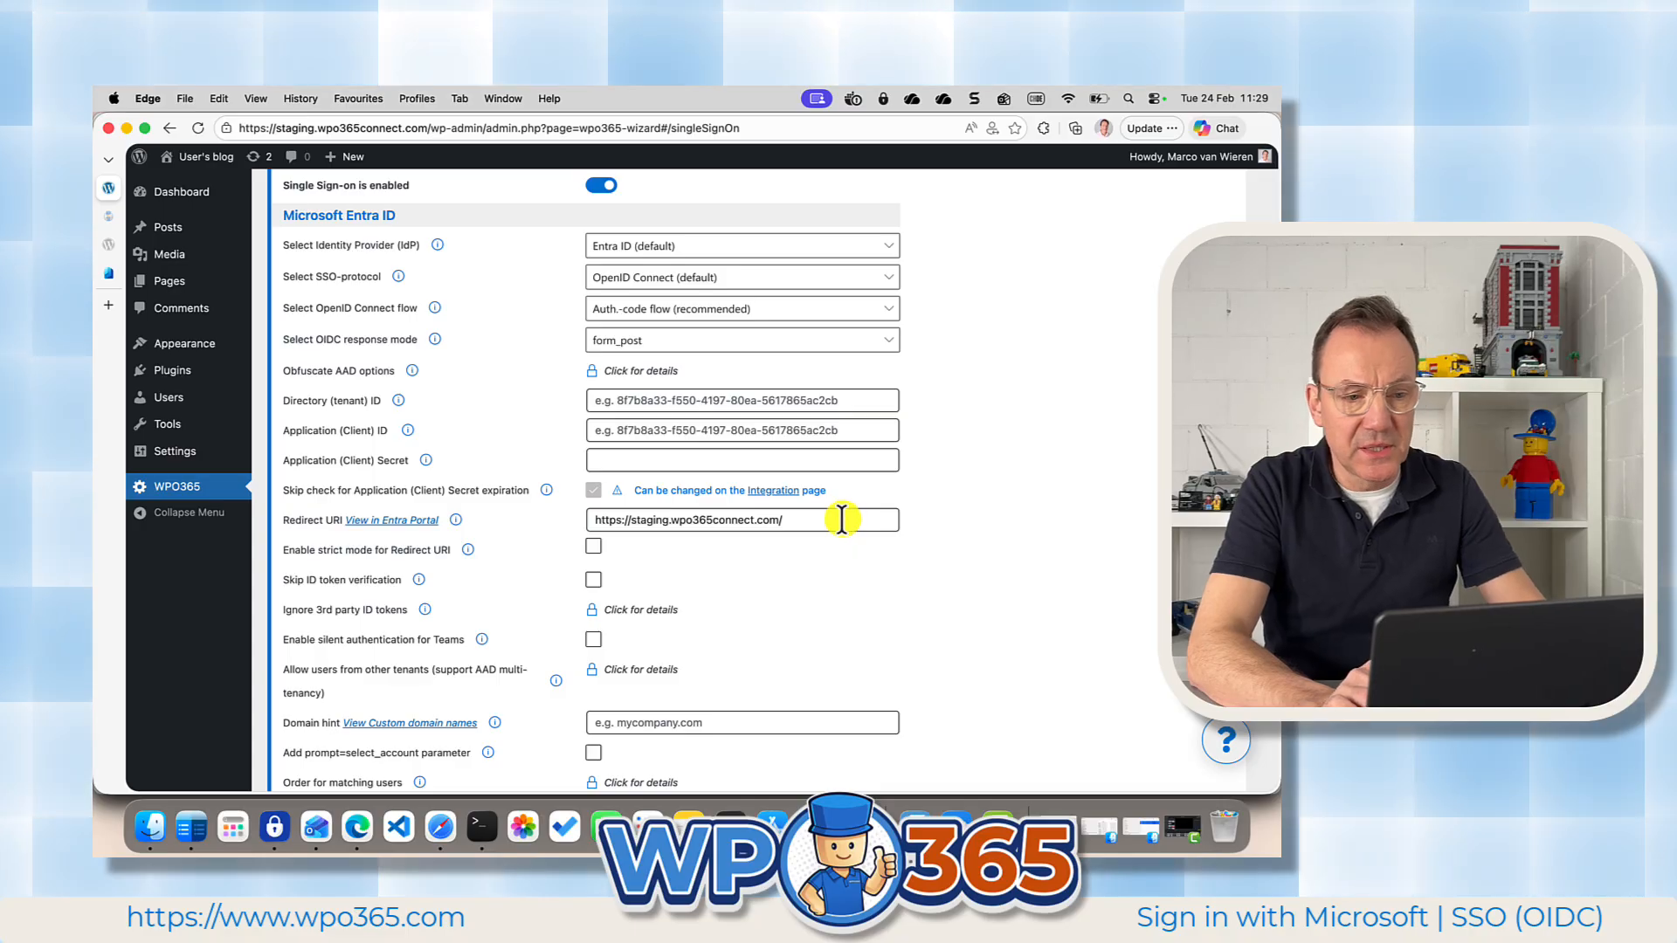
left_click_drag(841, 520, 588, 515)
key("super+c")
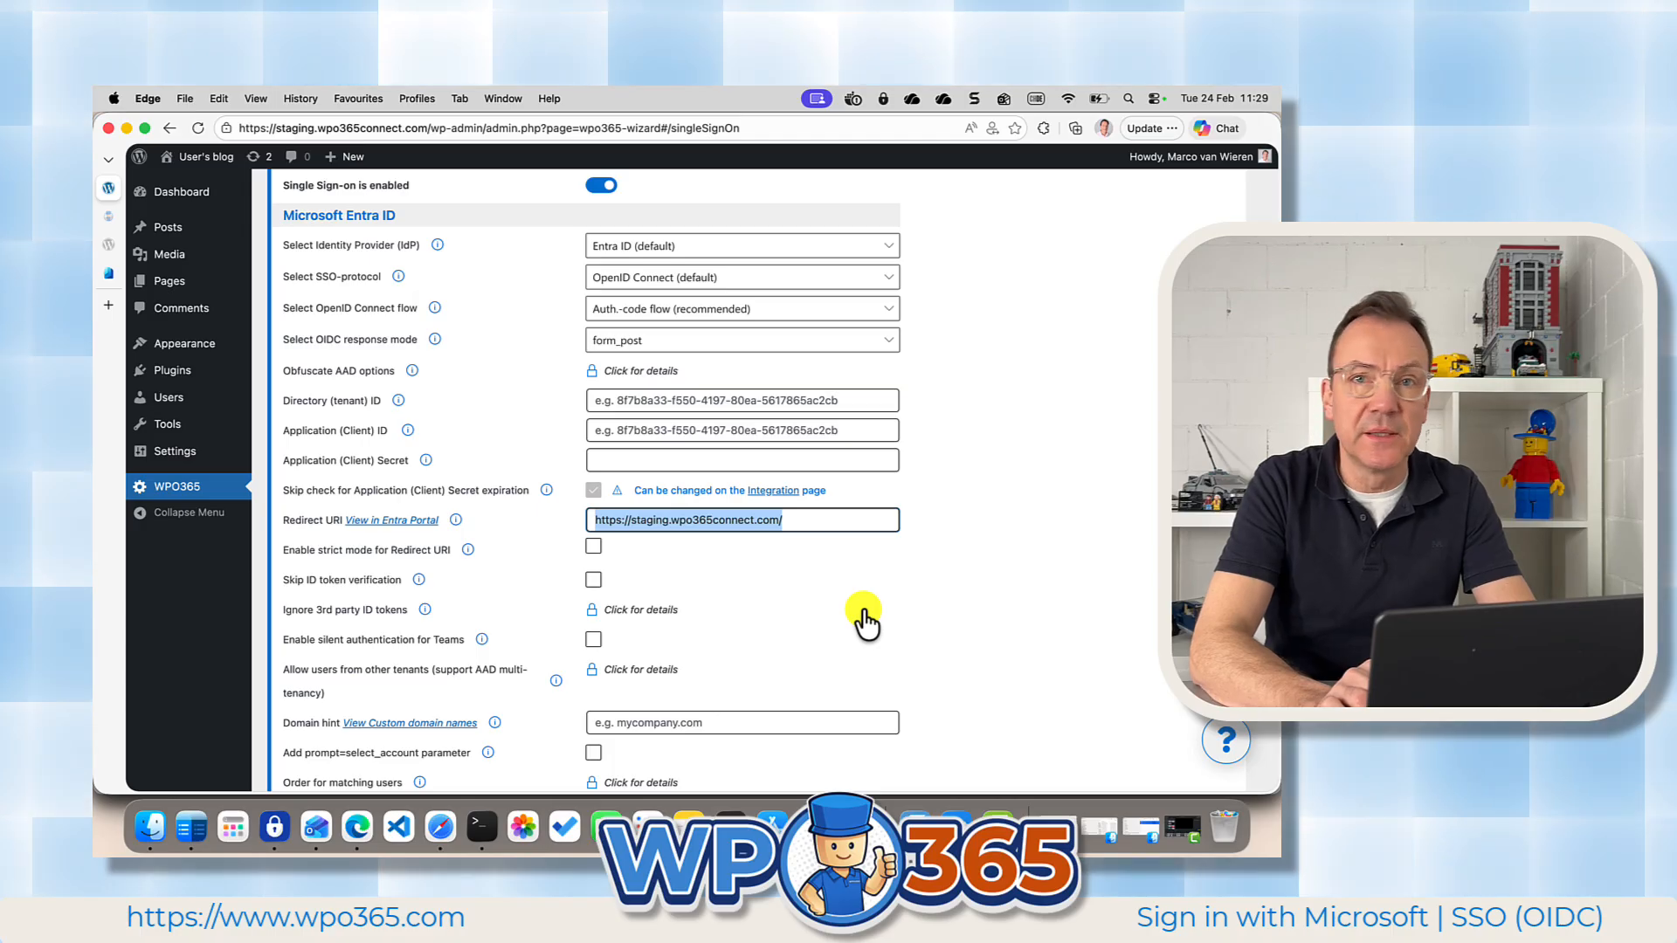
left_click(102, 271)
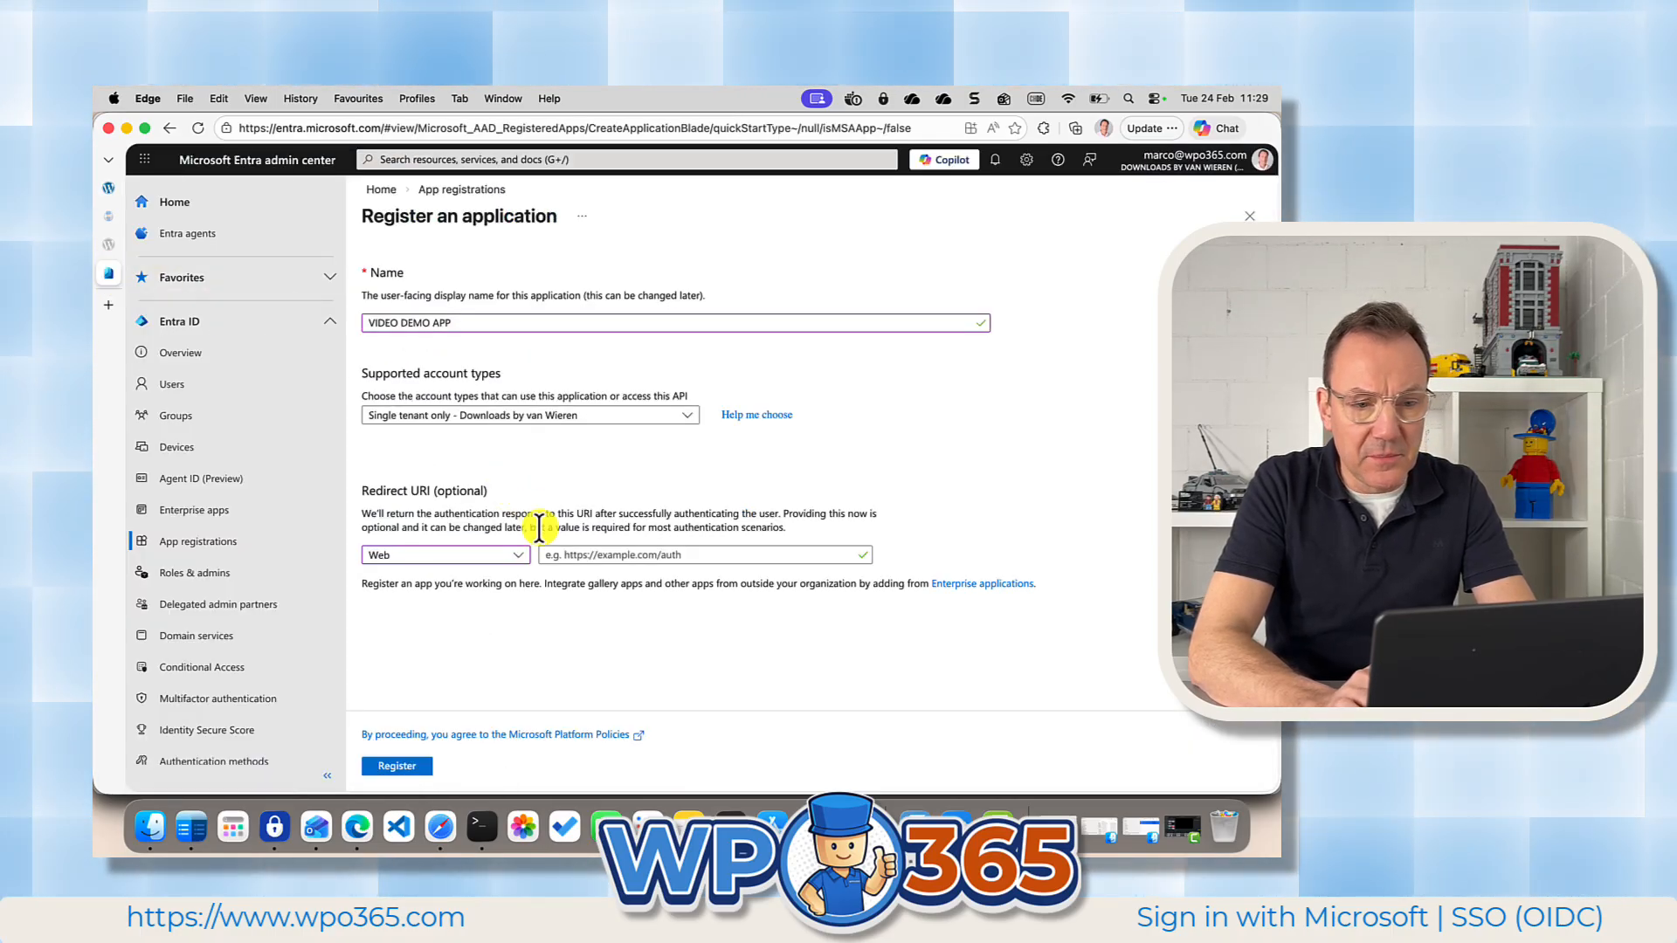
left_click(556, 559)
key("super+v")
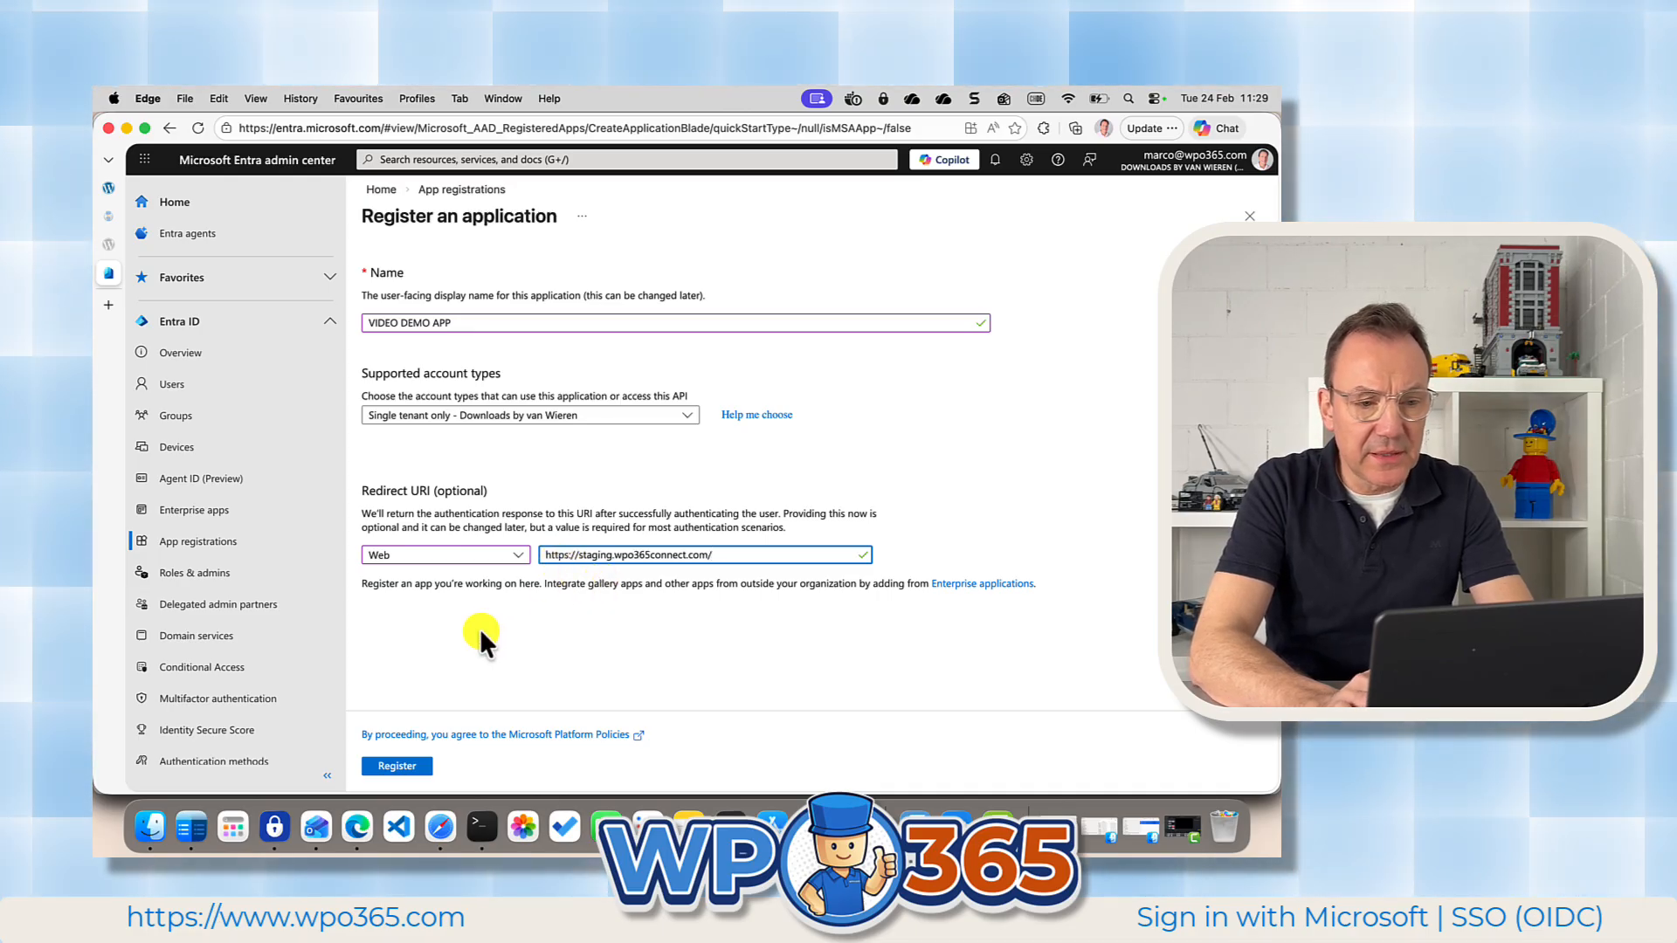
left_click(402, 766)
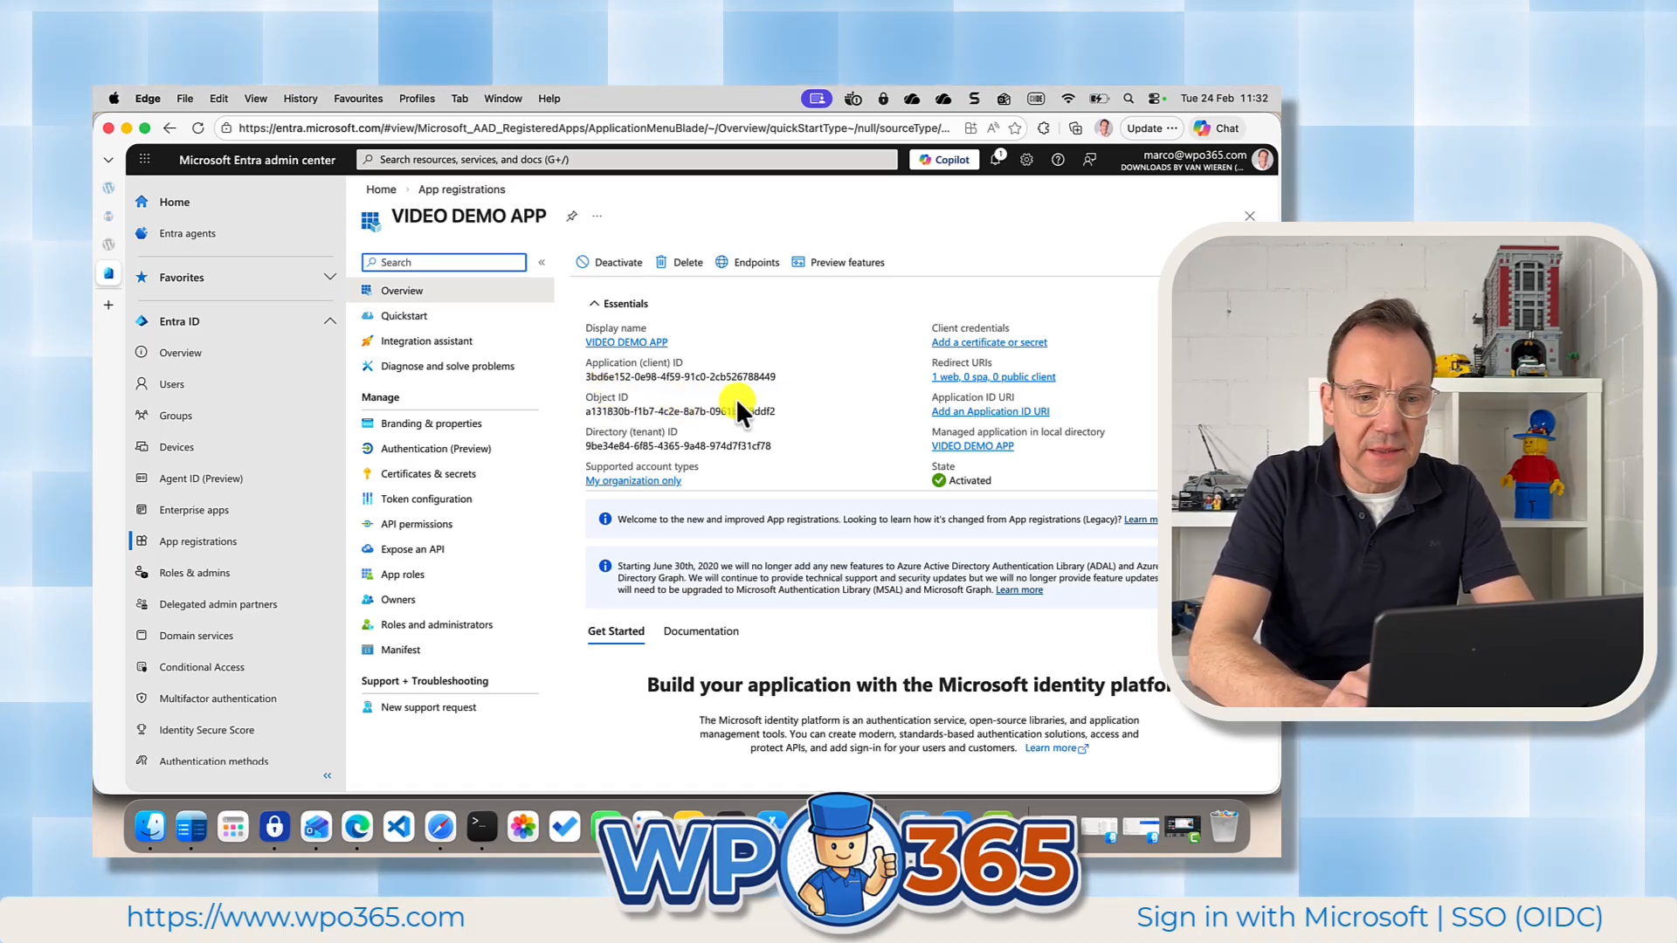
Copy the directory (tenant) ID from the VIDEO DEMO APP overview into the matching field of the WPO365 Single Sign-on settings.
left_click(781, 448)
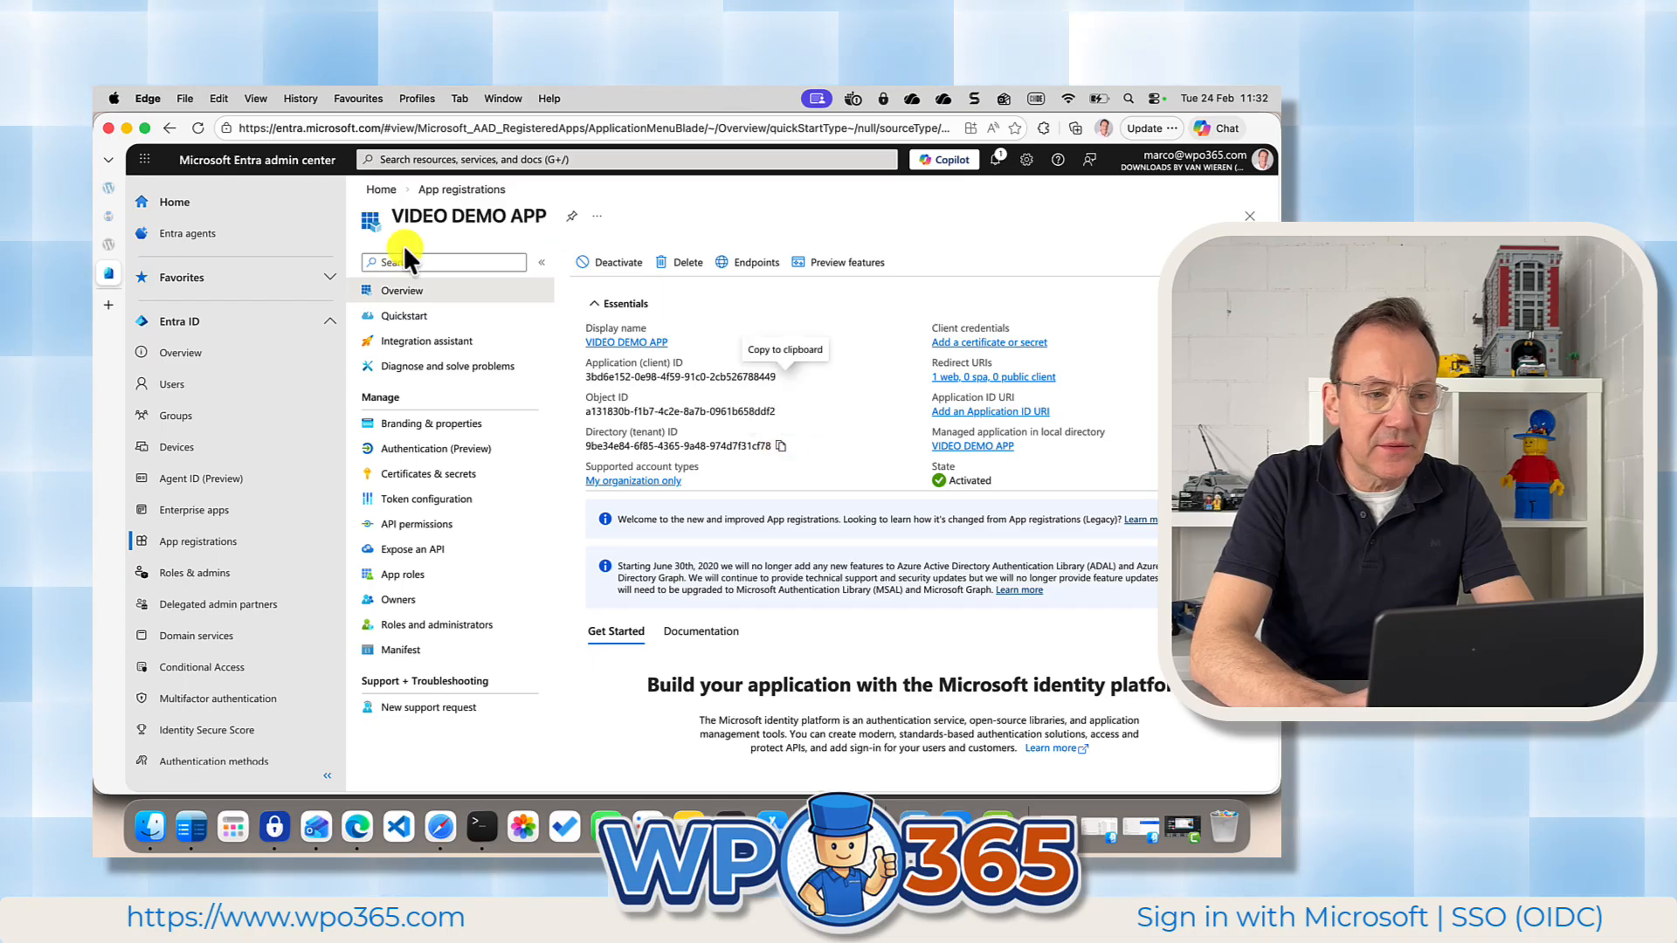
left_click(109, 185)
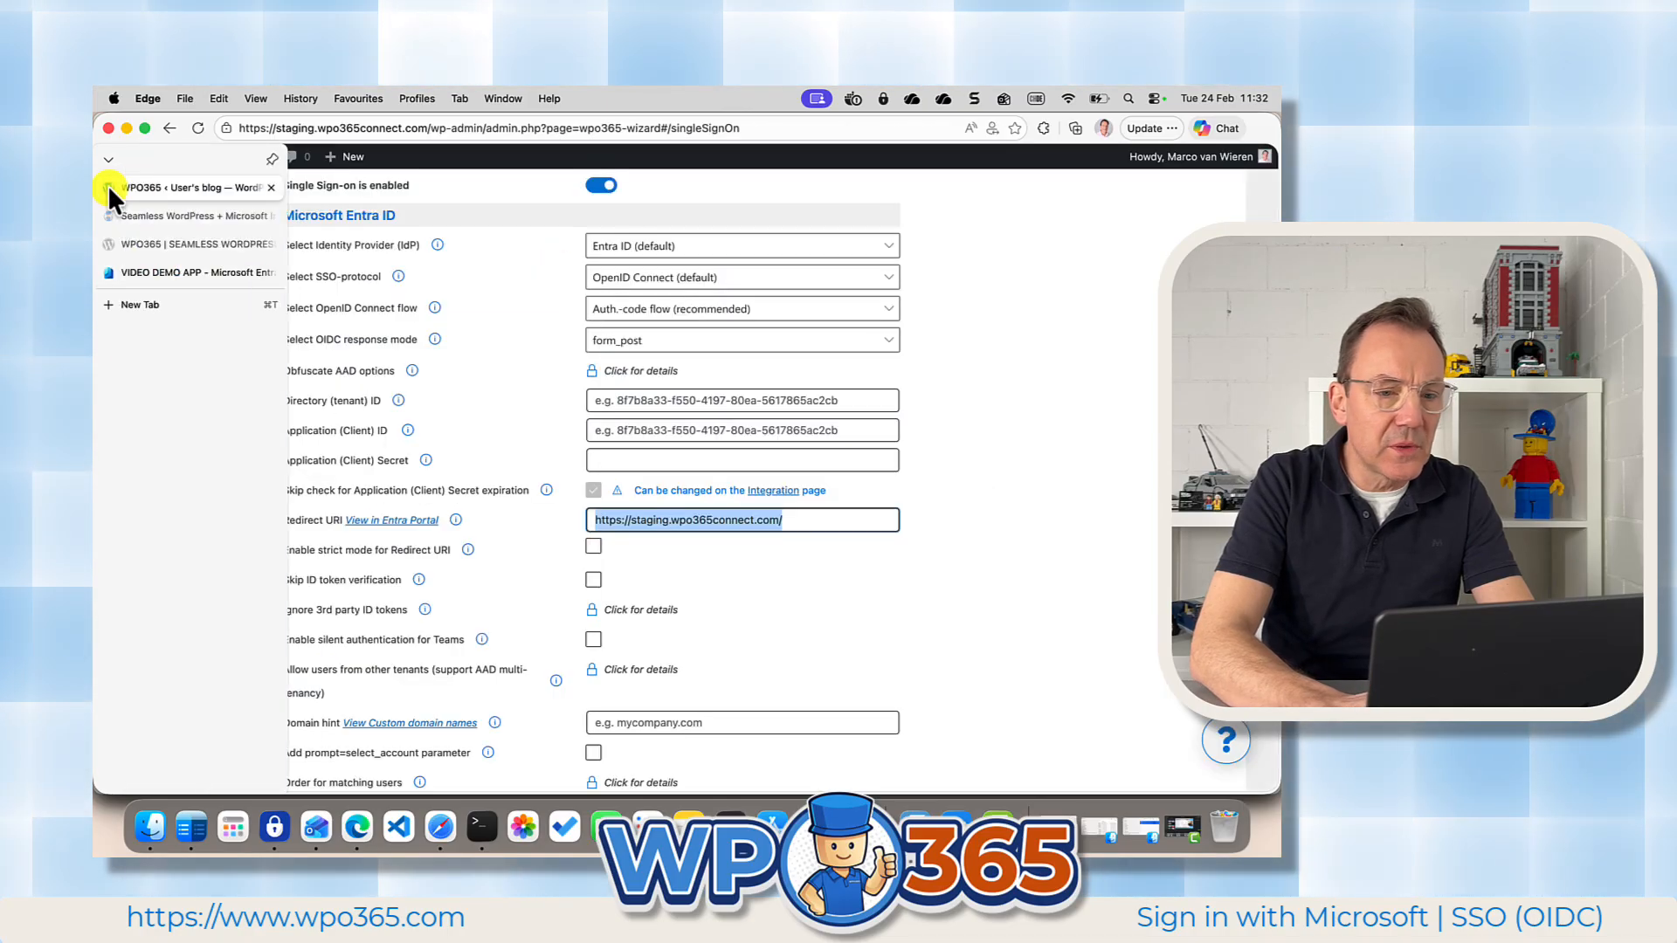
left_click(622, 400)
key("super+v")
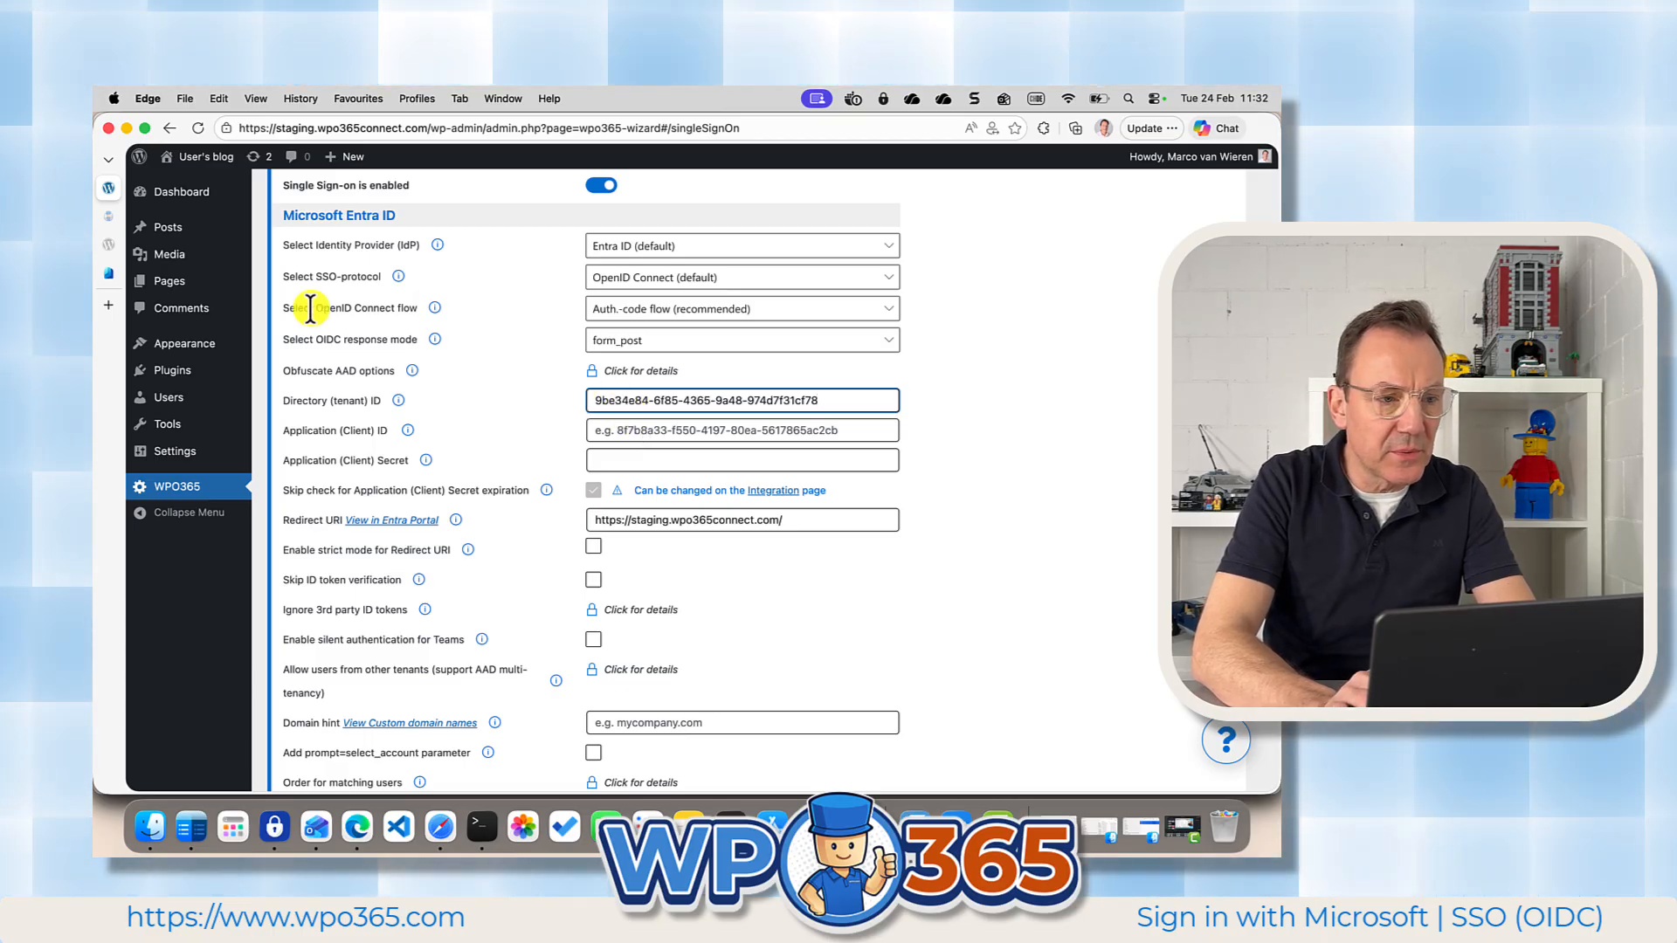
Copy the application (client) ID from the VIDEO DEMO APP overview into the matching field of the WPO365 Single Sign-on settings.
left_click(108, 273)
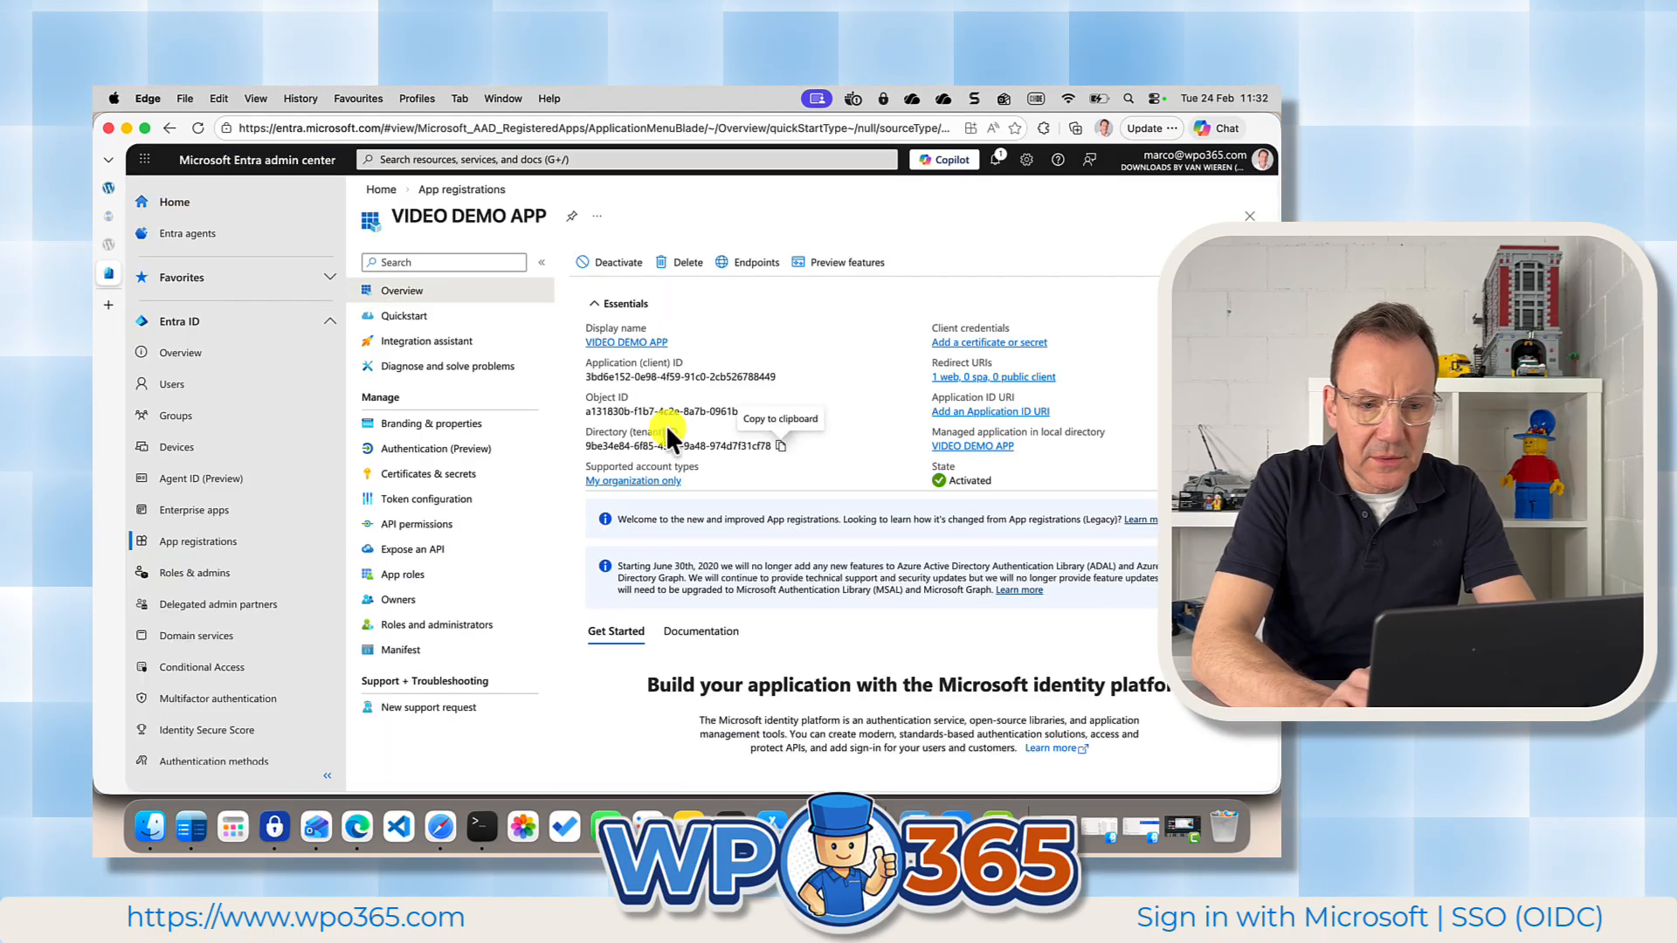
left_click(780, 379)
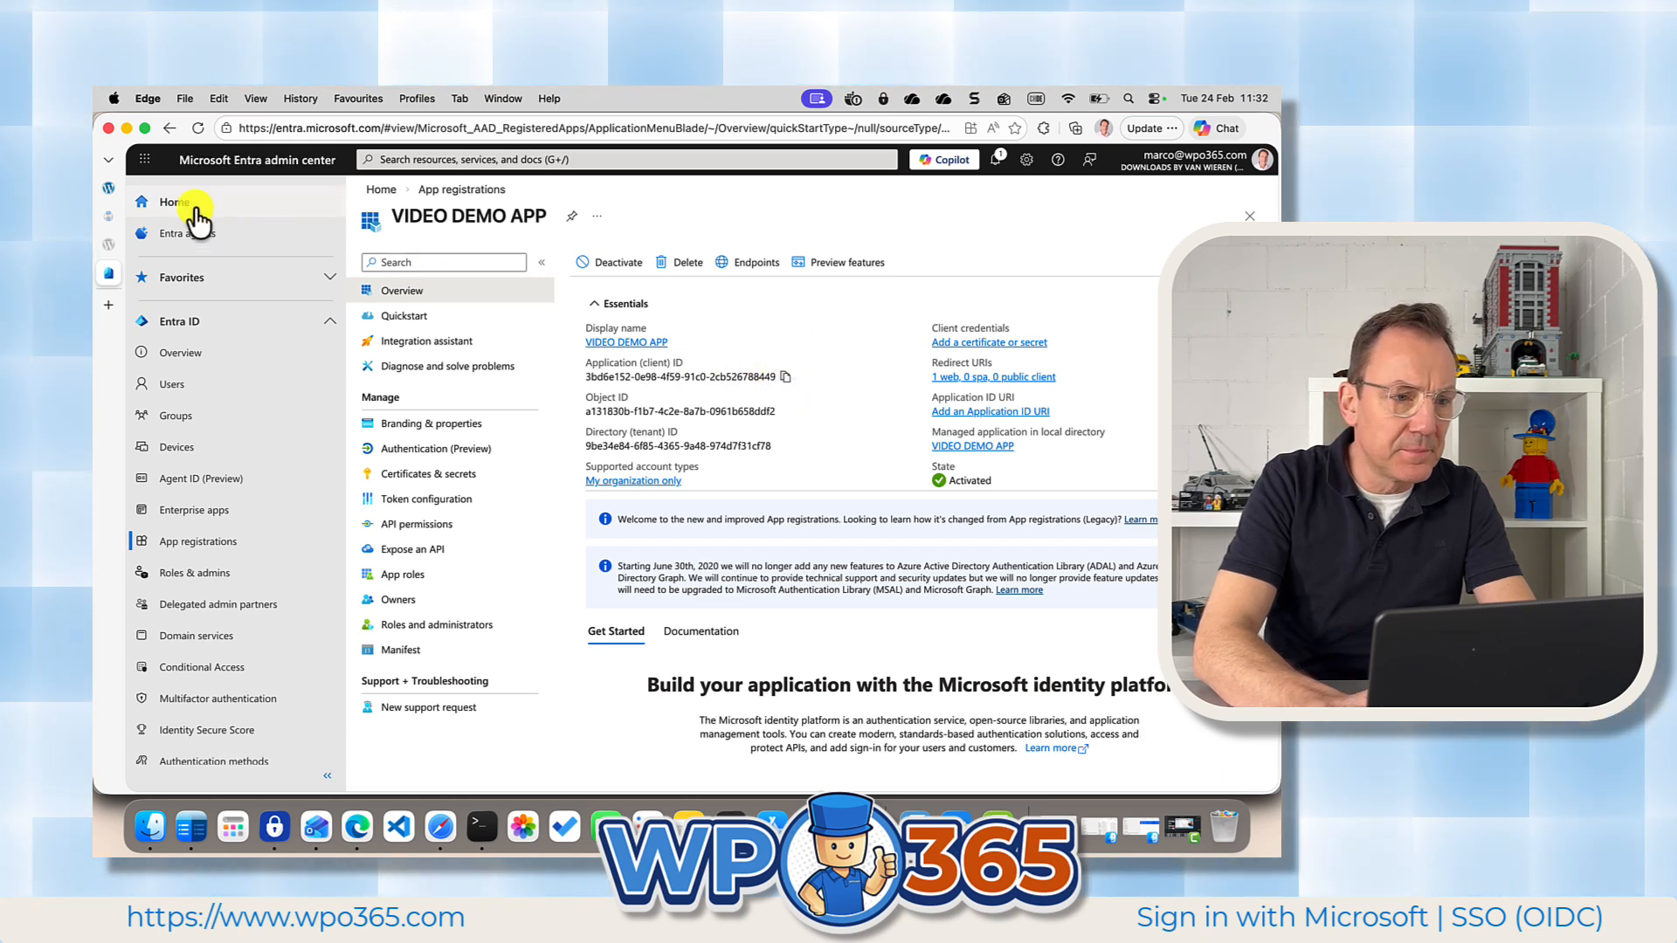
left_click(109, 188)
left_click(603, 430)
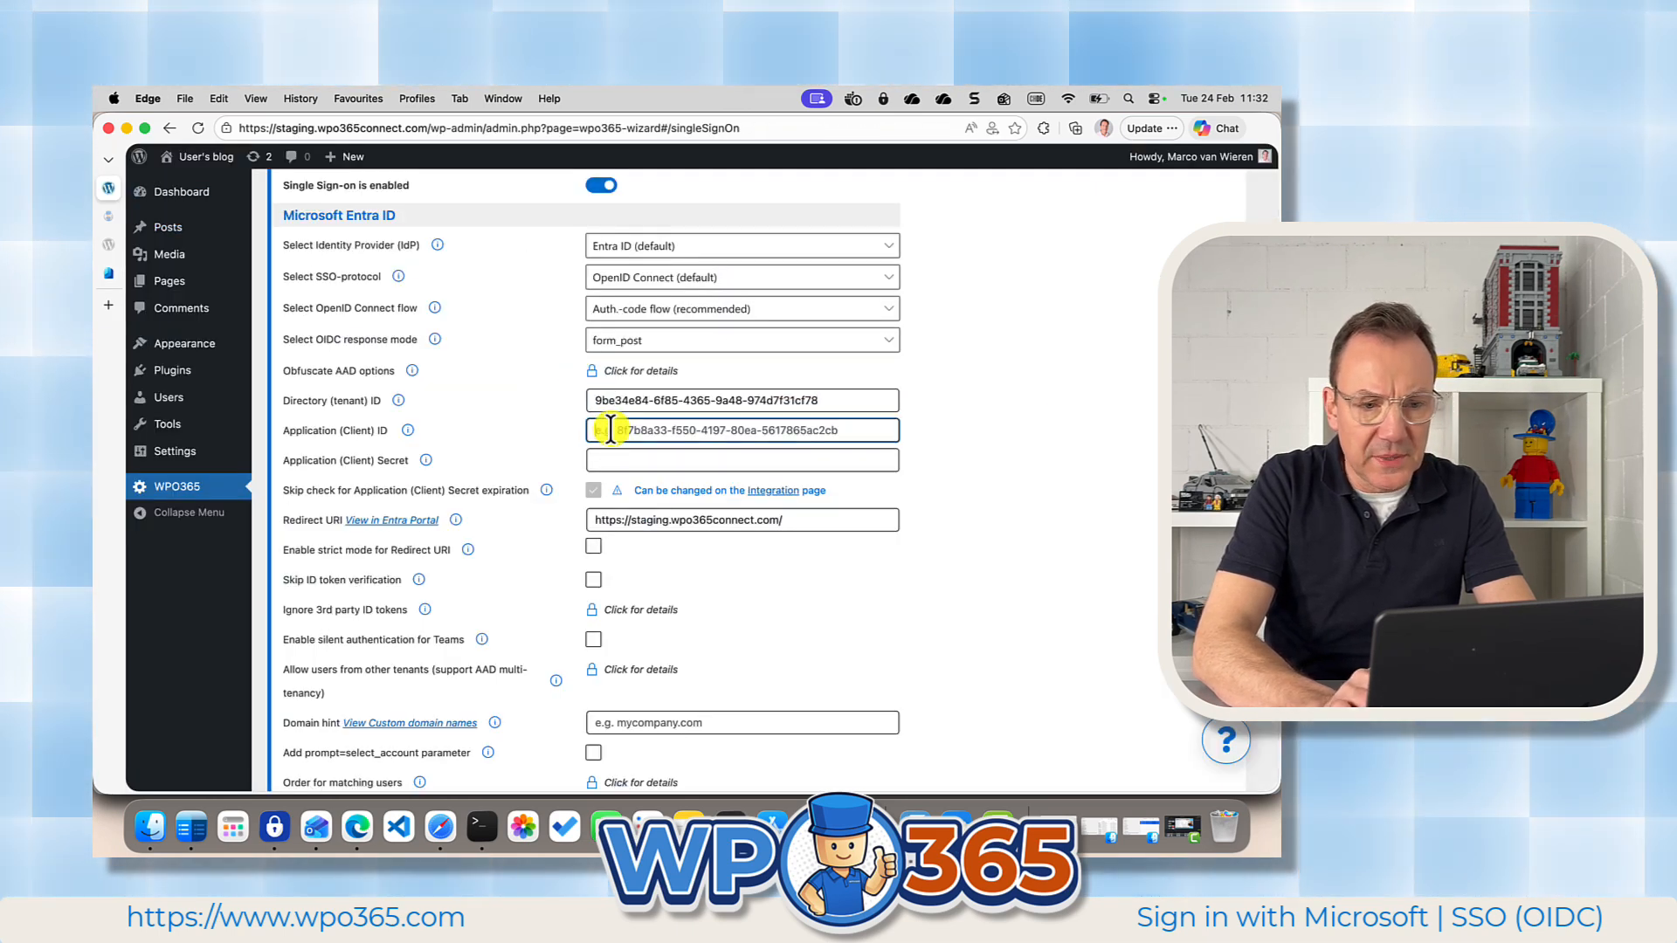
key("super+v")
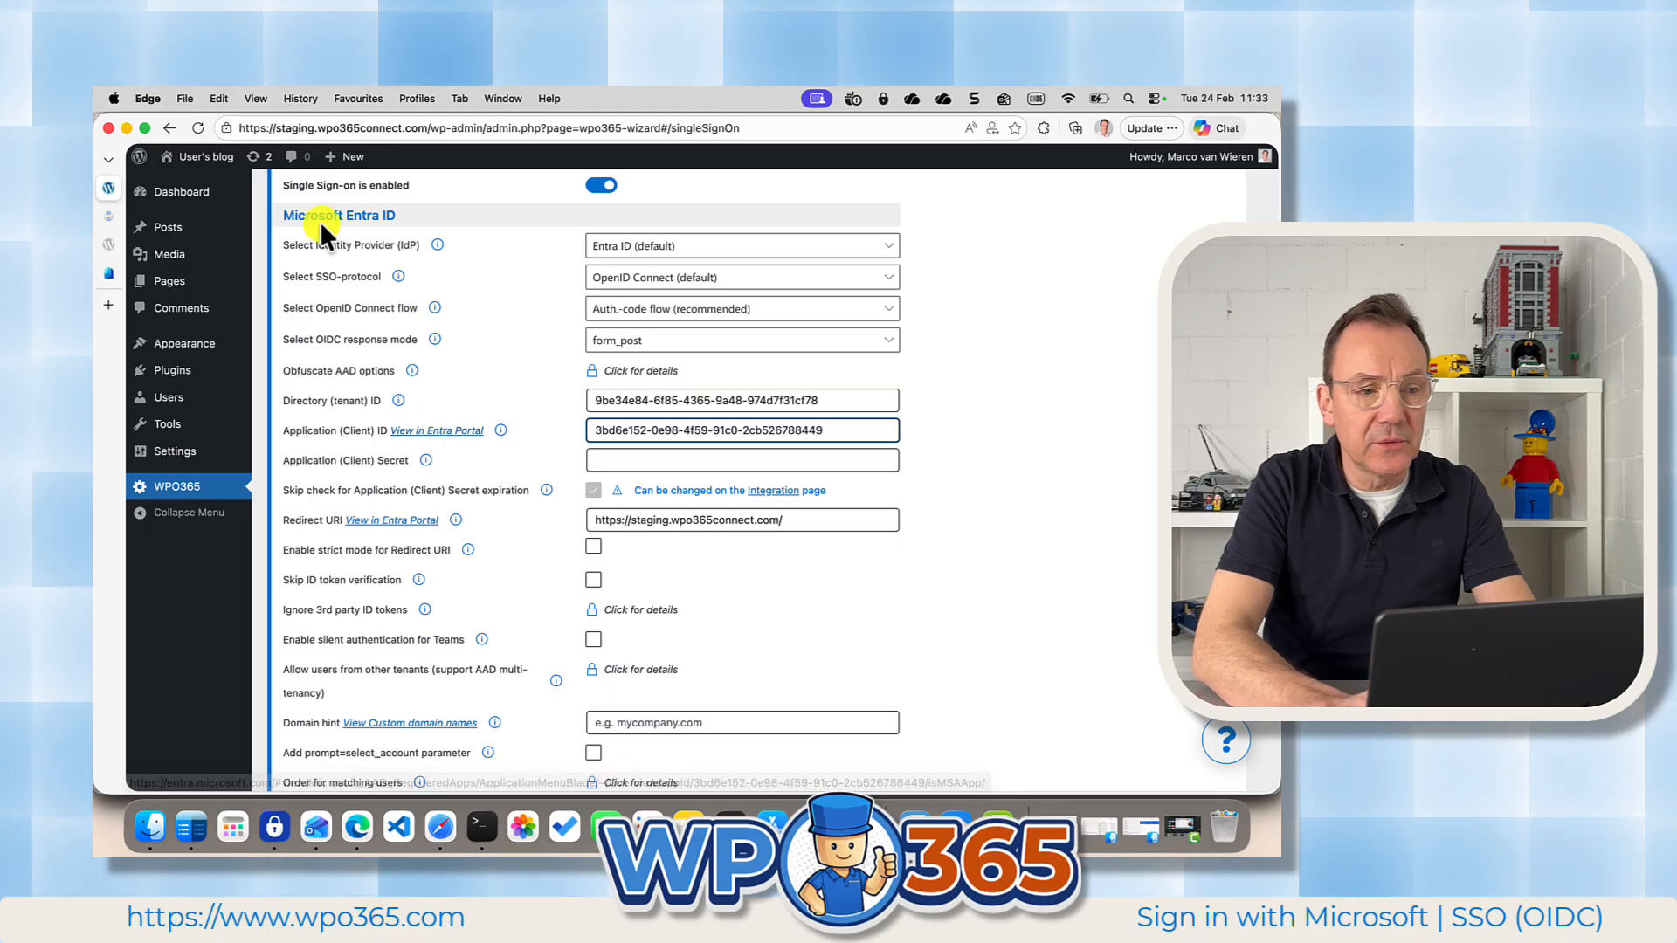
Create a client secret for VIDEO DEMO APP in Entra with no description and the recommended 180-day expiry.
left_click(105, 276)
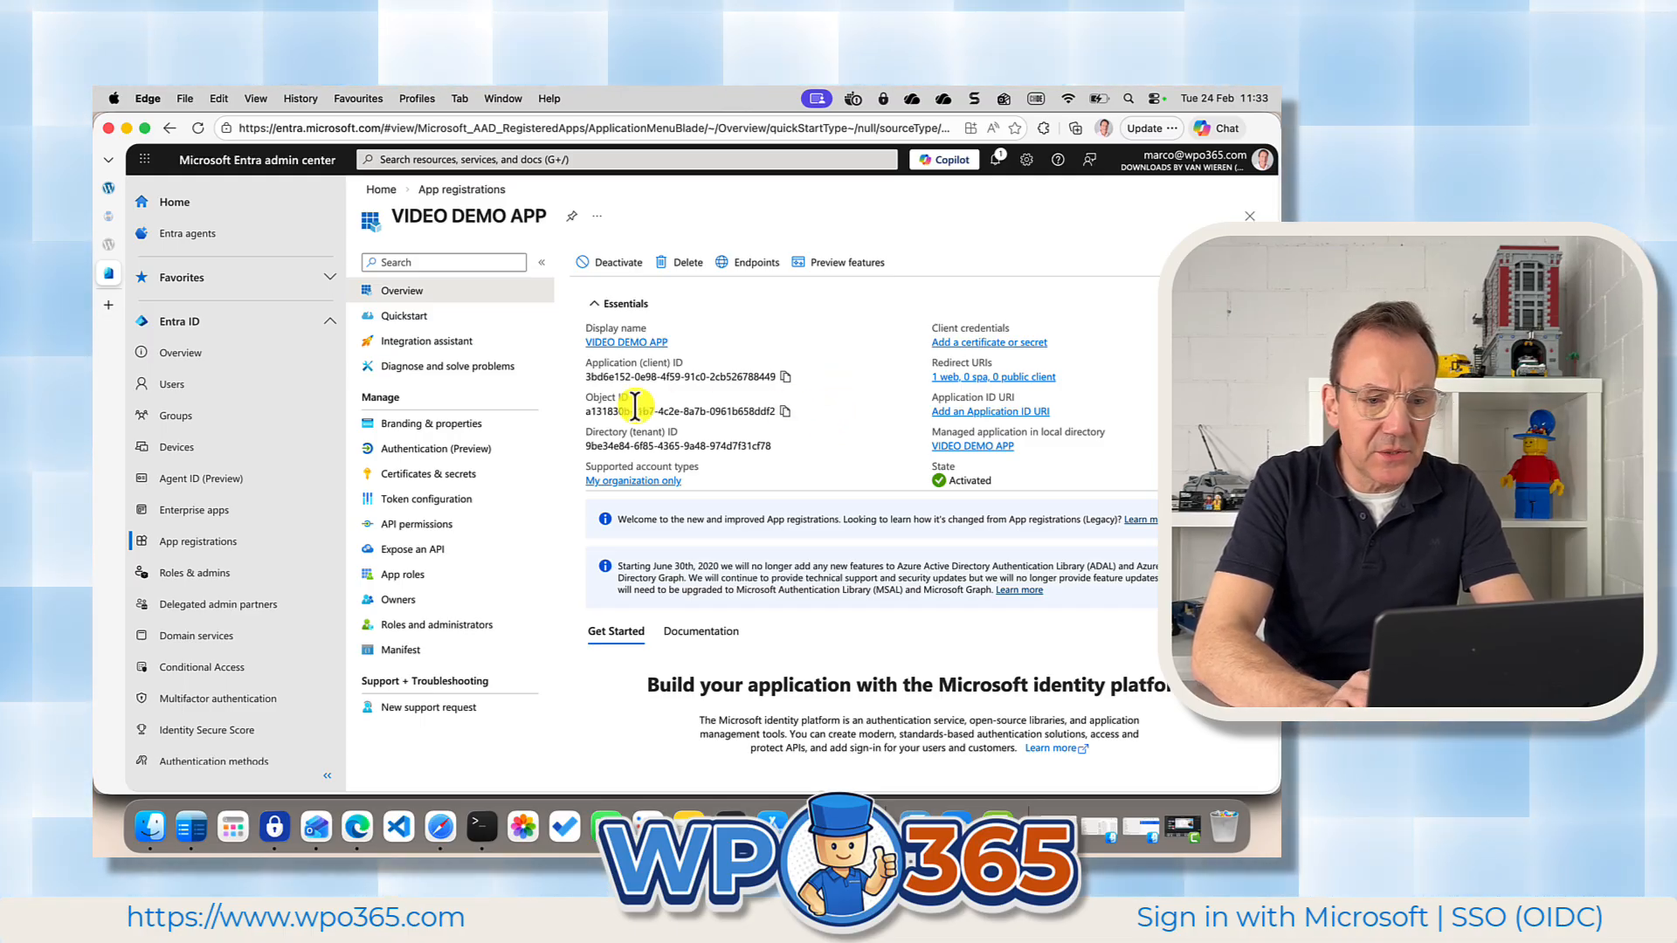
left_click(411, 480)
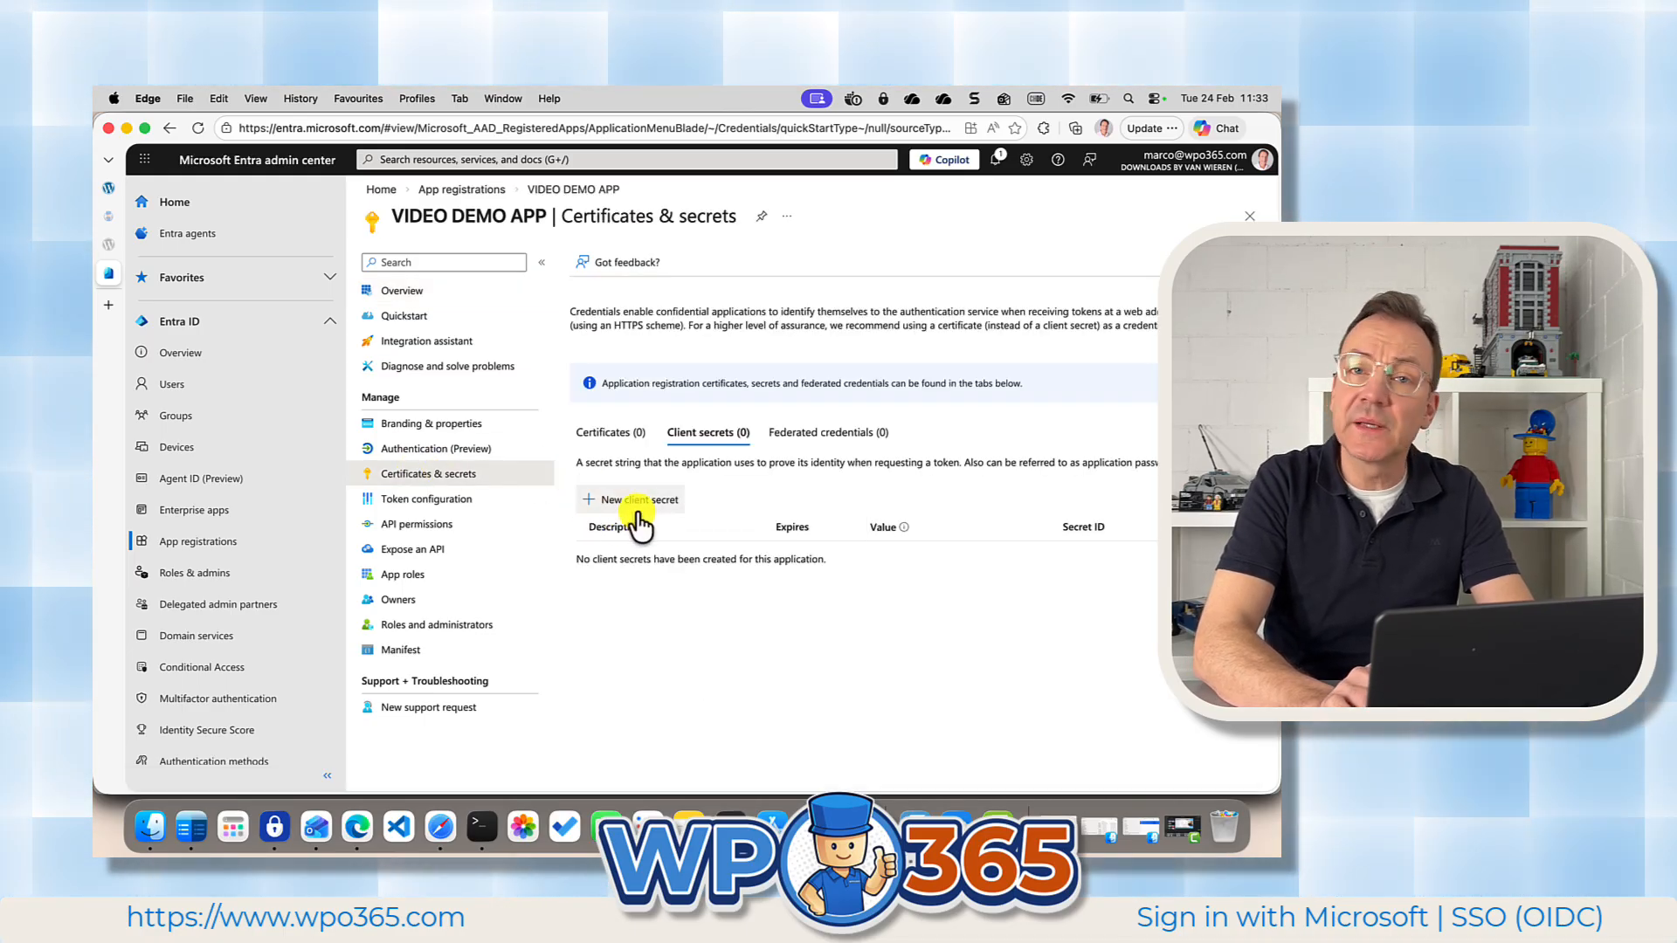
left_click(621, 513)
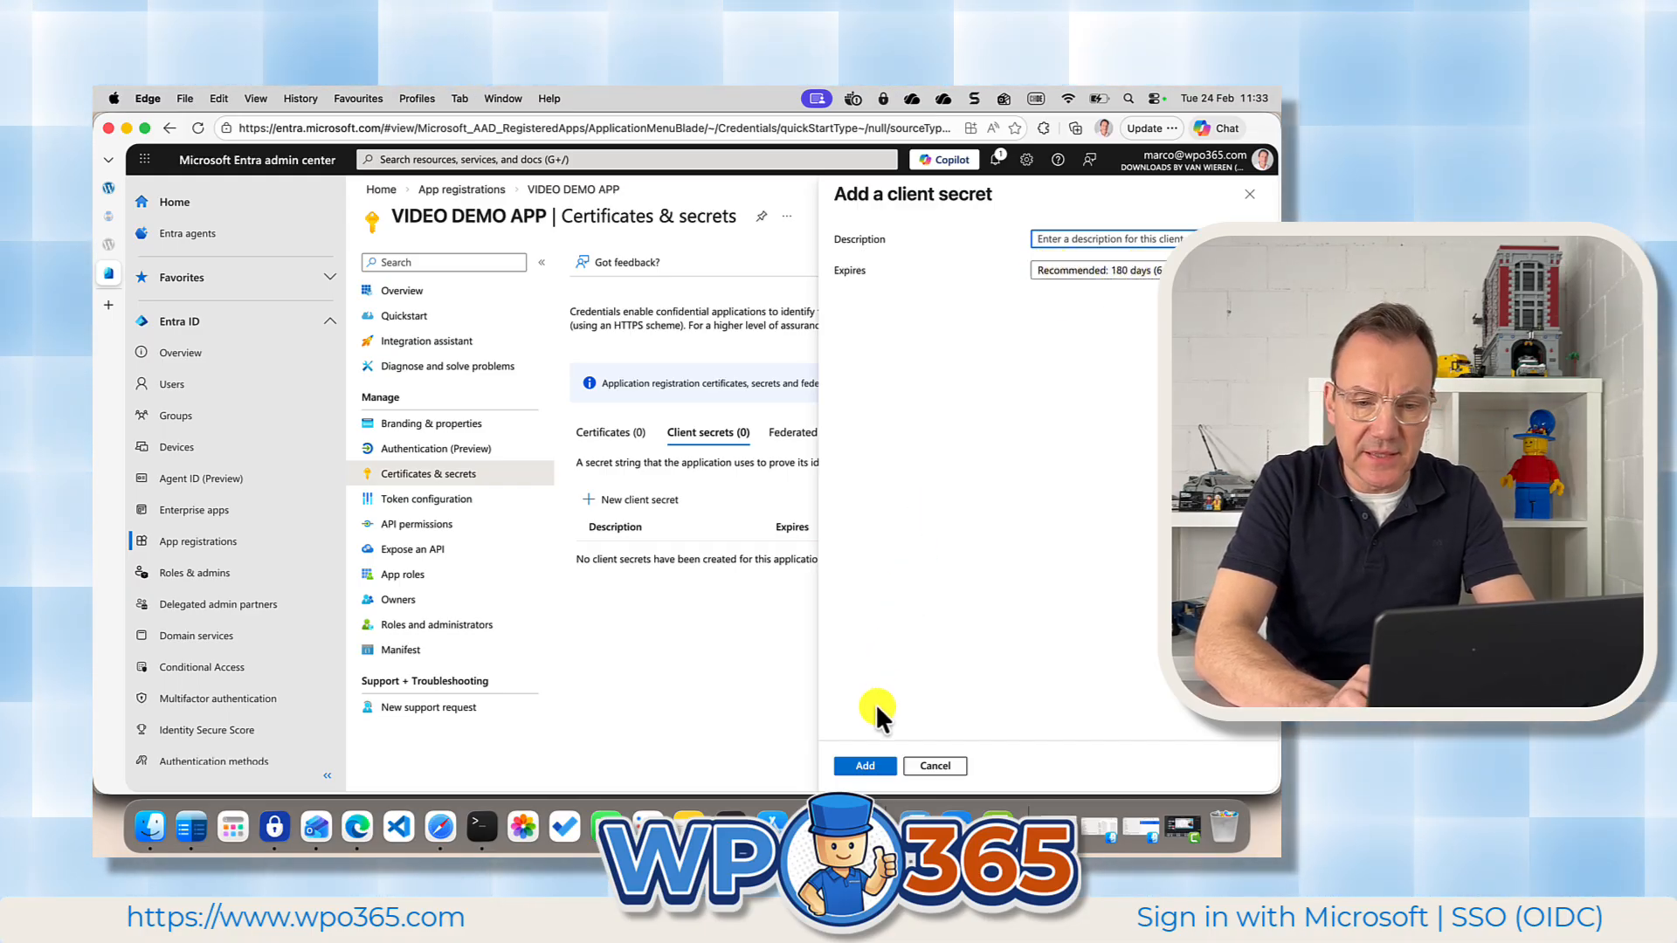
left_click(861, 766)
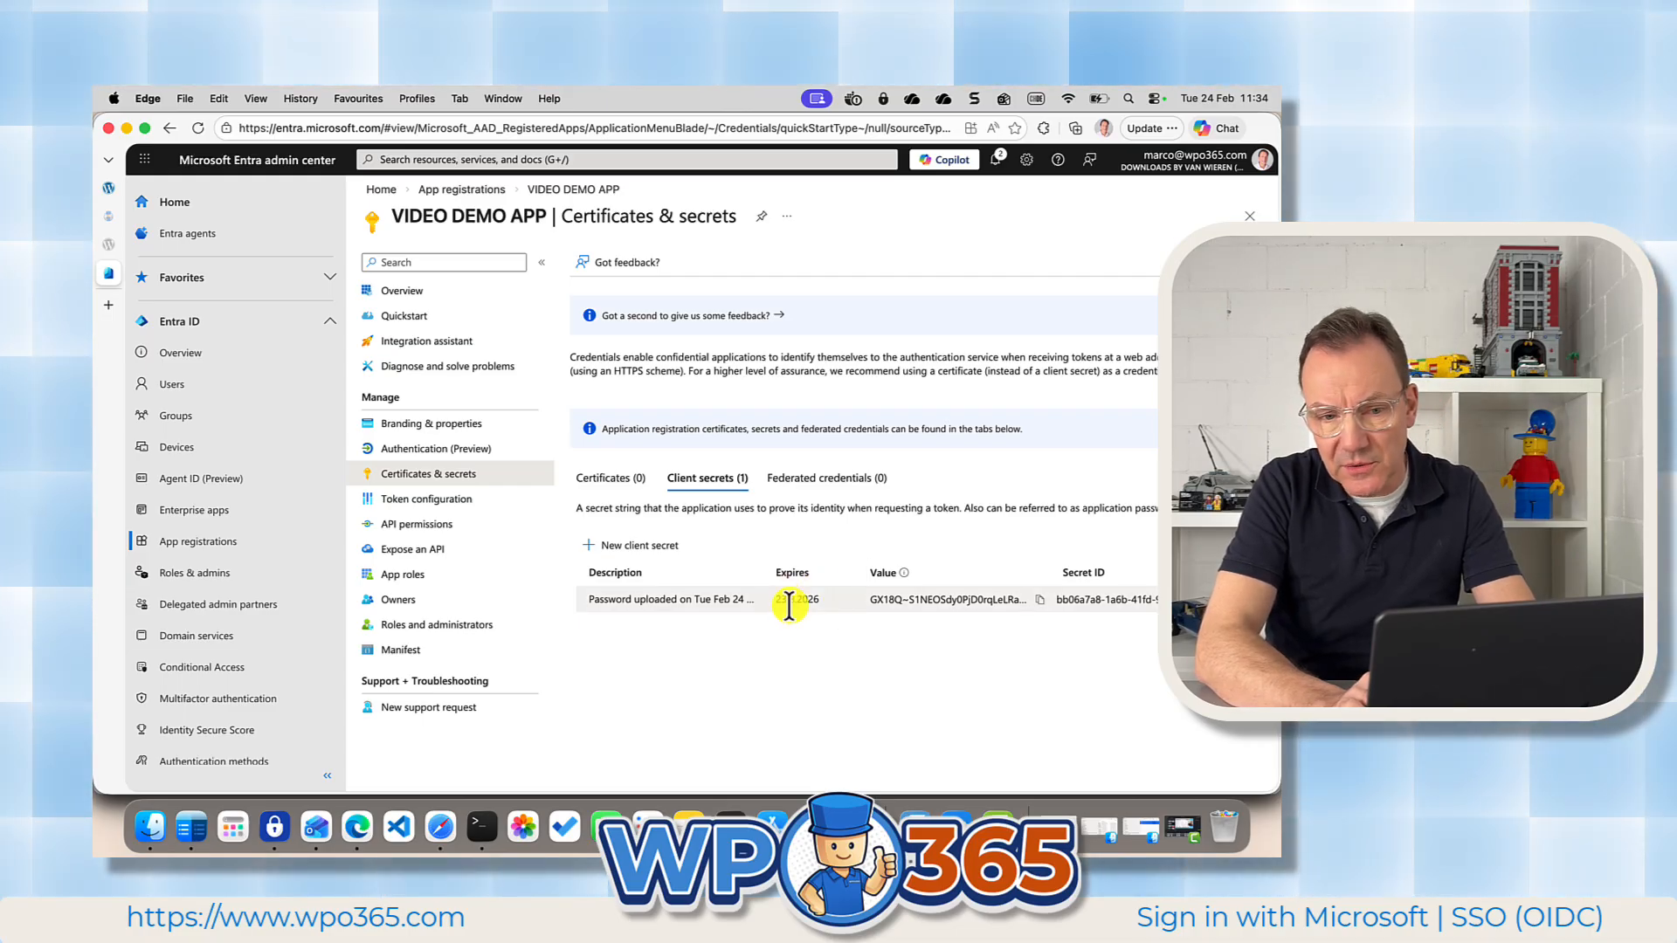
Copy the new client secret's value into the WPO365 Application (Client) Secret field, then reveal it briefly to check it and mask it again.
left_click(1040, 600)
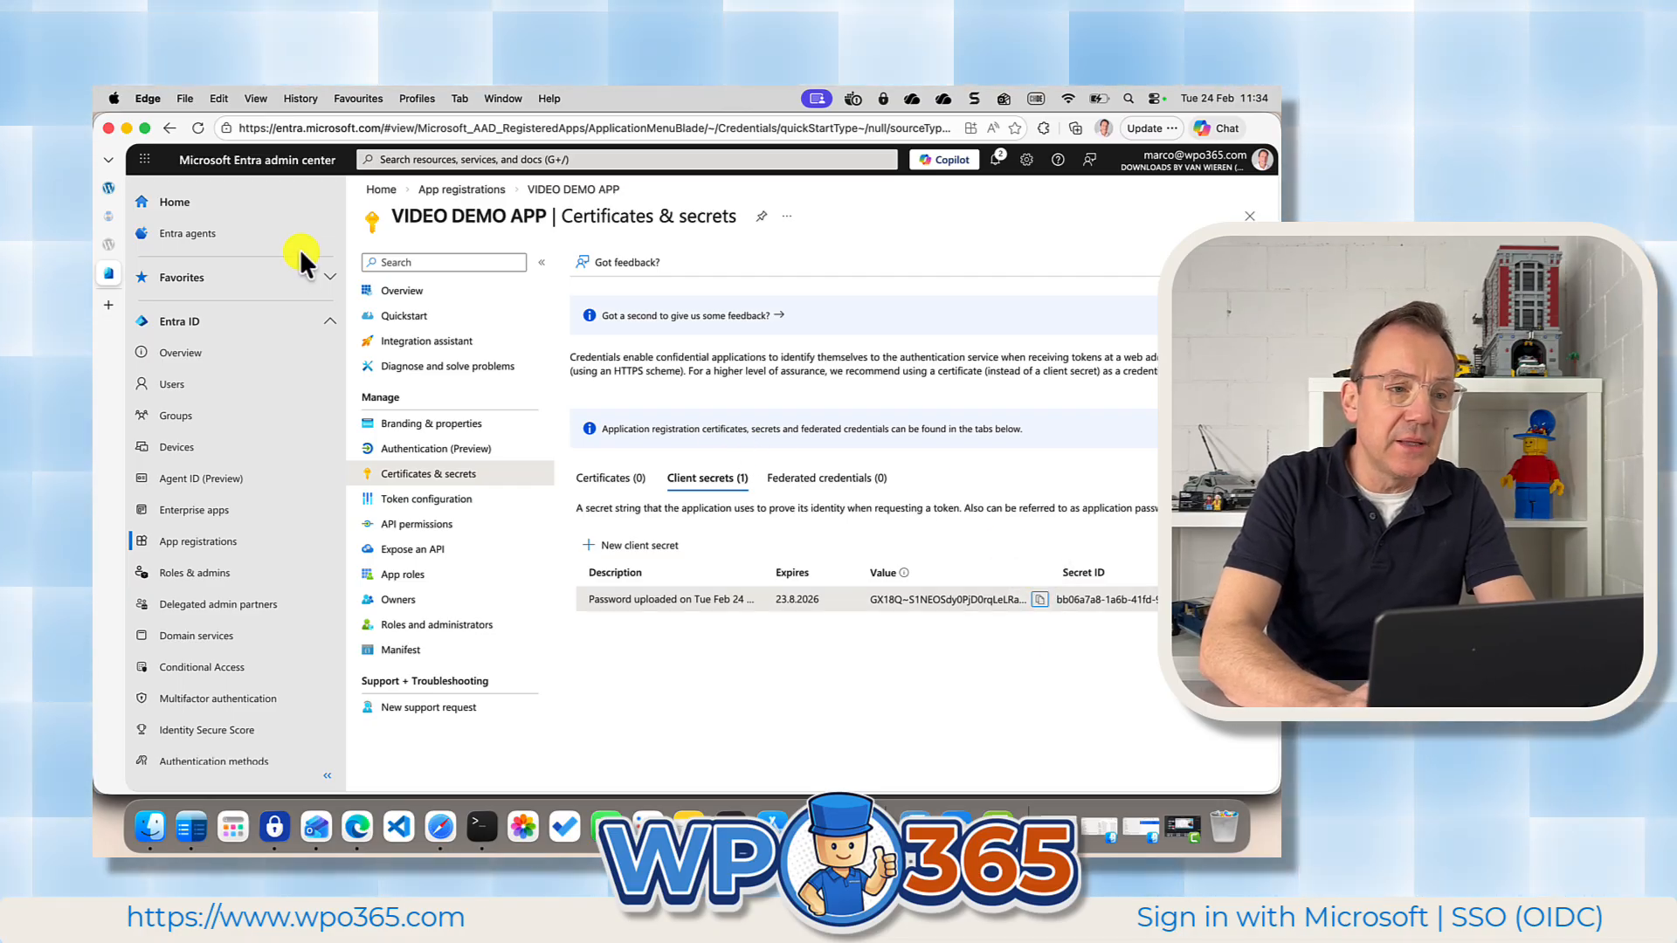
left_click(108, 188)
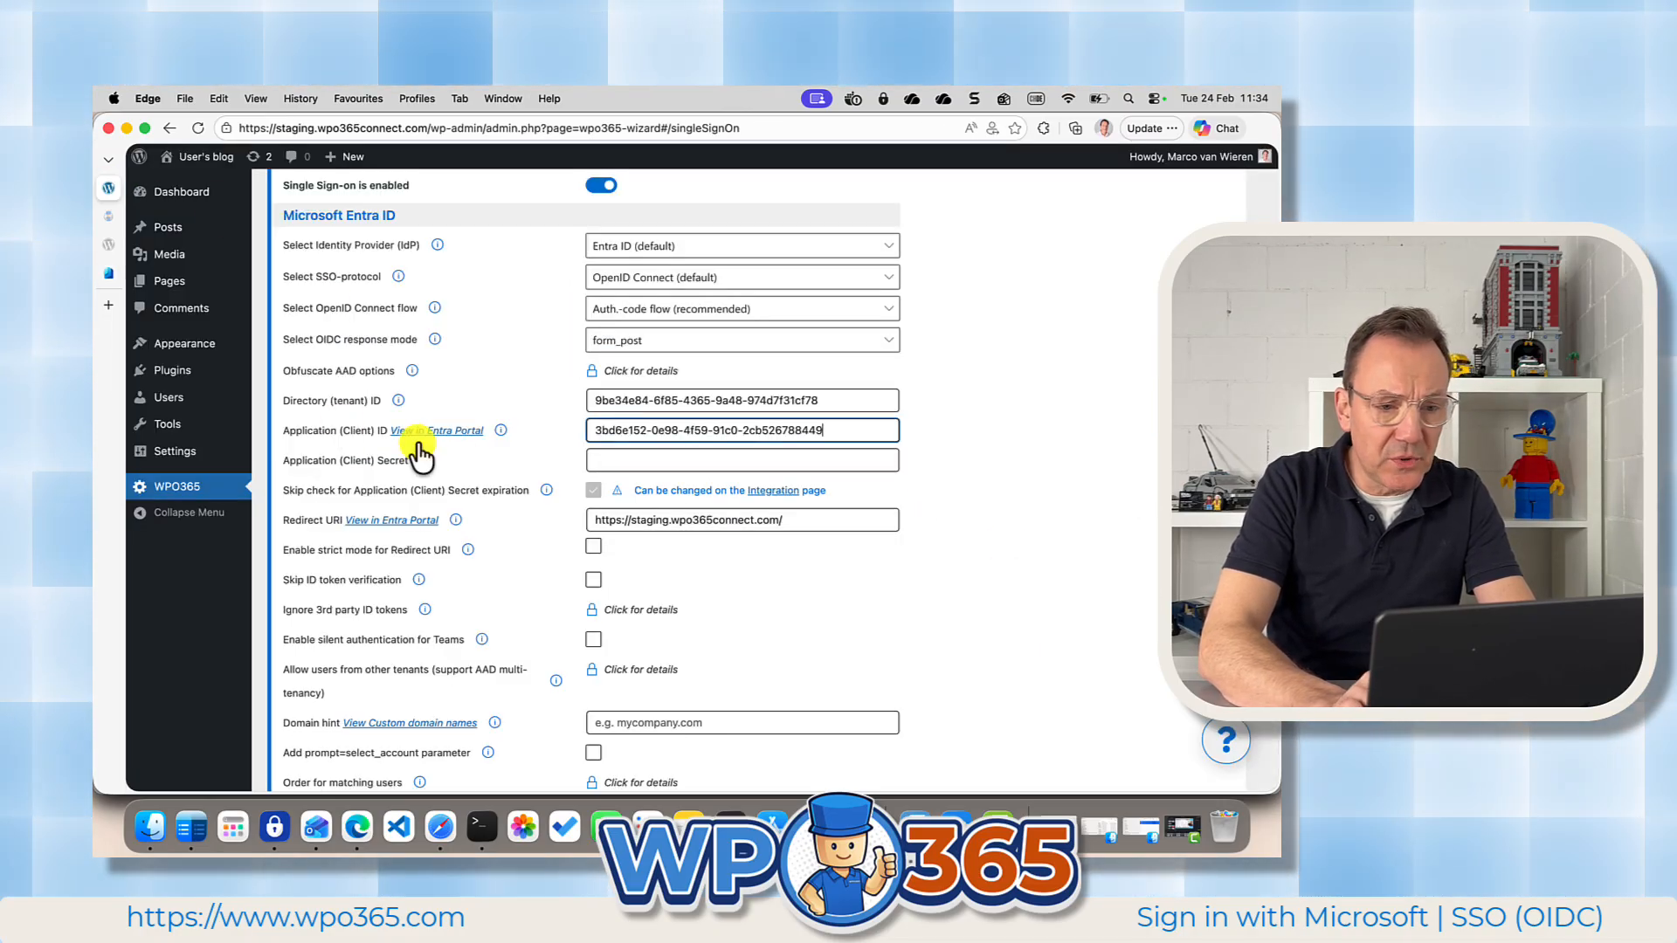
left_click(594, 461)
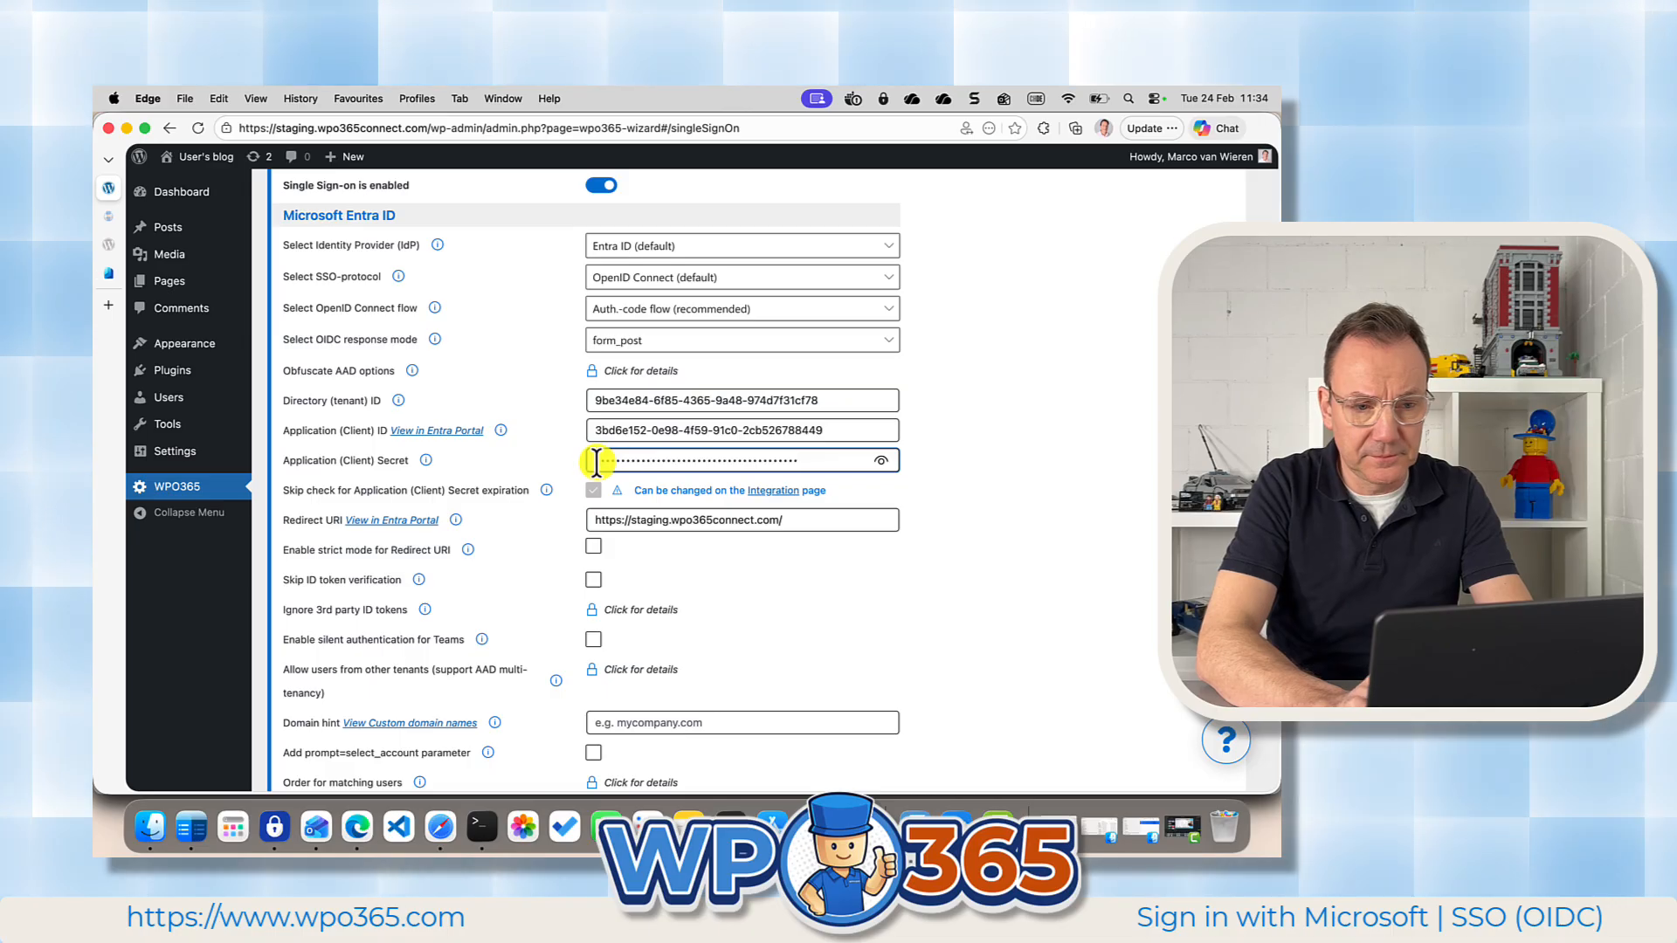
left_click(884, 460)
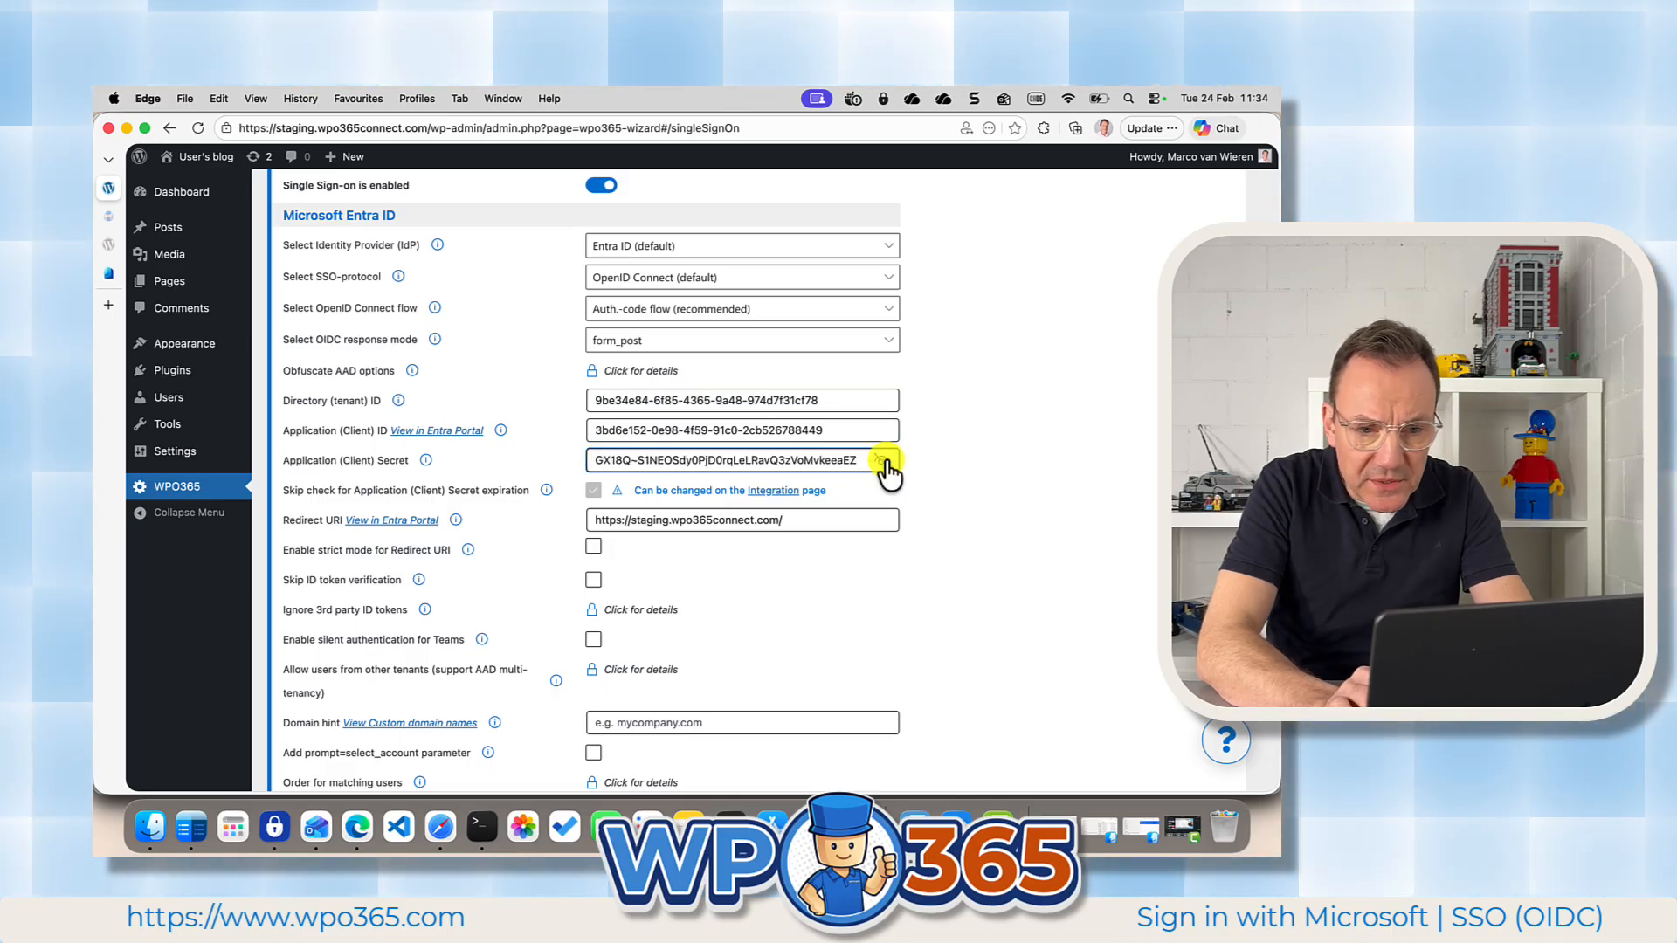
left_click(884, 461)
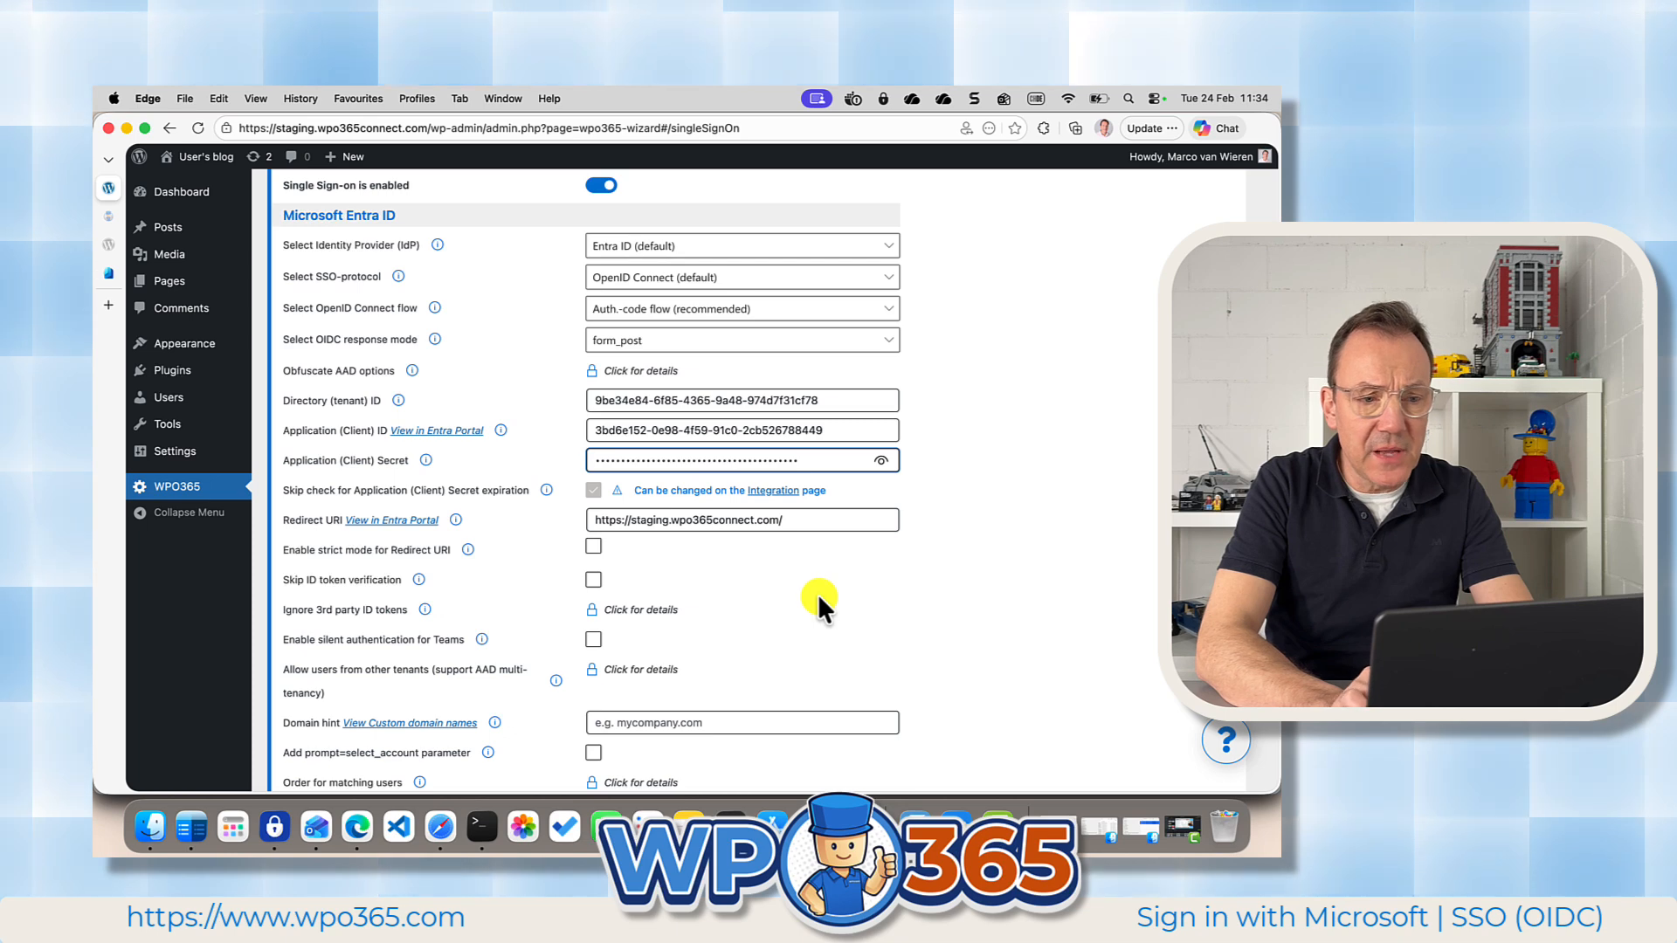
Review the redirect URI configuration in the Authentication settings of VIDEO DEMO APP in Entra.
scroll(821, 603, "down", 1)
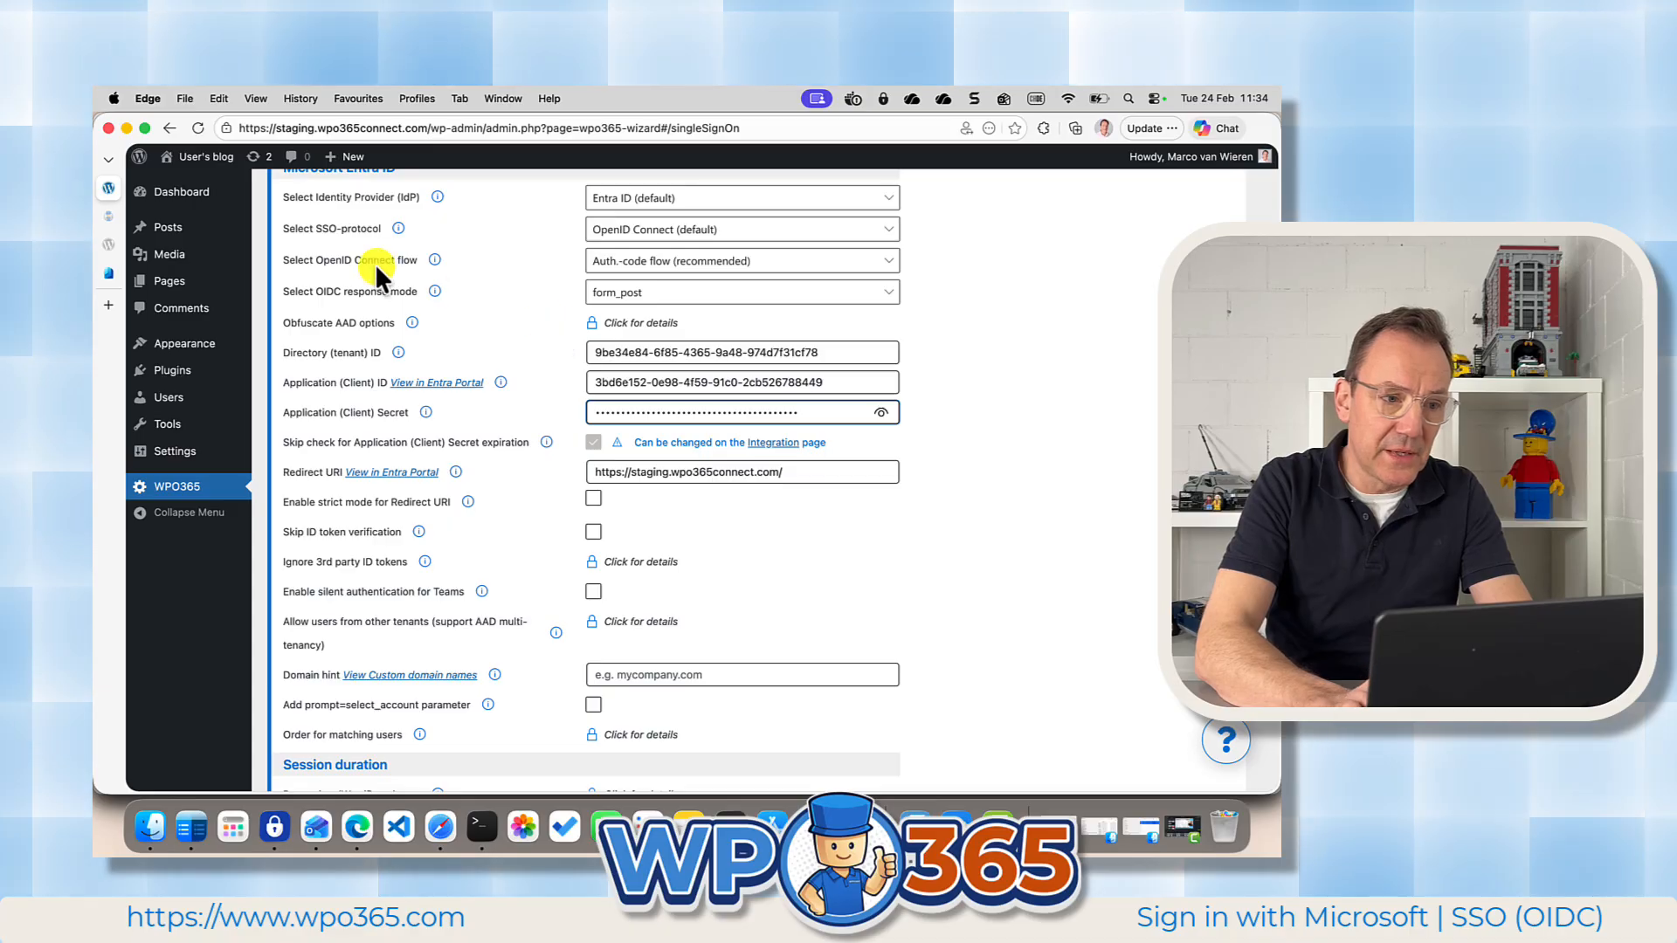
left_click(112, 271)
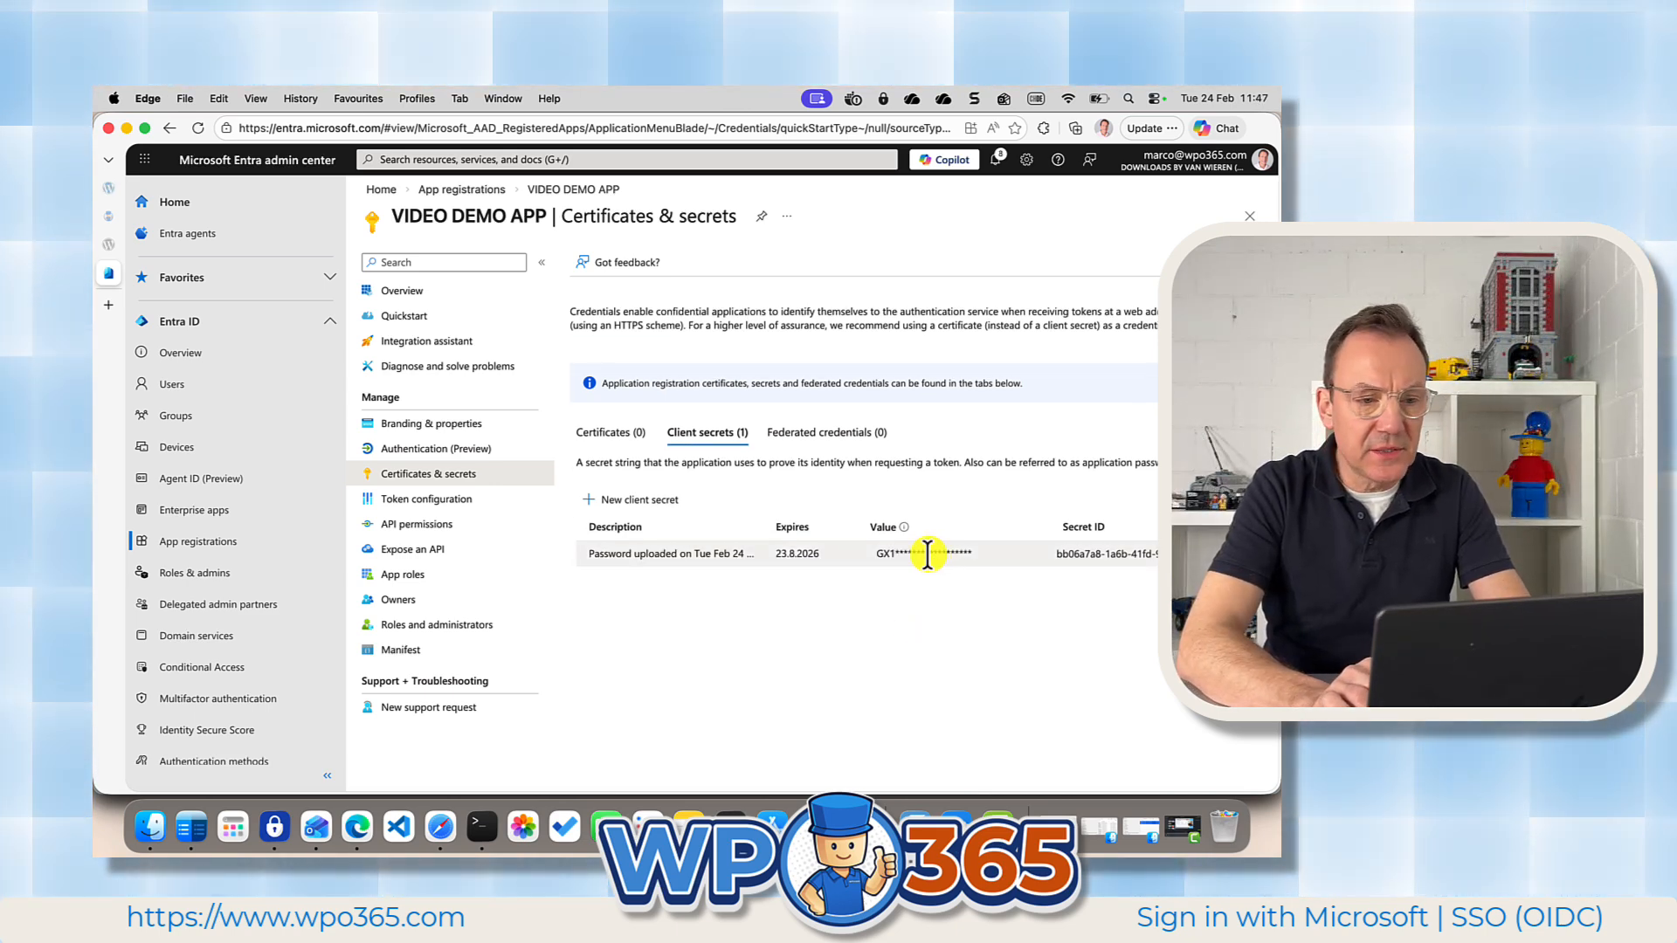
left_click(421, 449)
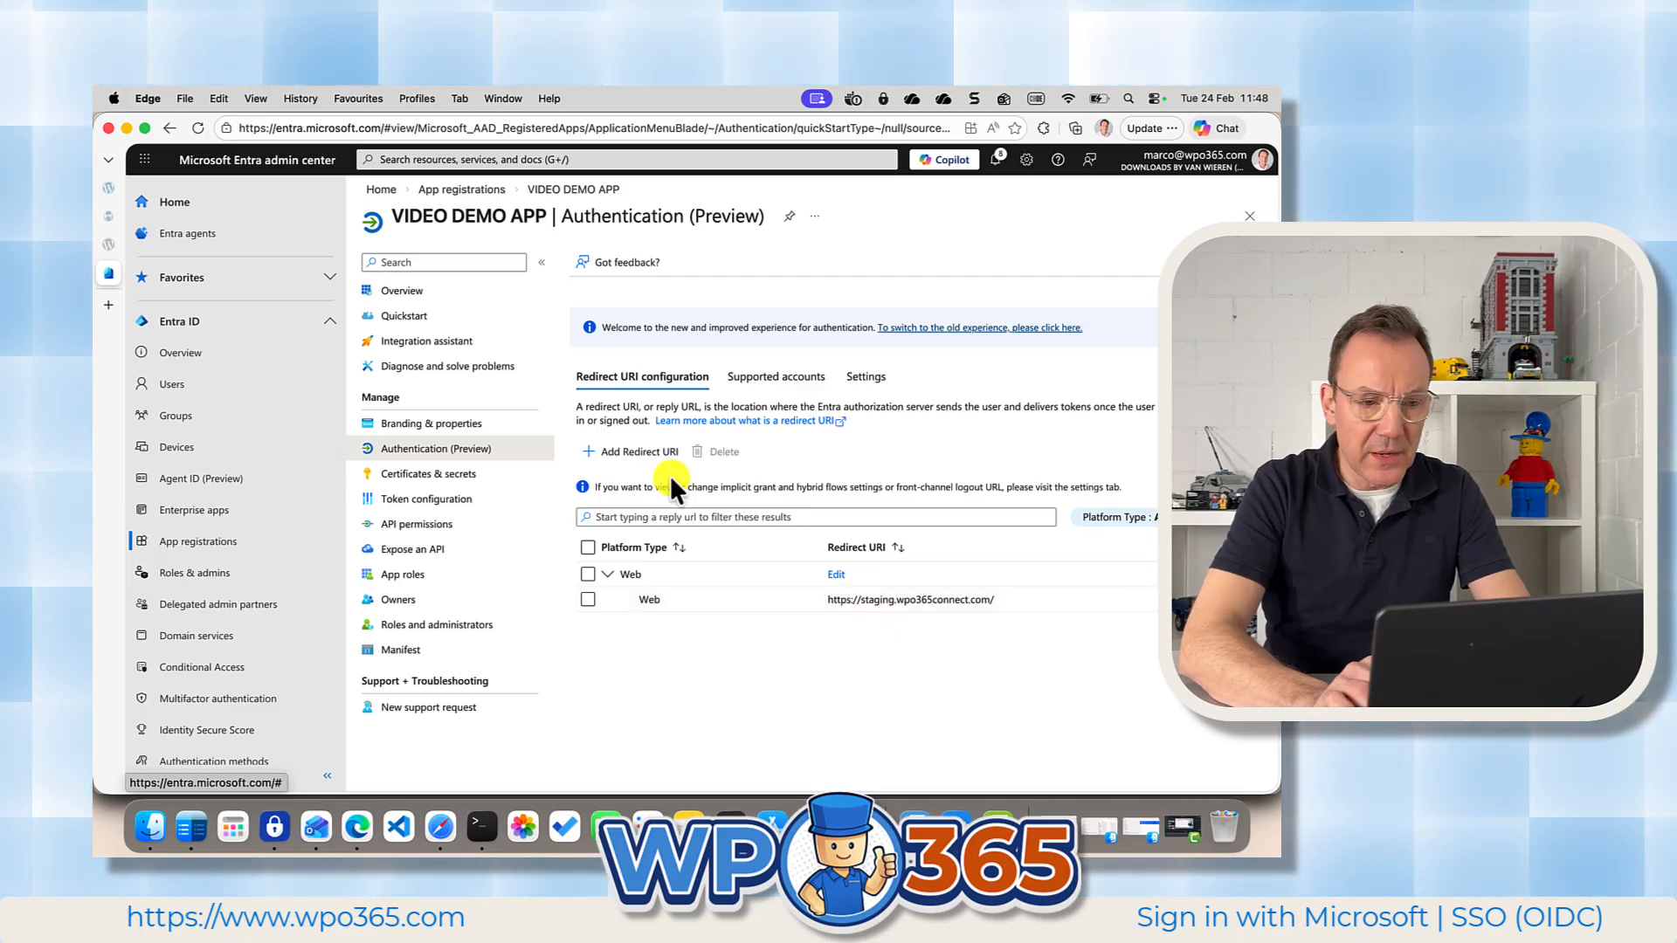
Add the optional claims email, family_name, given_name and upn to the ID token in VIDEO DEMO APP's token configuration.
left_click(454, 501)
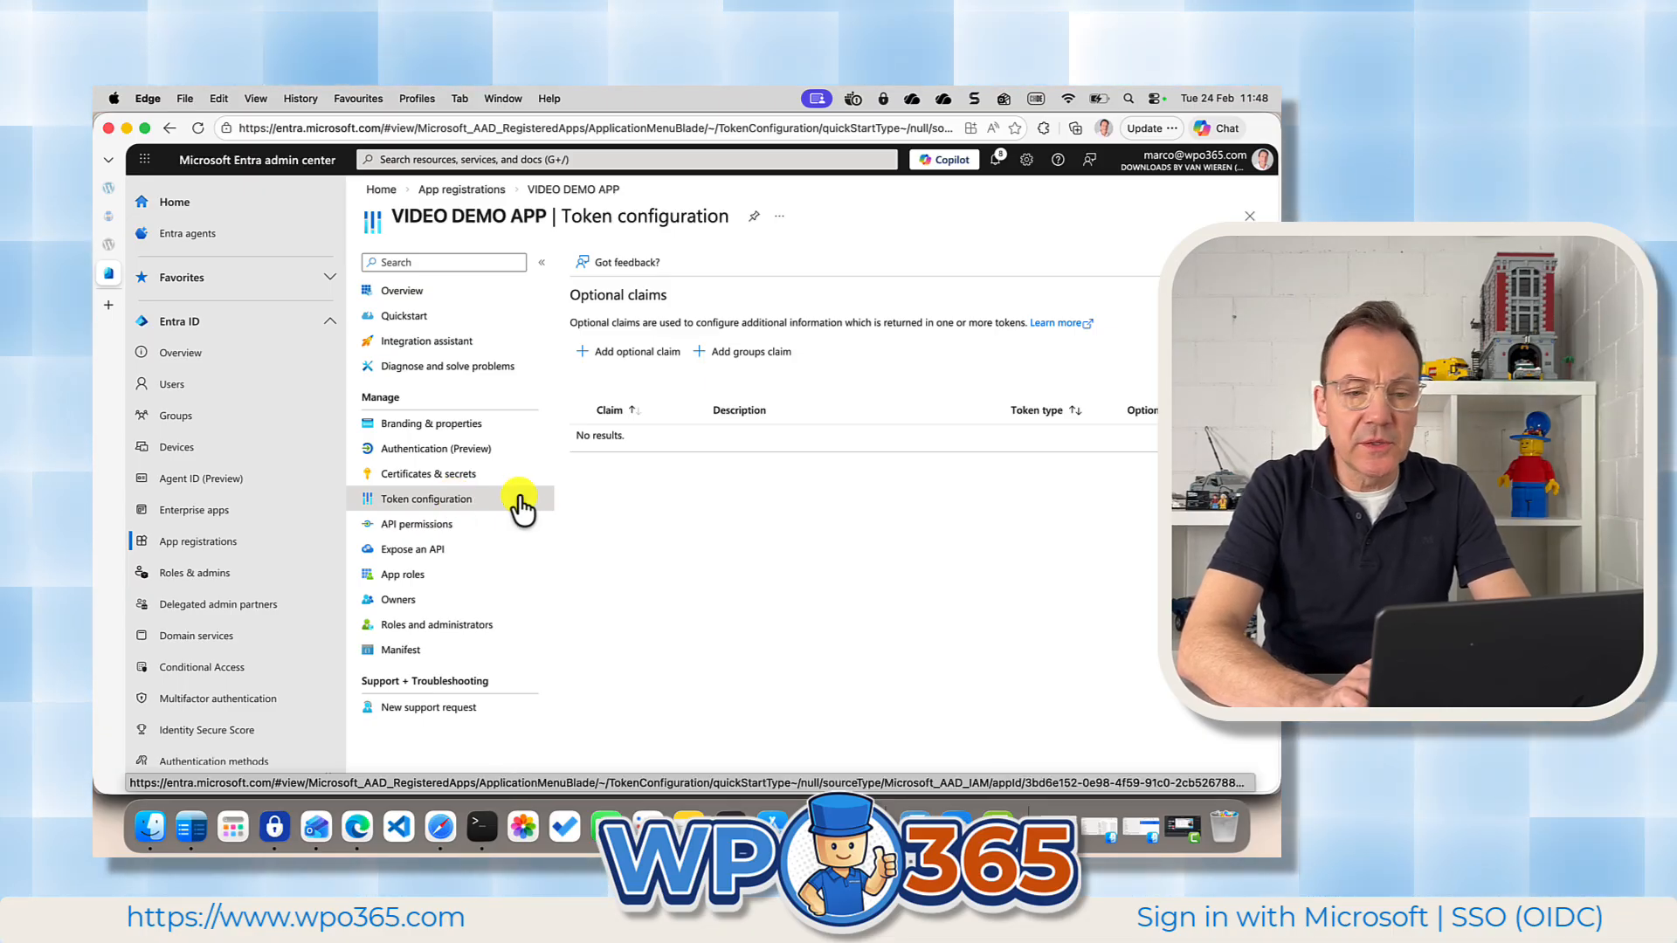
left_click(638, 358)
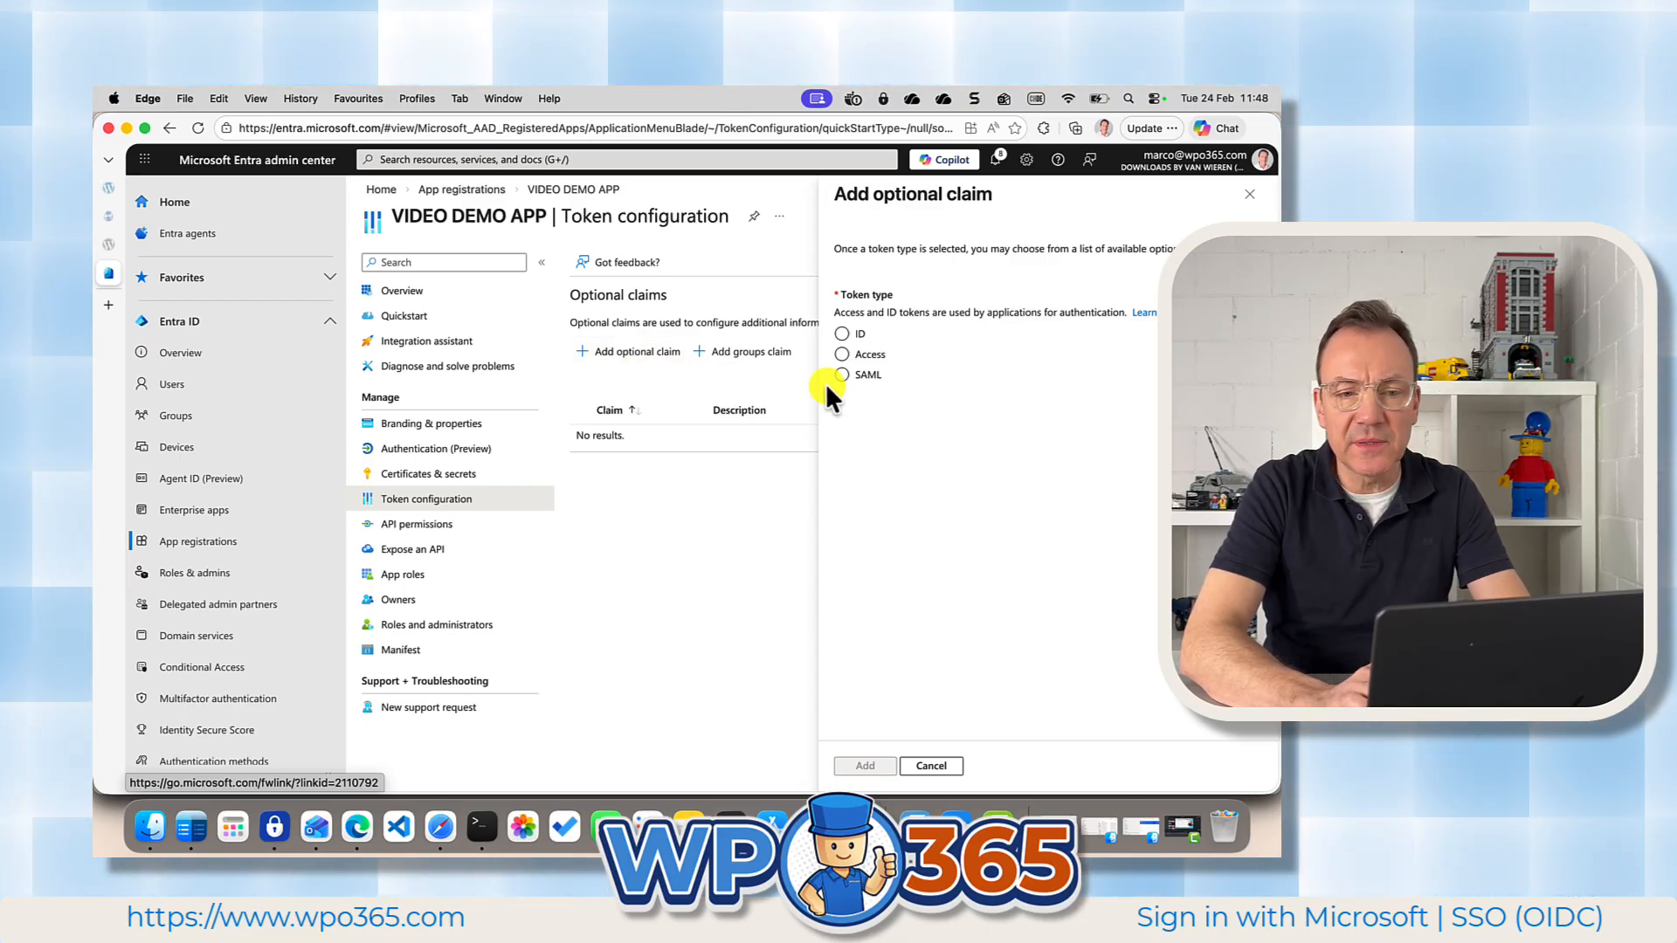
left_click(841, 334)
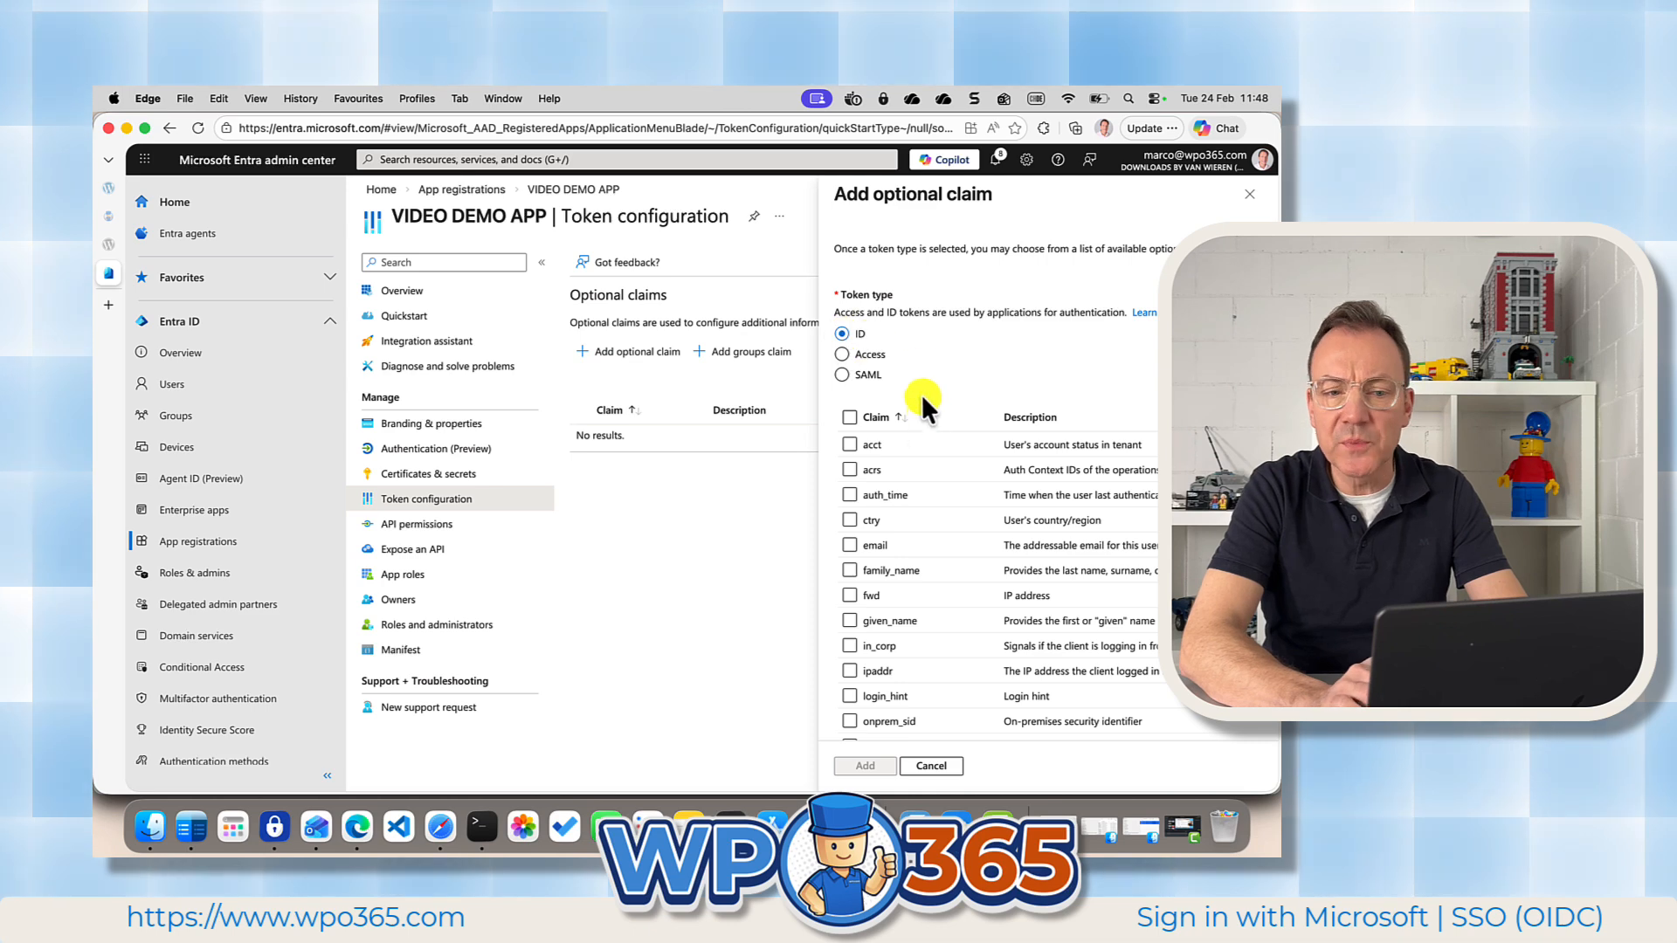
left_click(851, 544)
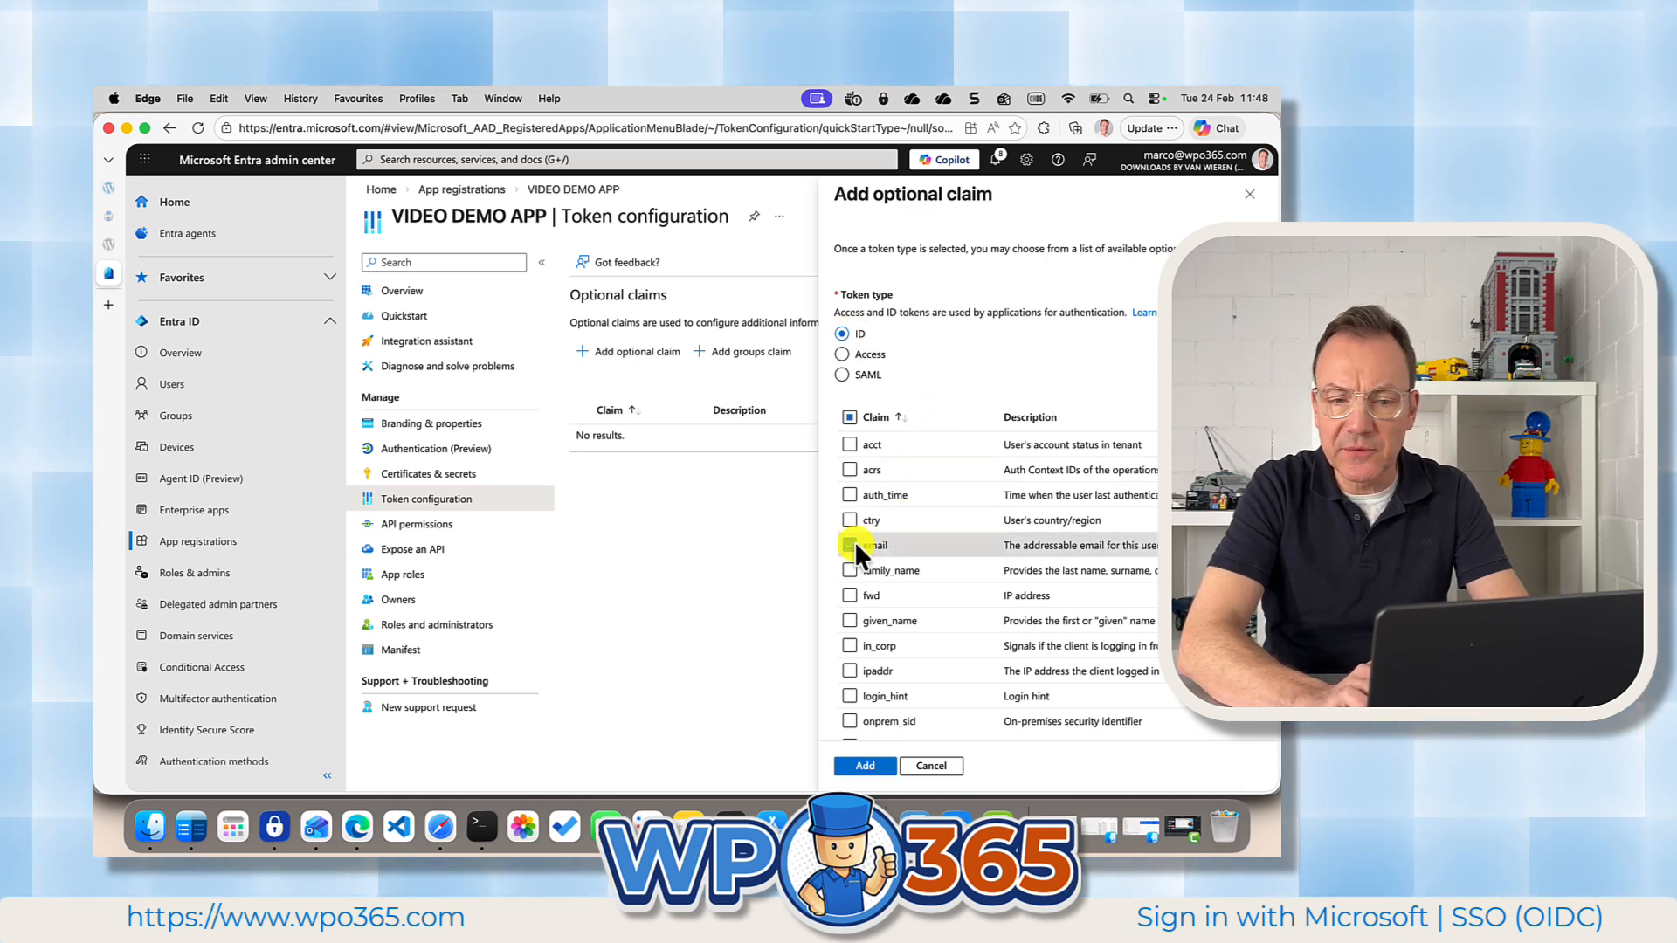
left_click(848, 570)
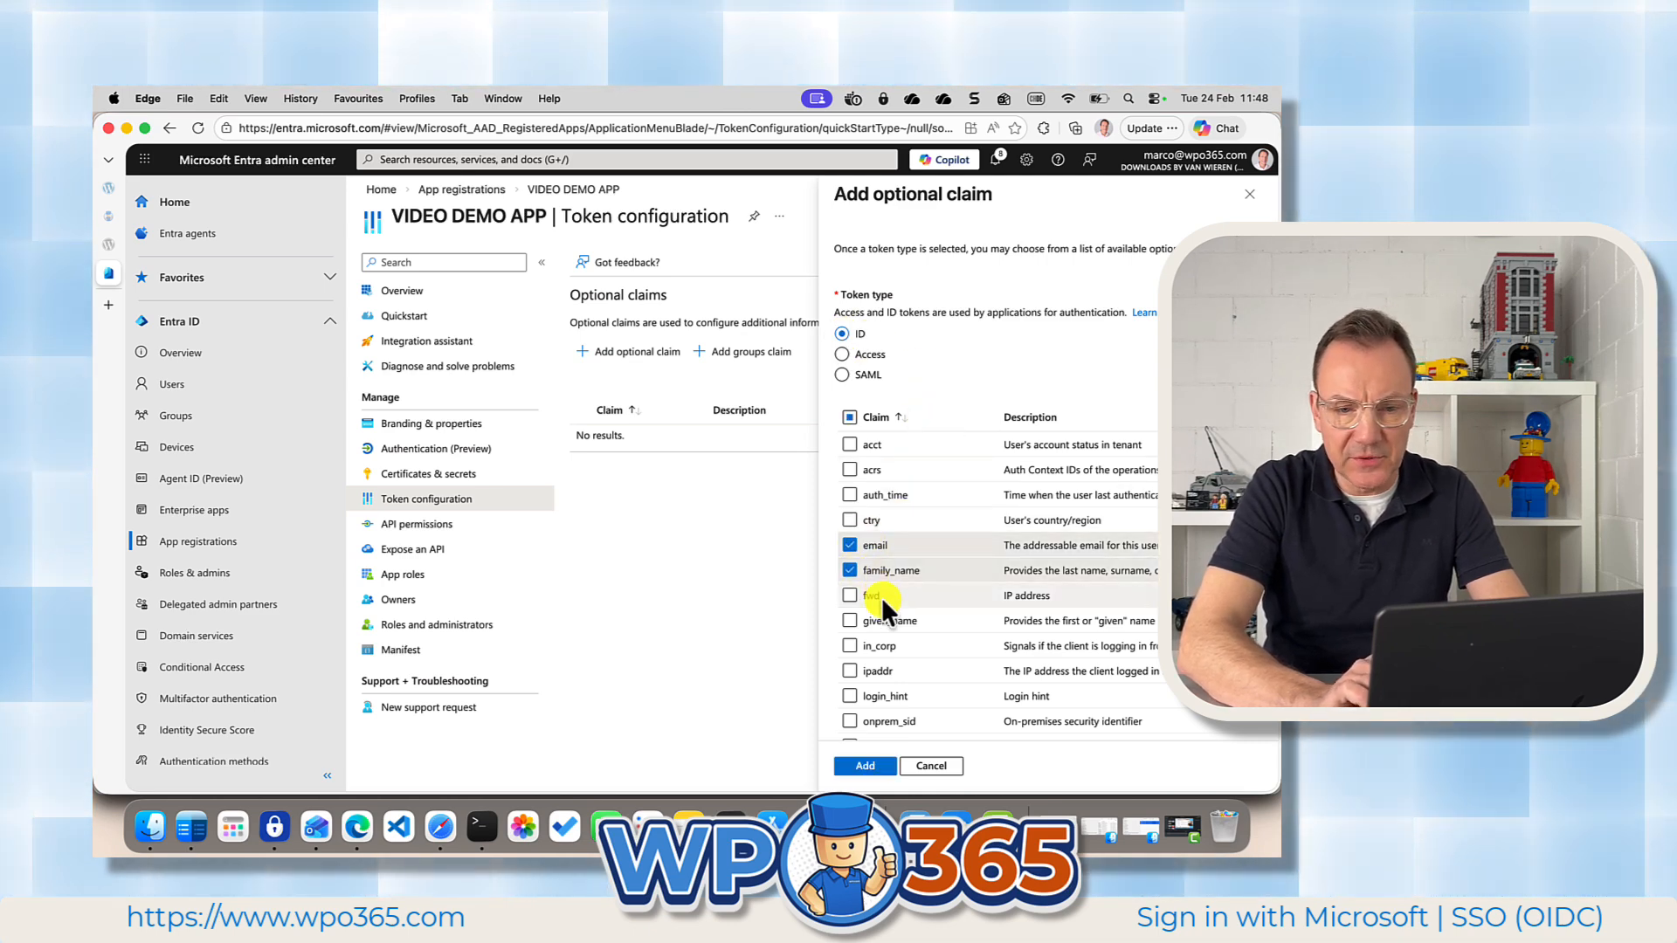
left_click(848, 620)
scroll(888, 632, "down", 5)
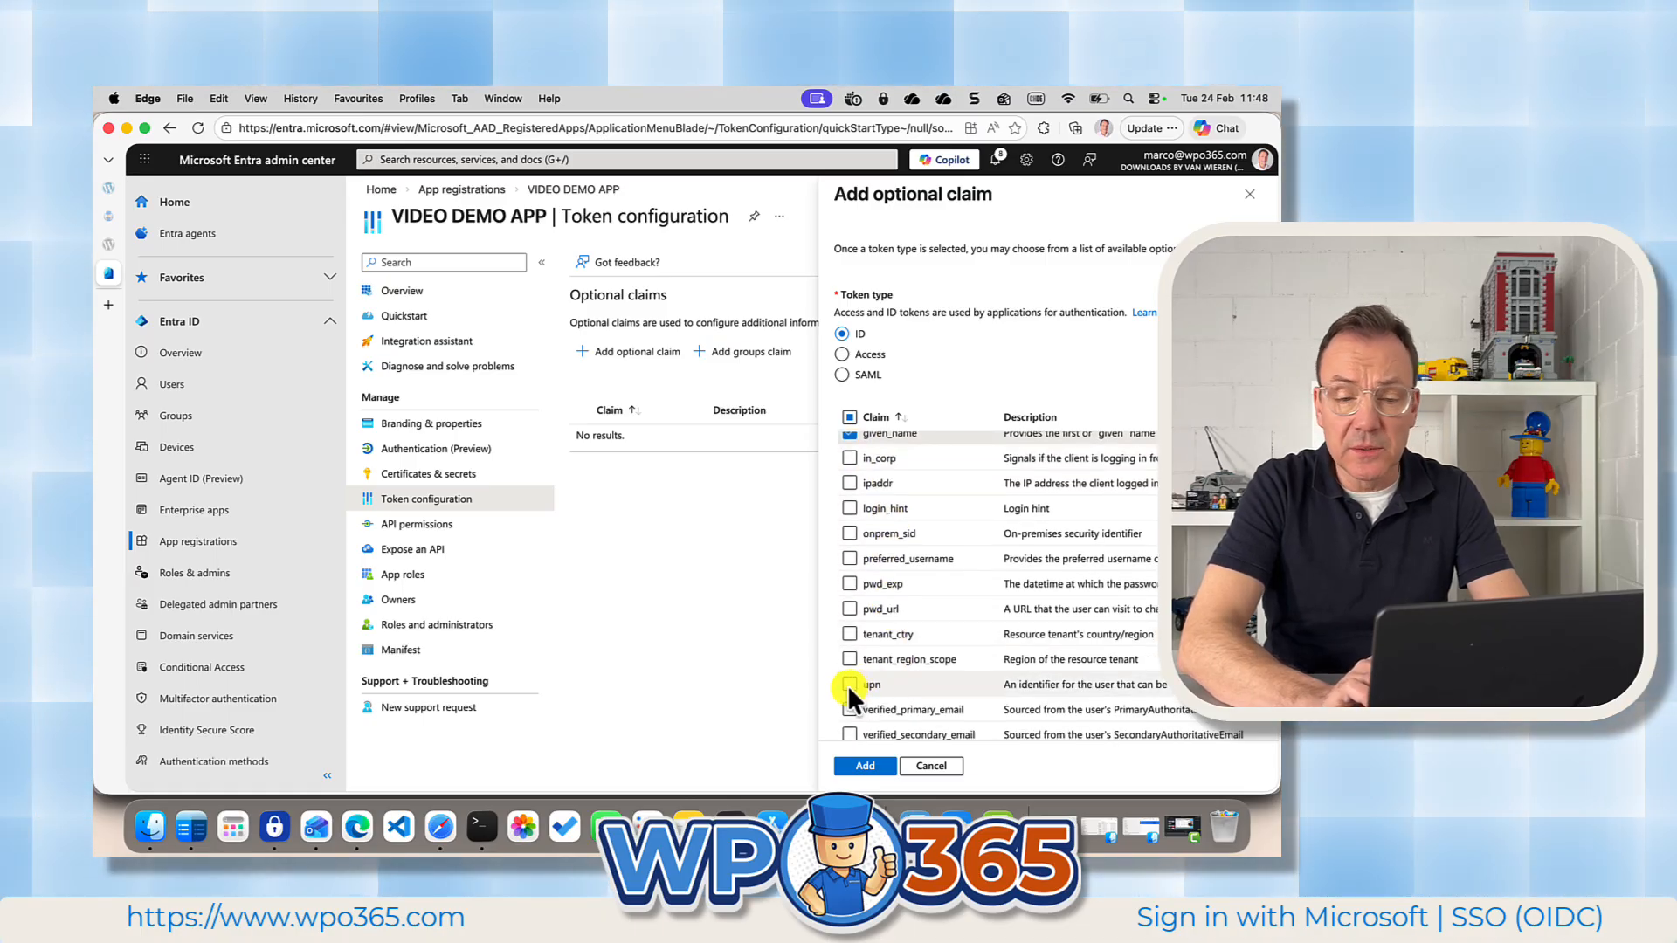
left_click(848, 685)
left_click(869, 766)
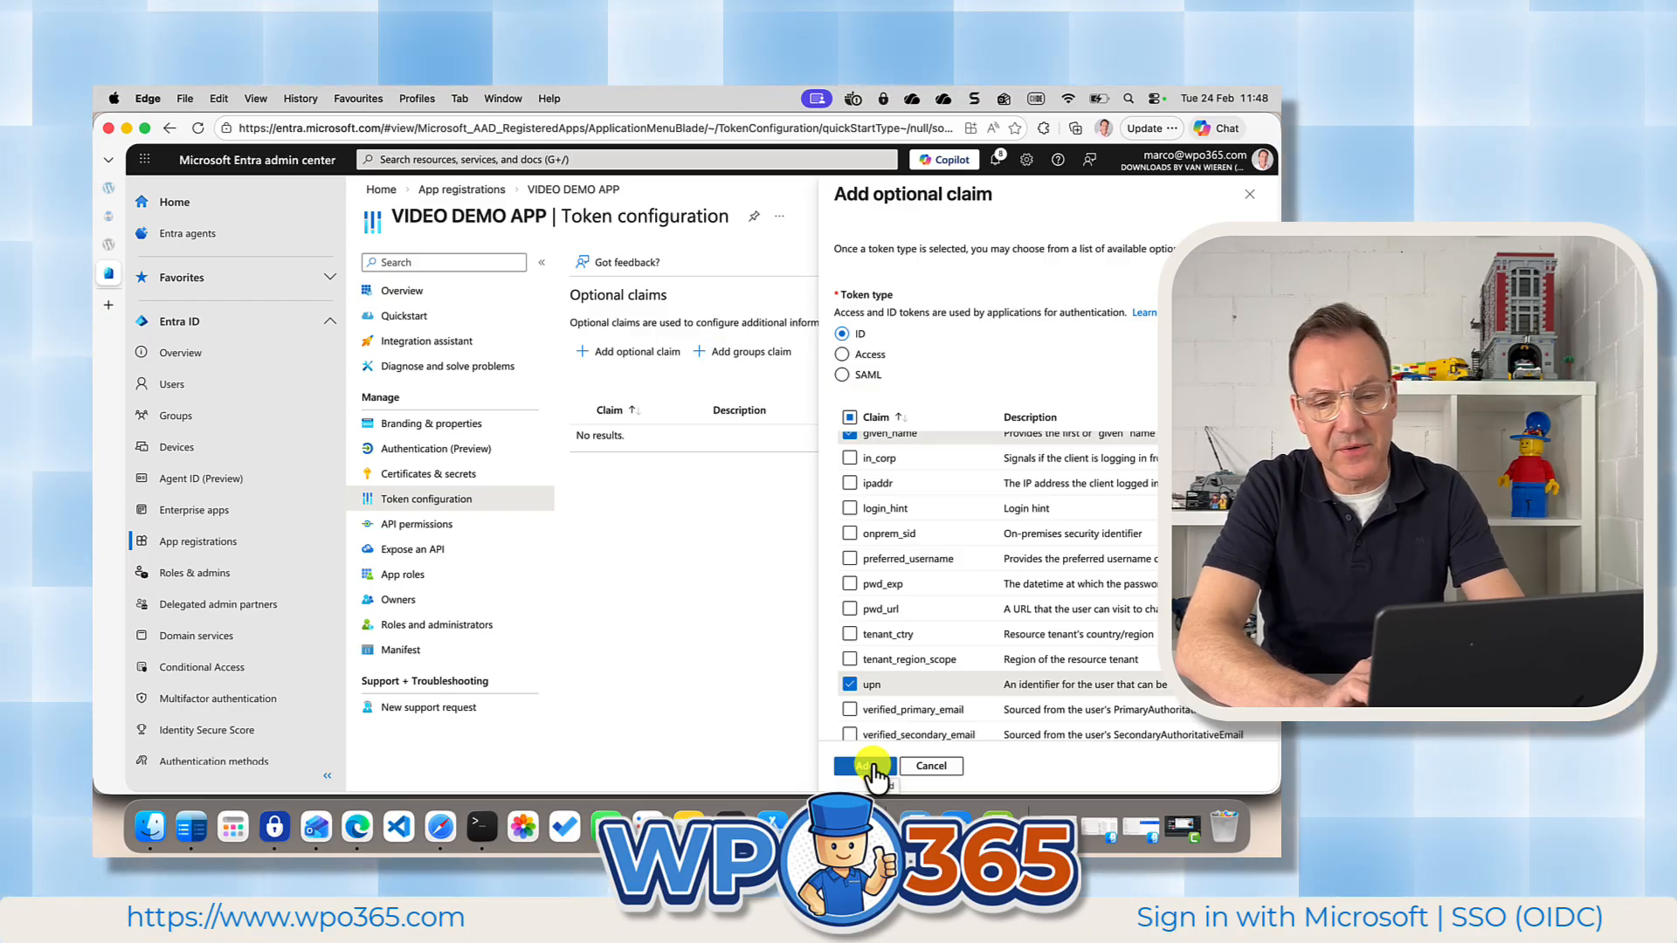
left_click(869, 766)
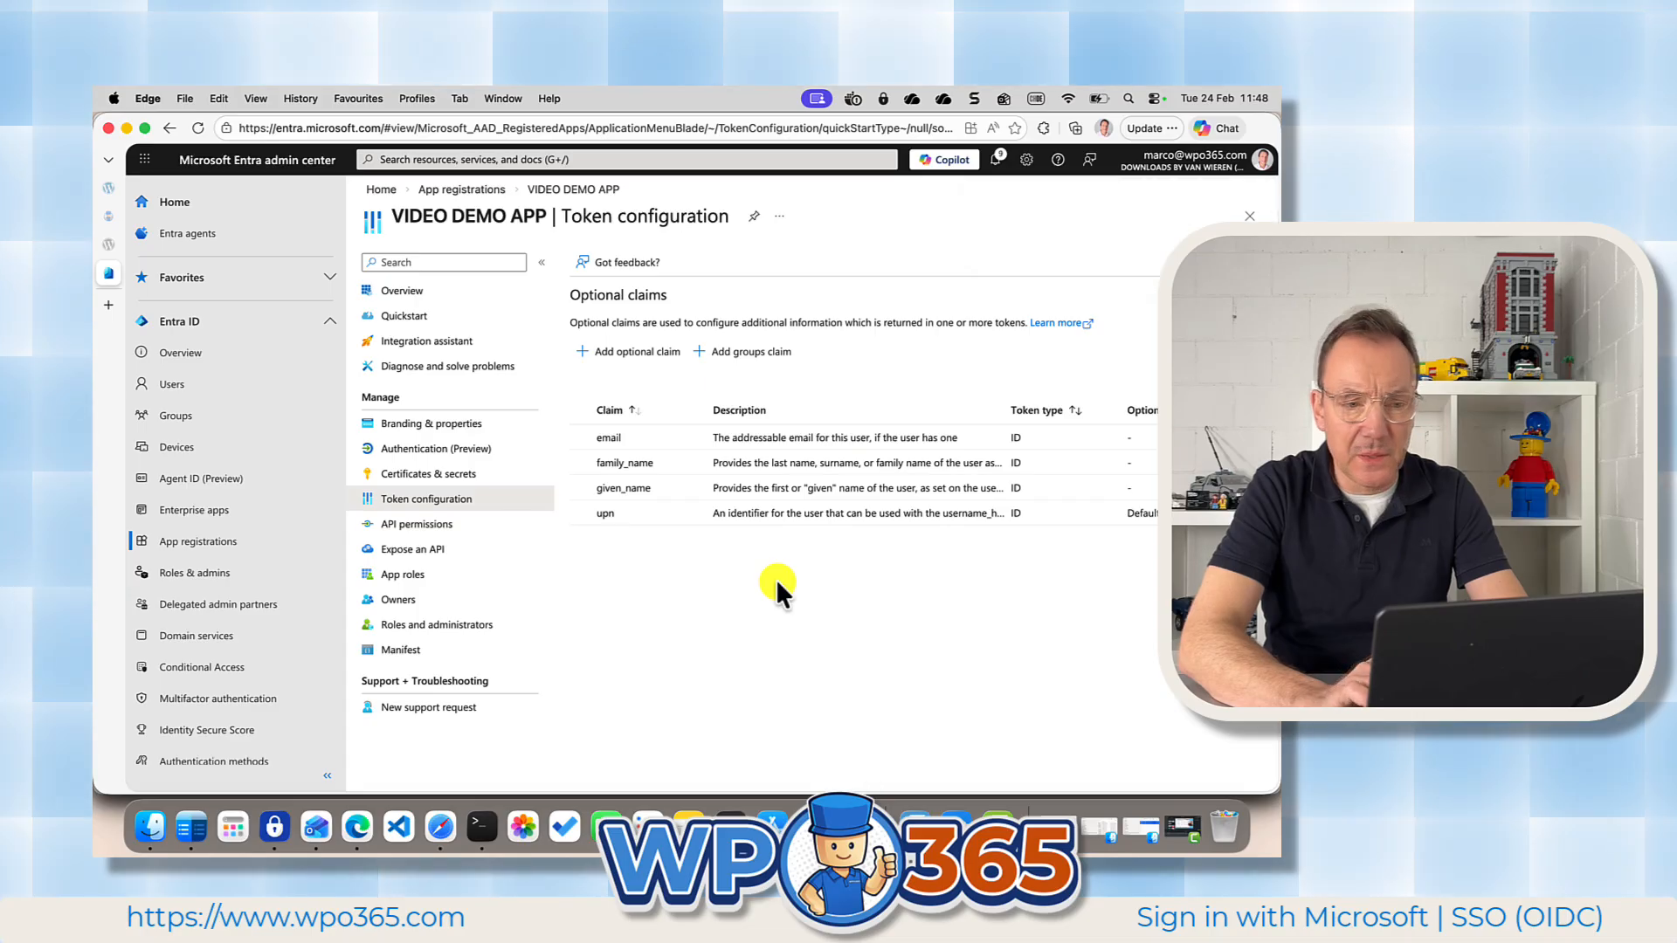
Add a groups claim for all groups to VIDEO DEMO APP's token configuration, keeping Group ID as the ID token property.
left_click(752, 355)
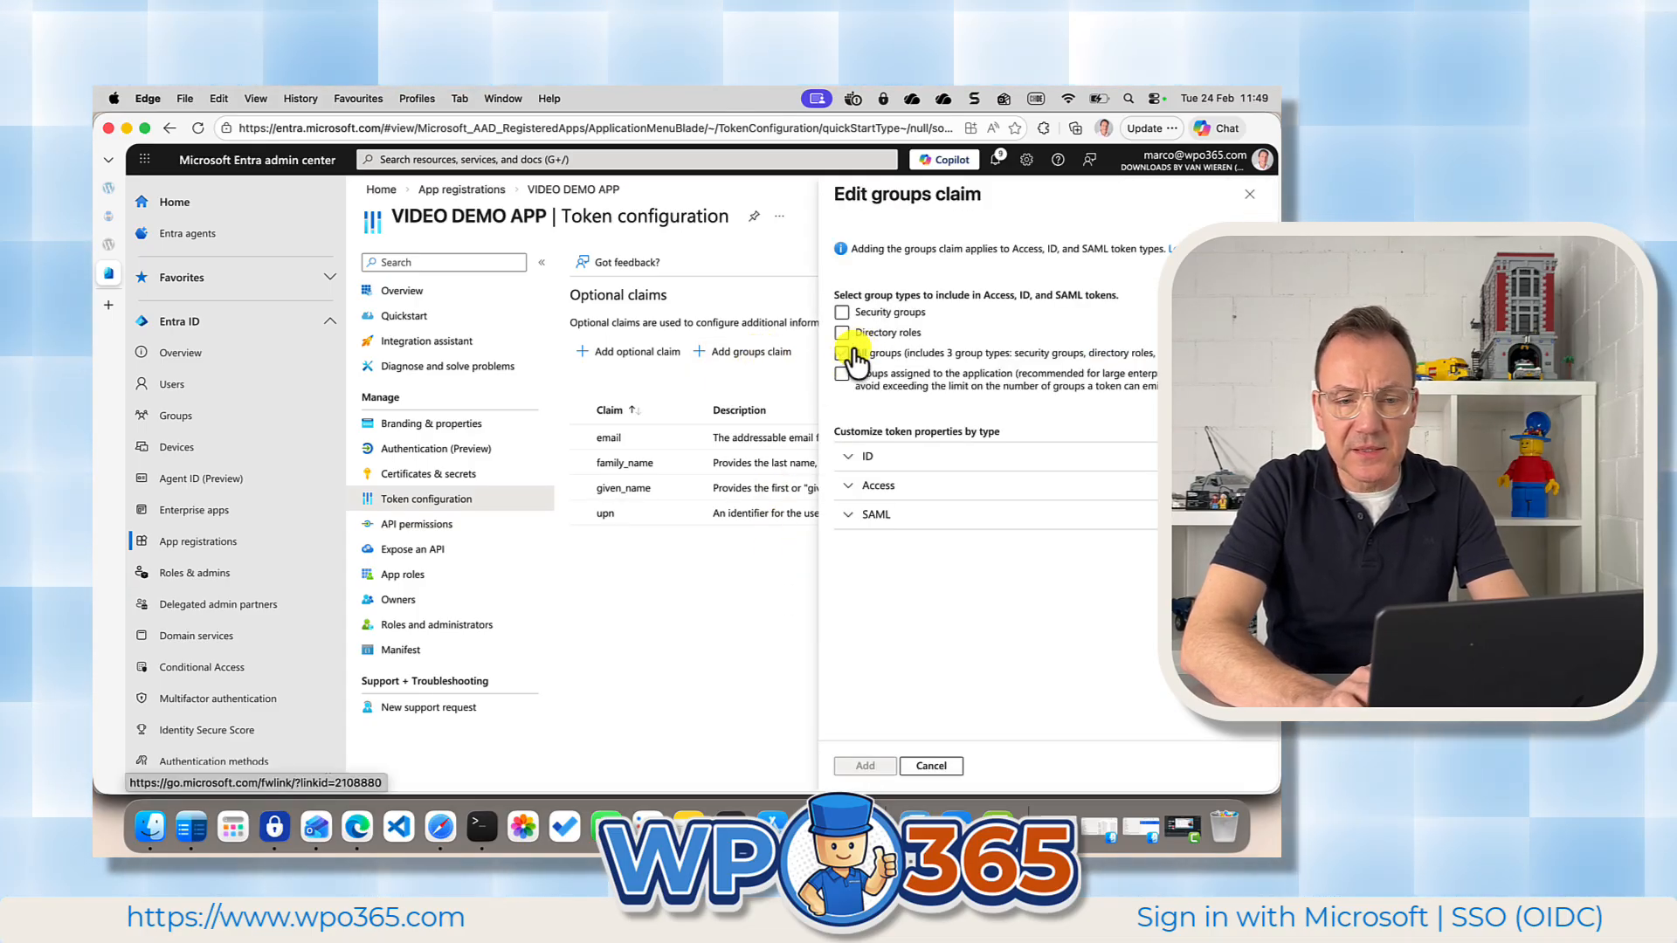
left_click(842, 353)
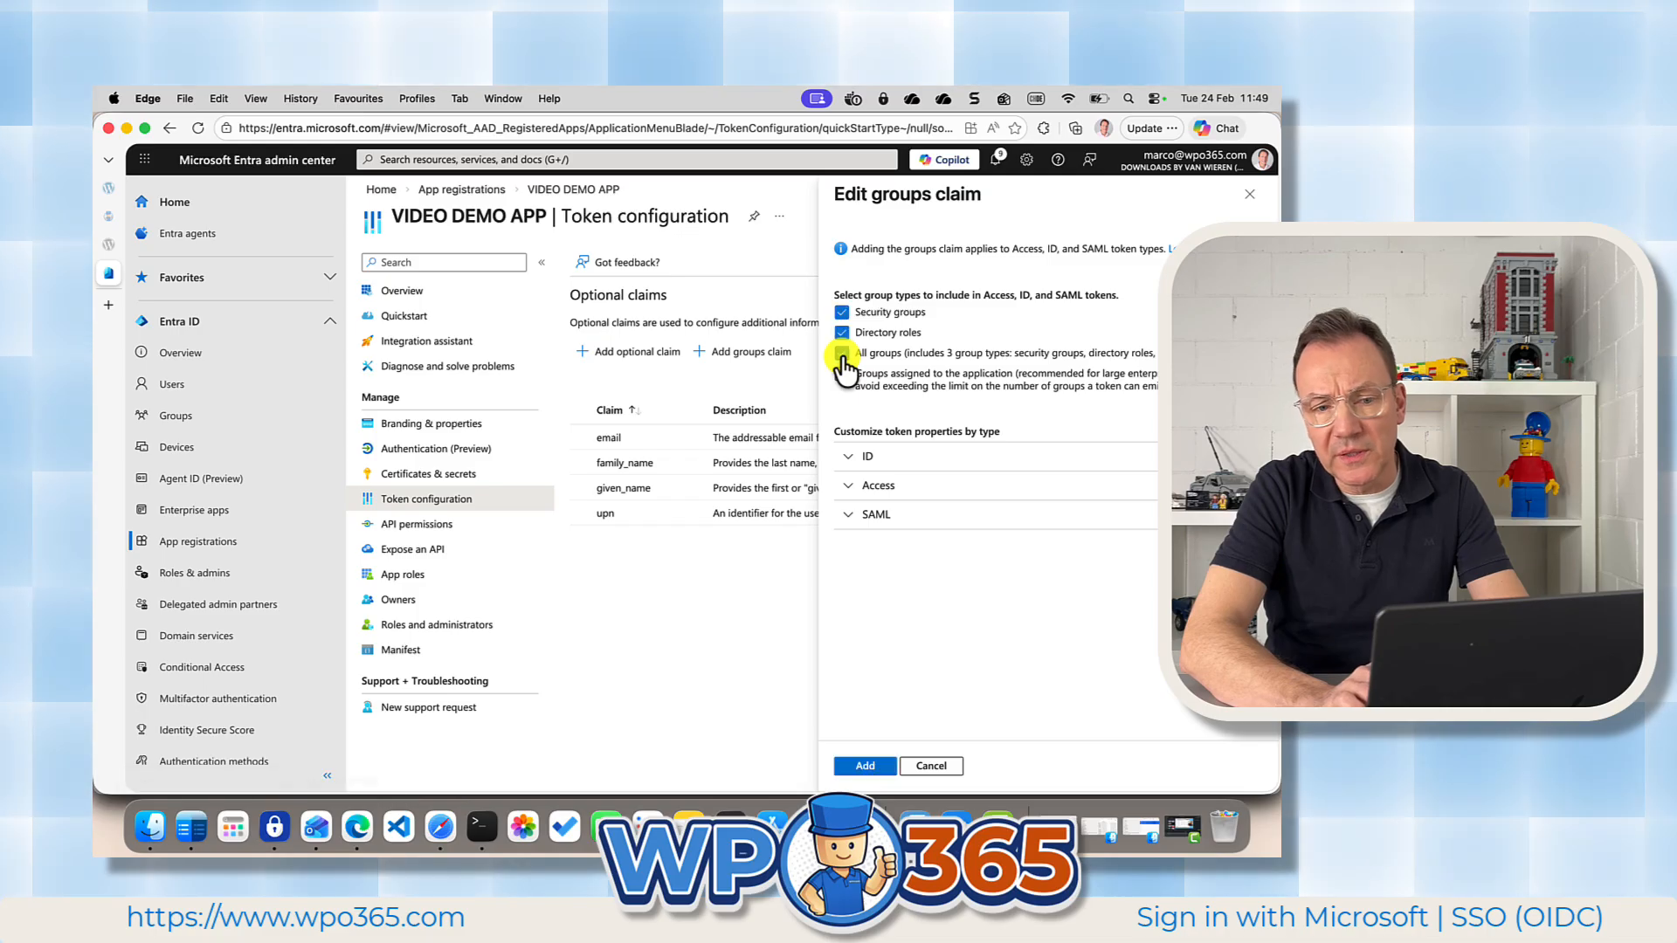
left_click(865, 456)
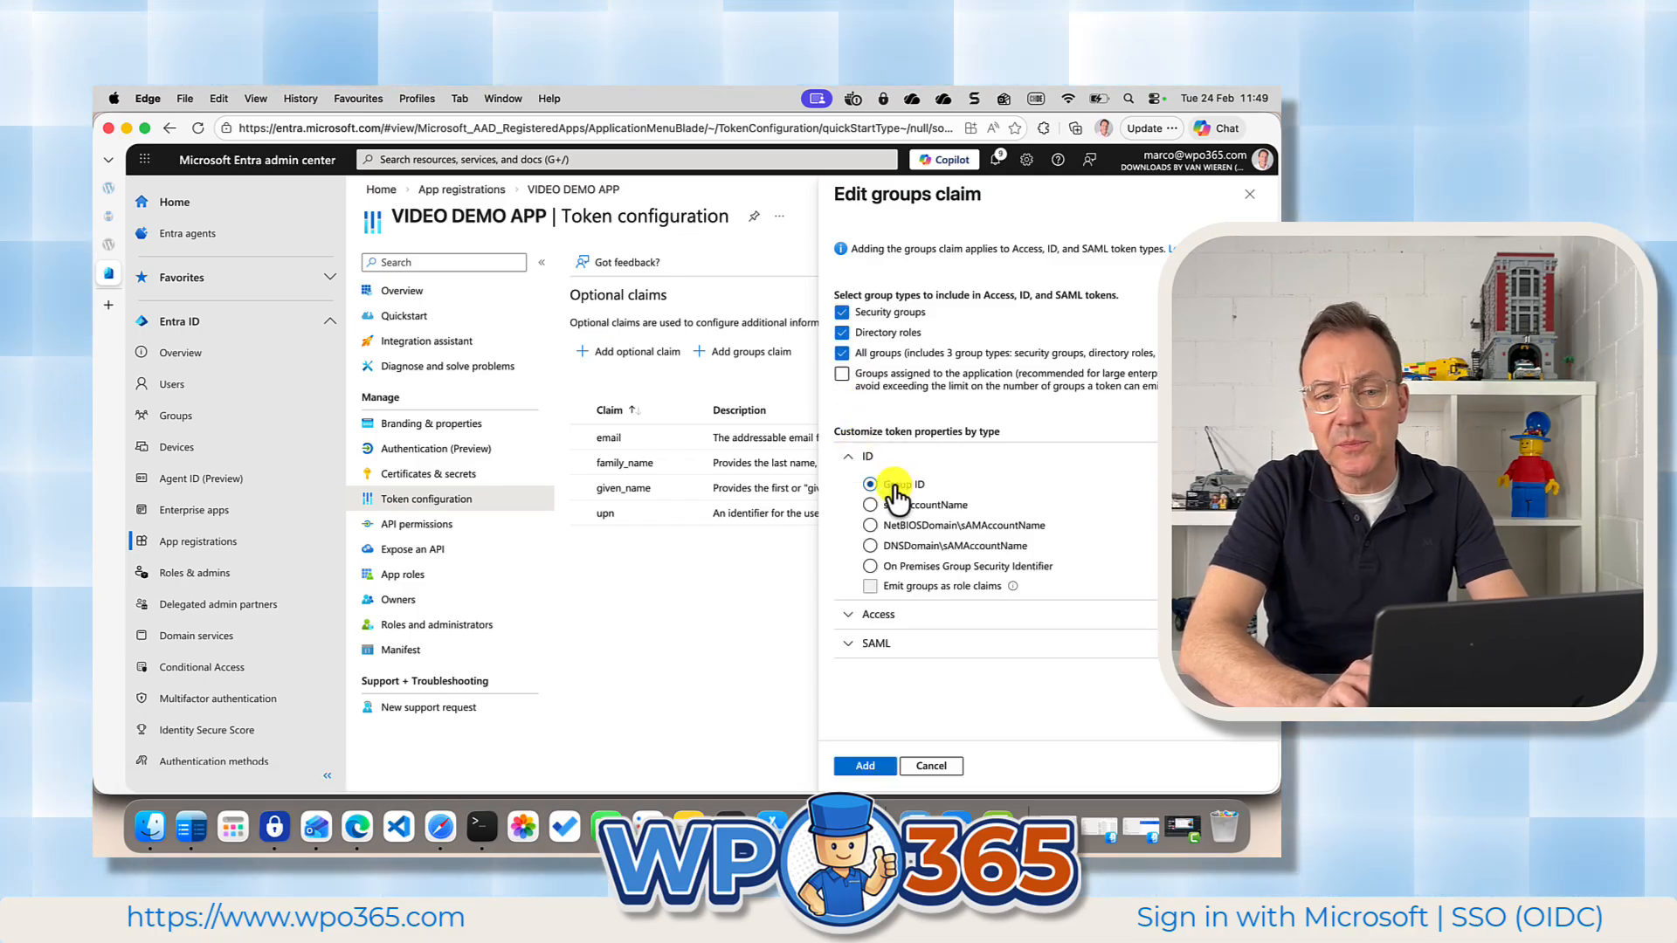
left_click(865, 766)
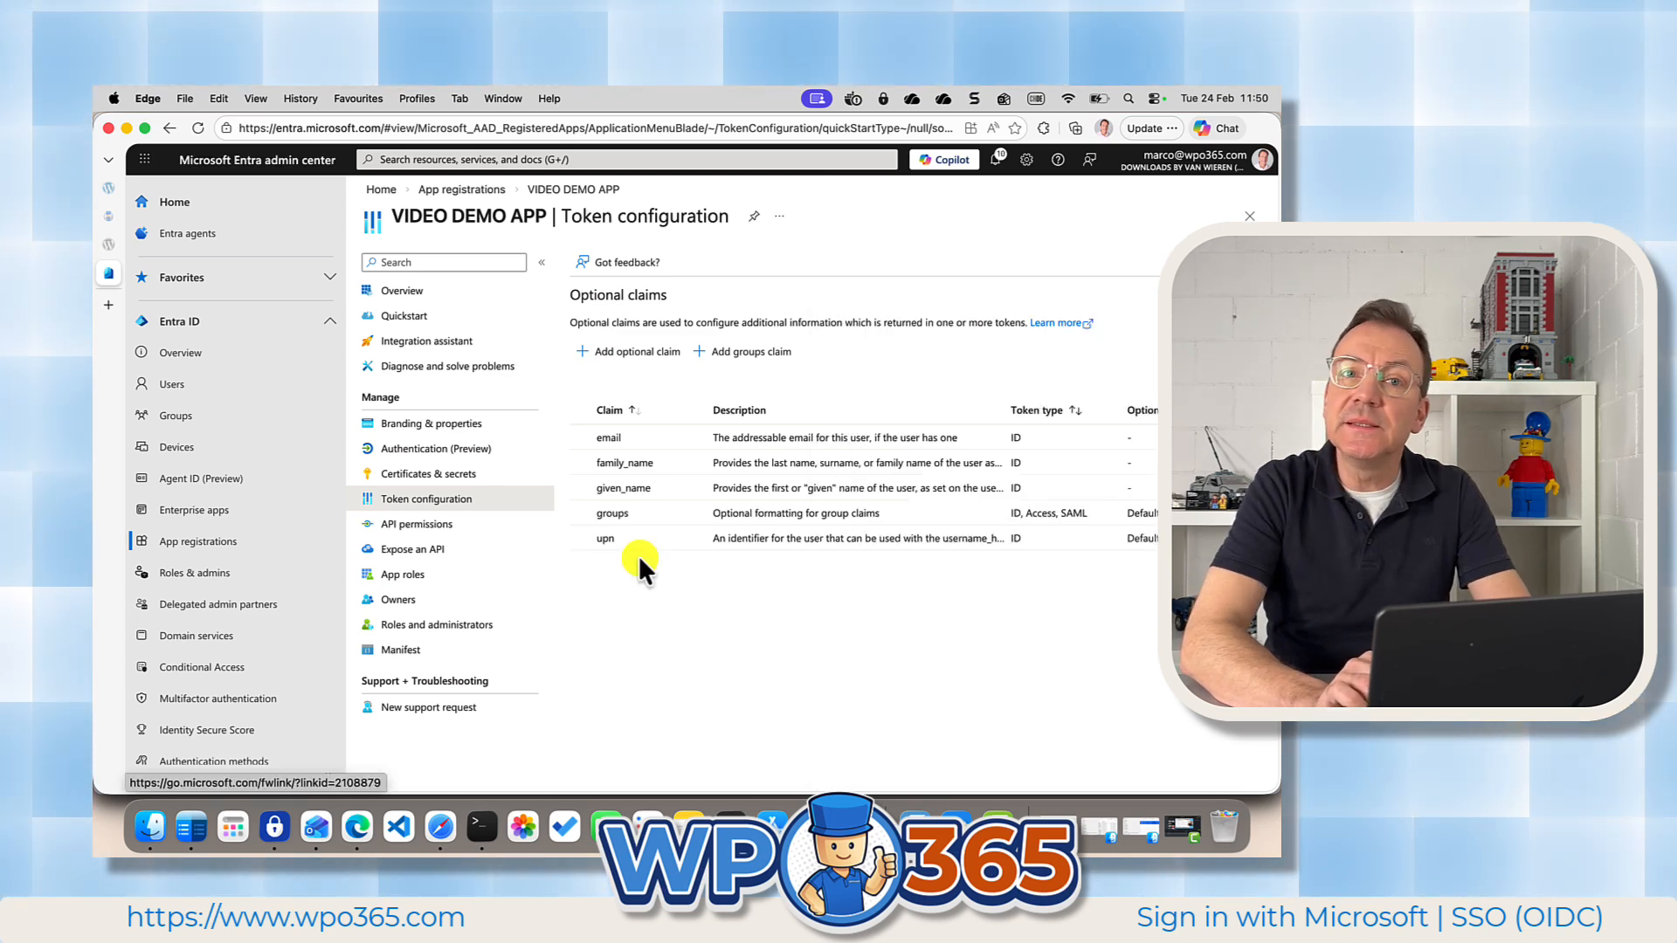
Add the delegated Microsoft Graph permissions offline_access and openid to VIDEO DEMO APP and grant admin consent for the organization.
left_click(428, 525)
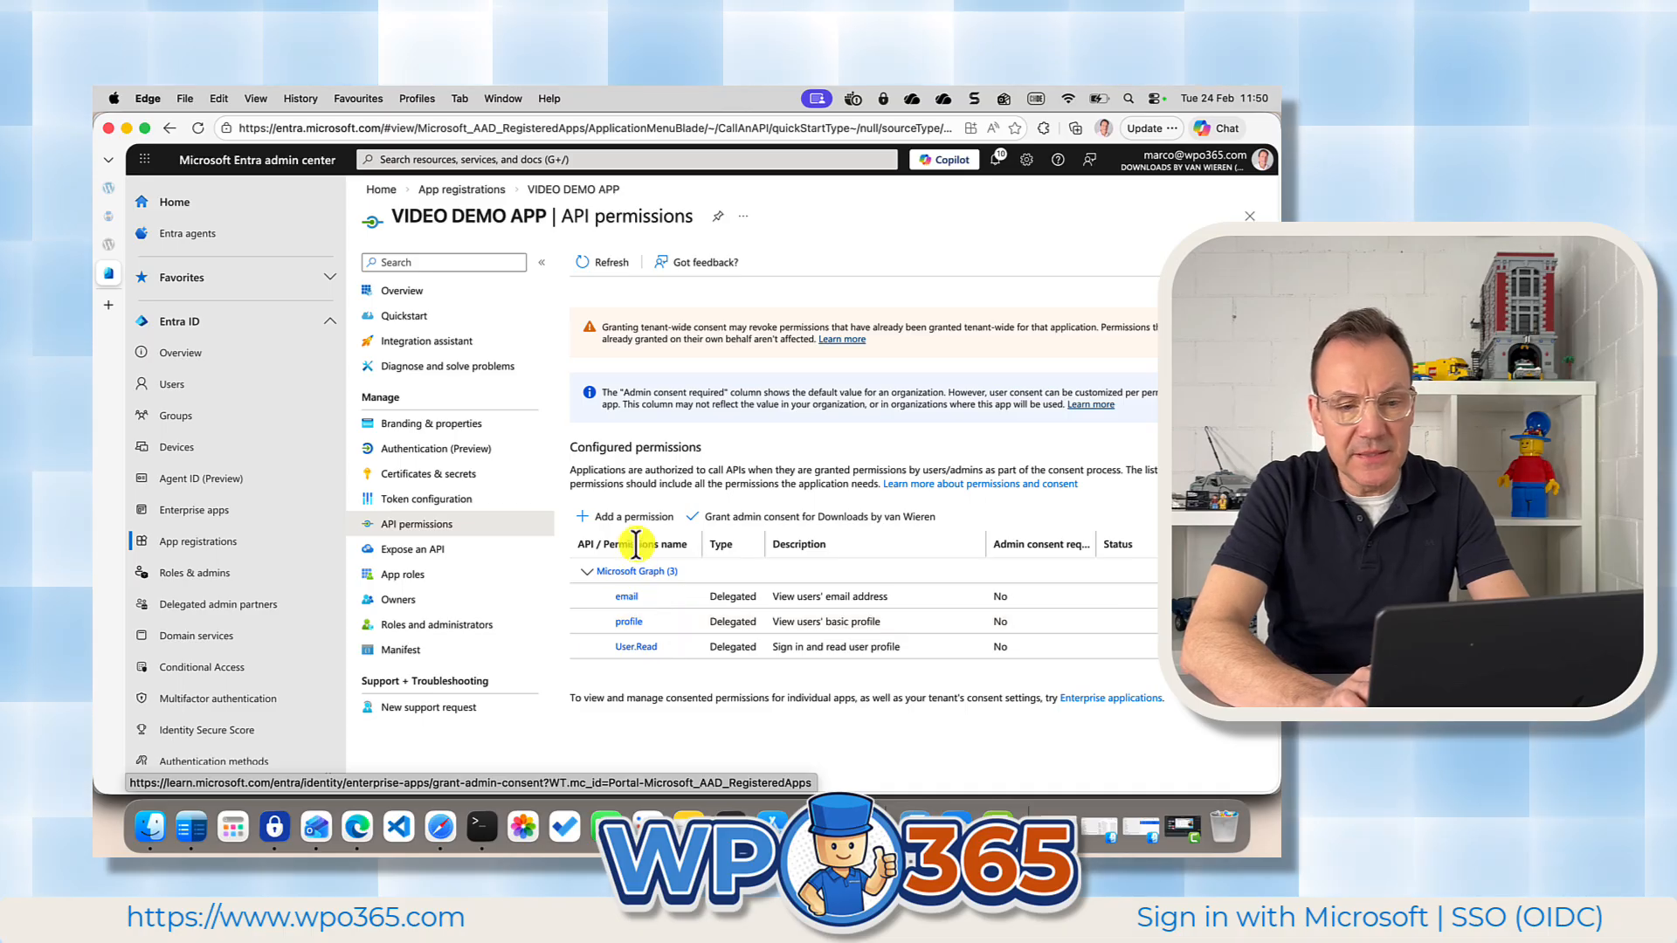
left_click(627, 515)
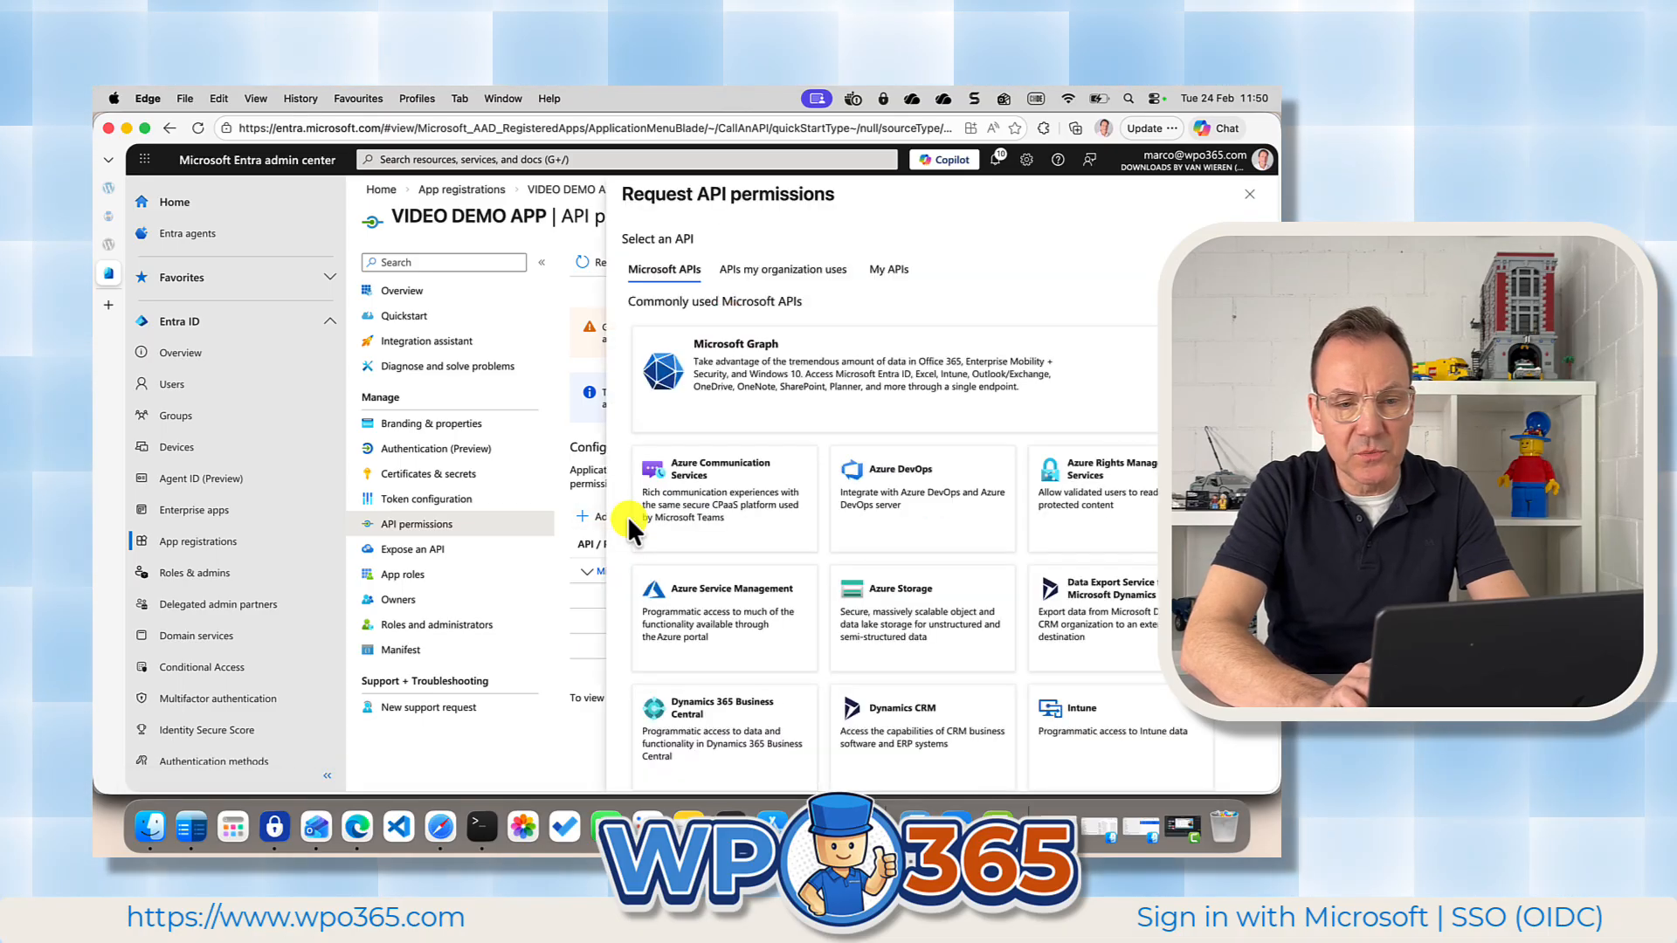
left_click(773, 397)
left_click(742, 349)
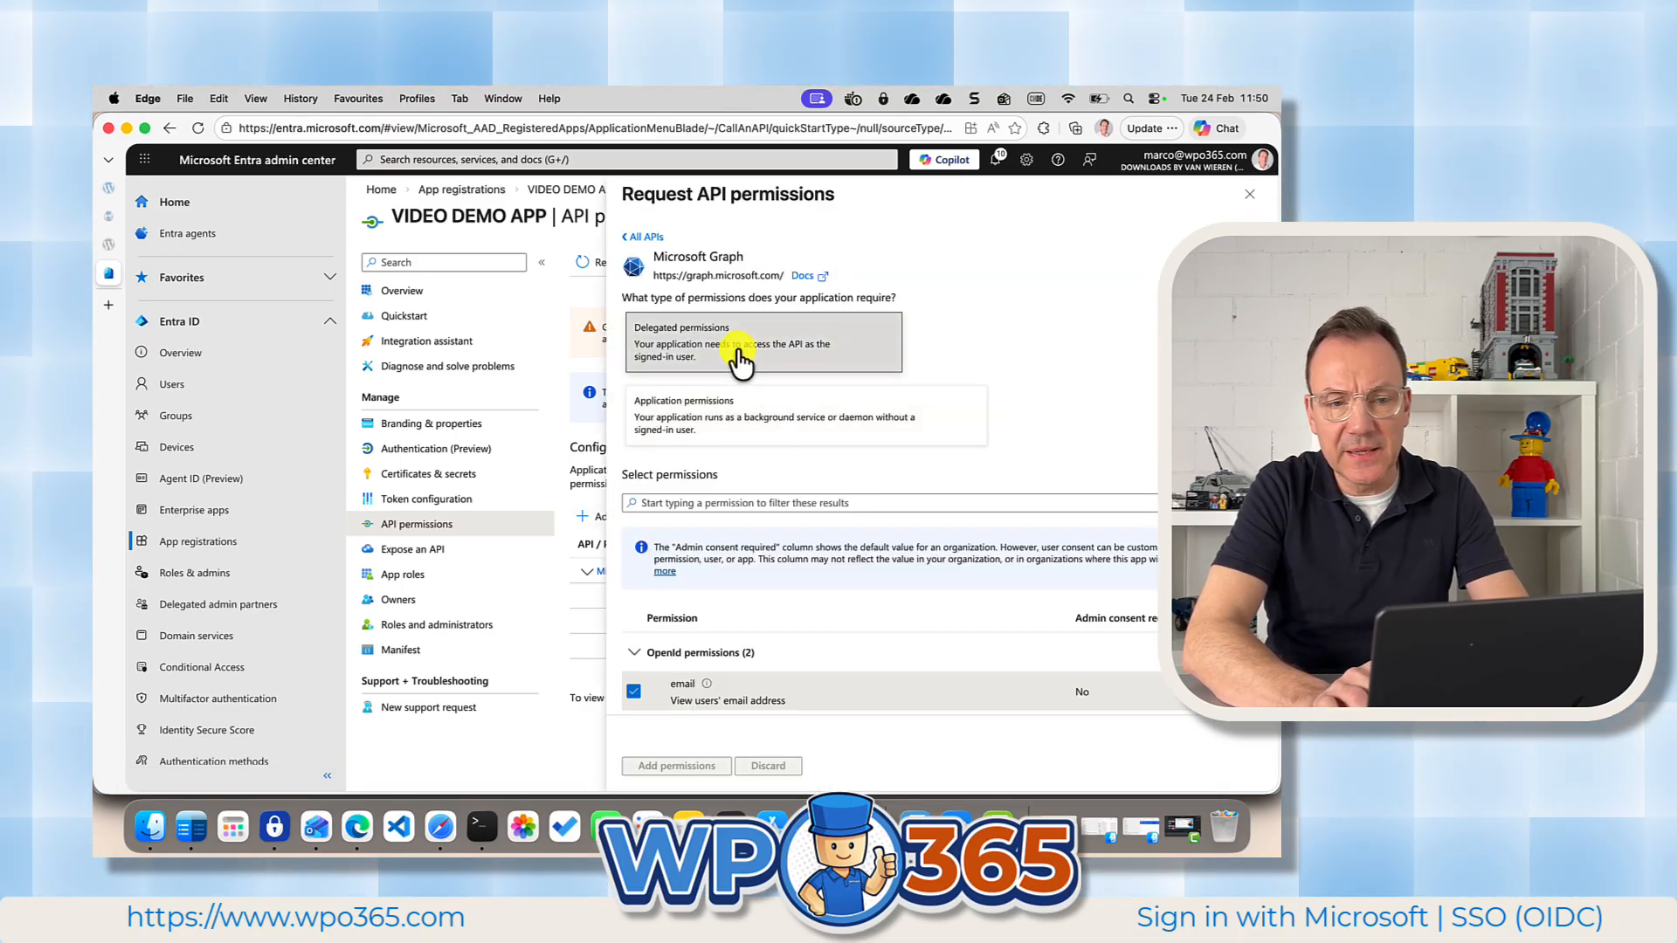
scroll(725, 472, "down", 3)
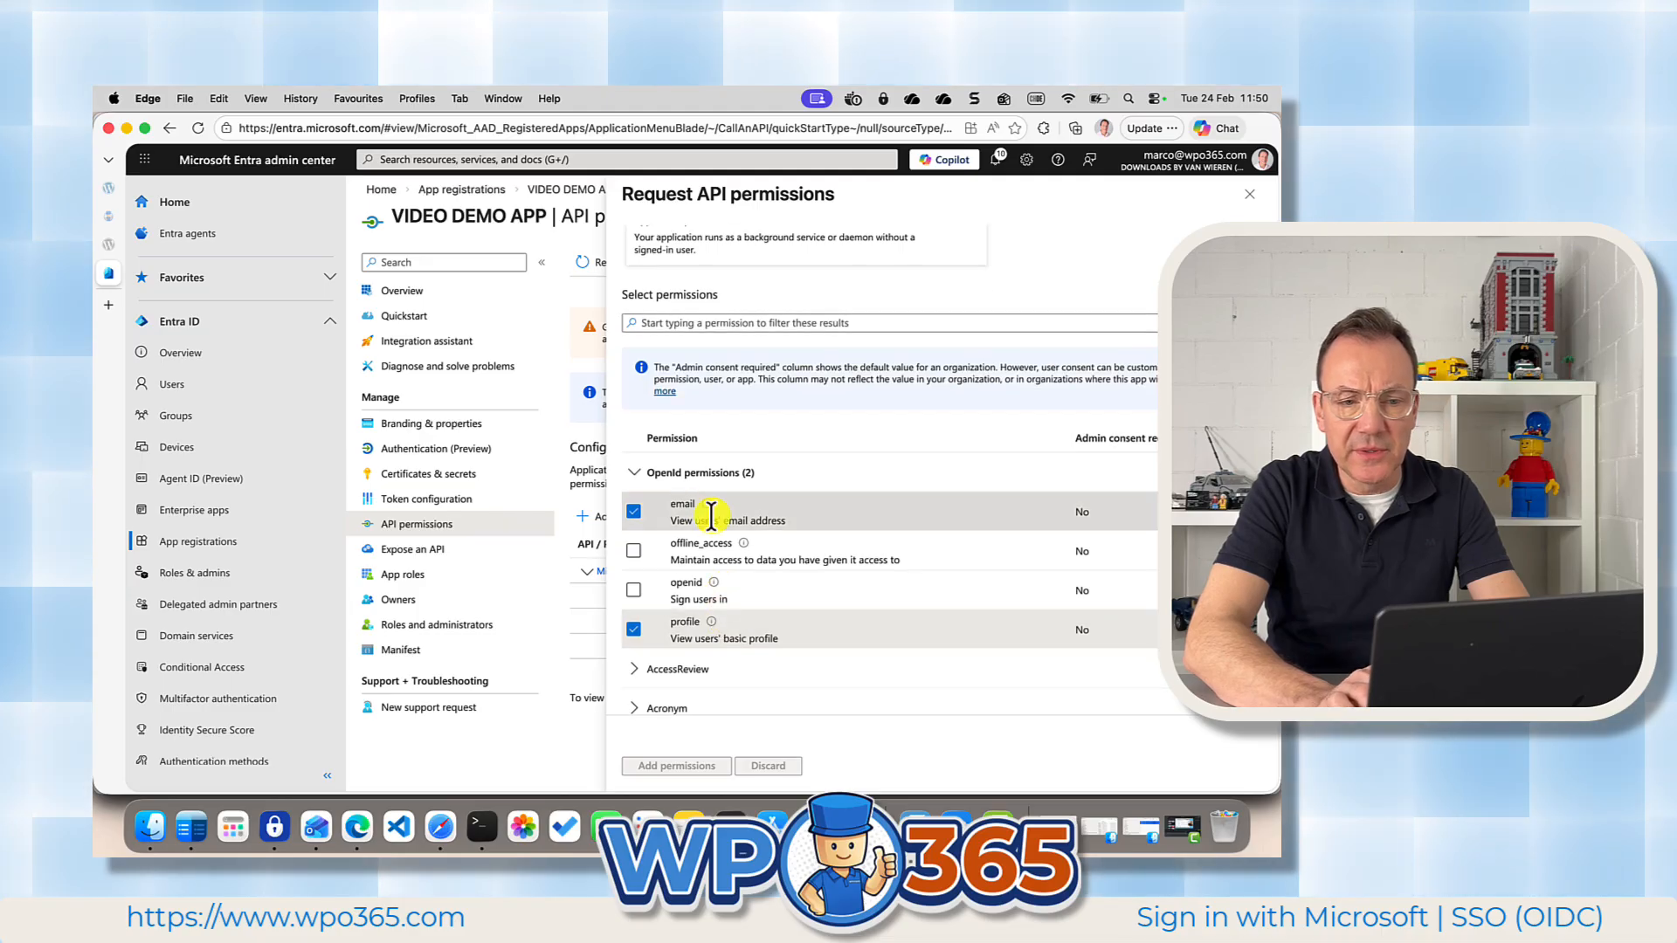
scroll(777, 581, "down", 2)
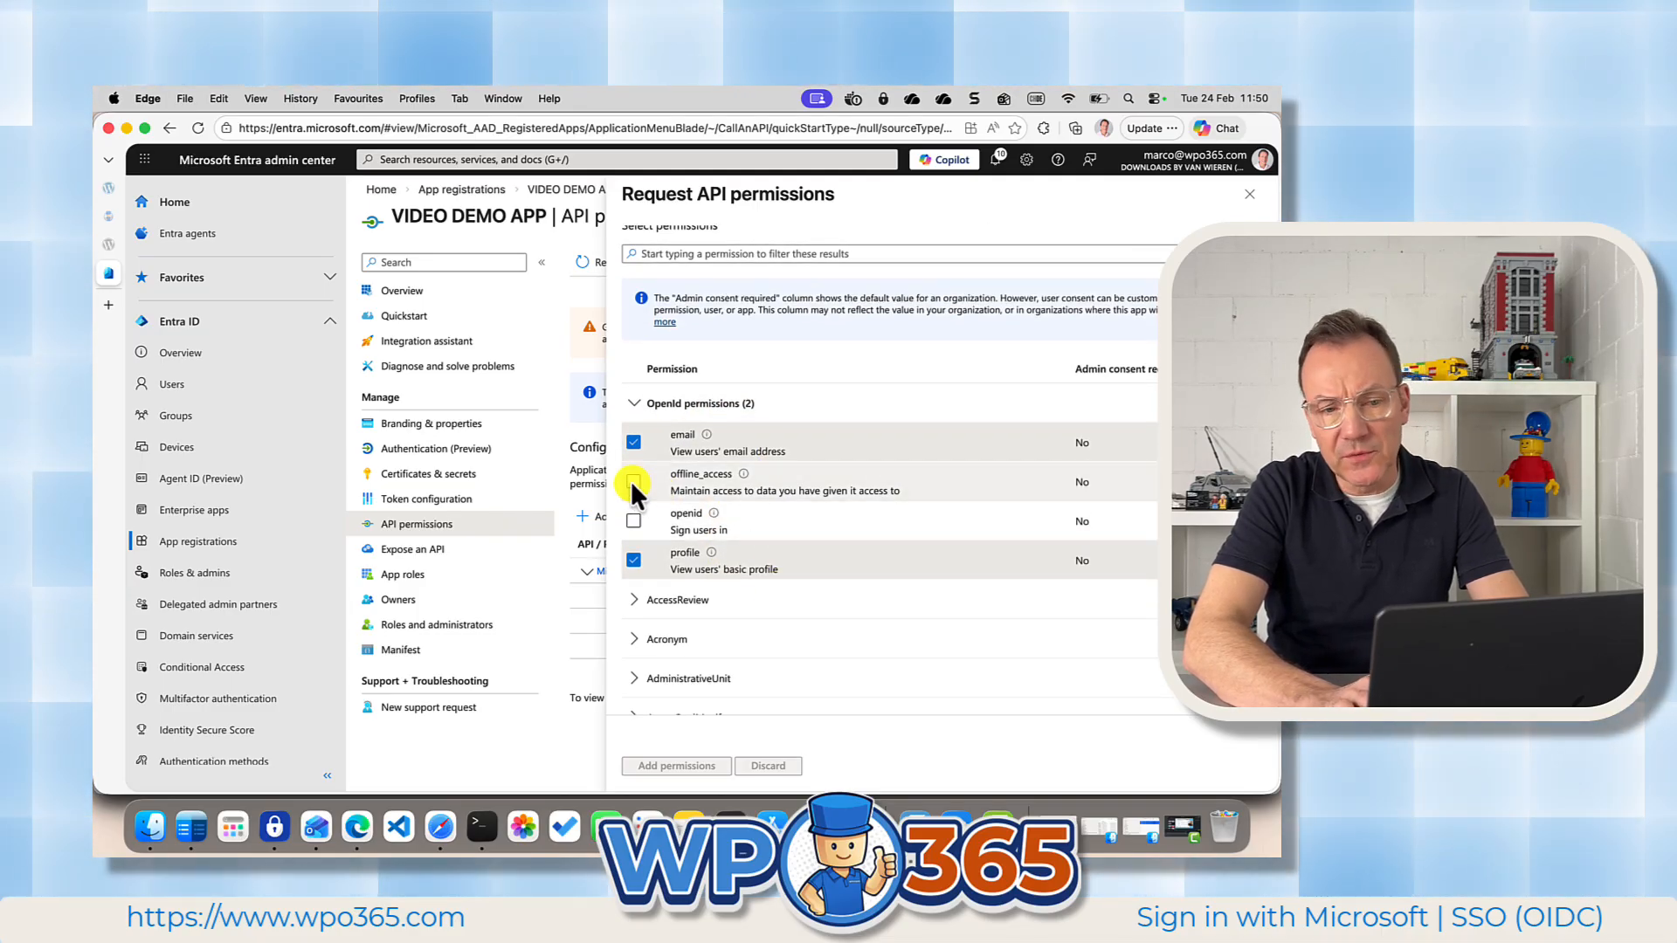
left_click(632, 482)
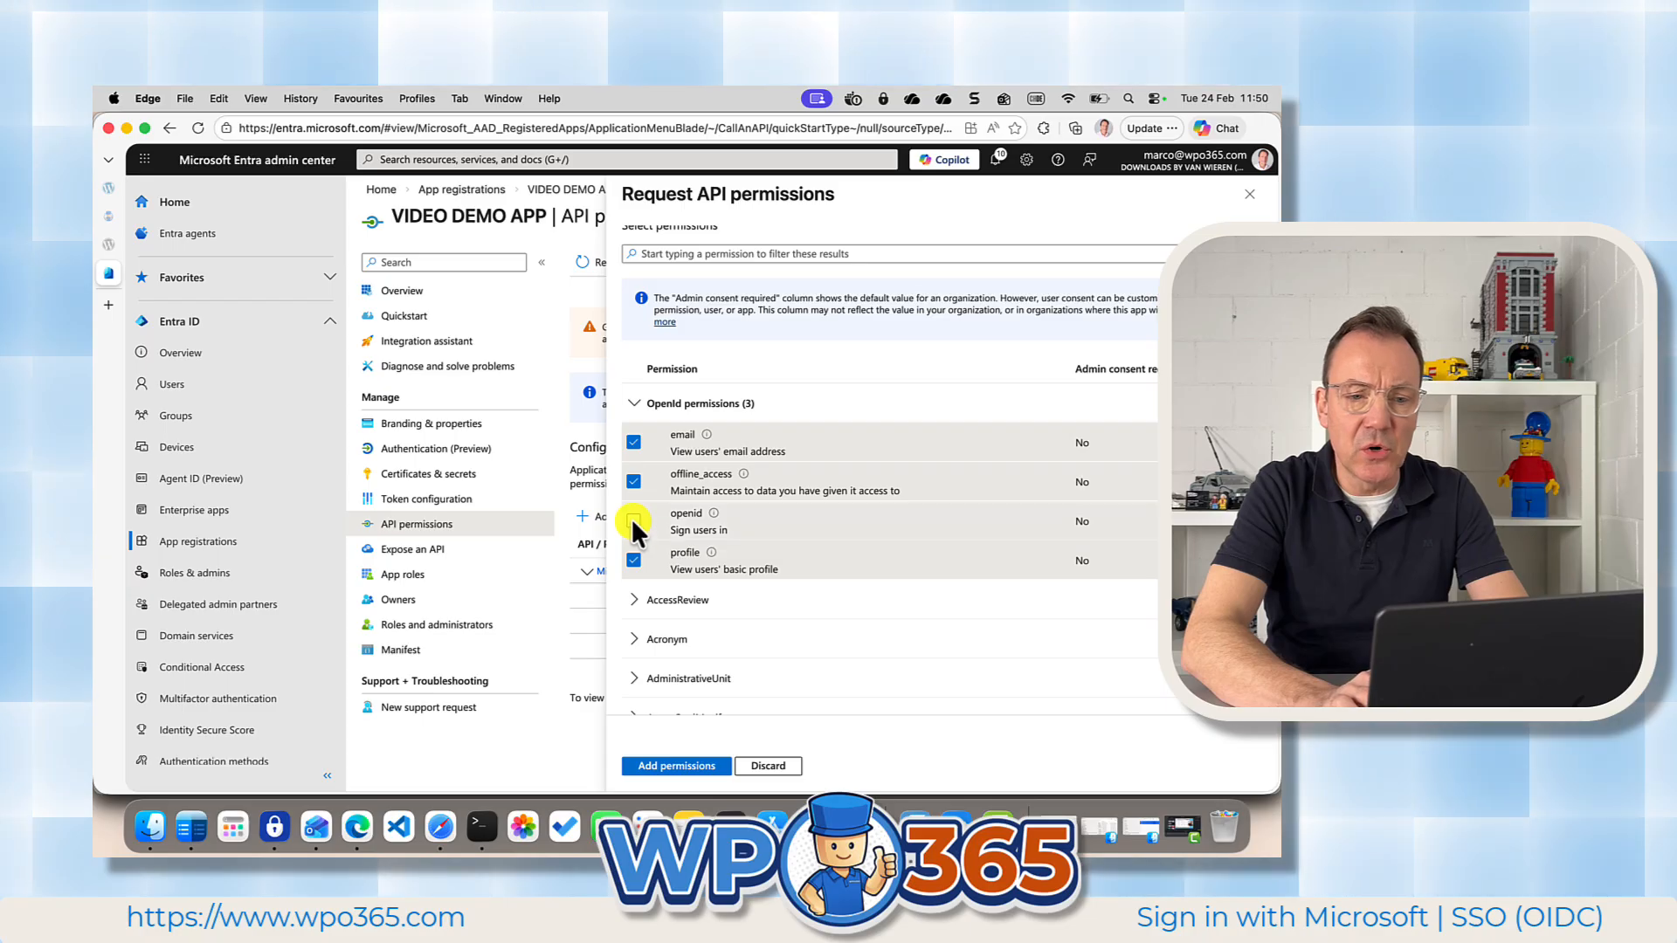
left_click(633, 521)
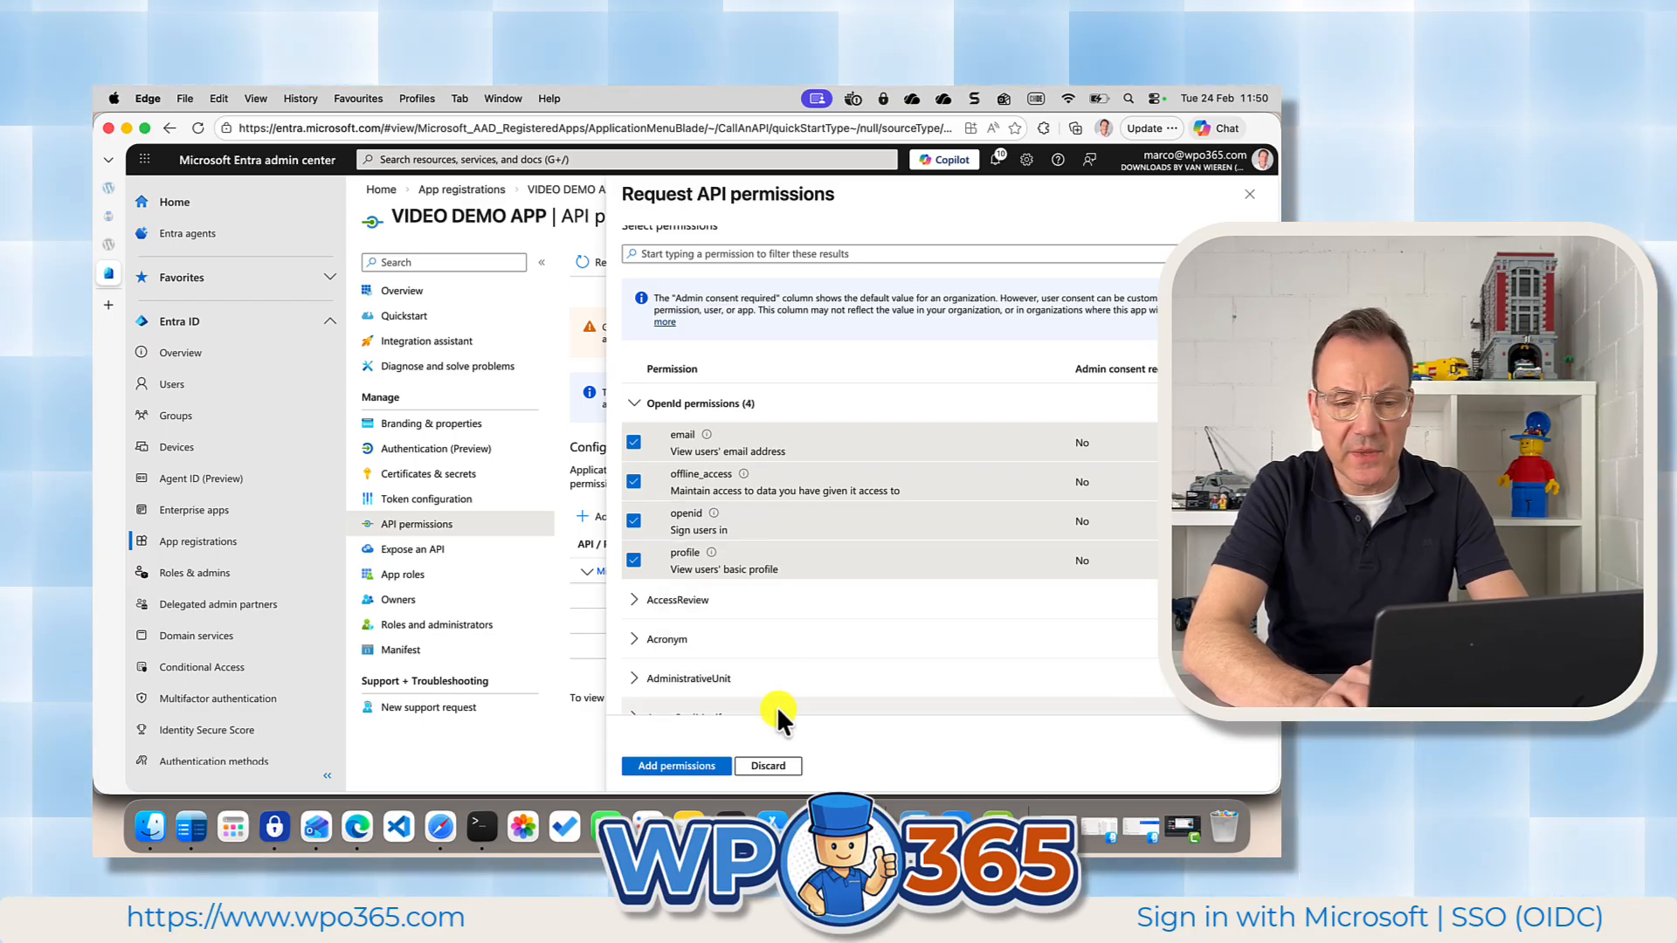
left_click(678, 765)
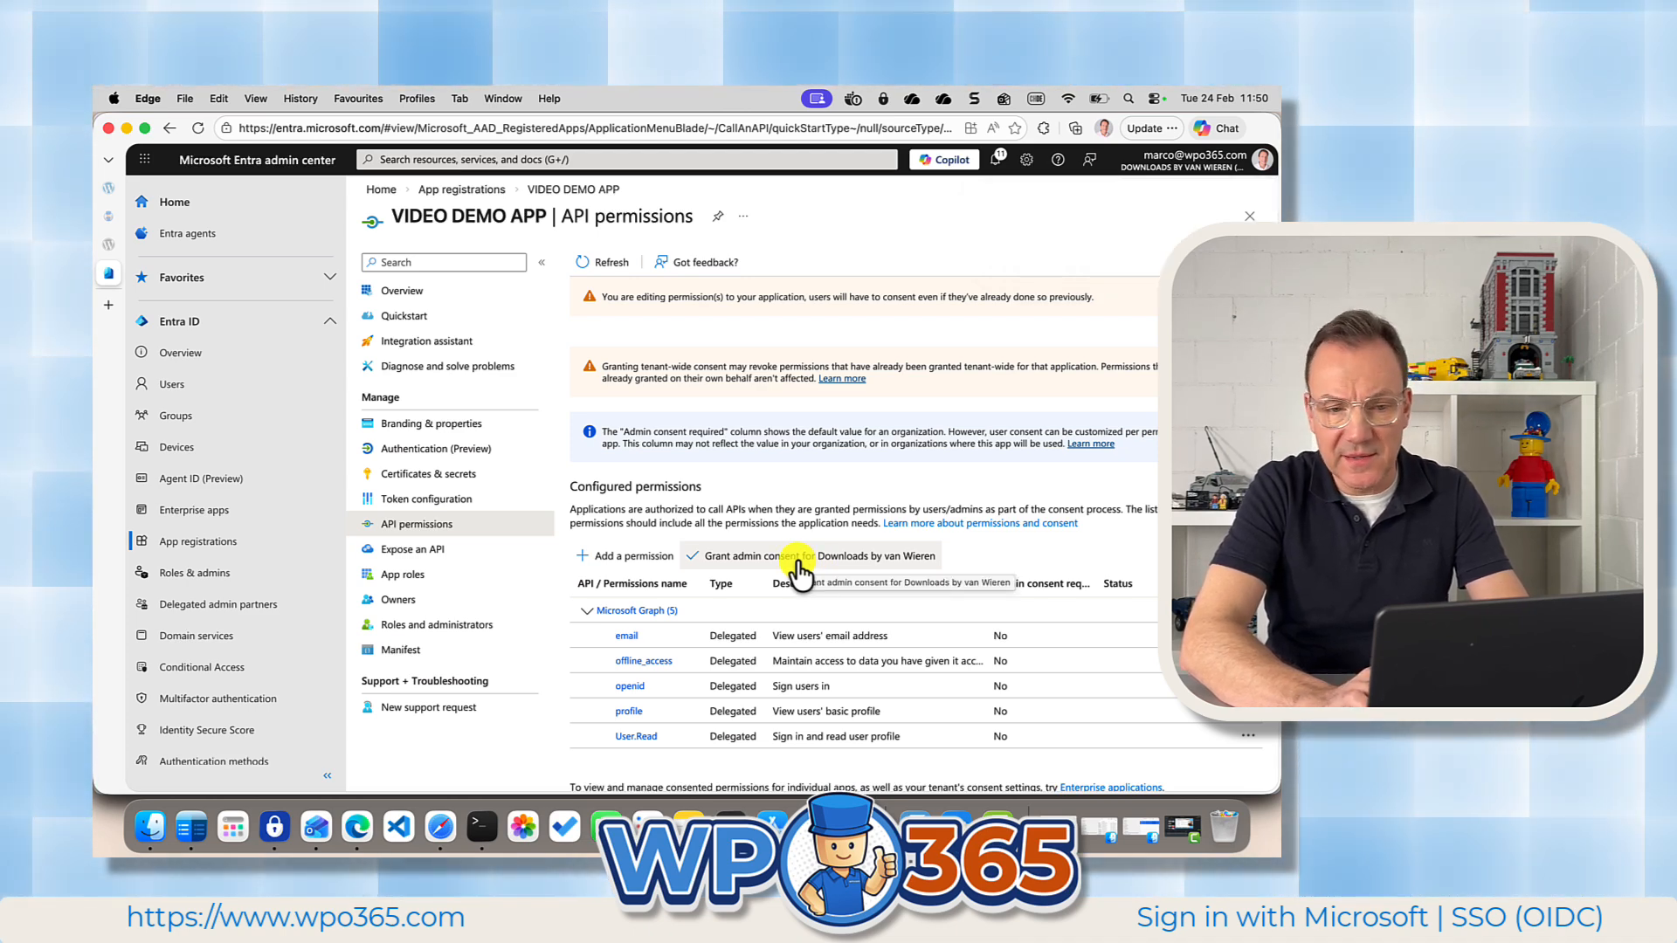
left_click(799, 572)
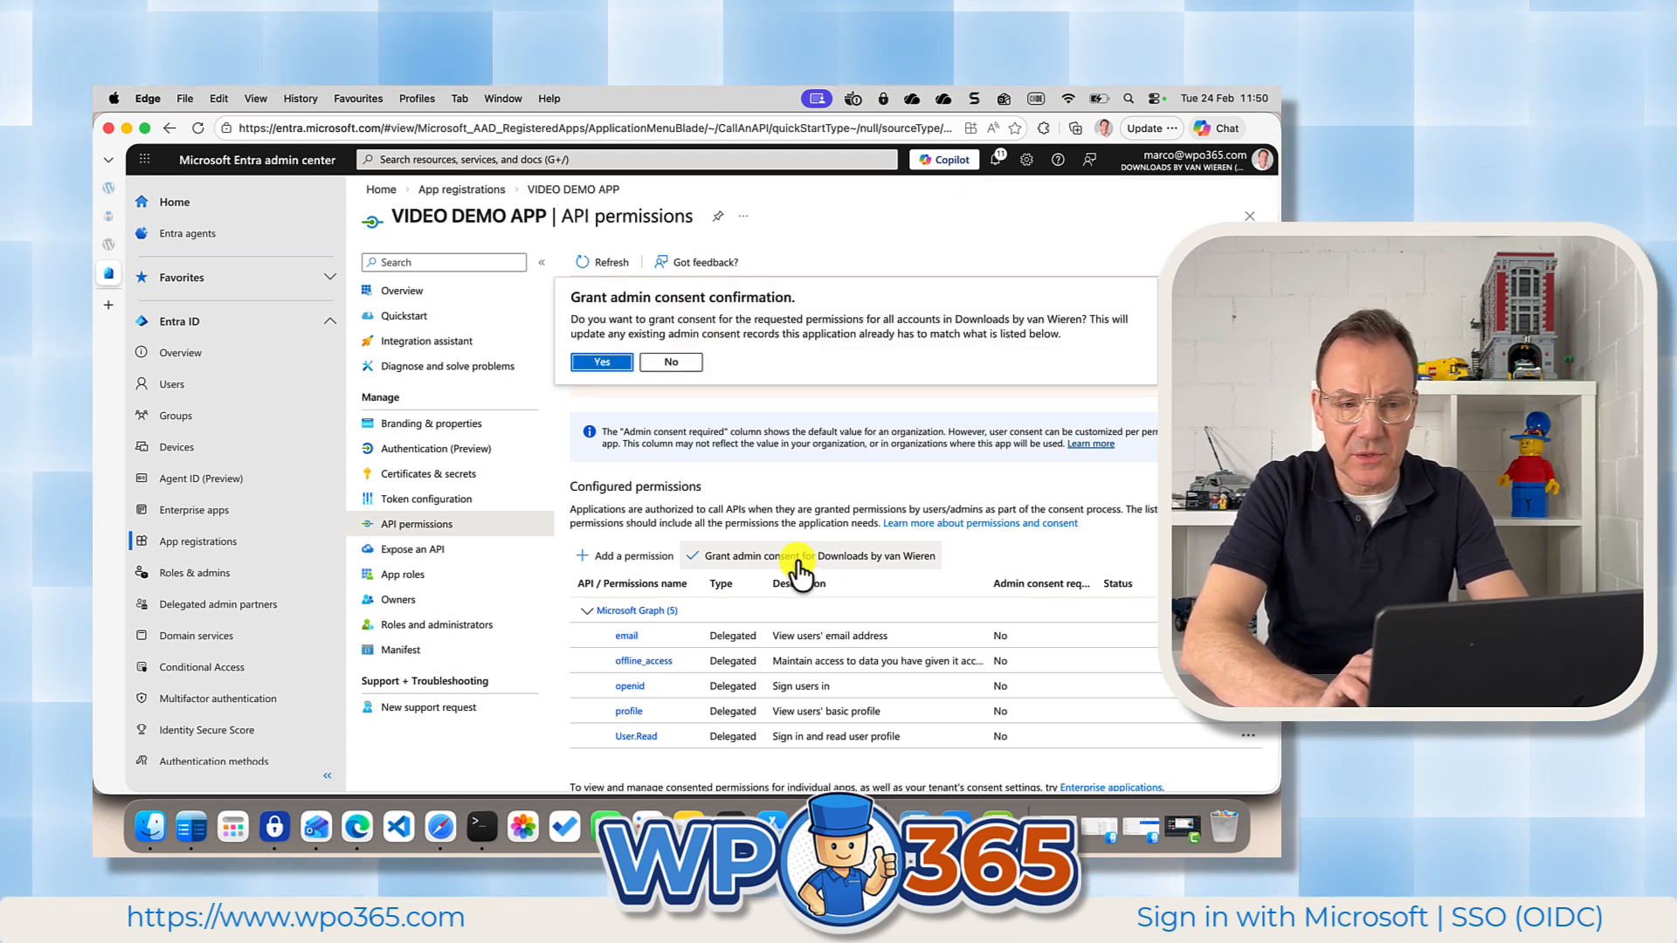
left_click(601, 363)
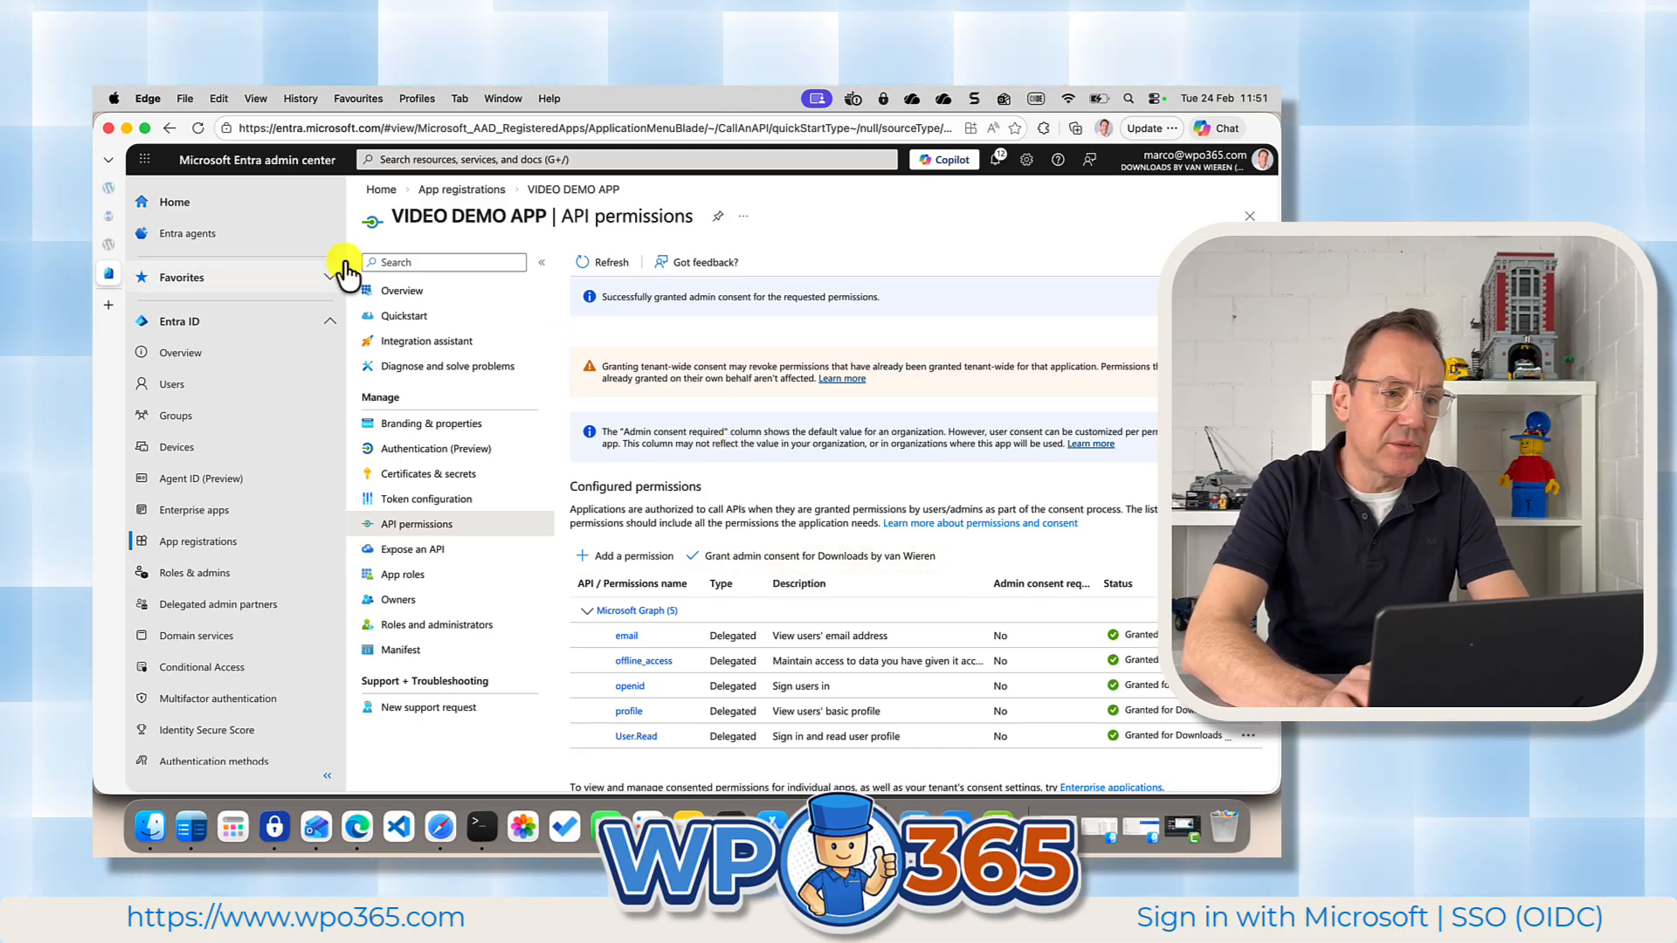
Return to the WPO365 single sign-on settings in WordPress and save the configuration, confirming the cache notice.
left_click(109, 187)
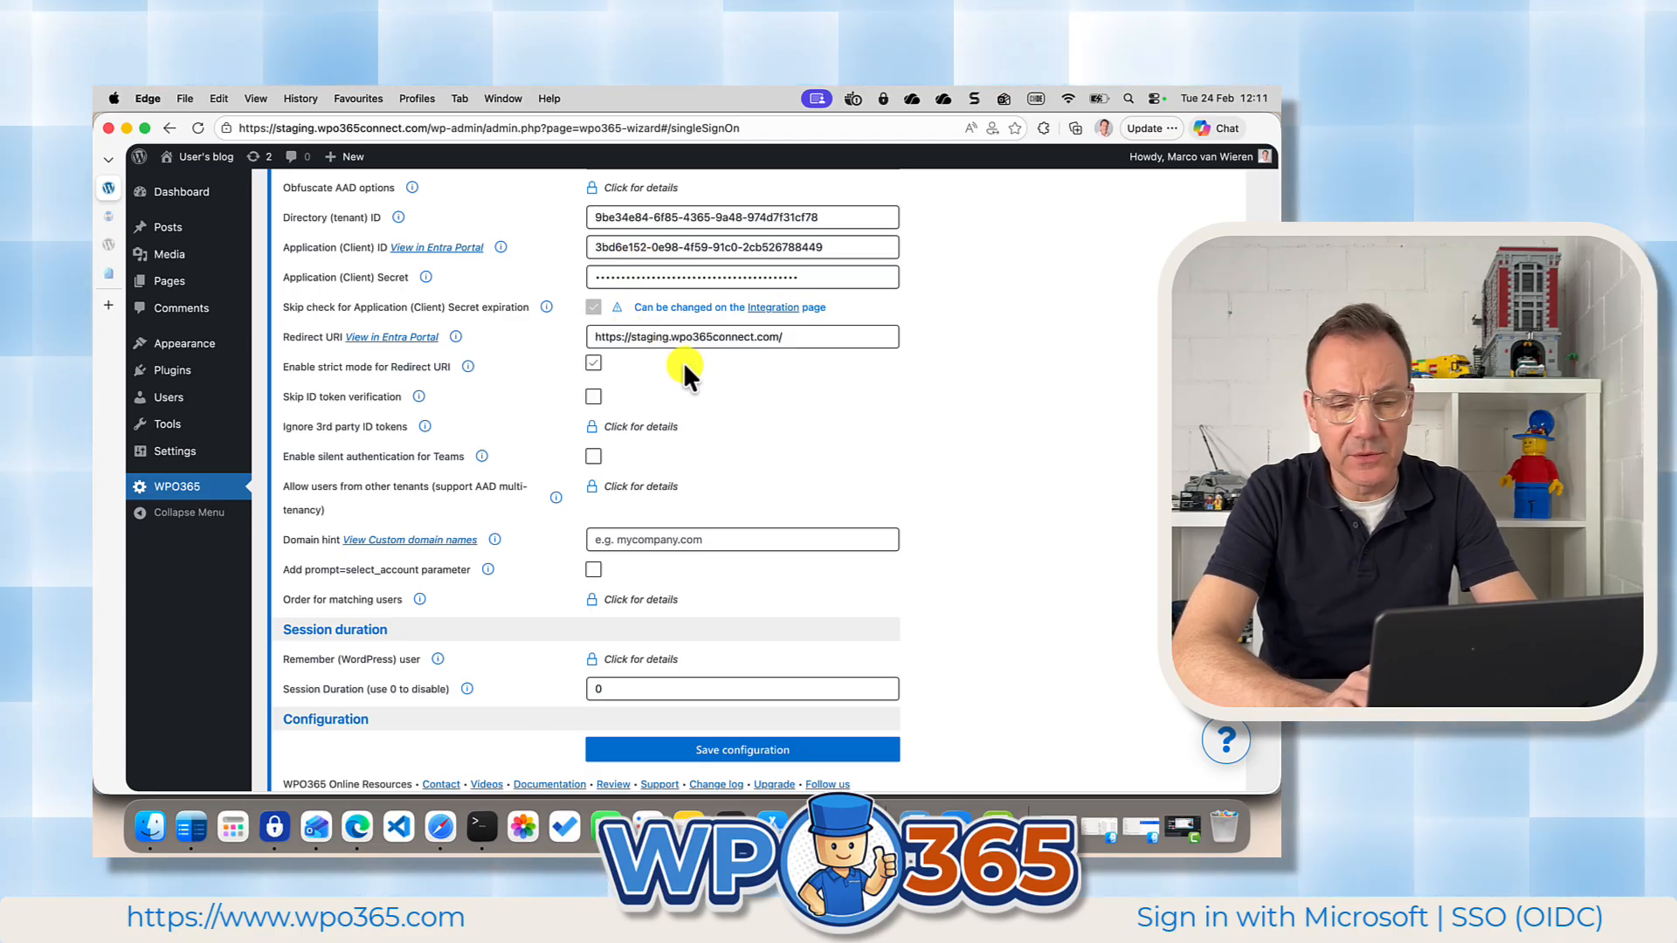
scroll(686, 432, "down", 2)
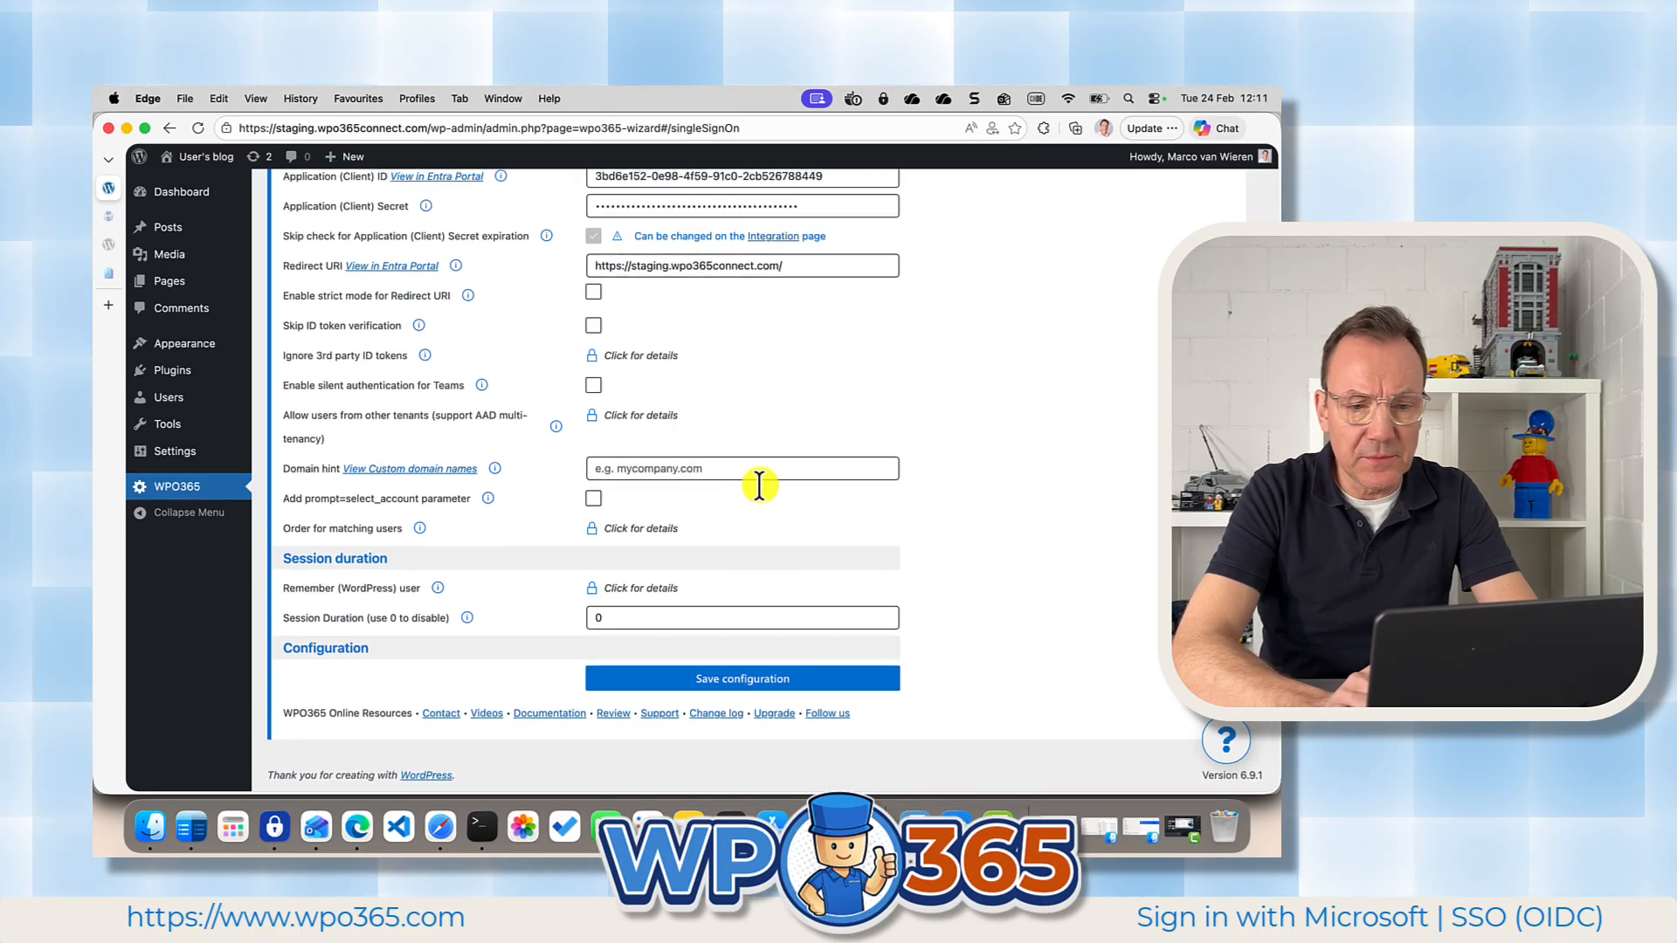
left_click(744, 686)
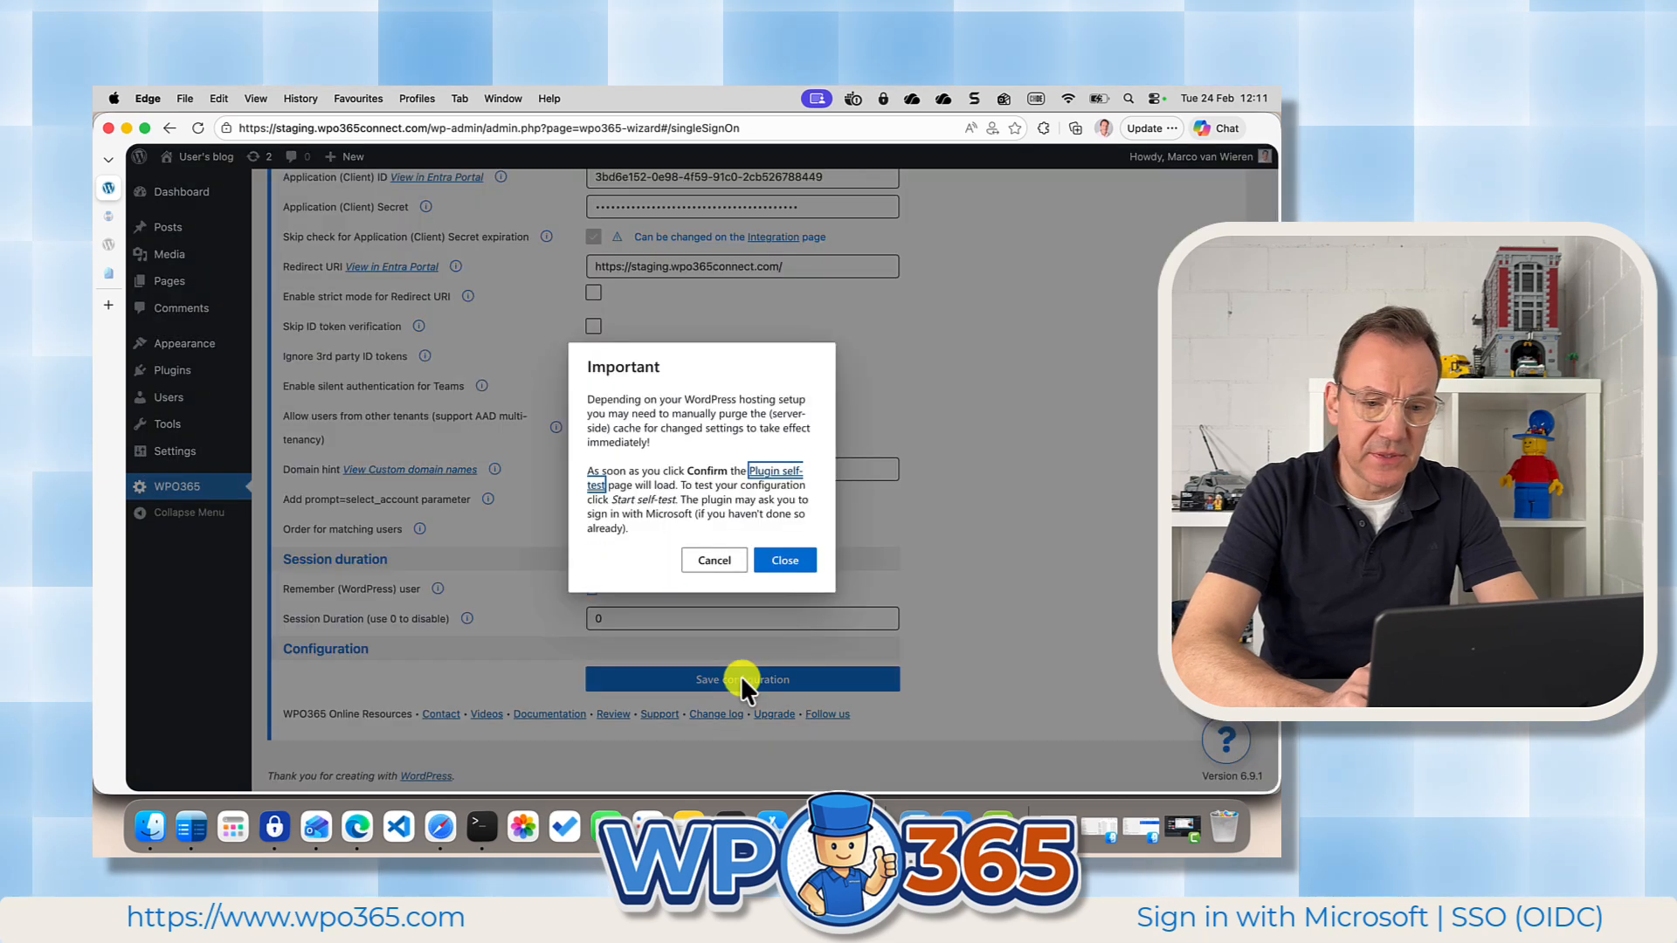
left_click(789, 562)
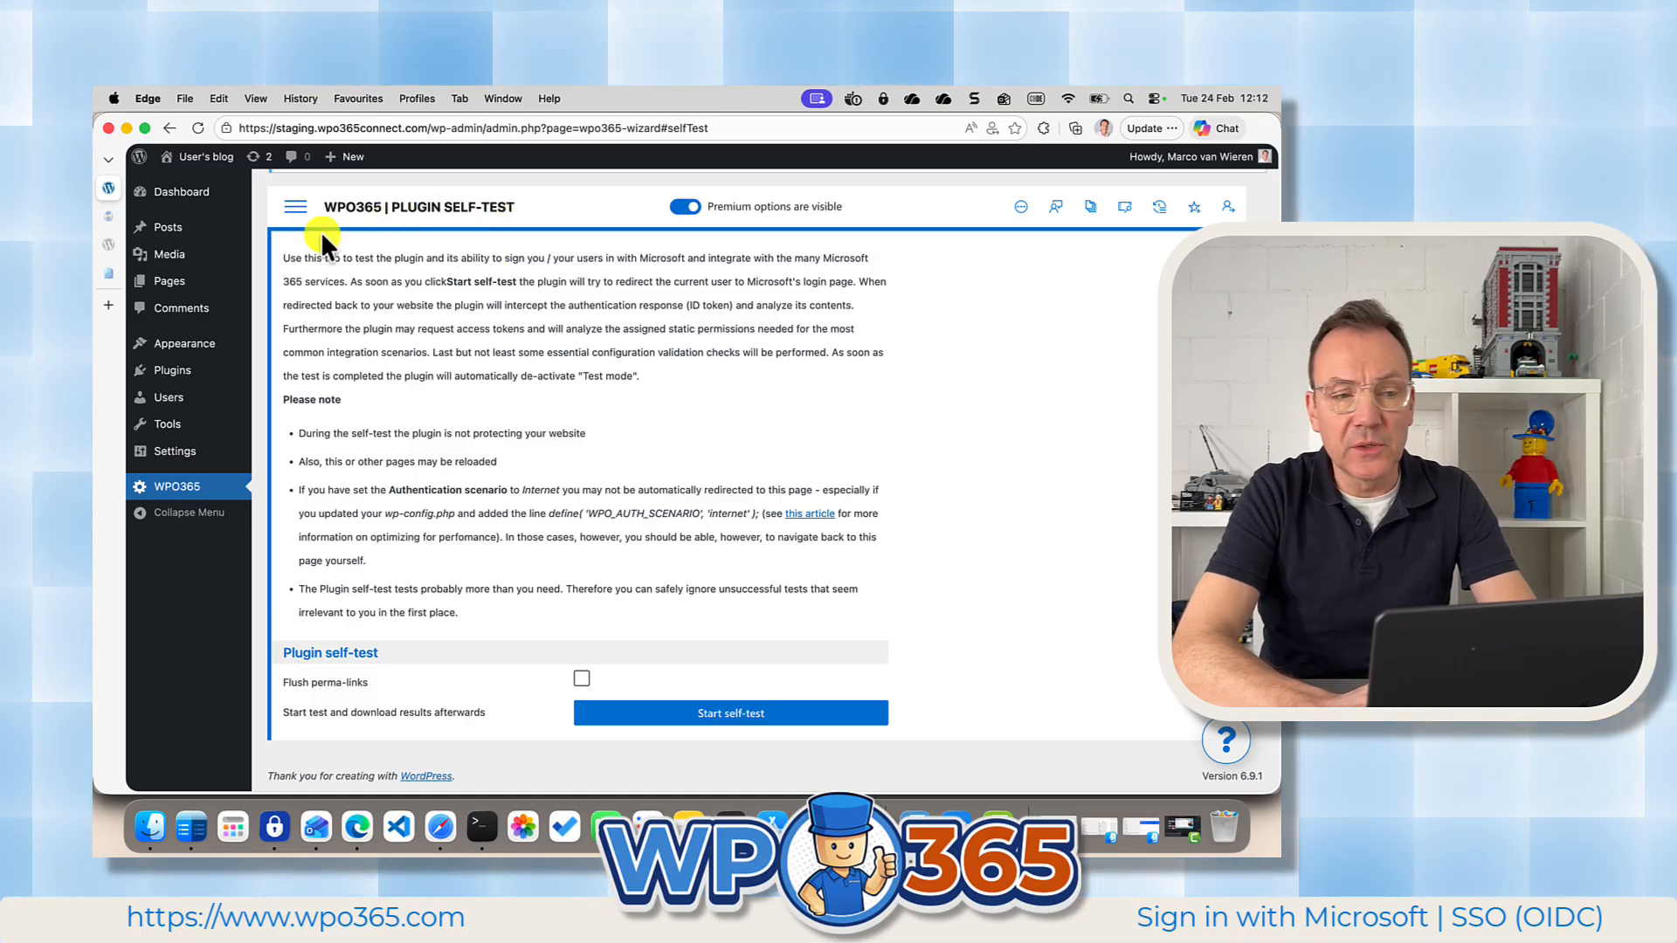
Run the WPO365 plugin self-test without flushing perma-links.
left_click(296, 208)
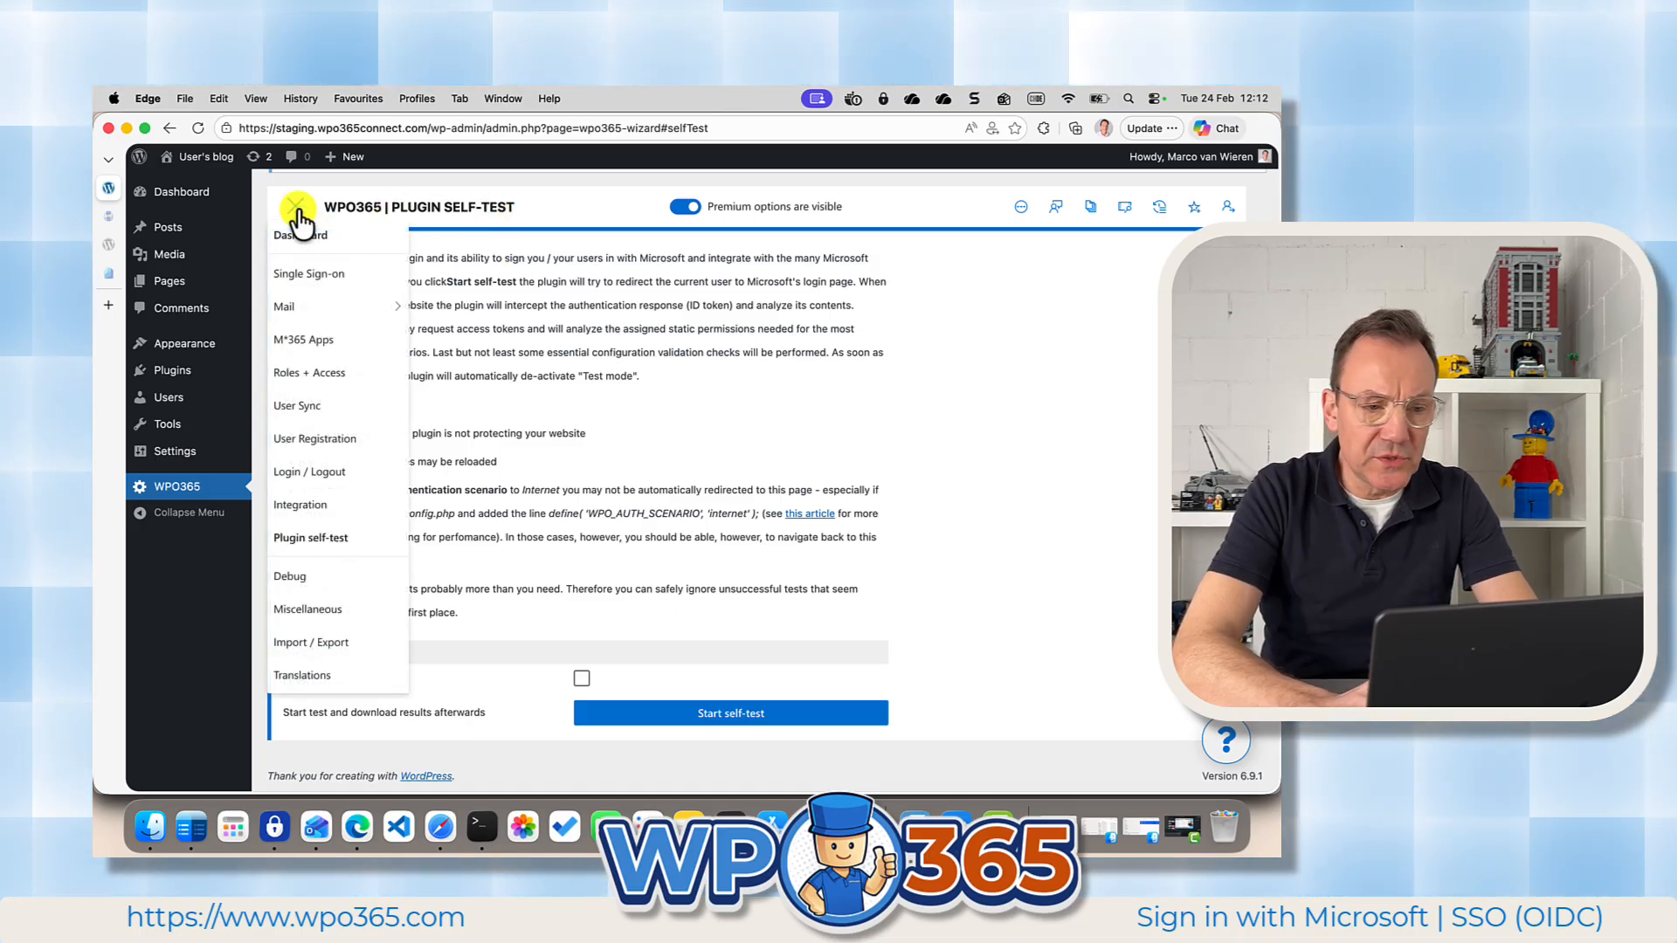
left_click(337, 546)
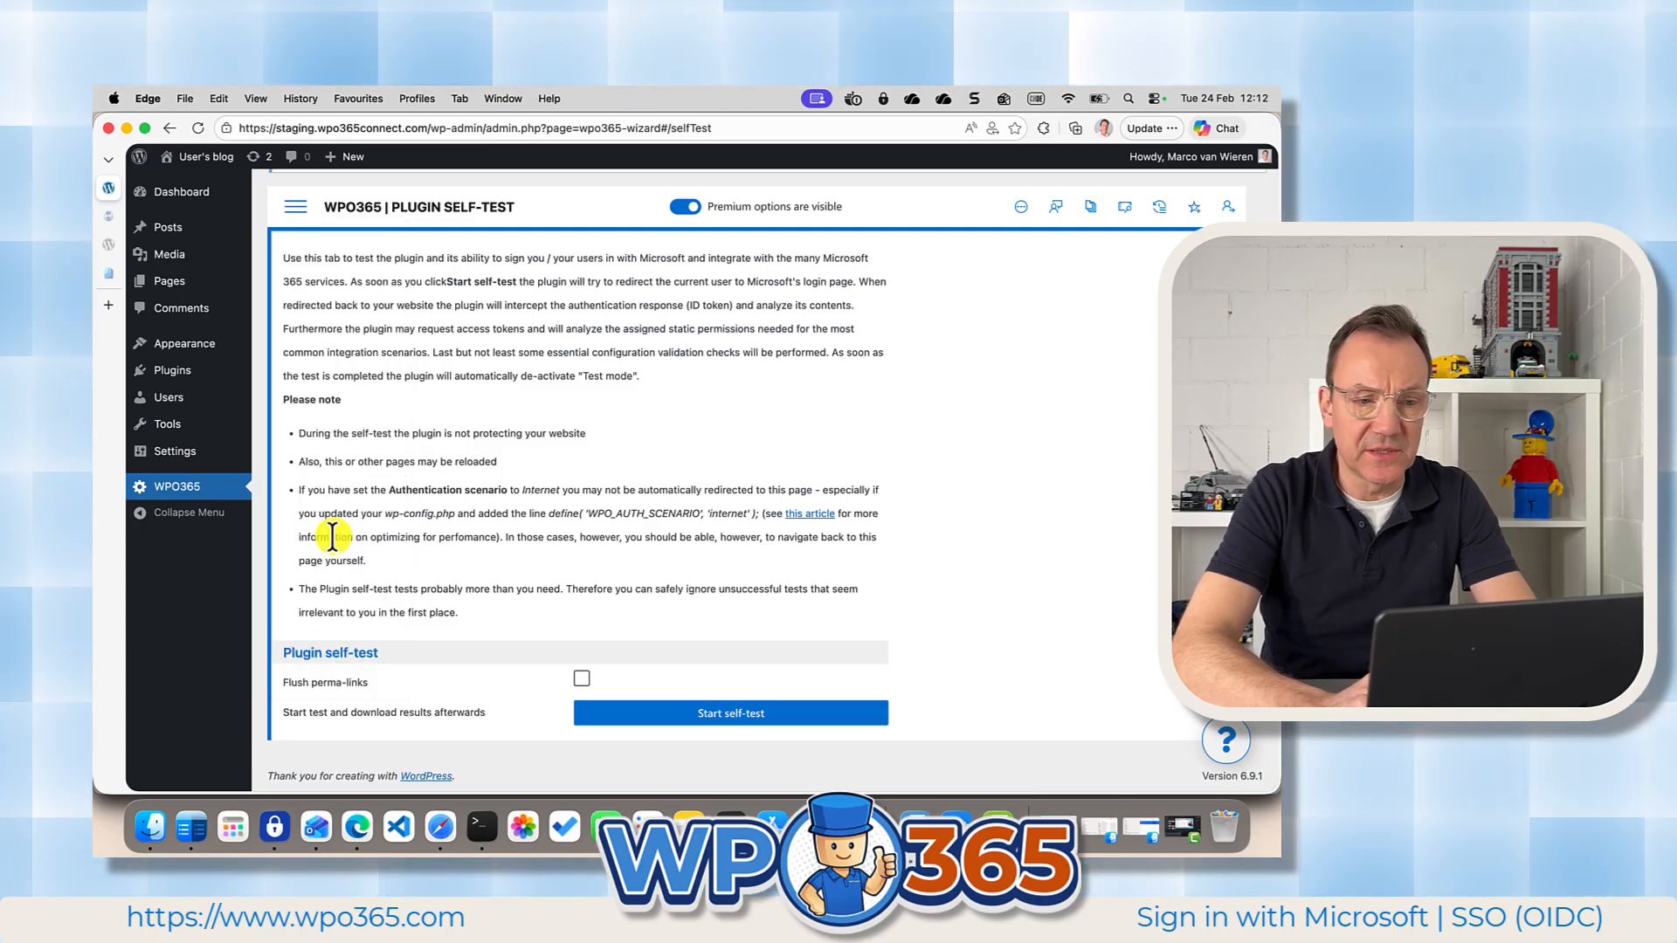
left_click(745, 715)
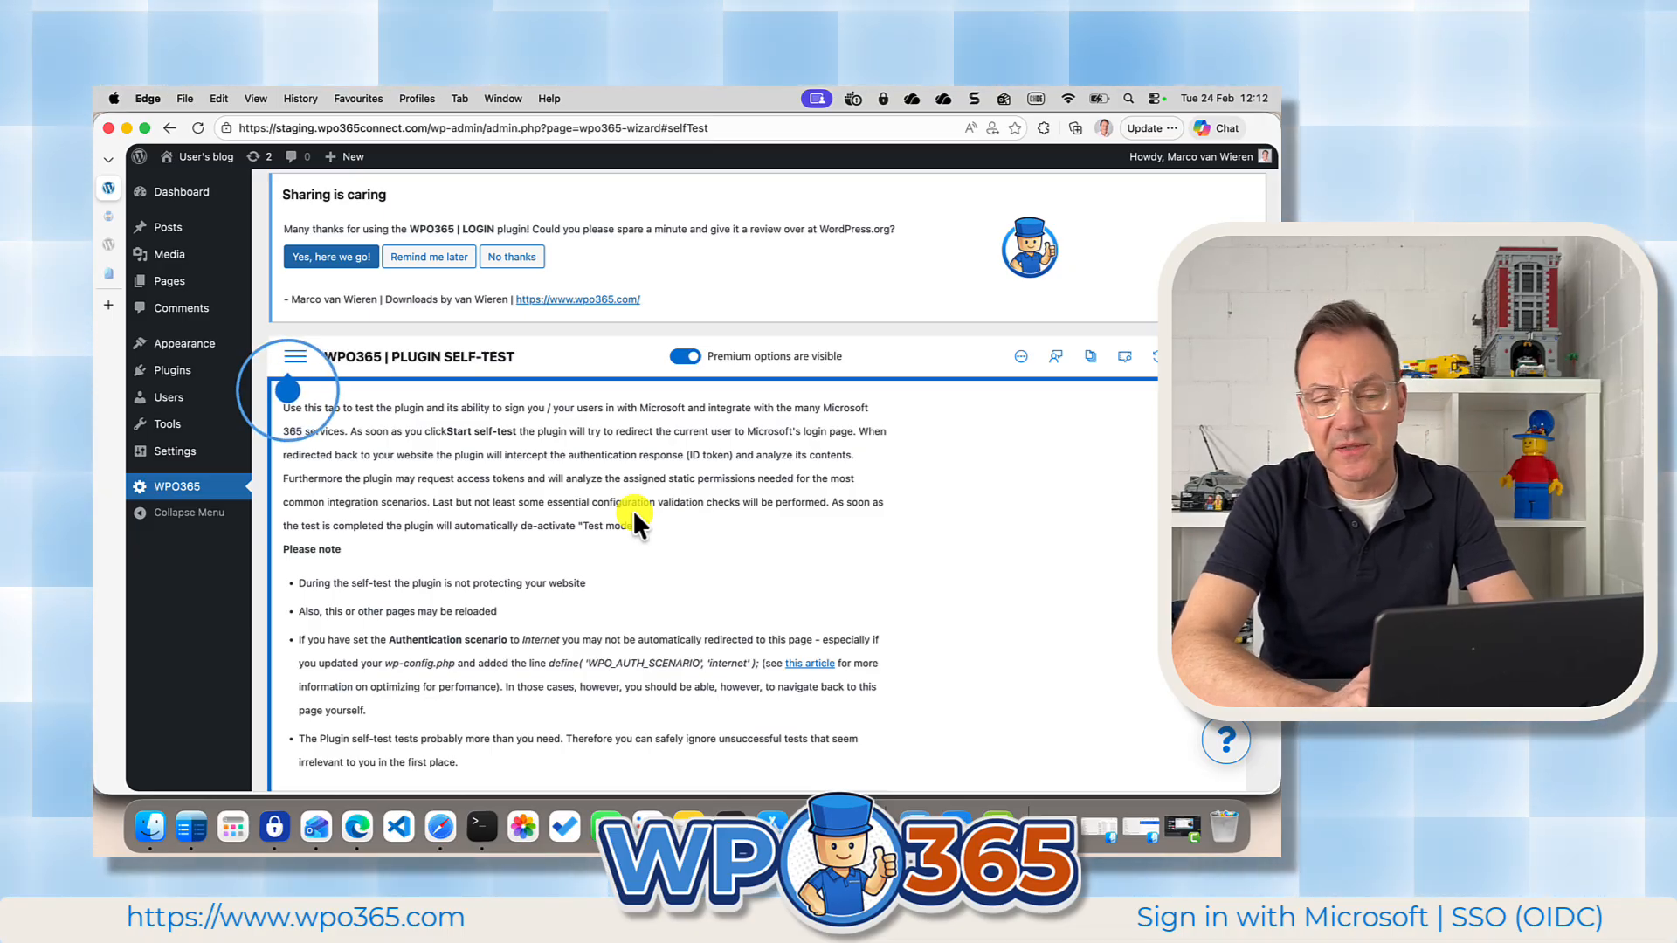
Examine the self-test results for installed extensions, health messages and configuration, including the custom domain names check.
scroll(635, 516, "down", 3)
scroll(635, 515, "down", 8)
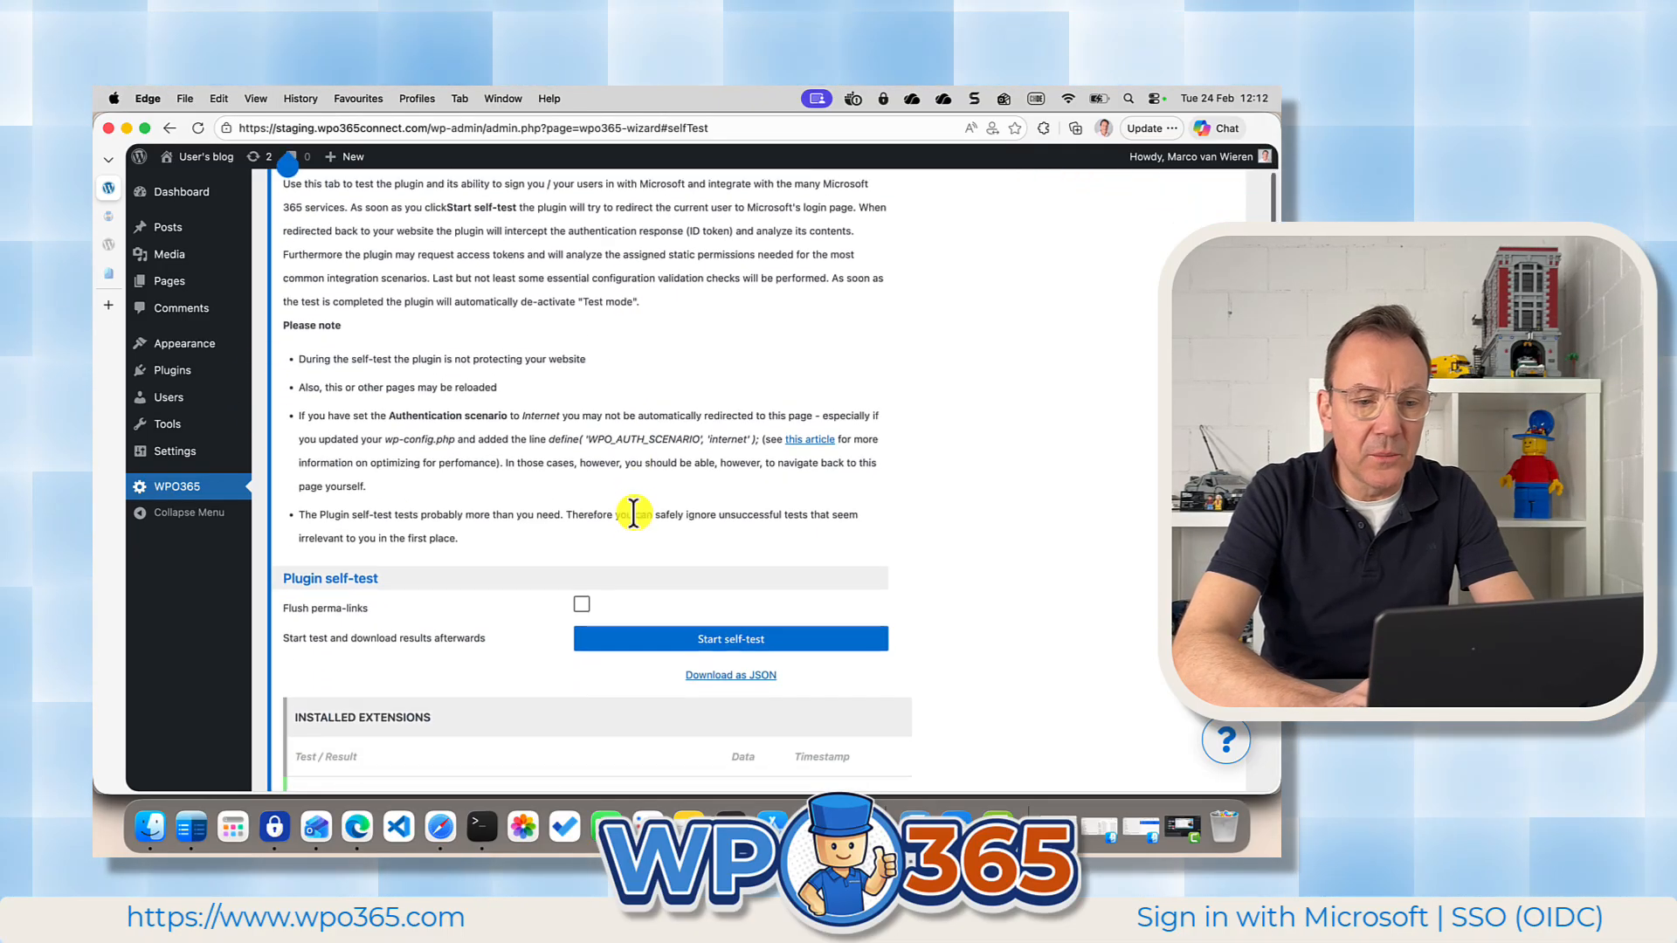
scroll(633, 510, "down", 6)
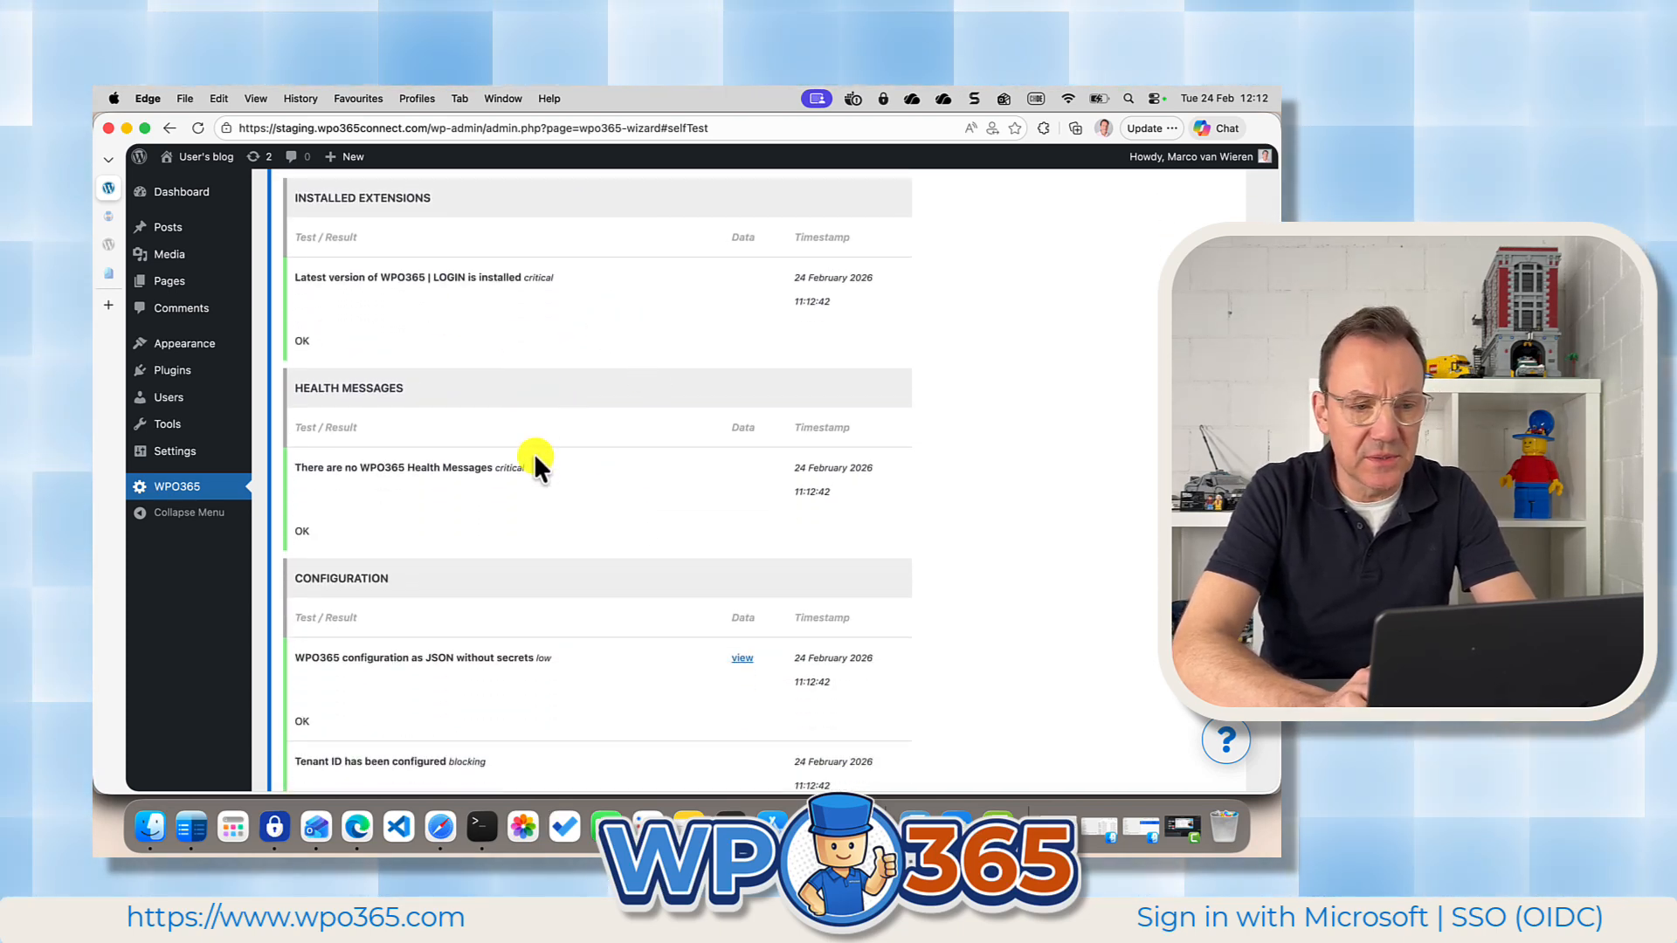
scroll(548, 495, "down", 4)
scroll(548, 500, "down", 1)
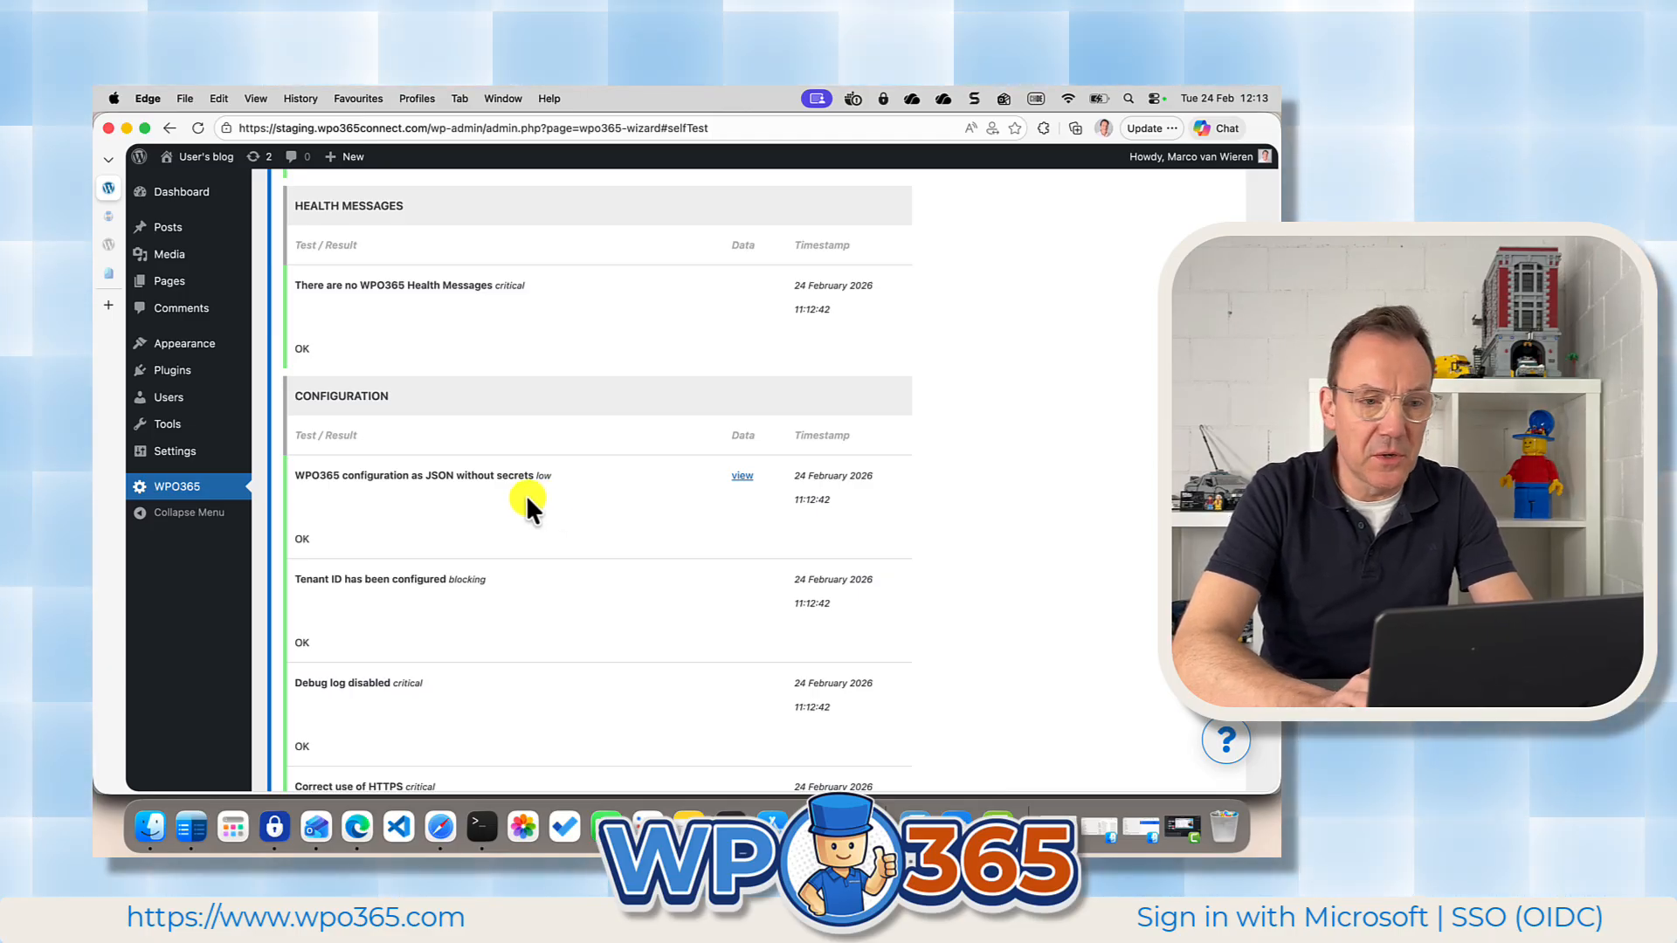
scroll(597, 539, "down", 1)
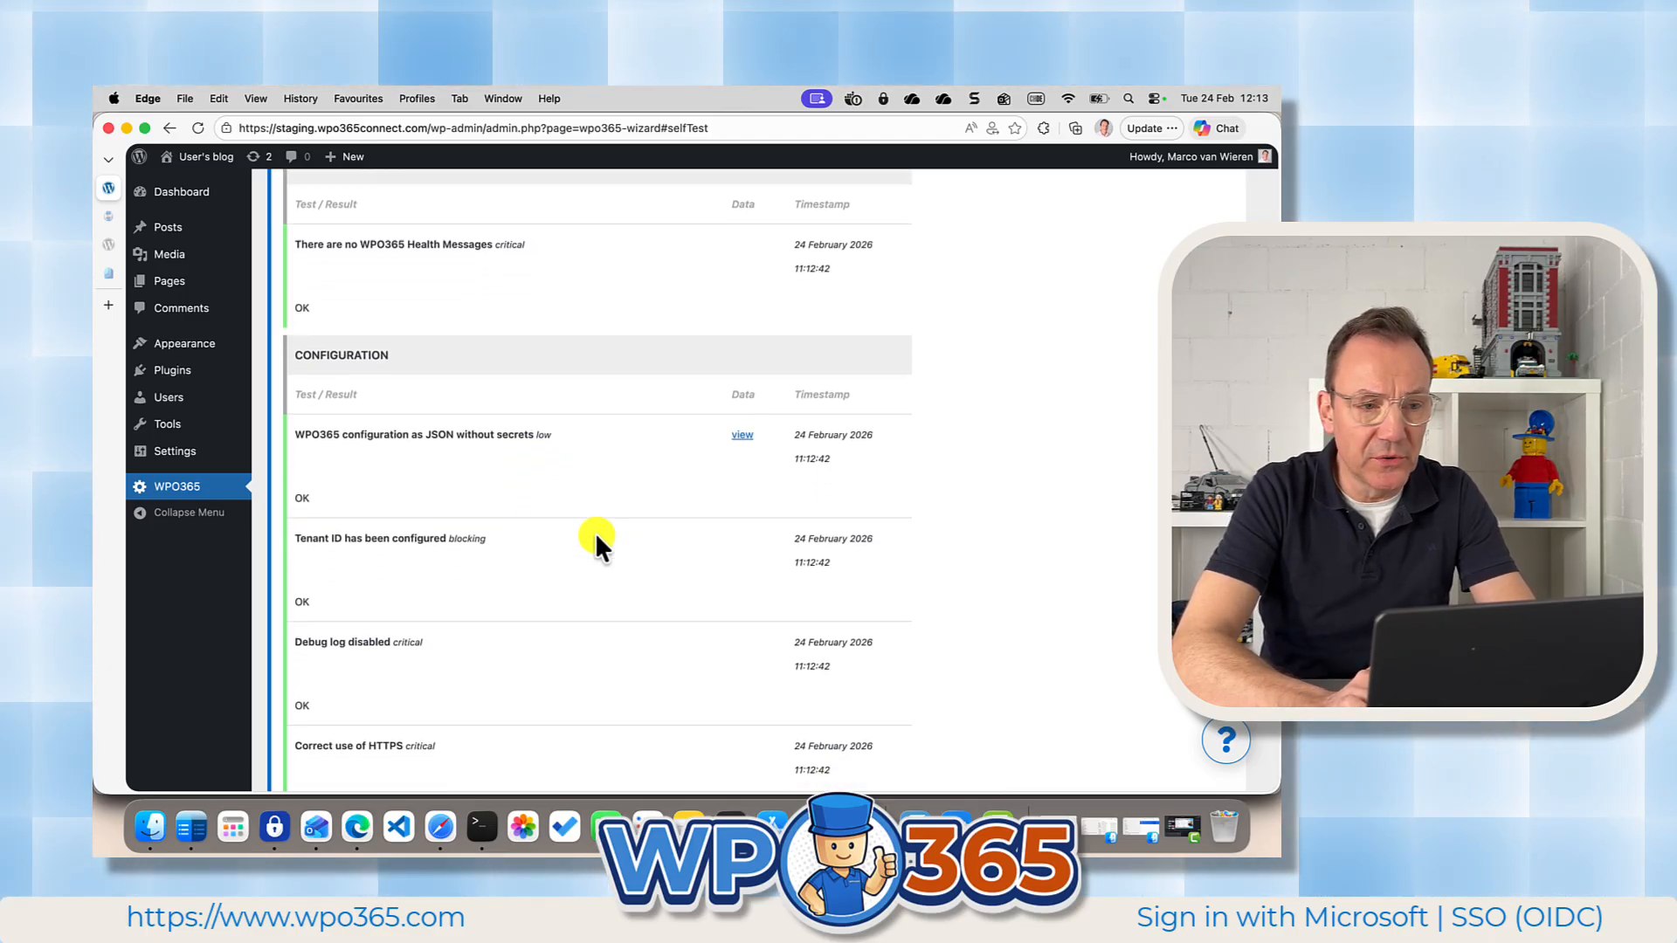
scroll(596, 539, "down", 3)
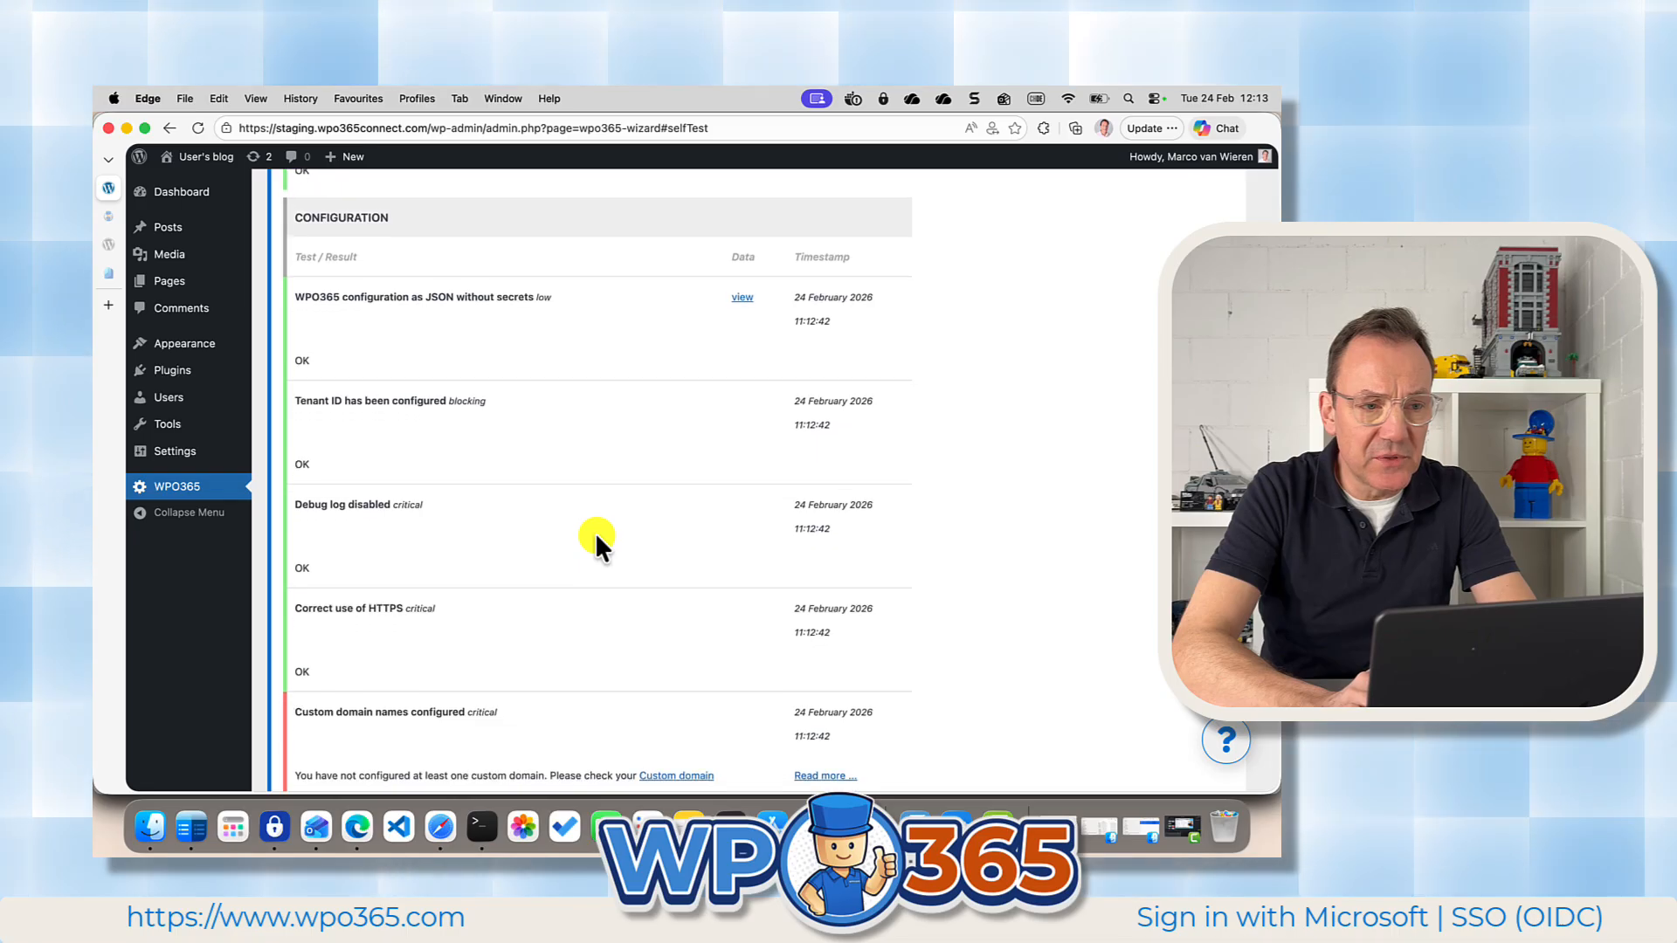
scroll(597, 539, "down", 1)
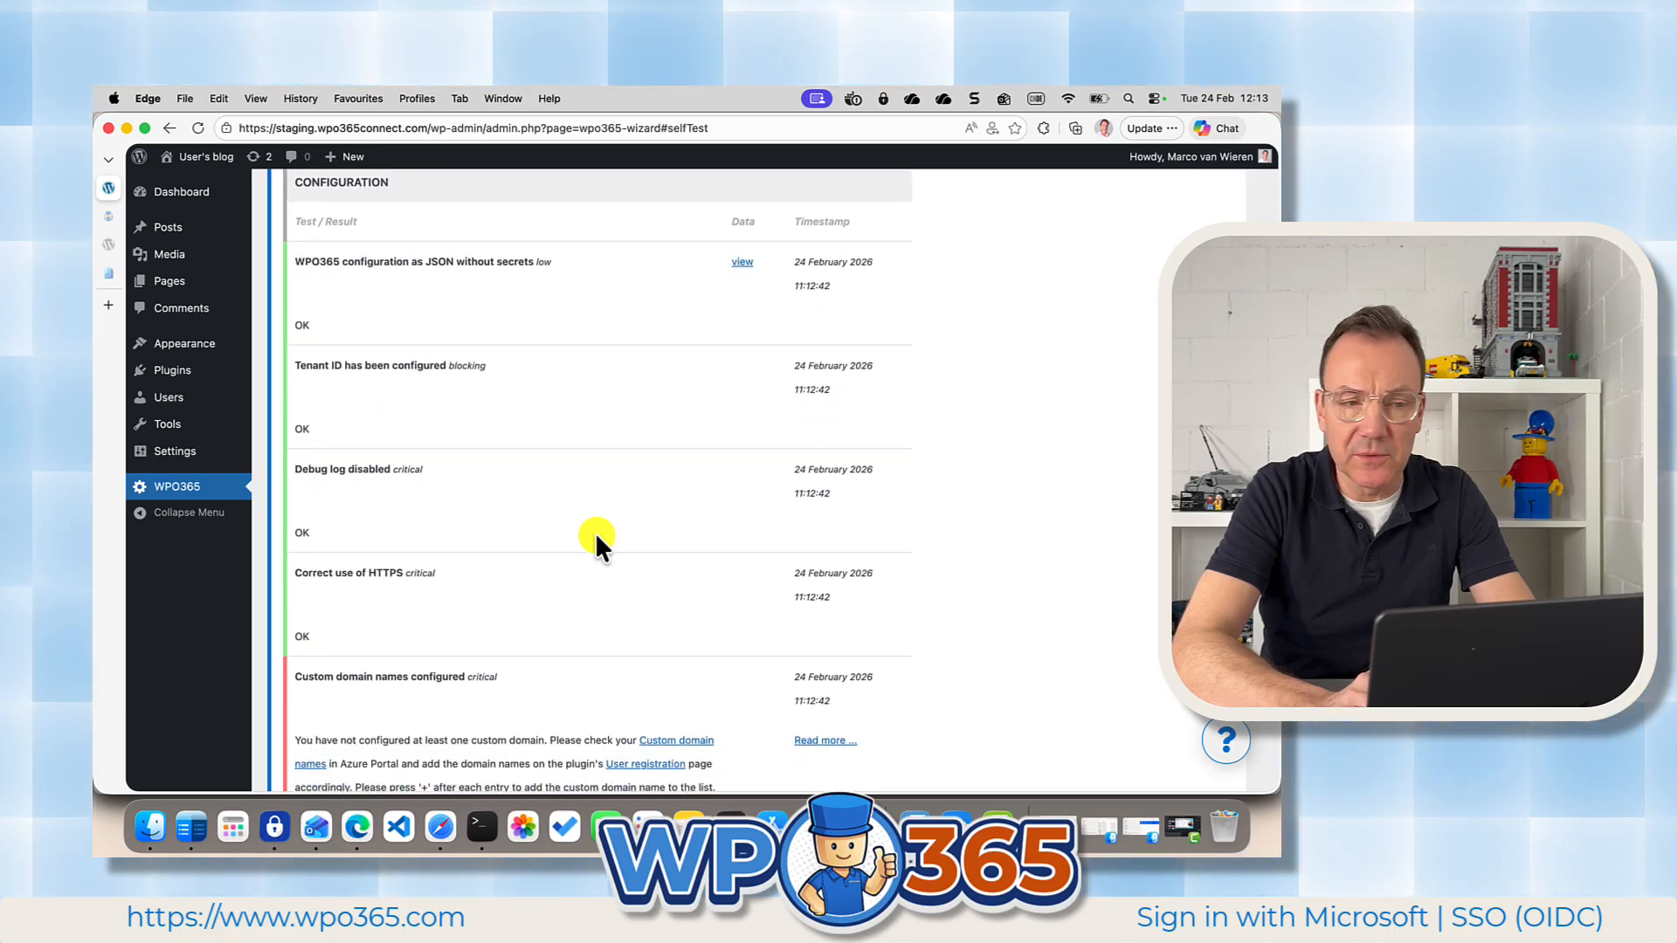
scroll(597, 539, "up", 1)
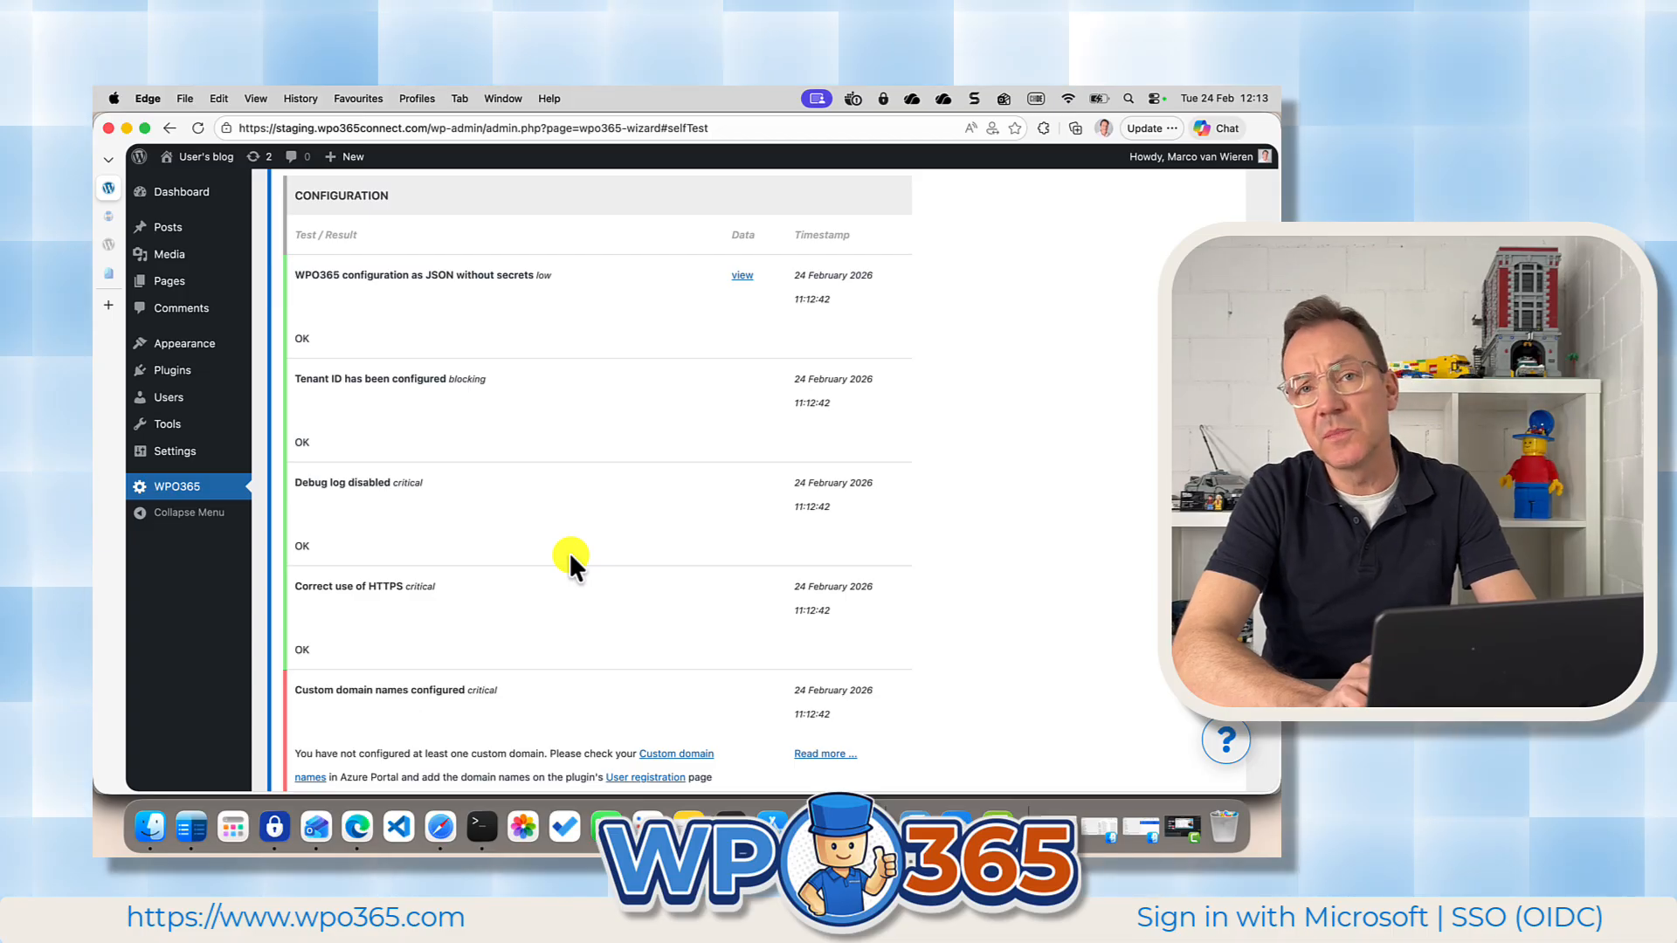
scroll(542, 559, "down", 6)
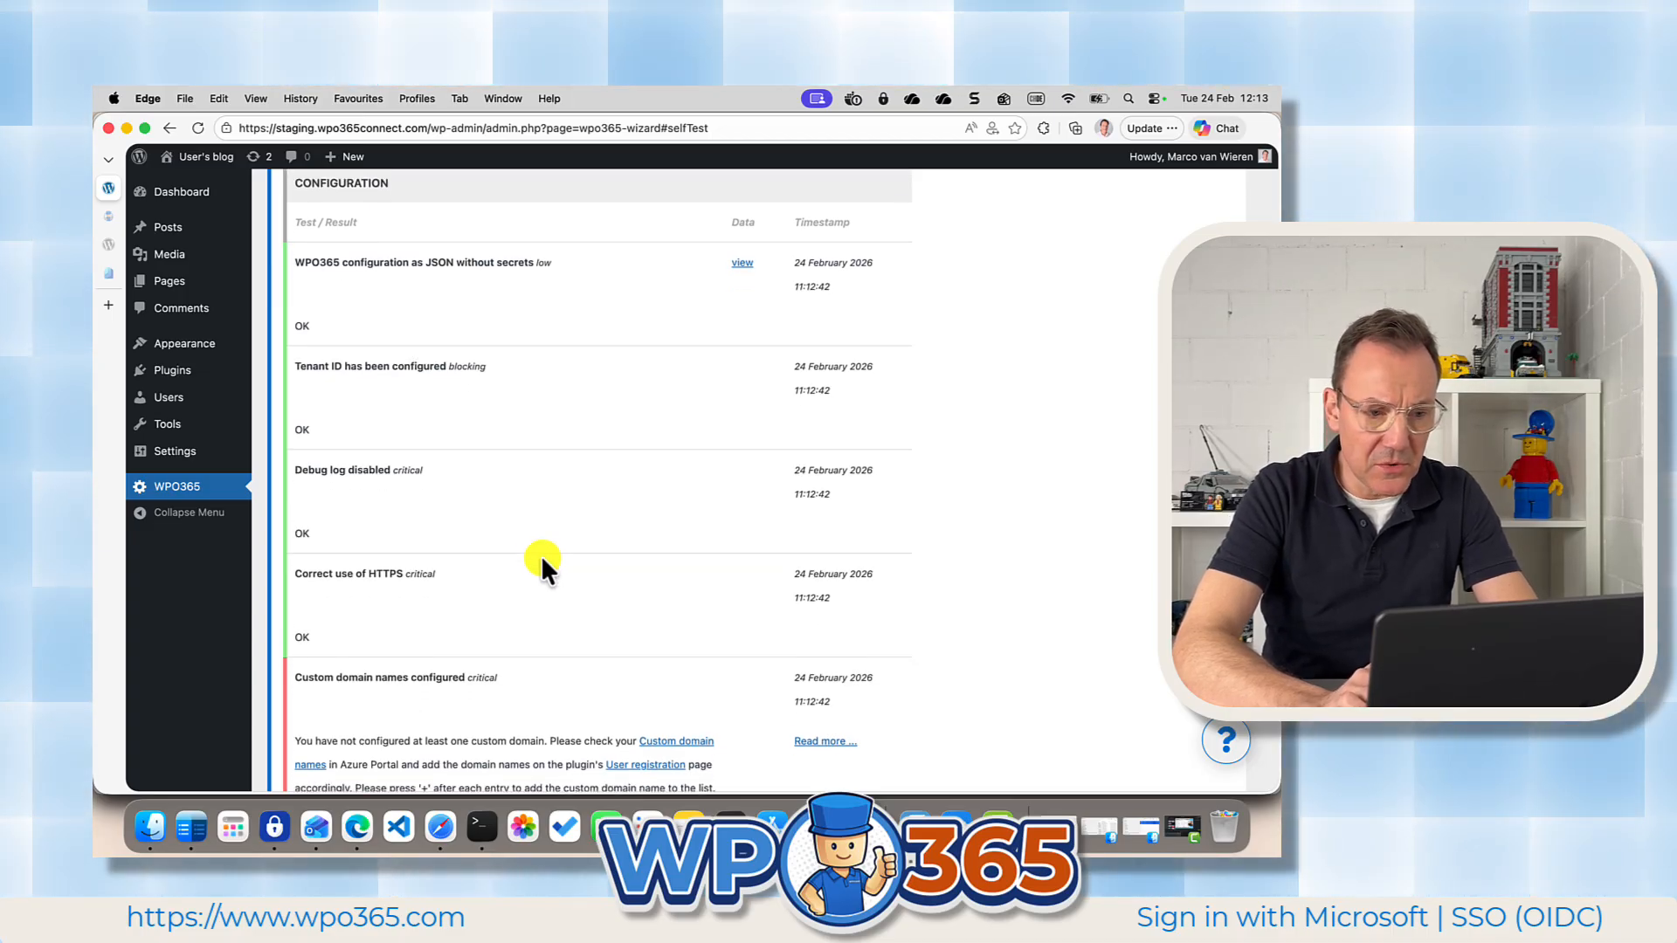
scroll(542, 563, "down", 5)
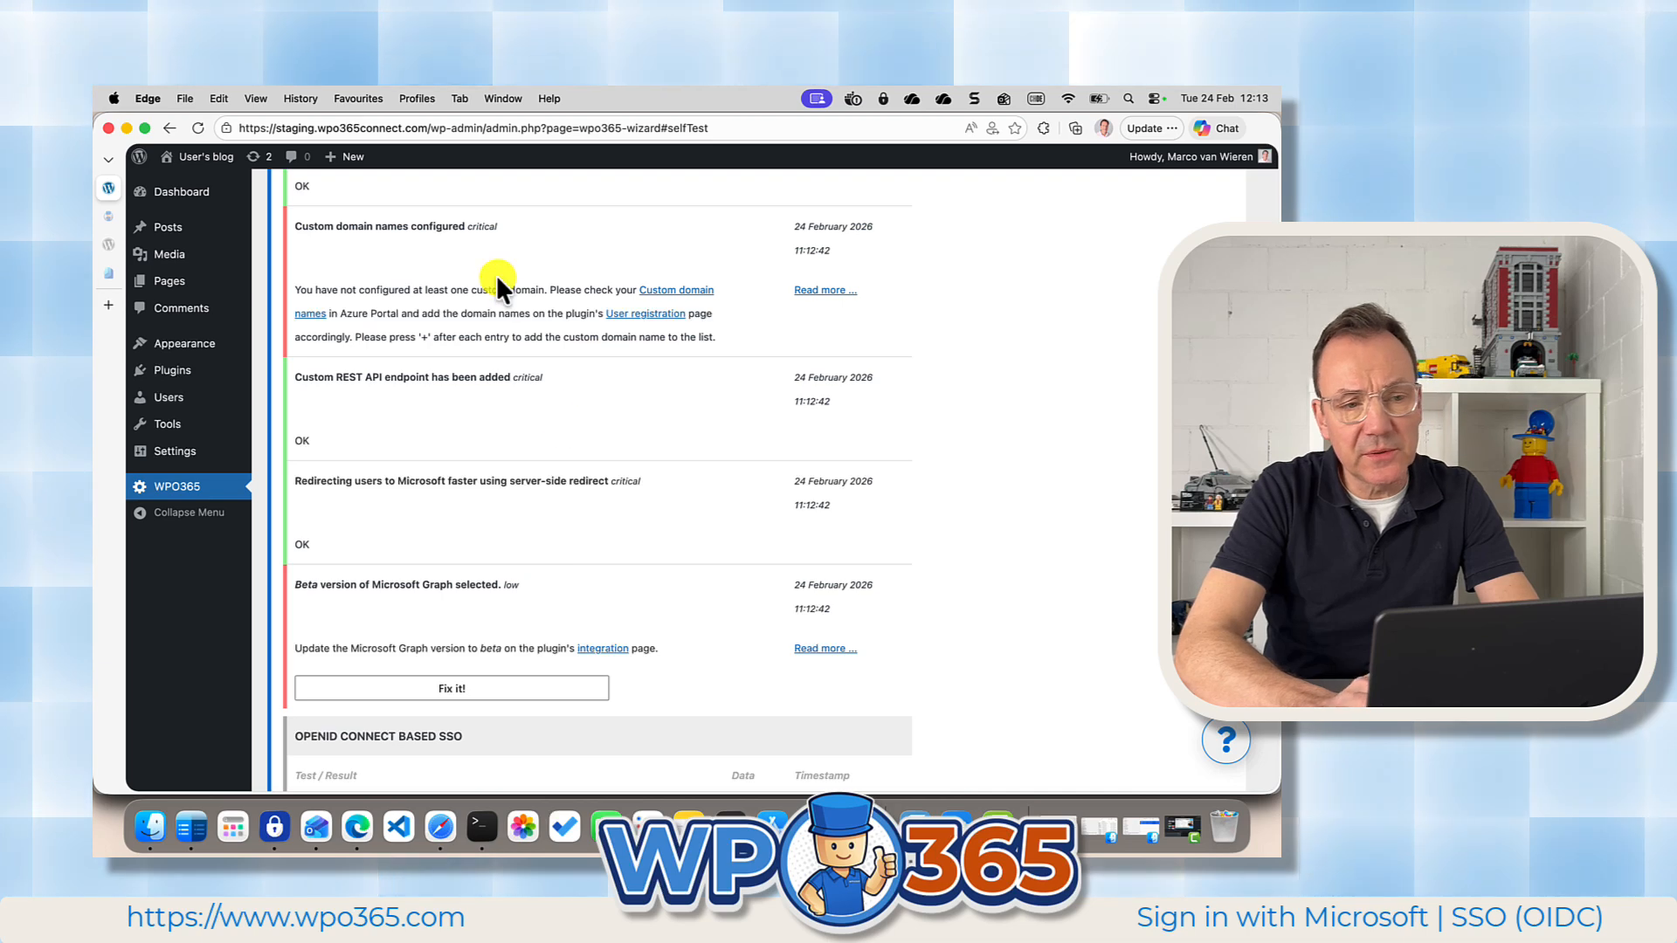
Add wpo365.com to the custom domains on the plugin's User Registration page.
left_click(629, 317)
scroll(629, 323, "up", 10)
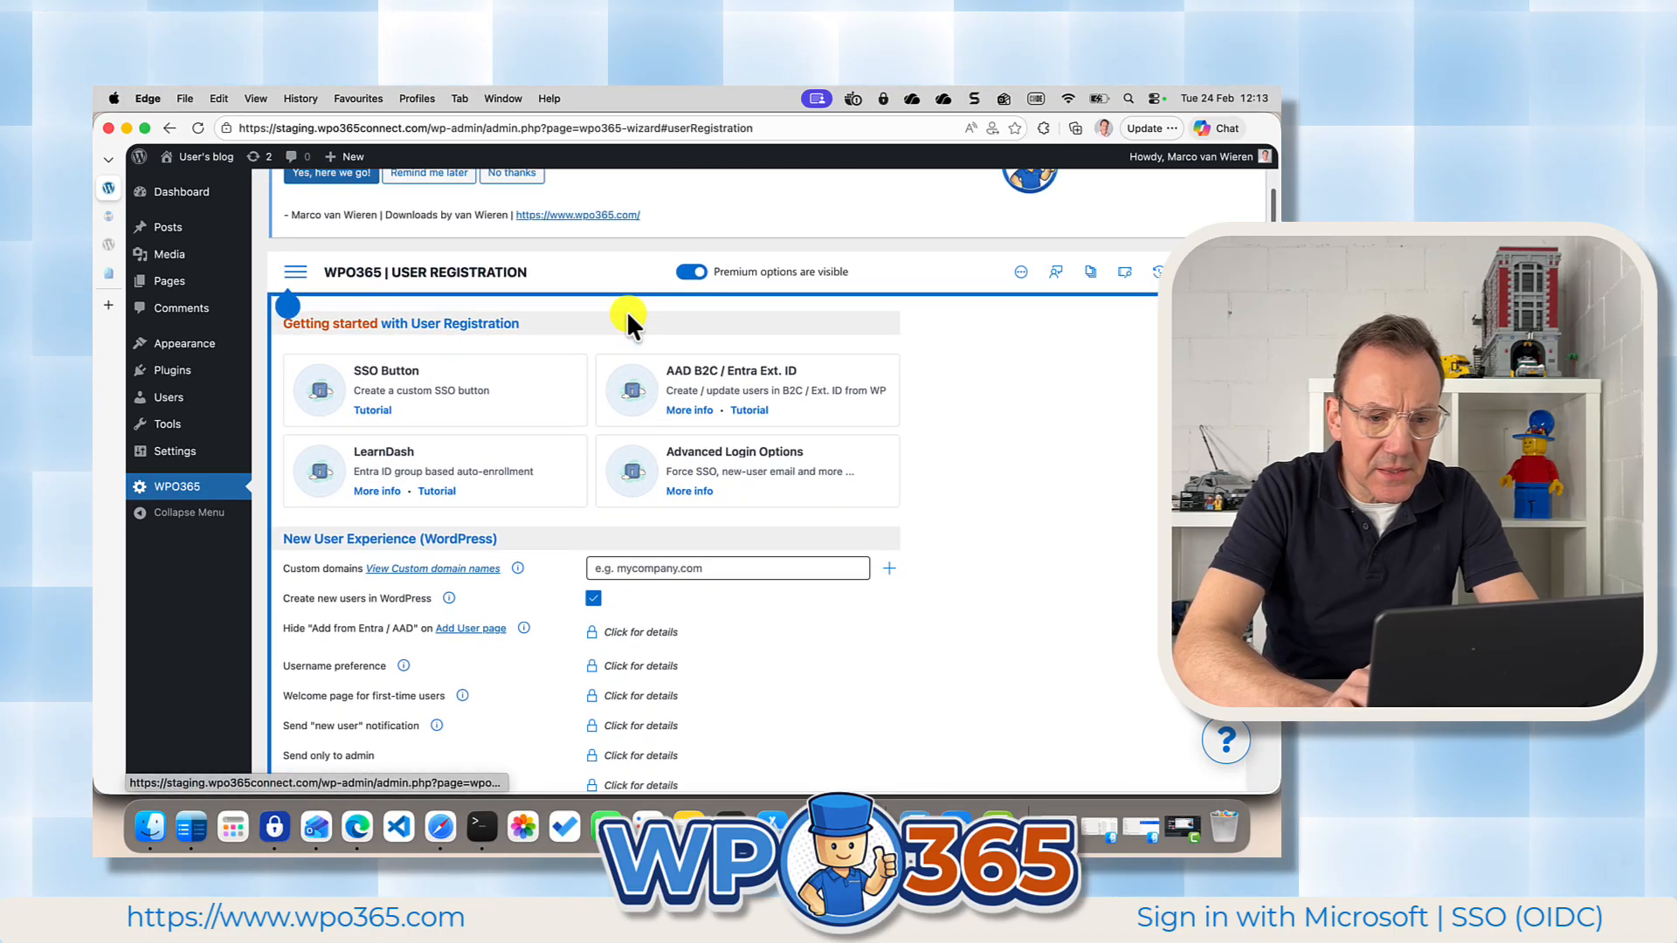
left_click(614, 570)
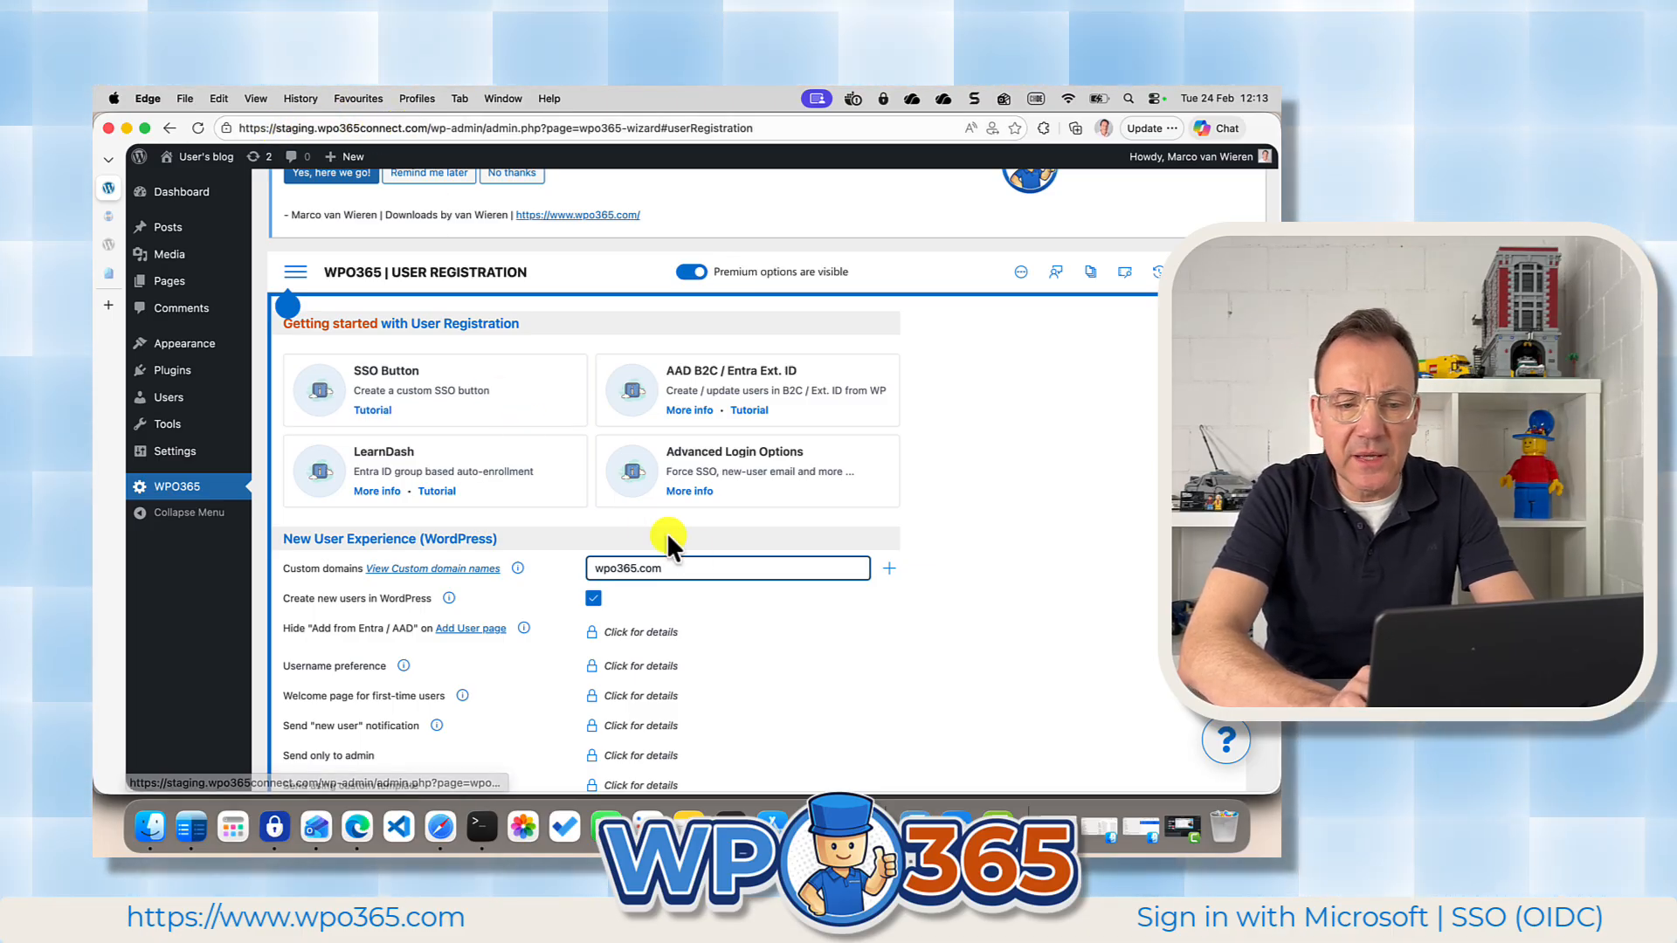
left_click(891, 577)
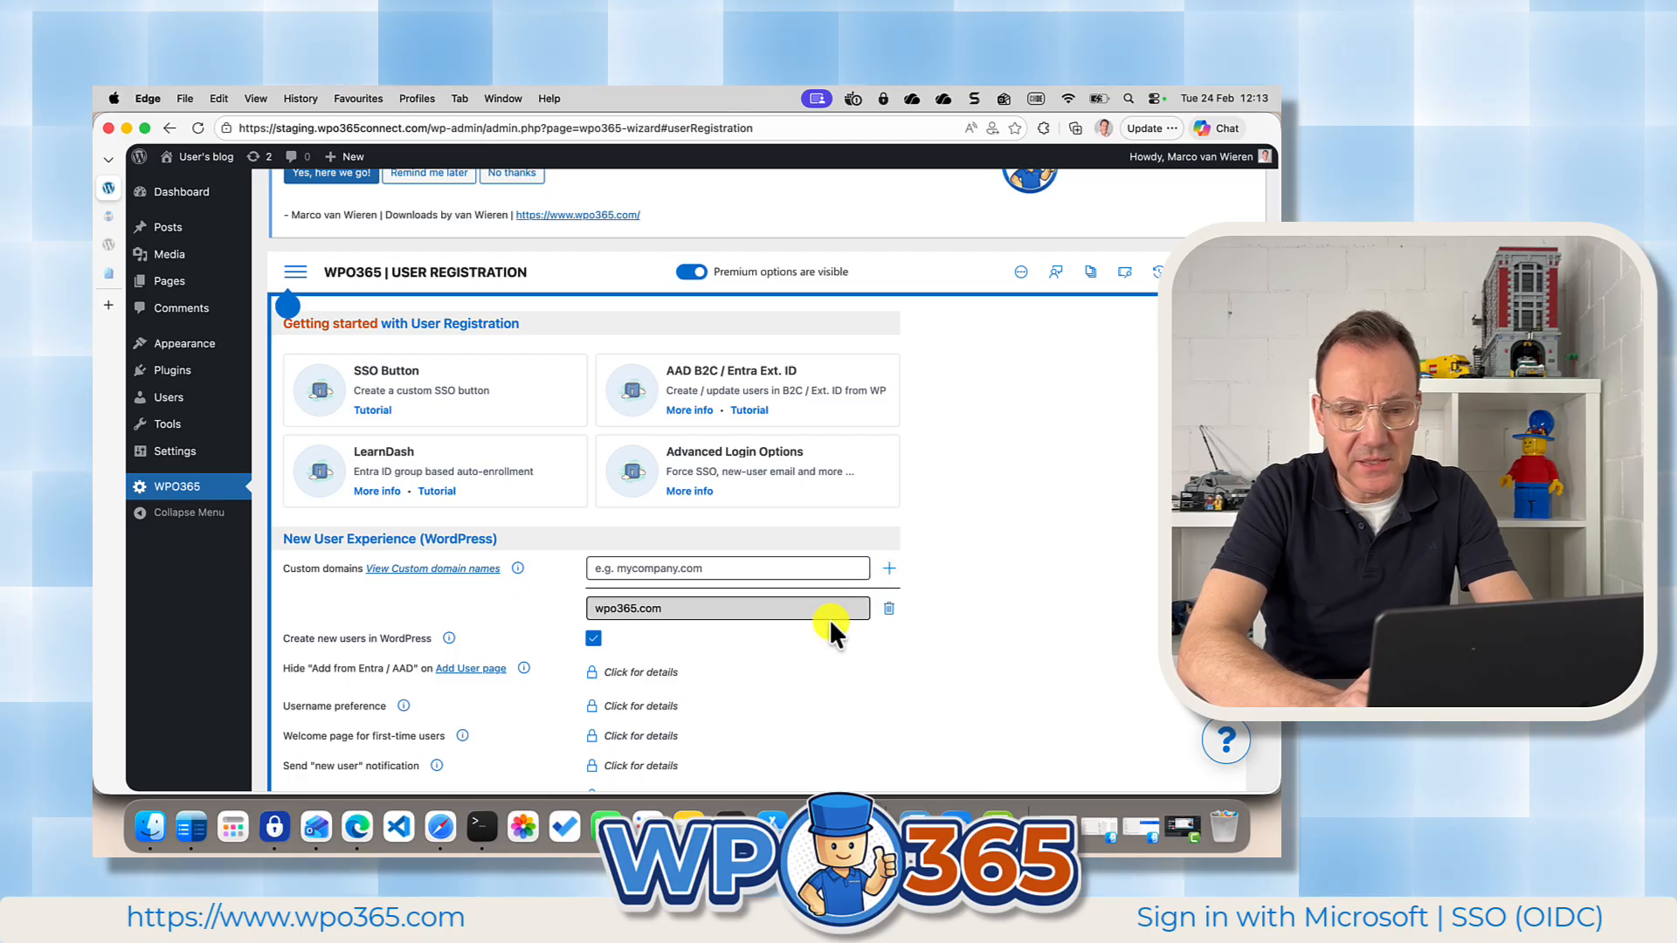
Save the User Registration configuration.
scroll(780, 646, "down", 1)
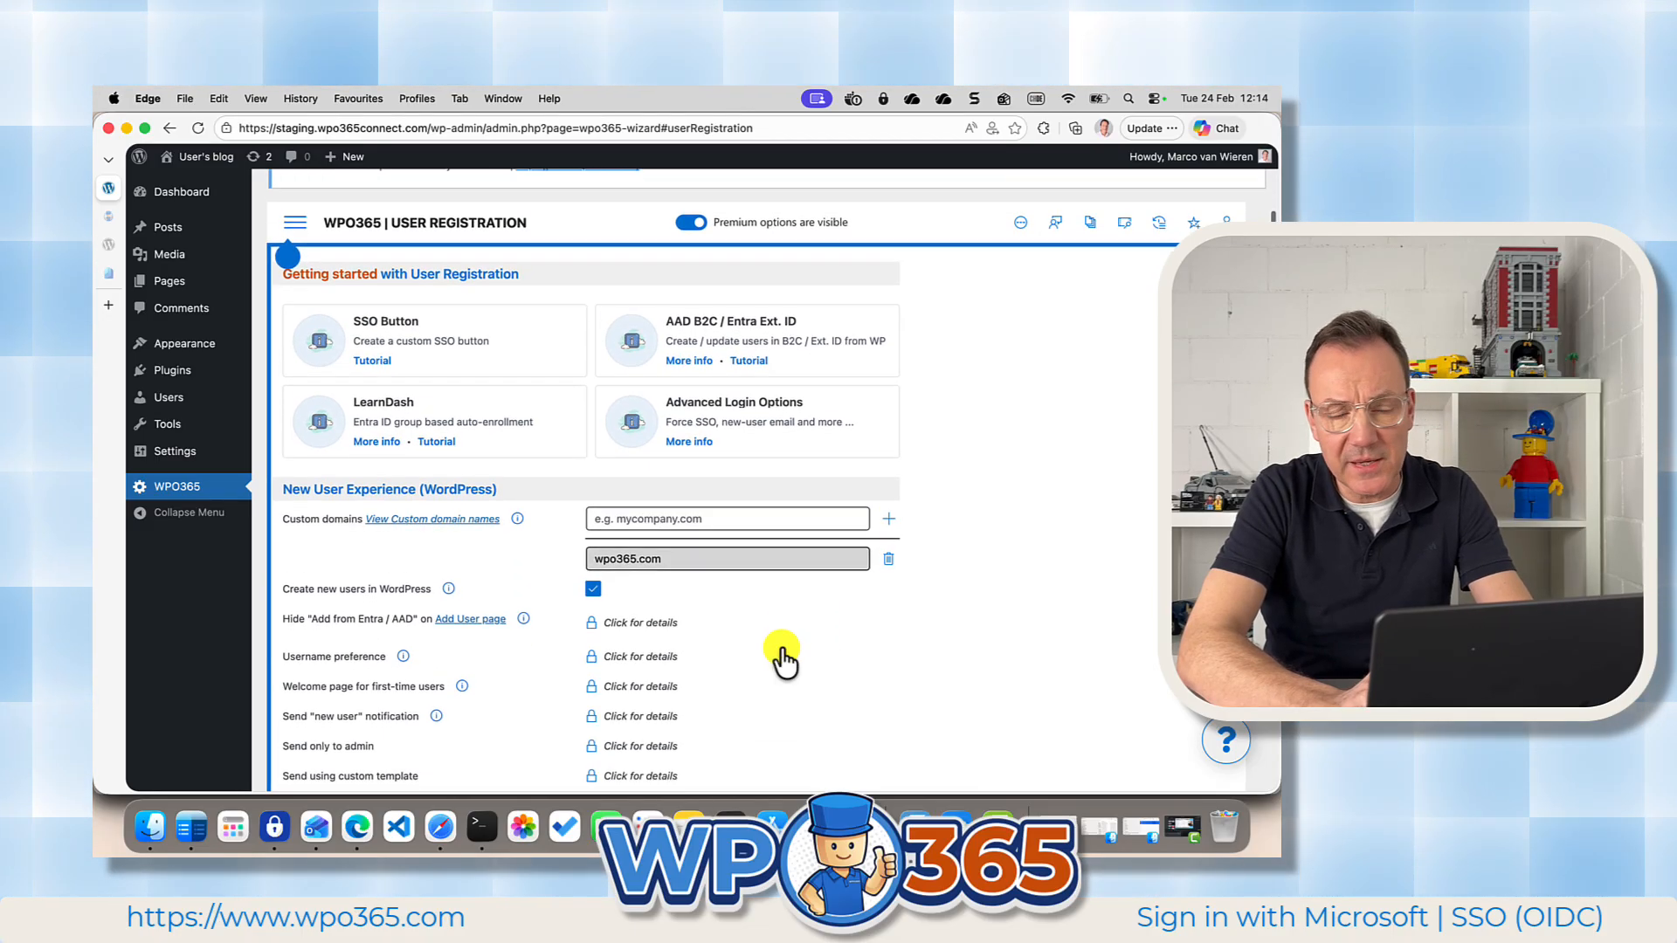
scroll(784, 659, "down", 10)
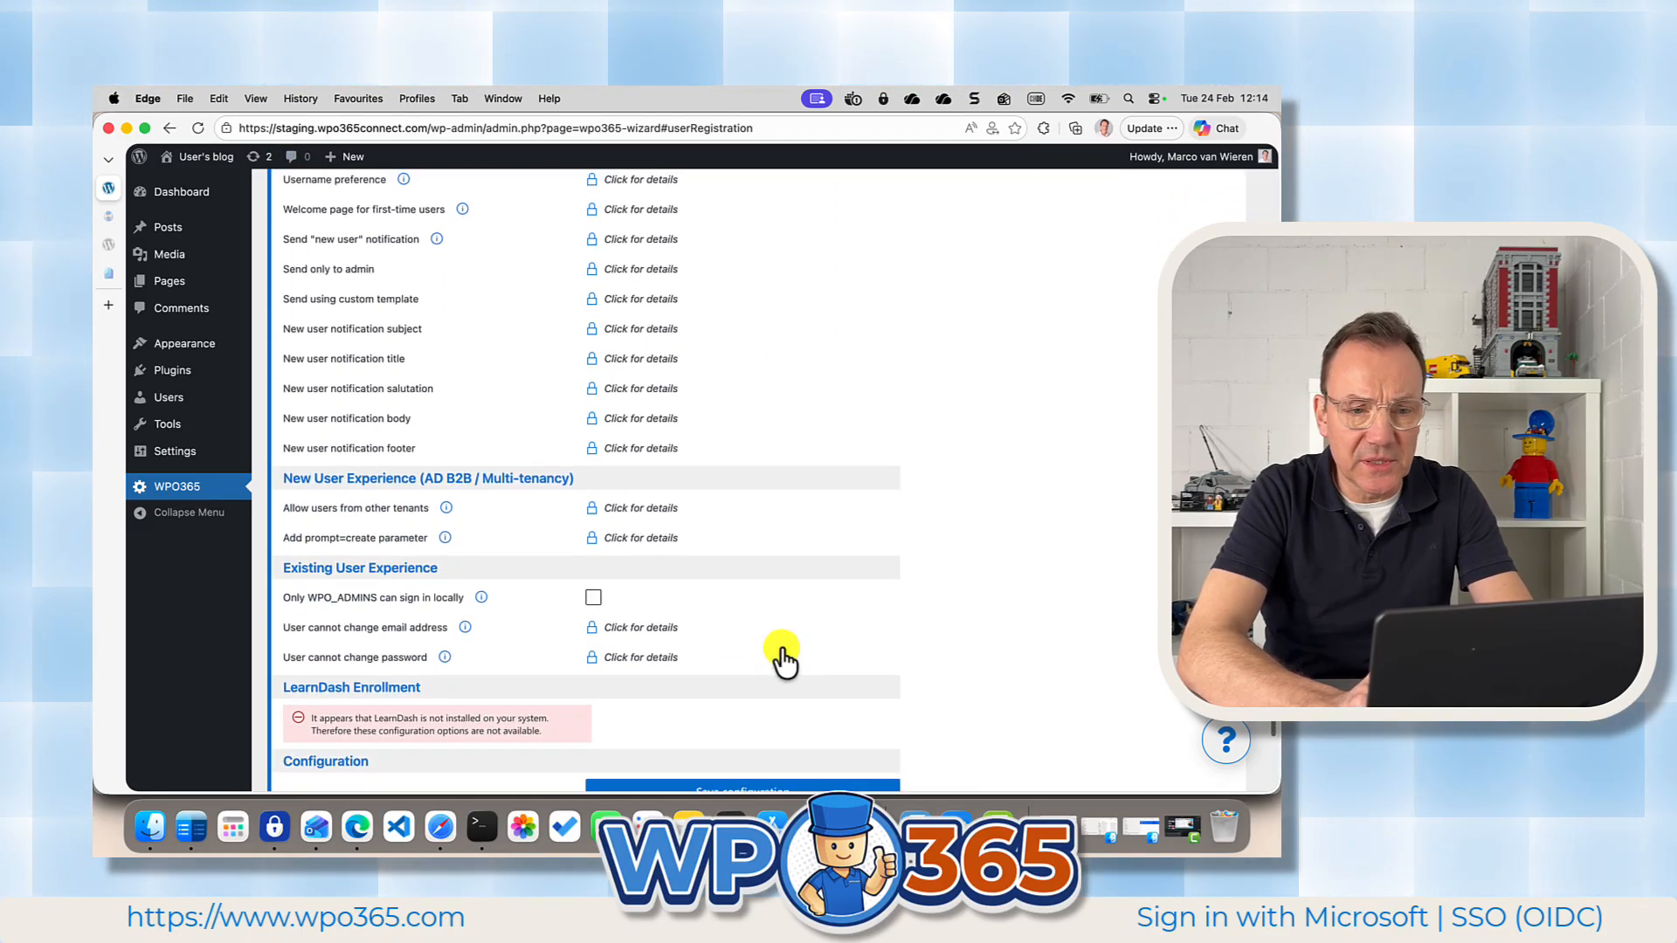
scroll(782, 655, "down", 2)
left_click(737, 683)
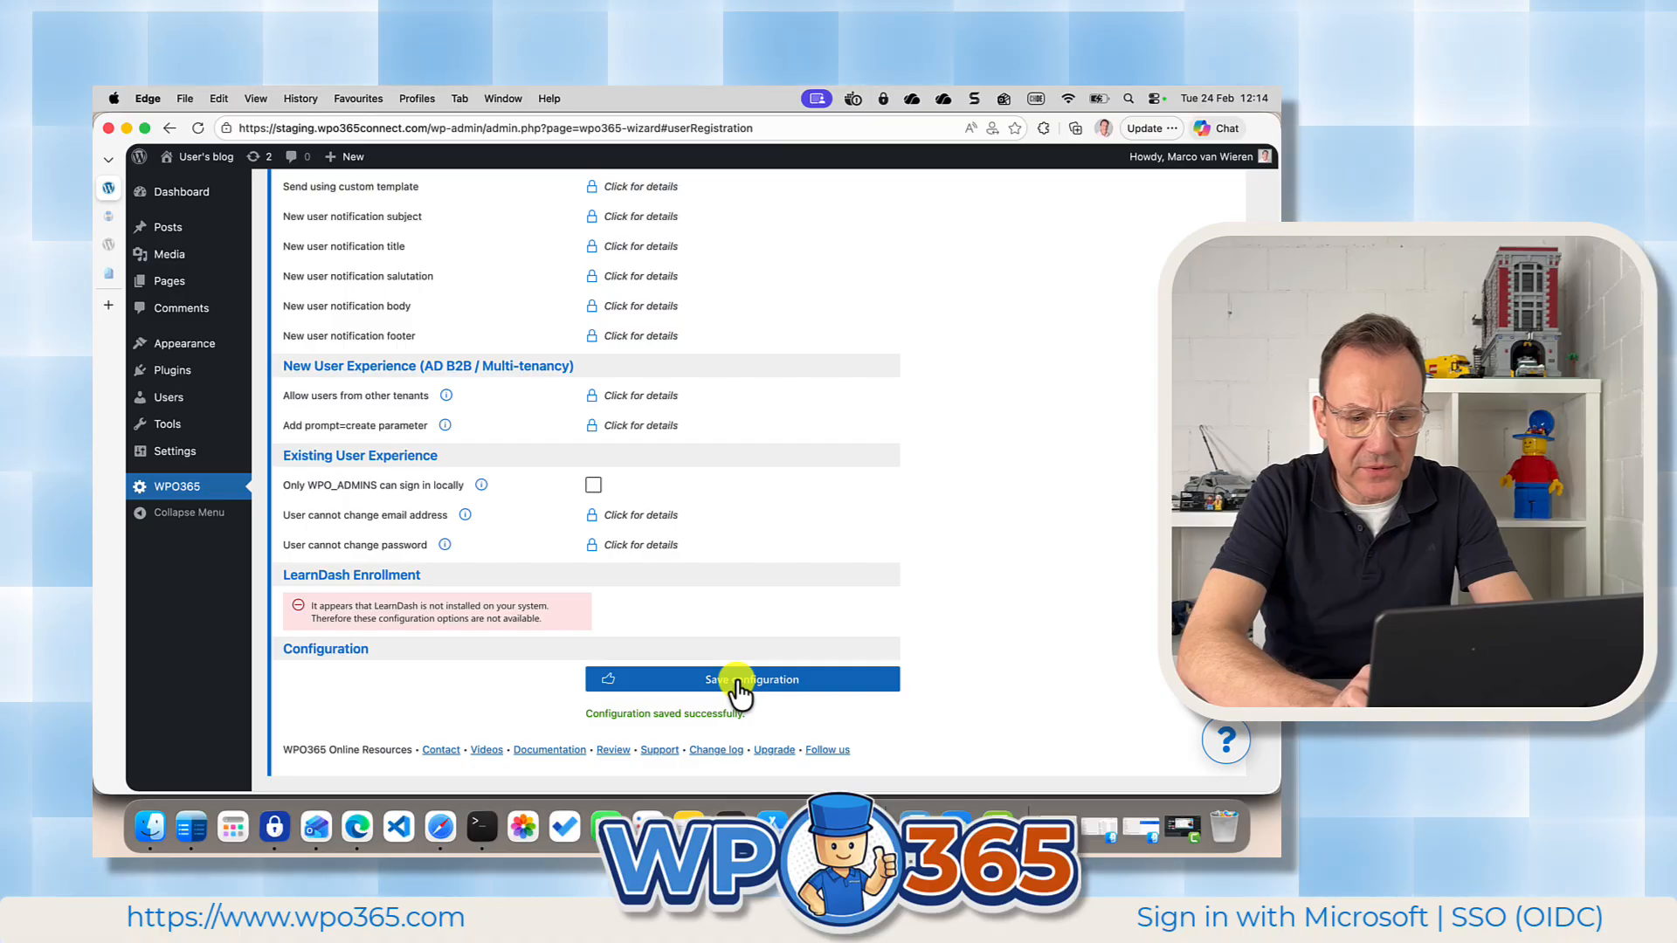
Return to the plugin self-test and run it again without flushing perma-links.
scroll(715, 576, "up", 18)
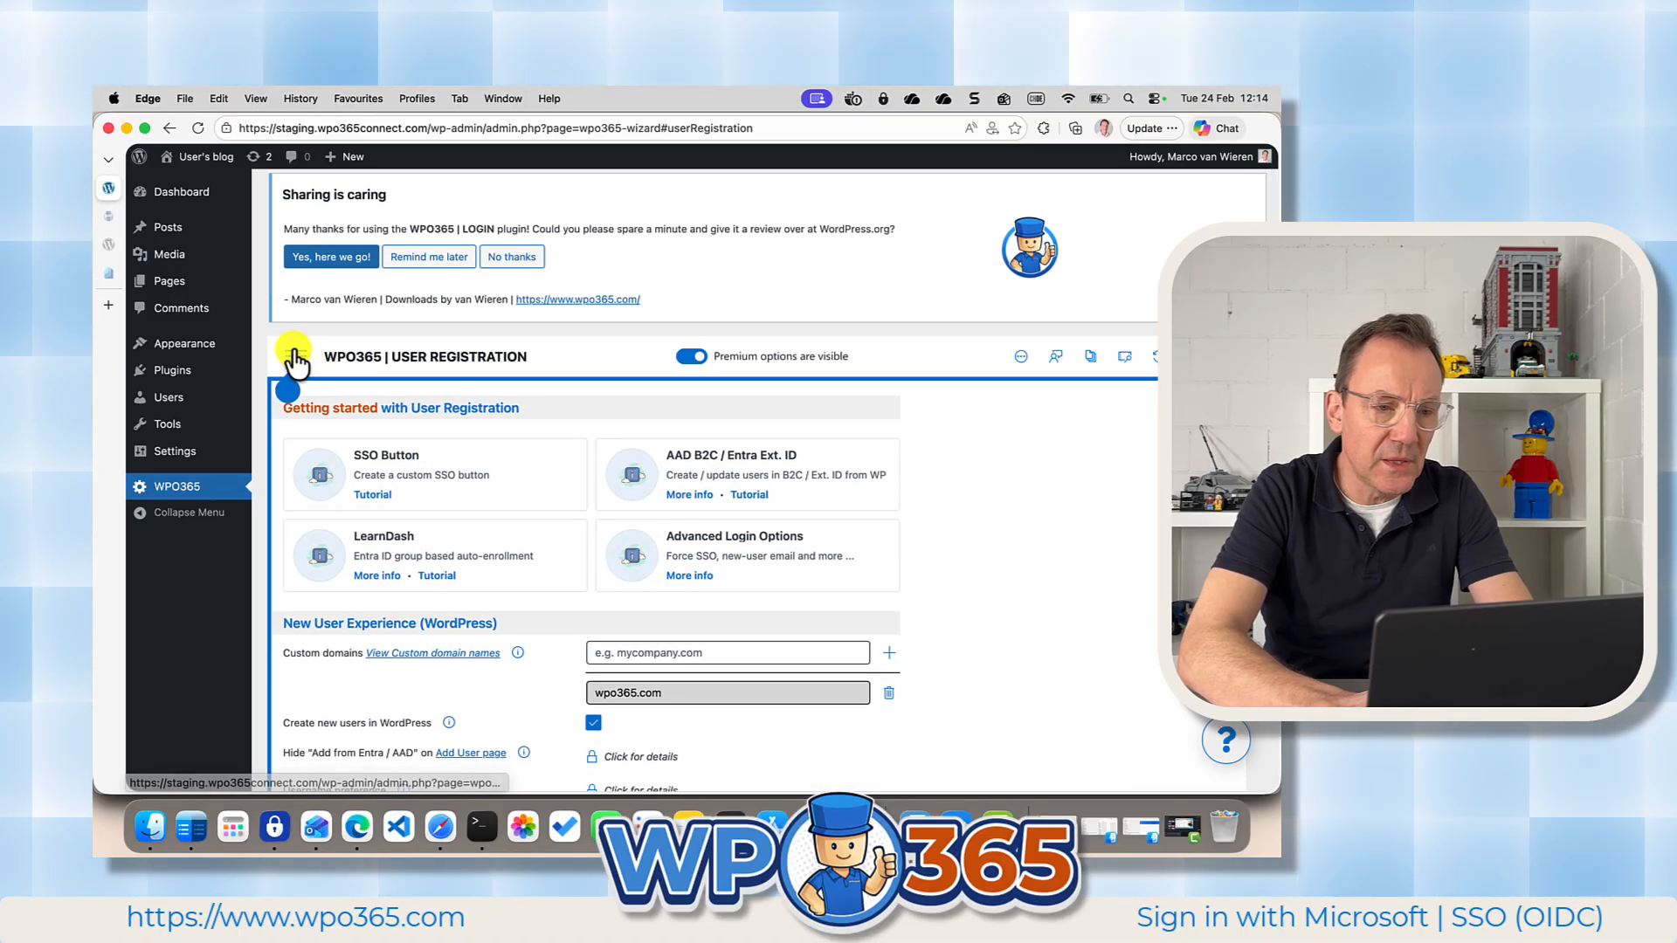
left_click(295, 358)
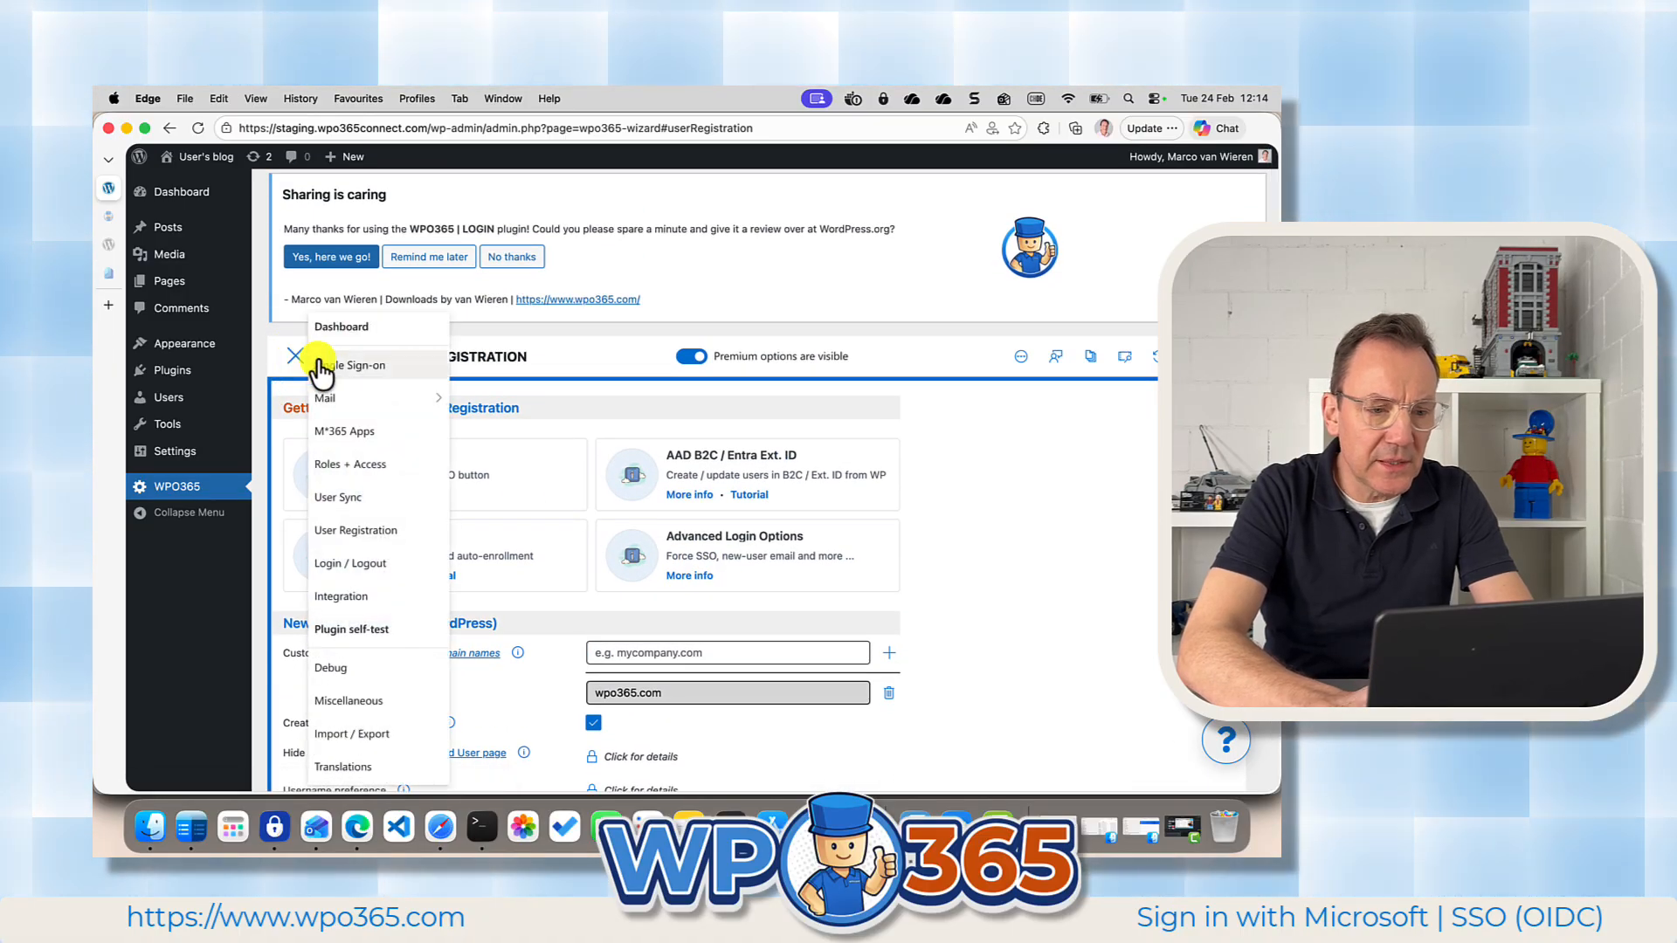
left_click(350, 631)
scroll(695, 626, "down", 6)
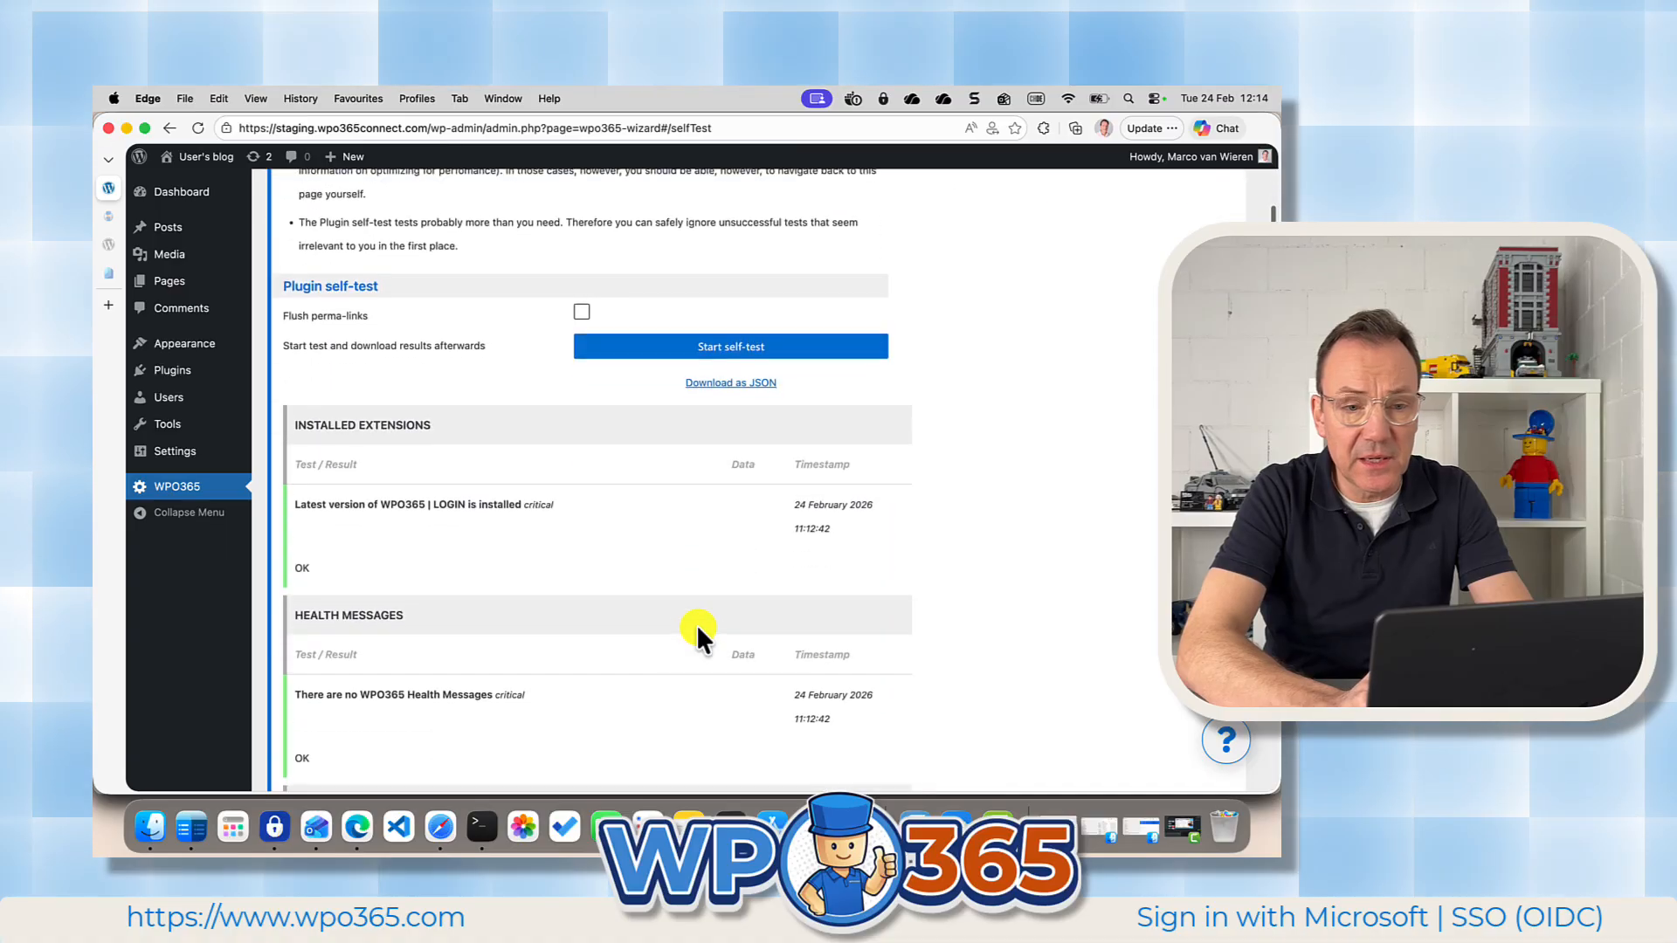
left_click(708, 353)
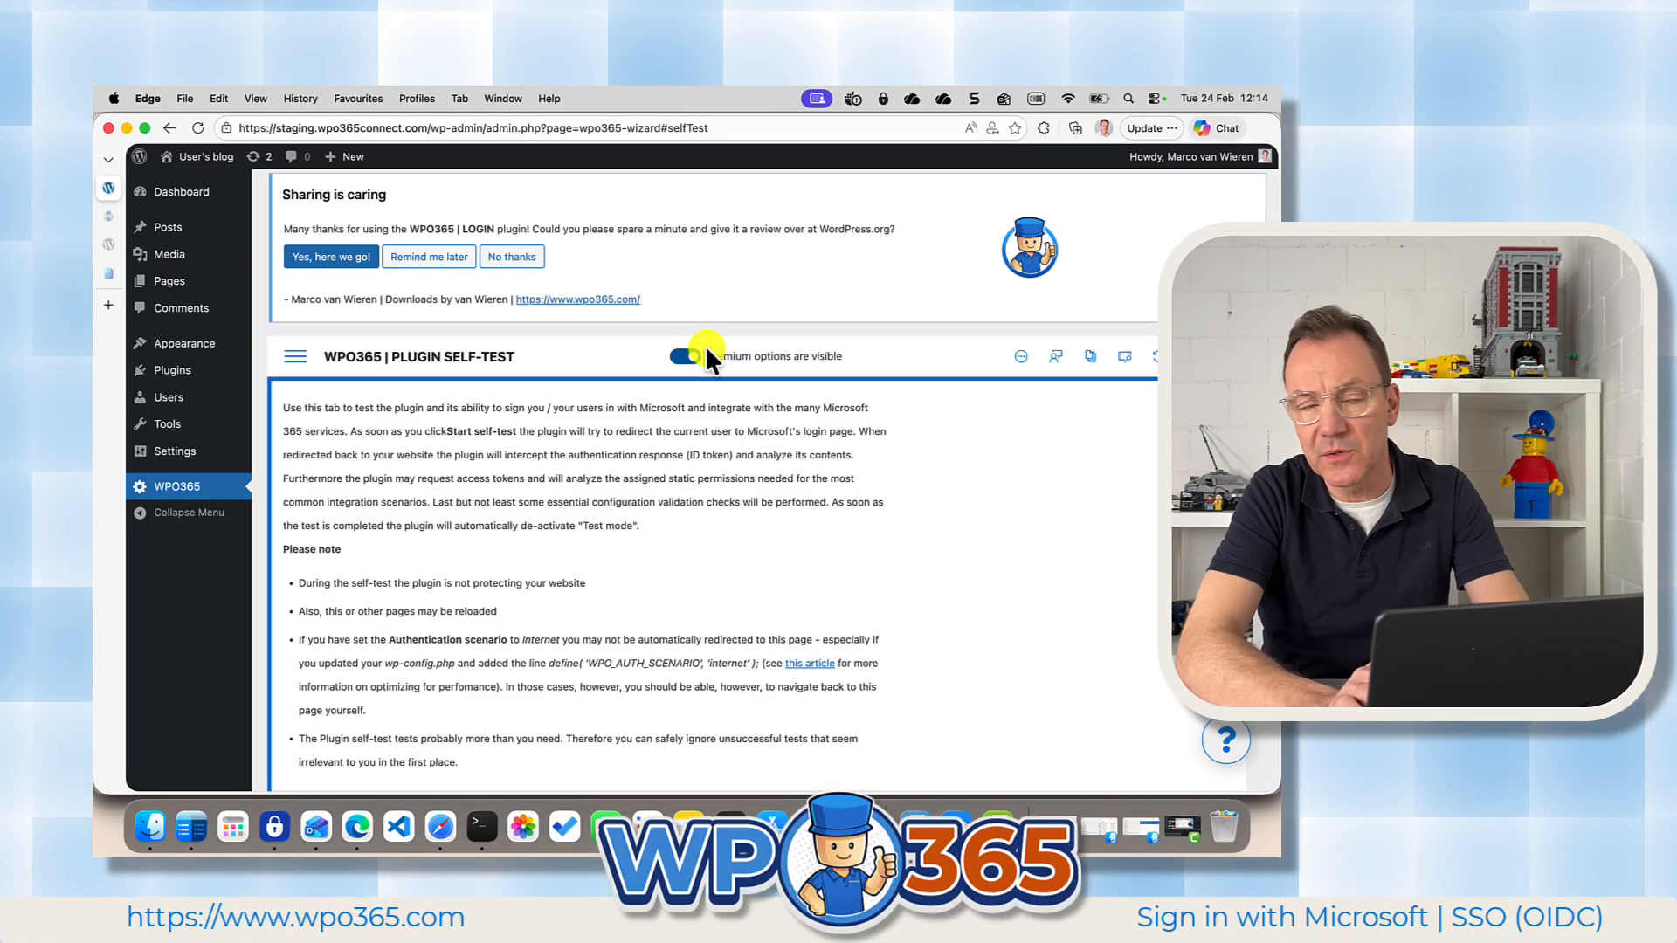
Apply the self-test's automatic fix for the check that the beta version of Microsoft Graph is selected.
scroll(595, 507, "down", 15)
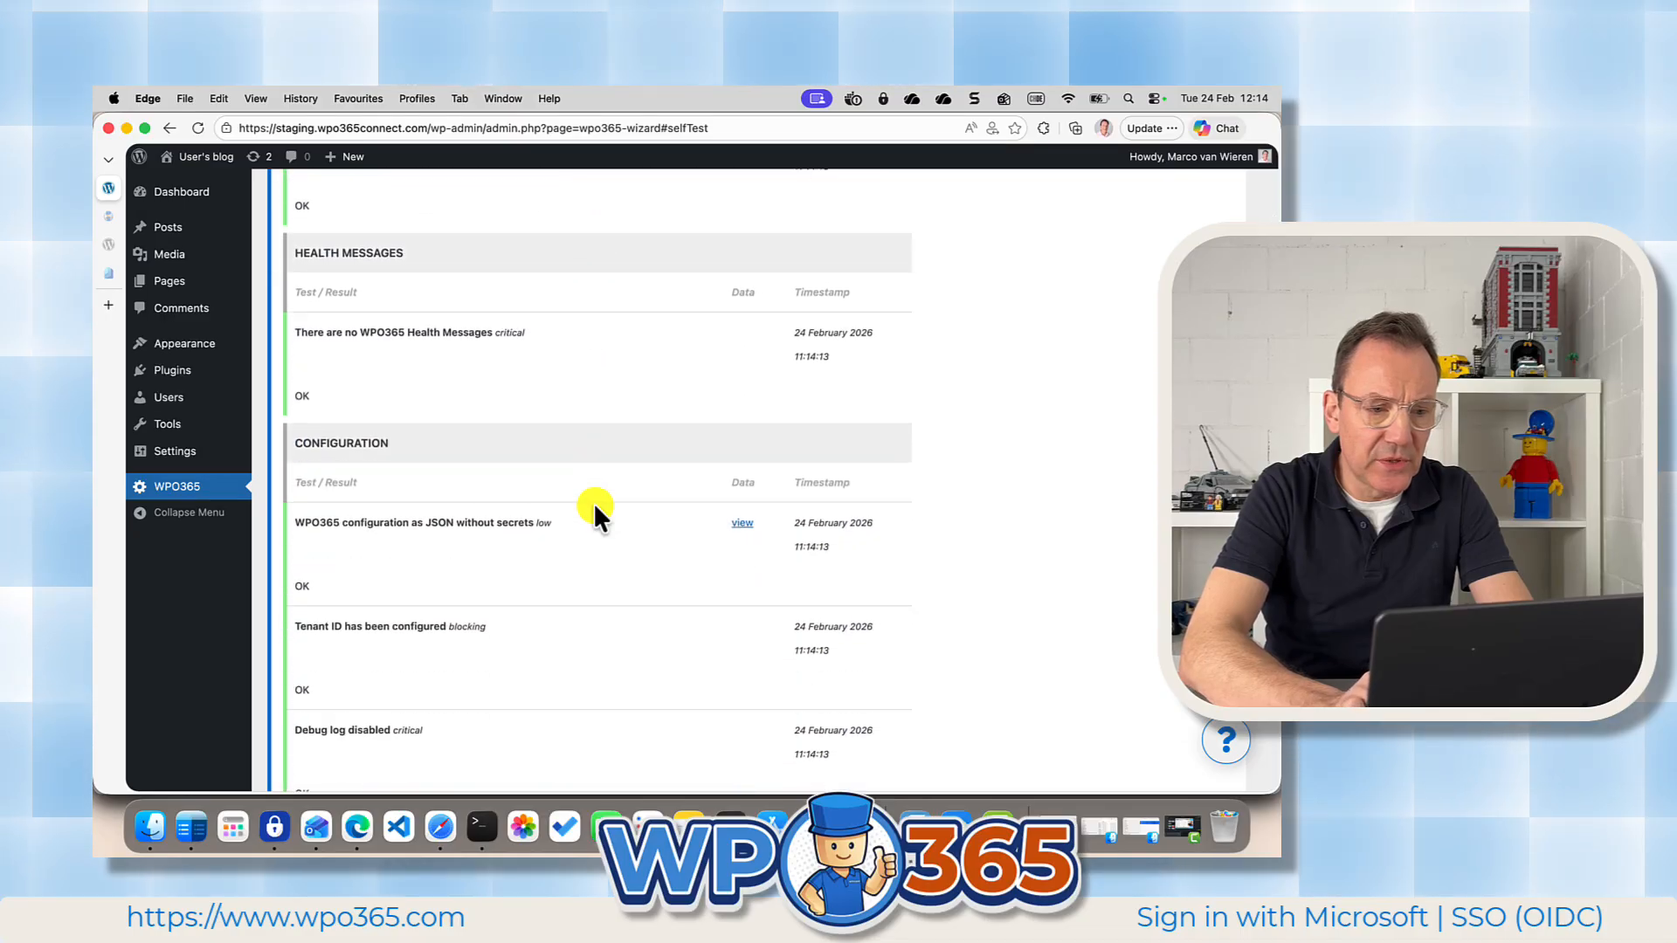
scroll(594, 512, "down", 3)
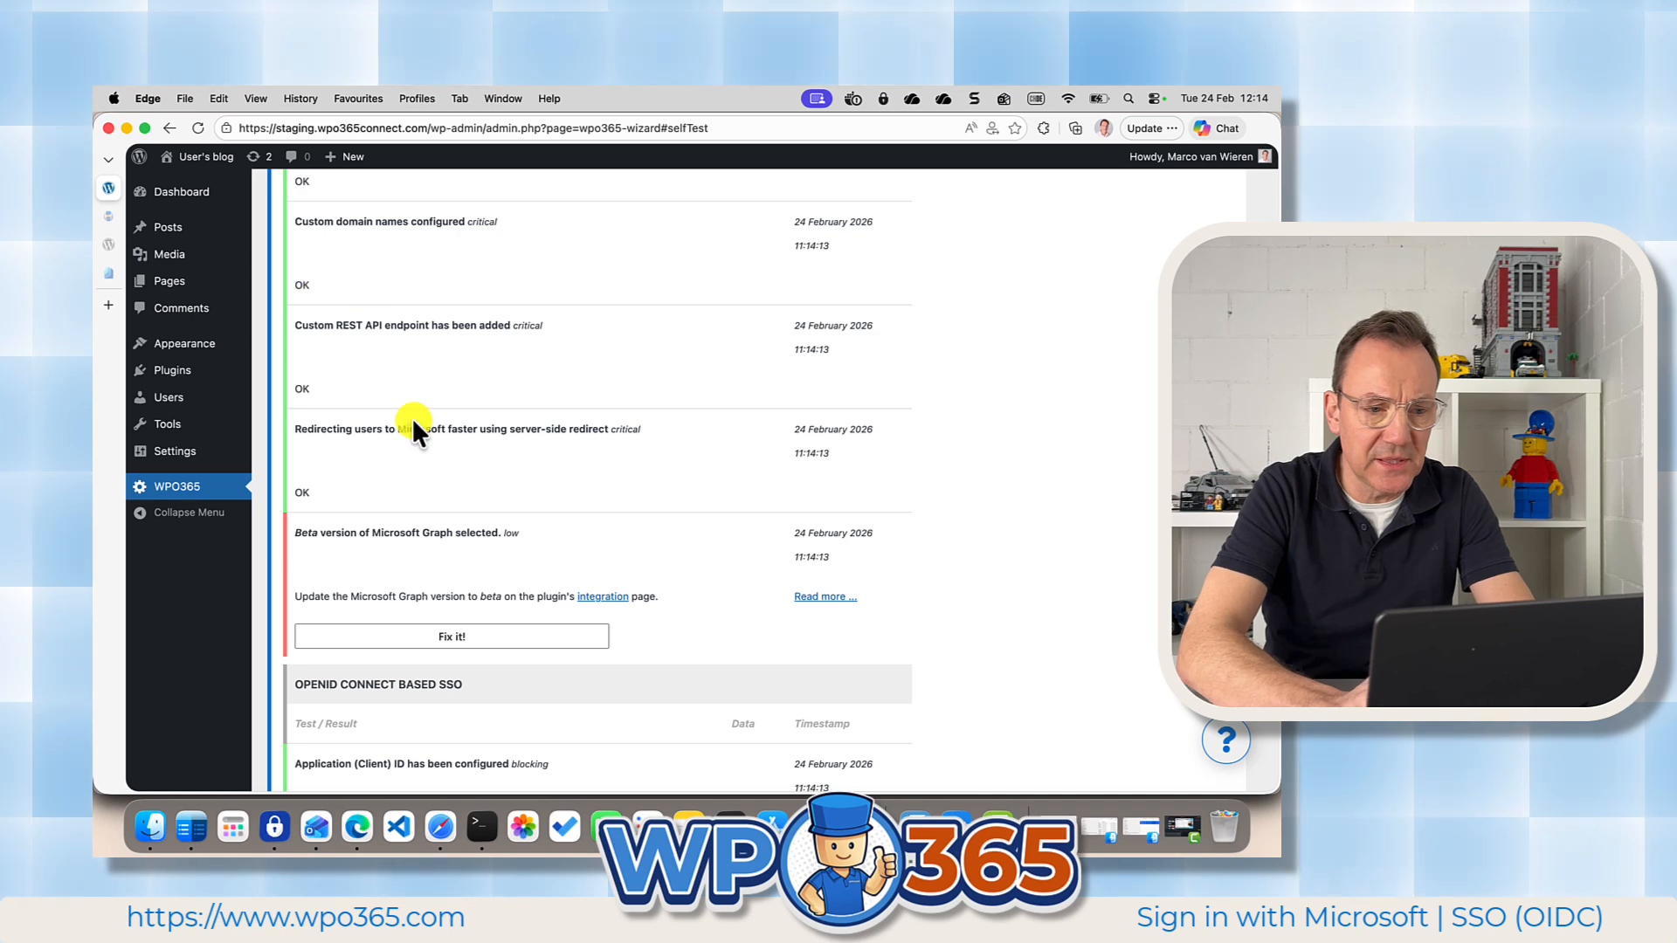
scroll(507, 477, "down", 4)
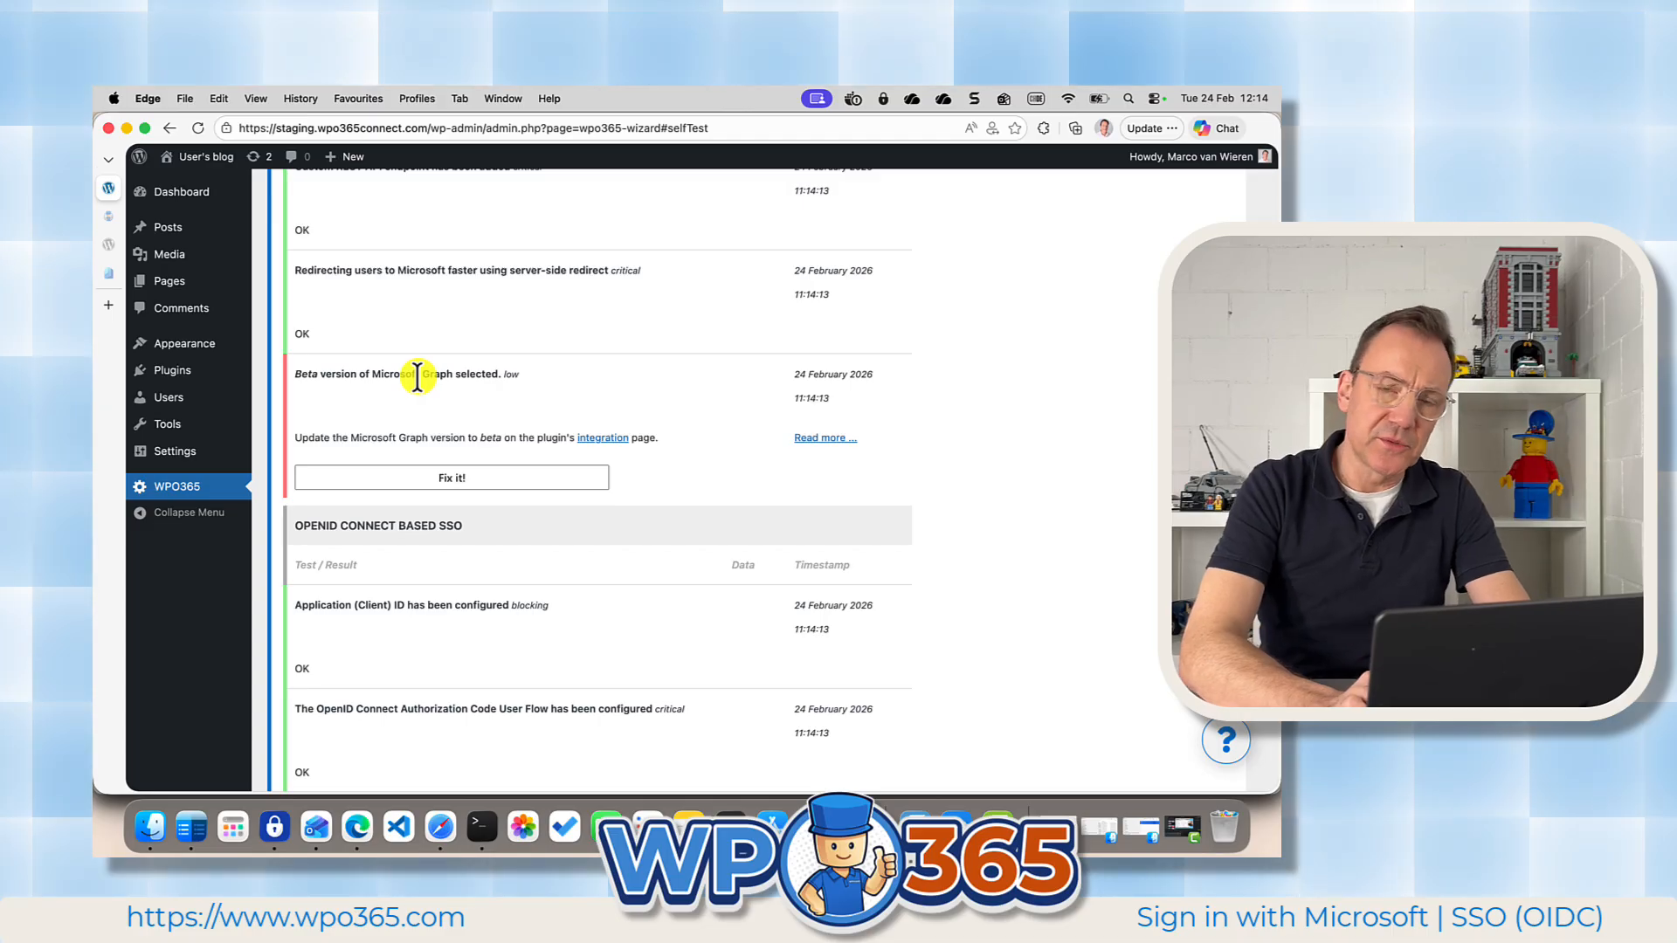
left_click(442, 479)
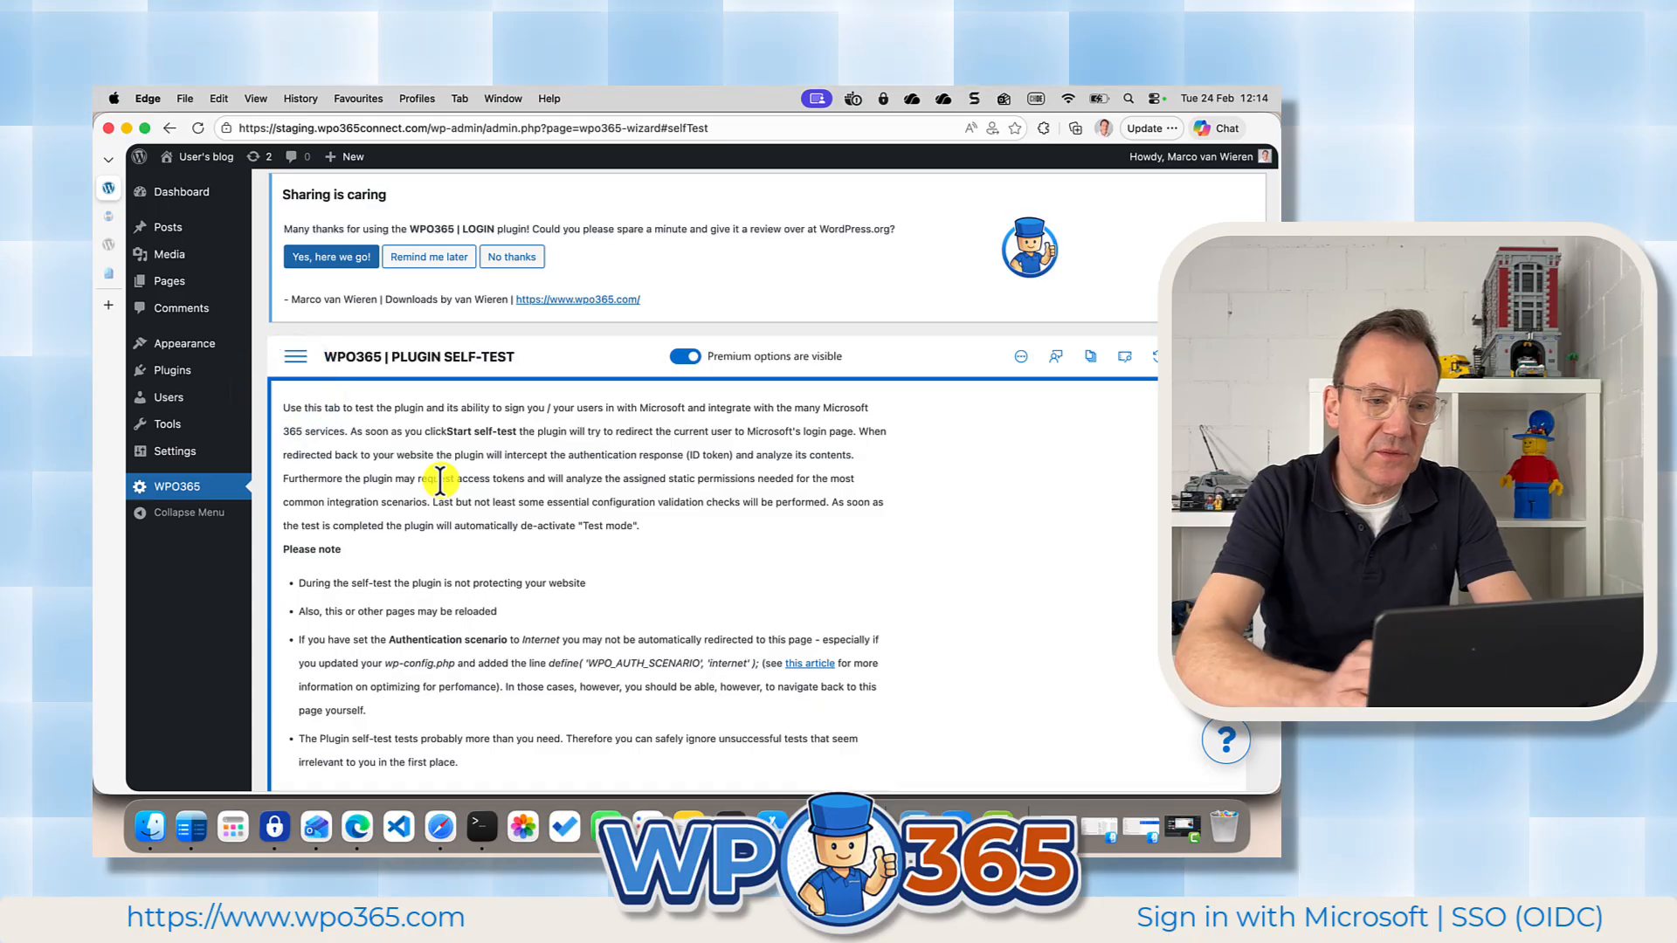
Examine the refreshed self-test results for configuration and OpenID Connect based SSO, down to the ID token decoding check.
scroll(563, 540, "down", 4)
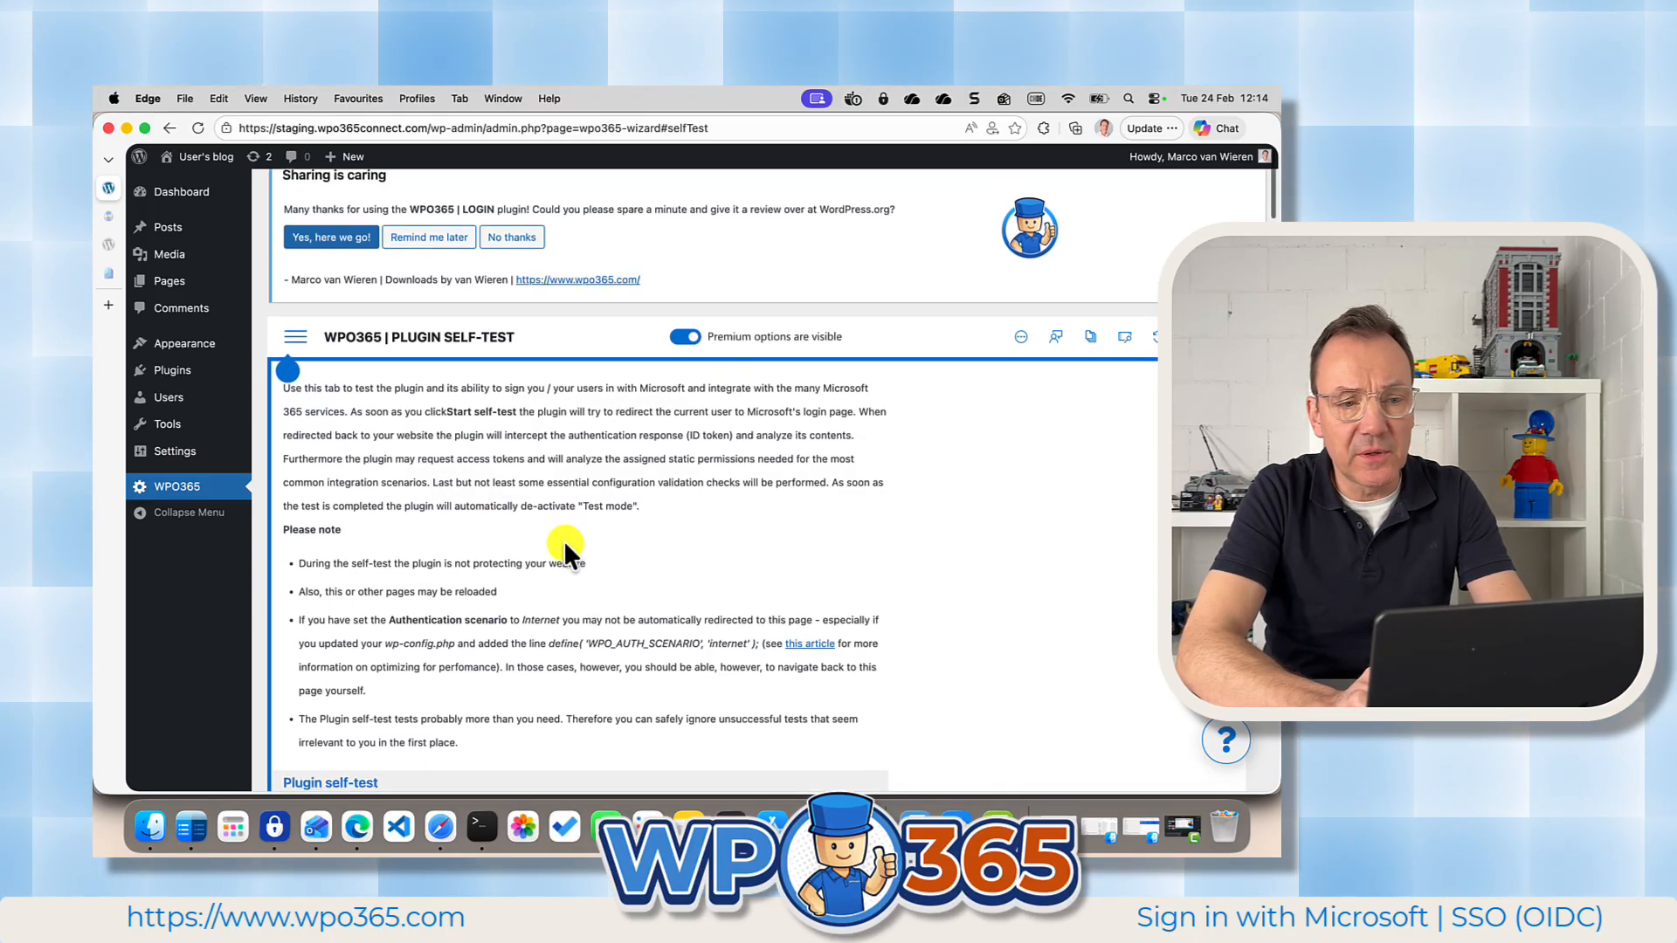
scroll(564, 540, "down", 10)
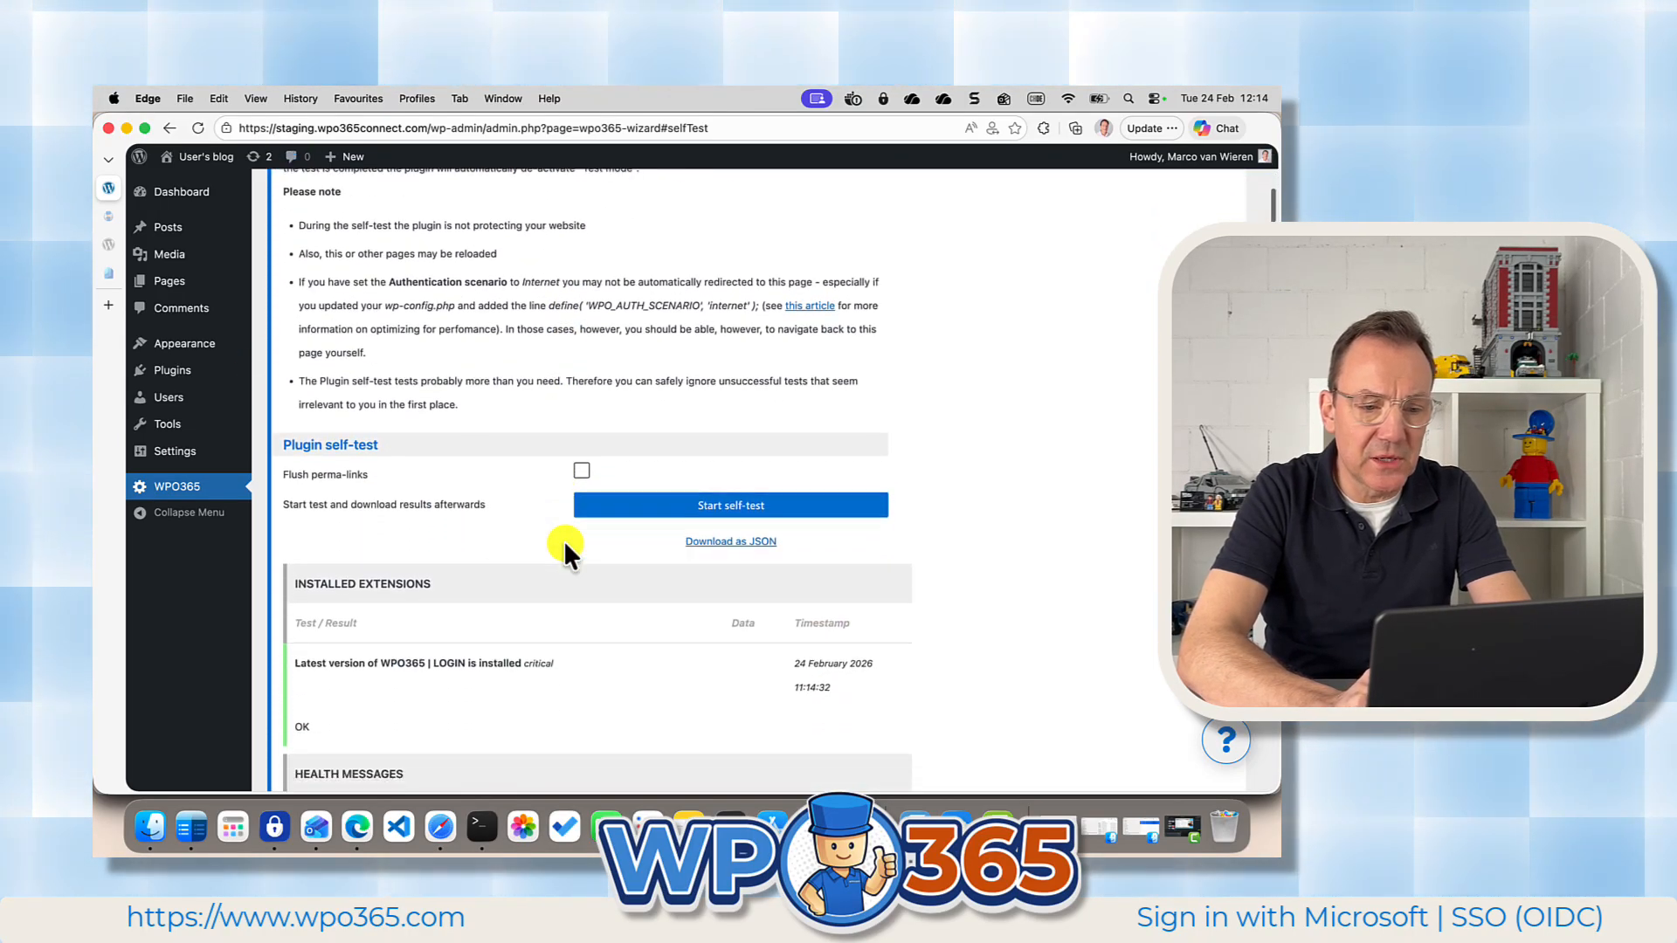
scroll(564, 540, "down", 6)
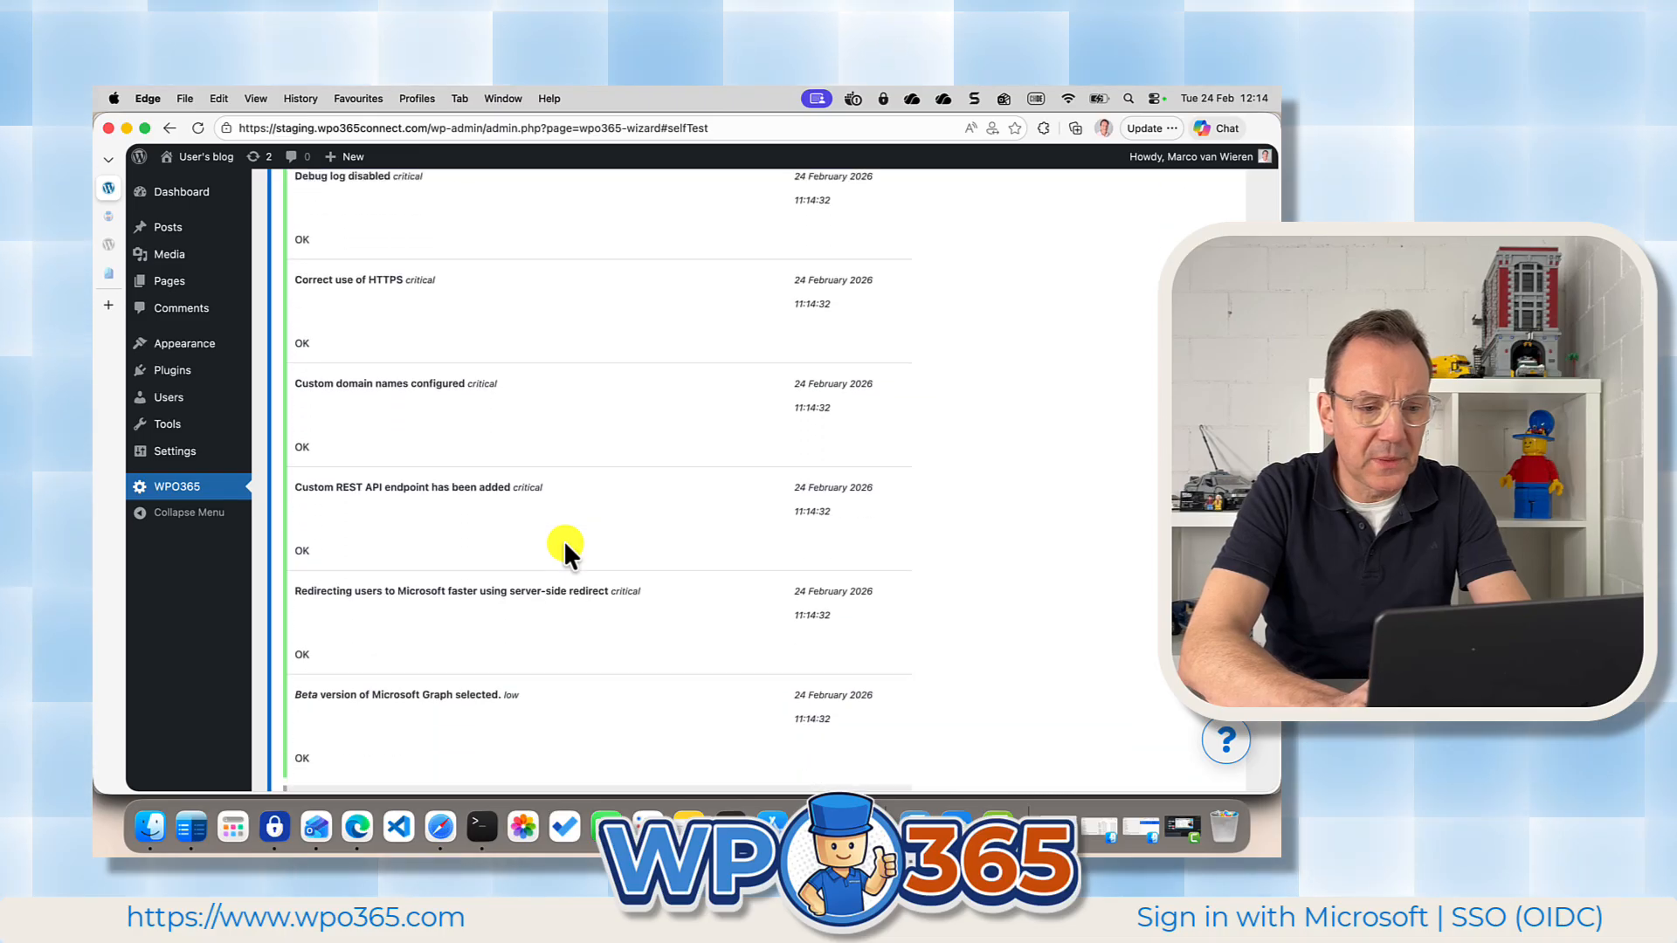
scroll(563, 539, "down", 5)
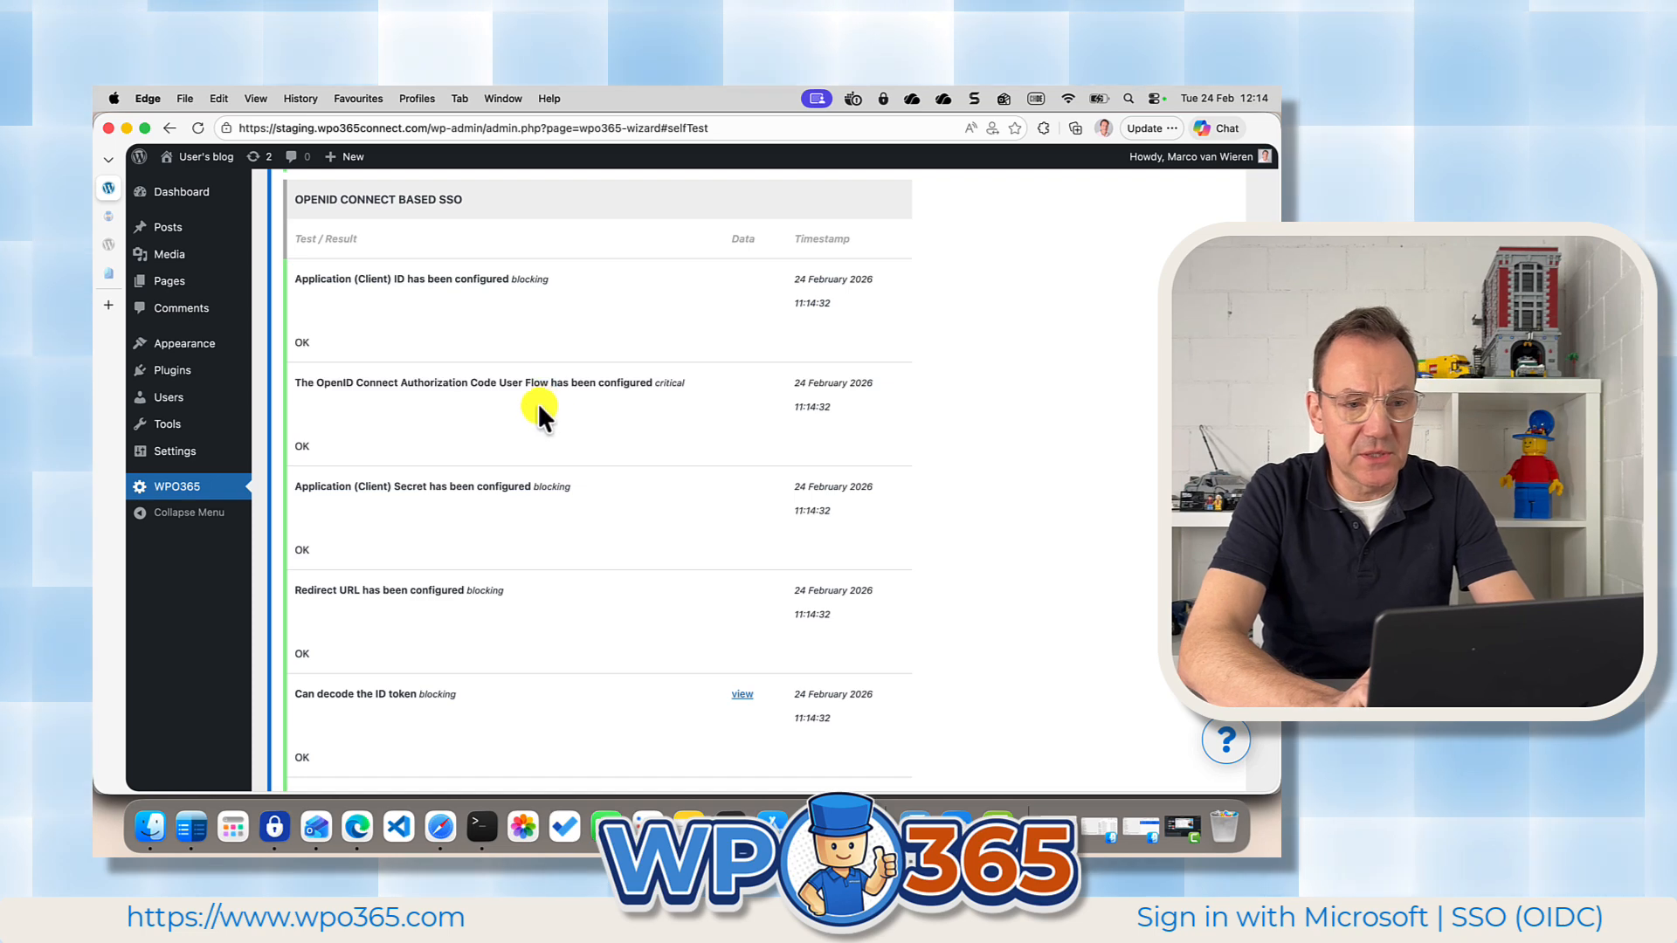
scroll(531, 459, "down", 1)
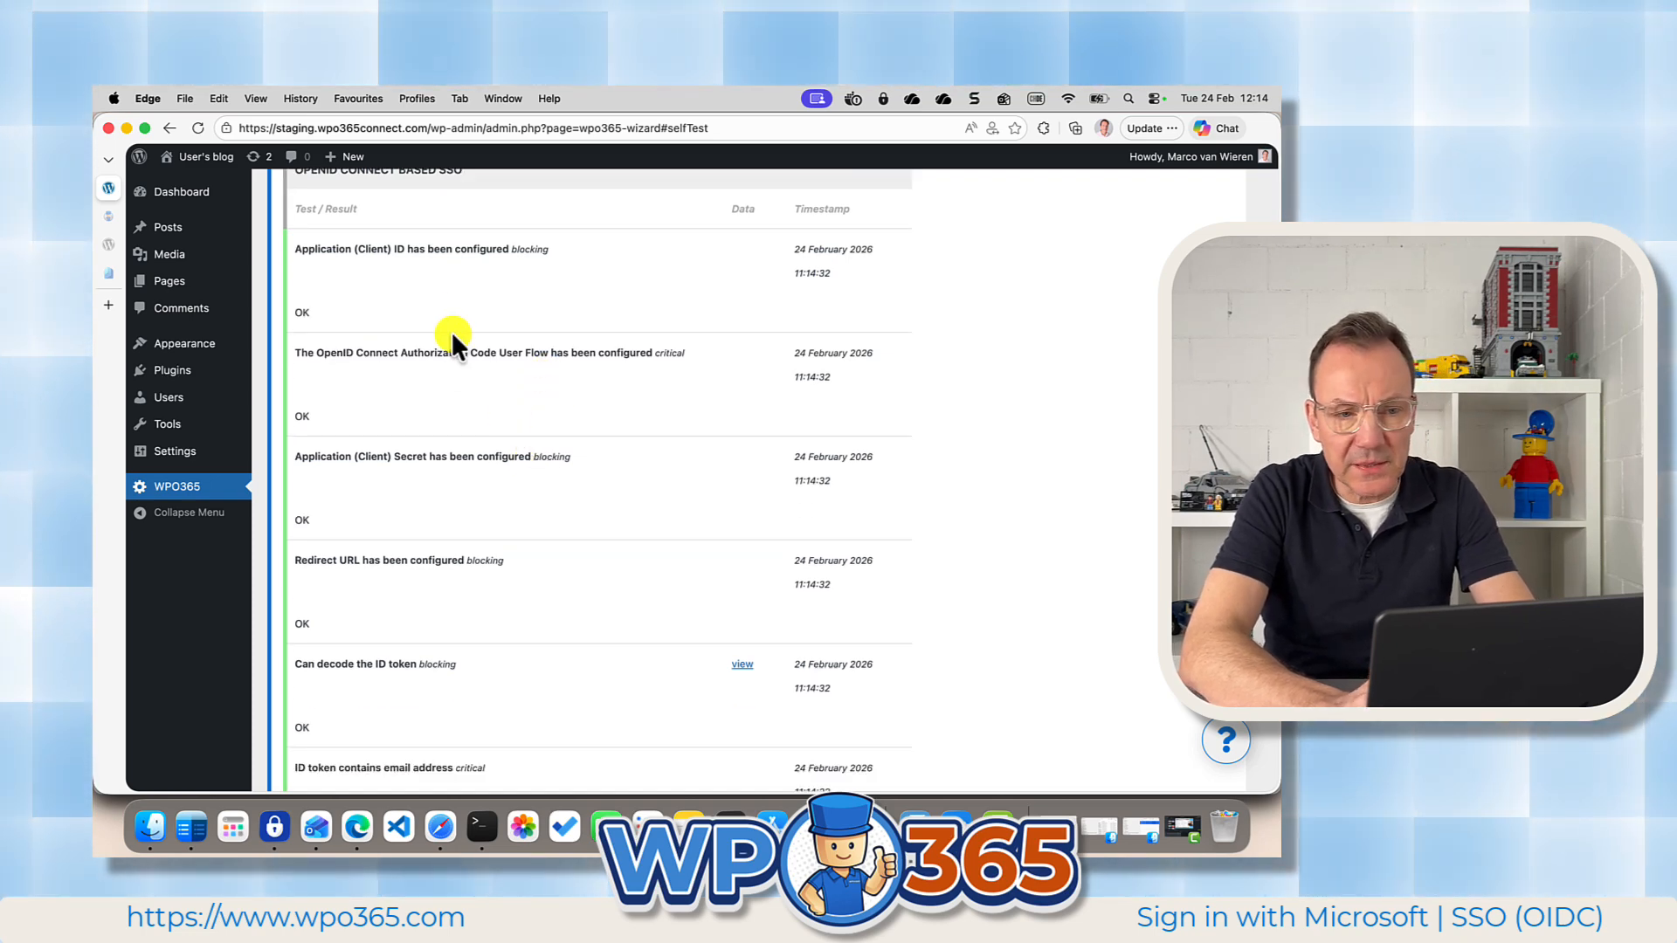
scroll(478, 461, "down", 5)
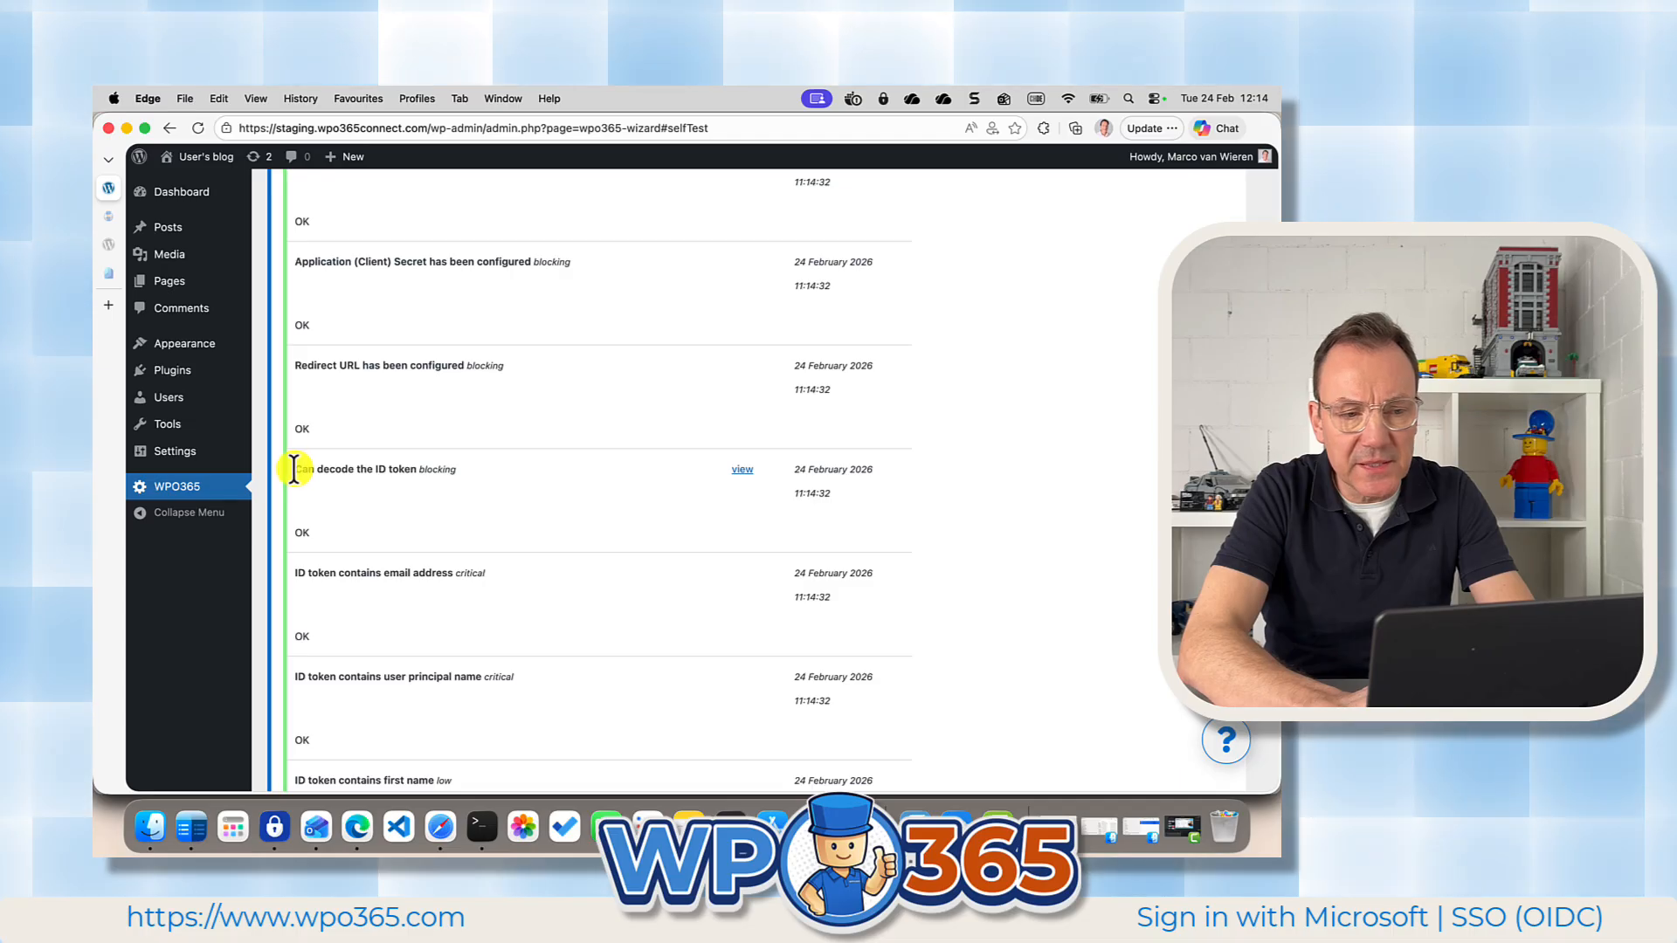
left_click_drag(378, 463, 502, 490)
left_click(597, 523)
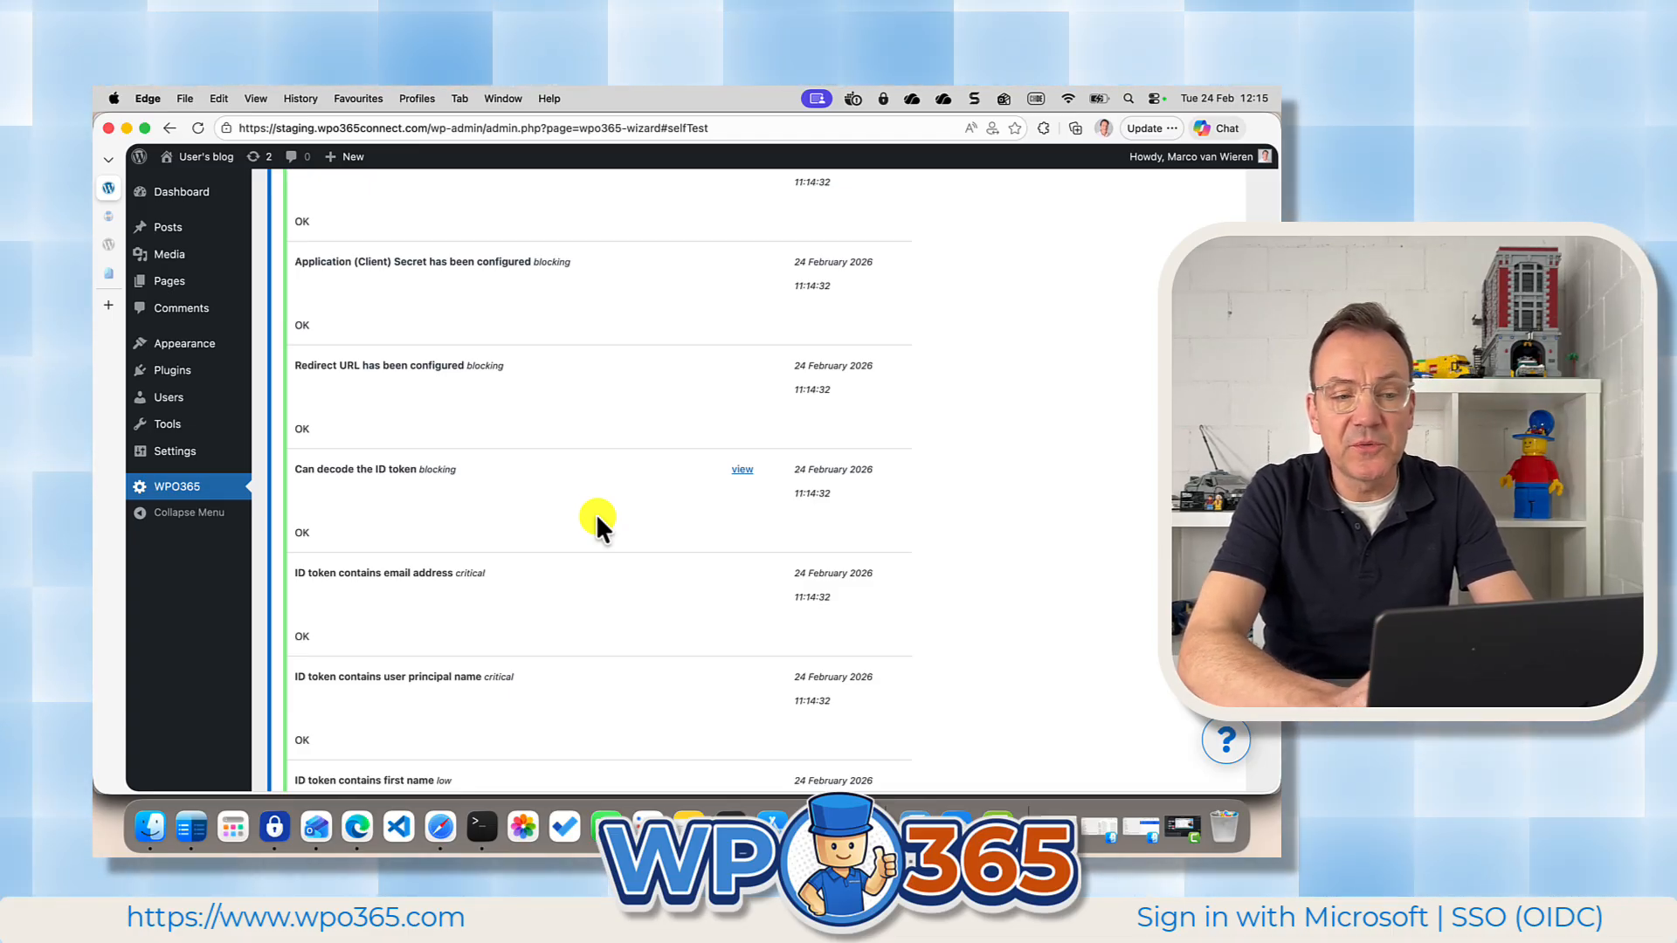
View the claims of the decoded ID token from the self-test results, then close the details.
left_click(743, 473)
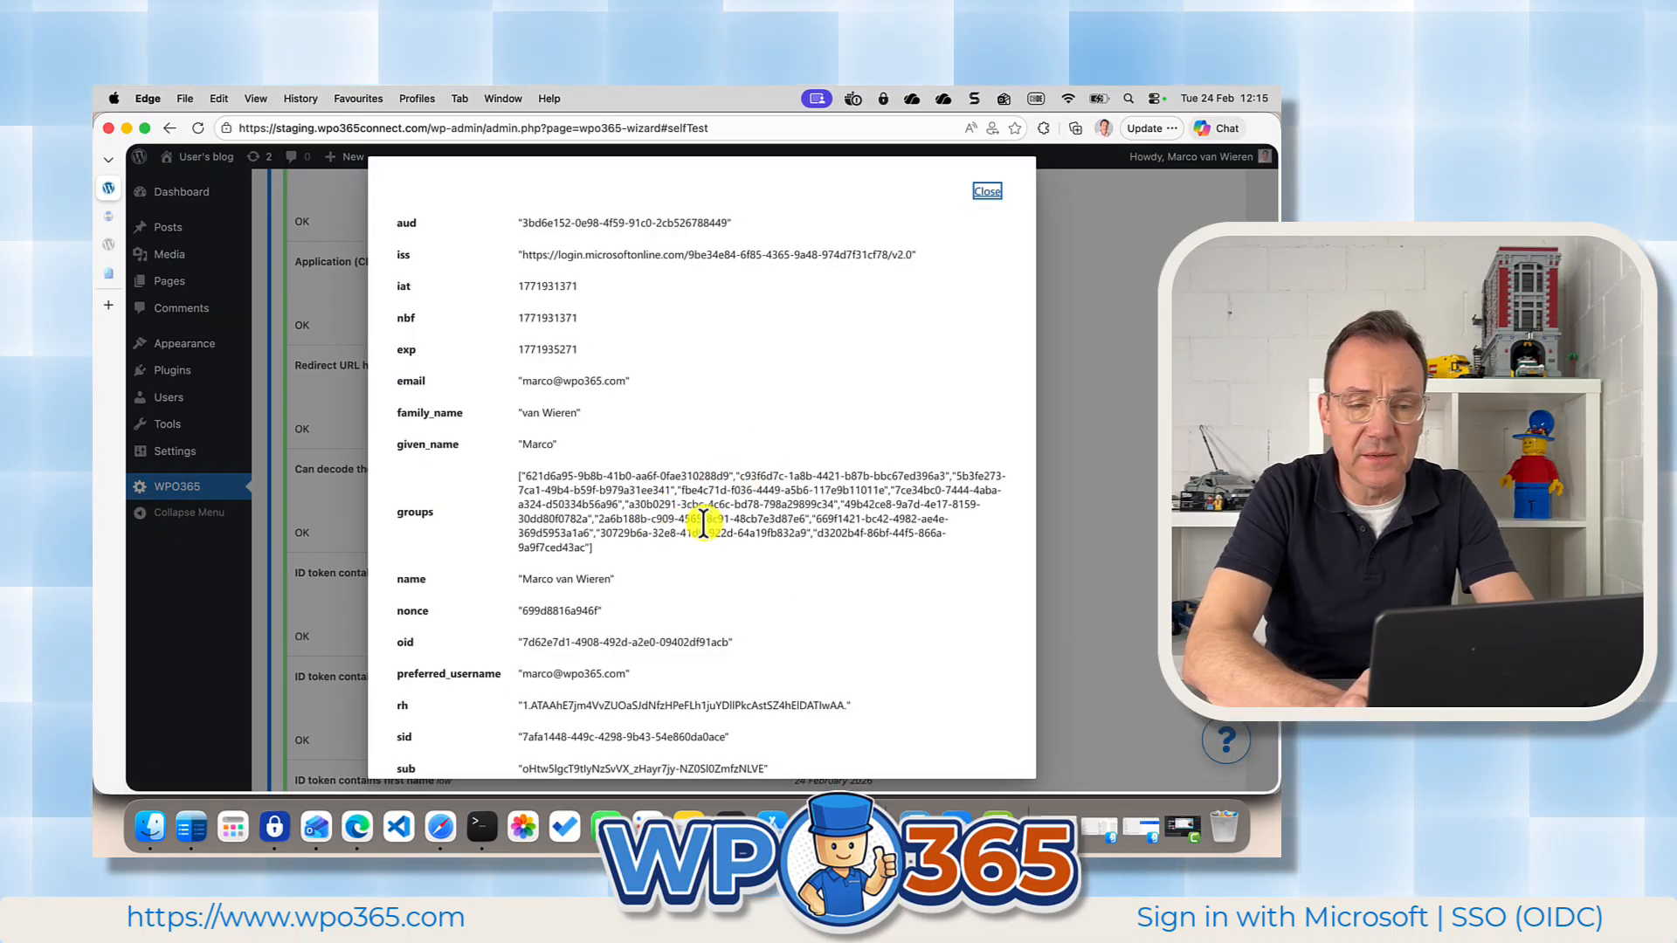
scroll(580, 633, "down", 5)
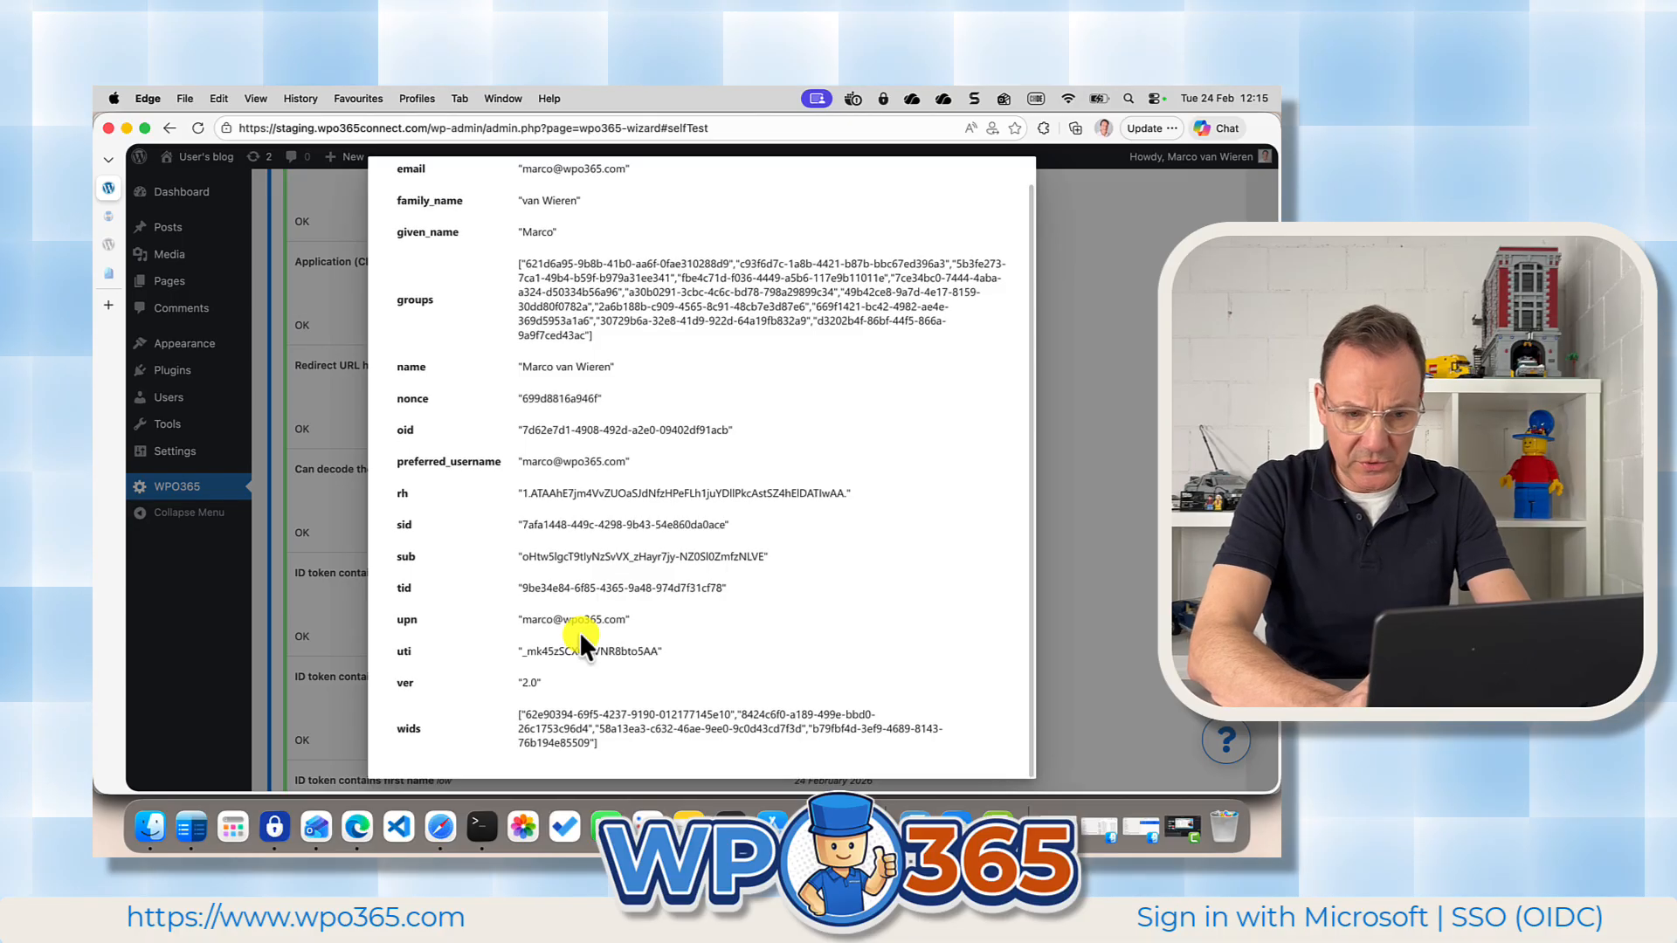
scroll(581, 638, "up", 3)
scroll(580, 633, "up", 2)
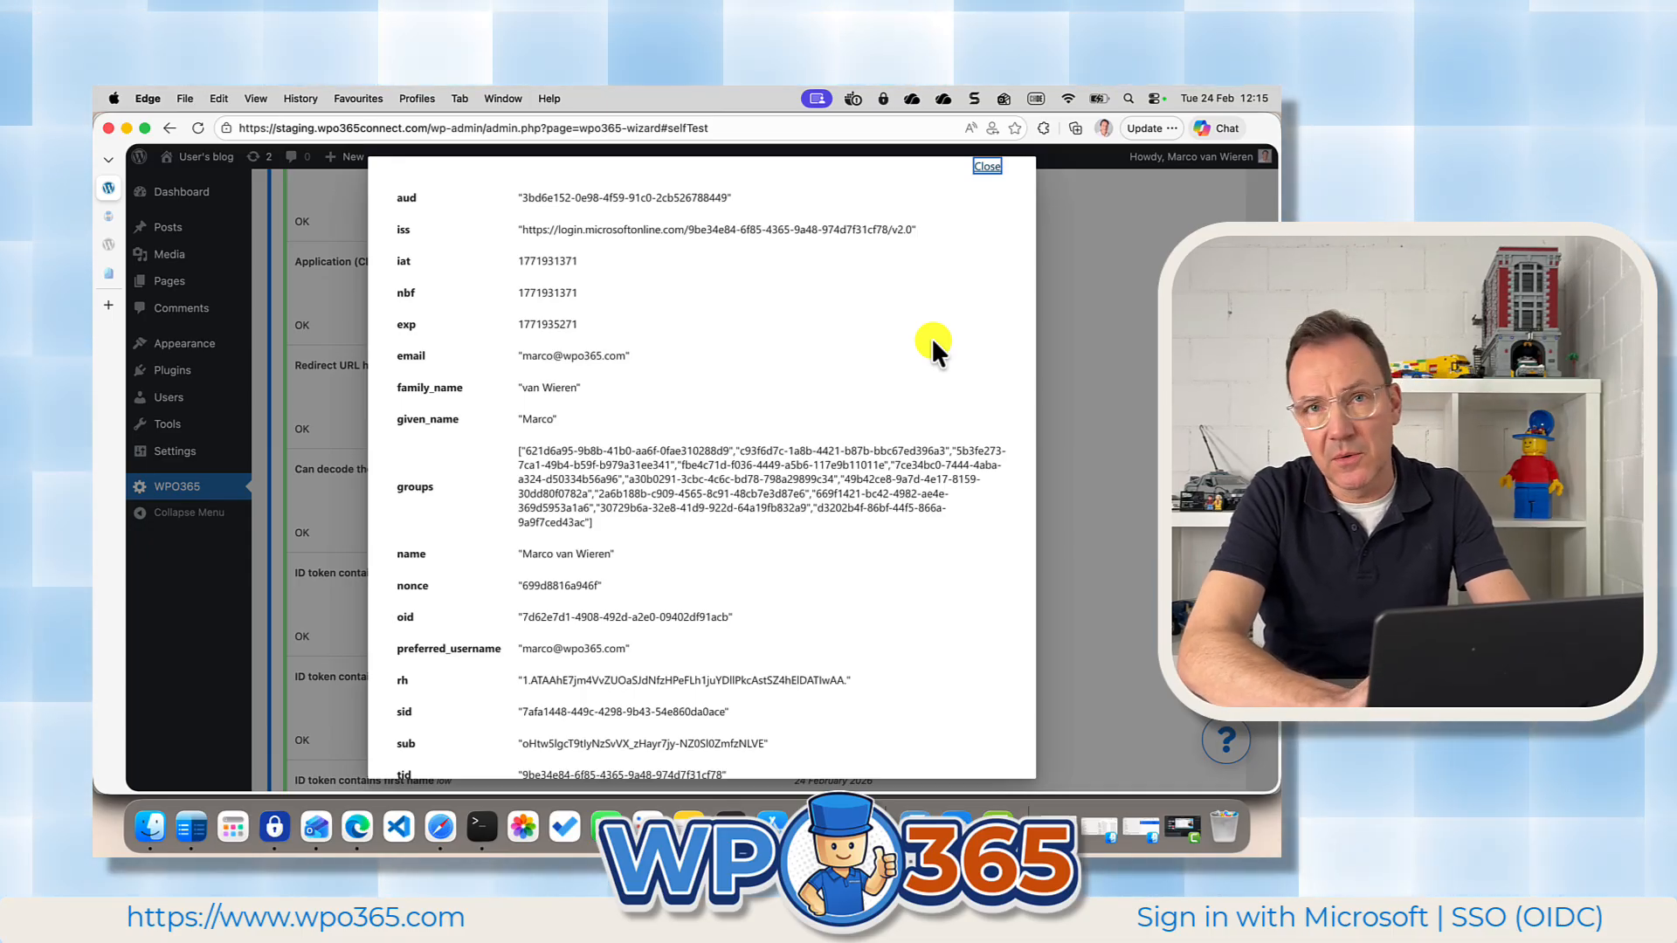
left_click(986, 169)
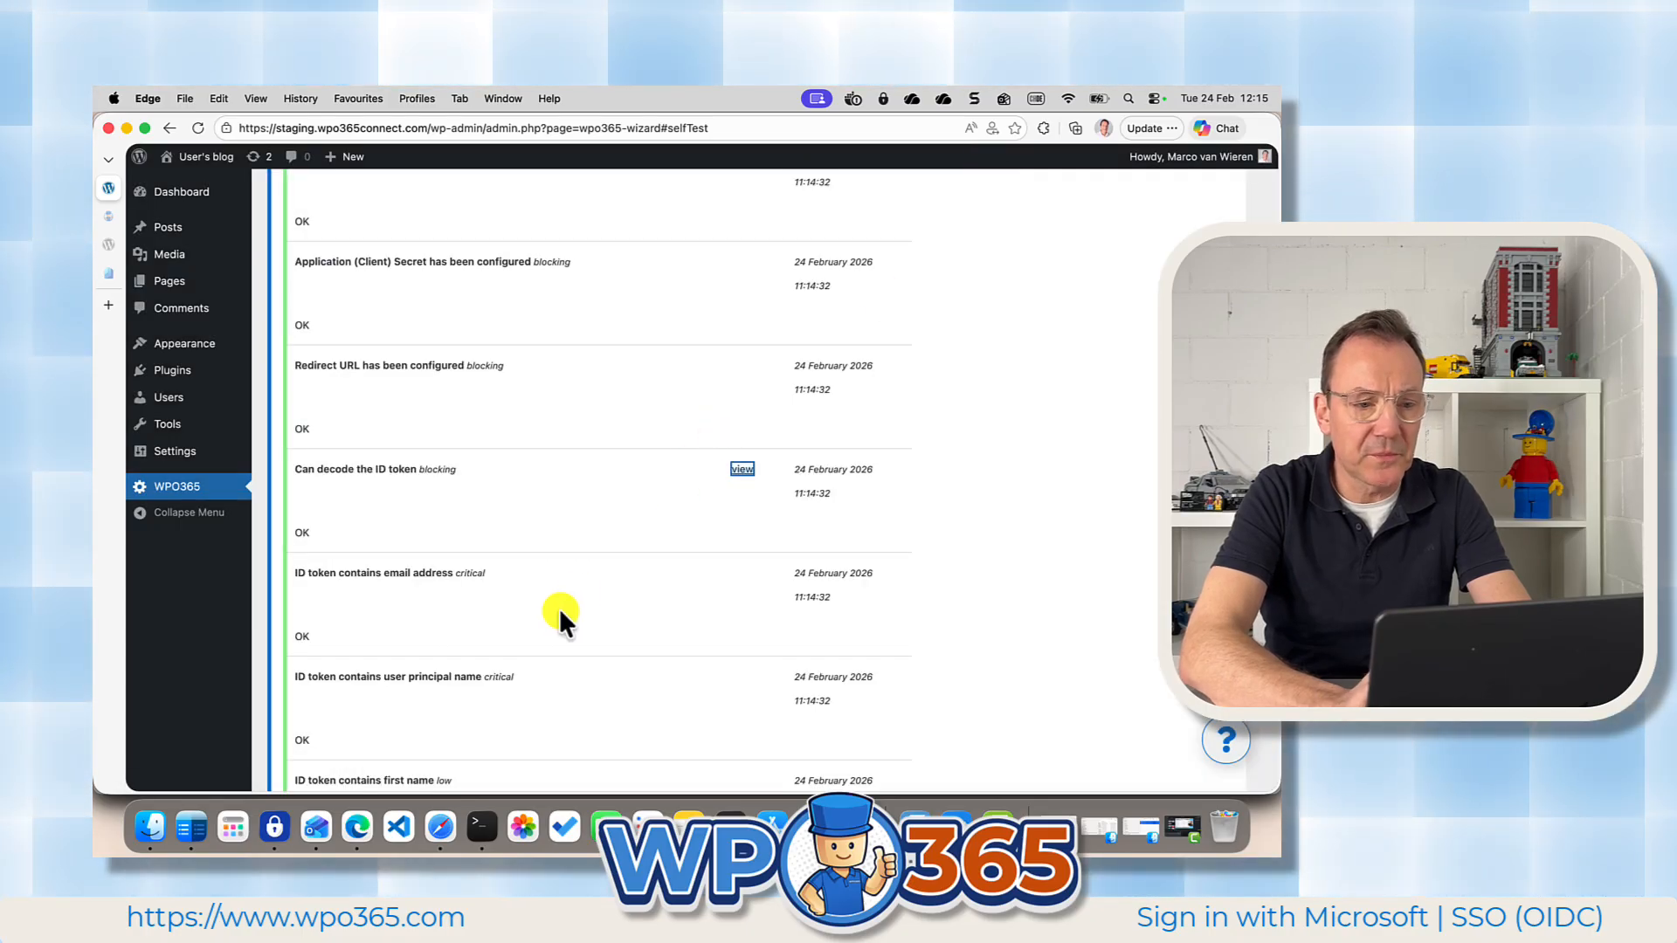
Examine the remaining self-test results, from the ID token claims and delegated permissions through access tokens, Profile+, Mail, Roles + Access, Avatar, Sync and M365 Apps.
scroll(560, 598, "down", 5)
scroll(559, 595, "down", 8)
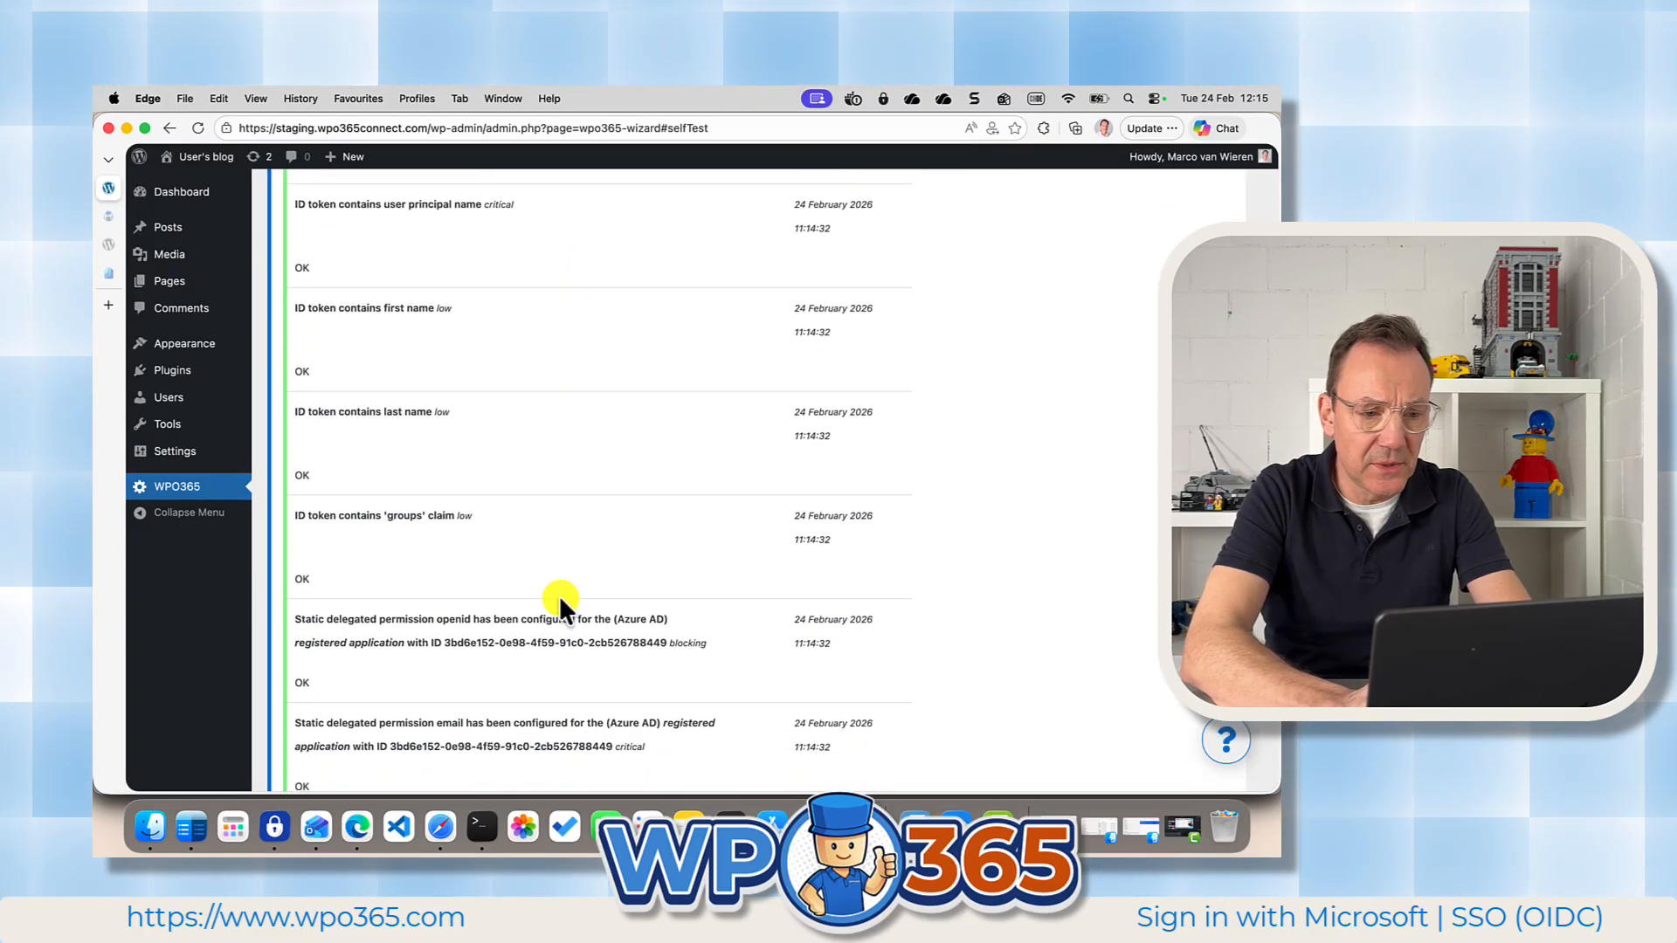
scroll(560, 596, "down", 5)
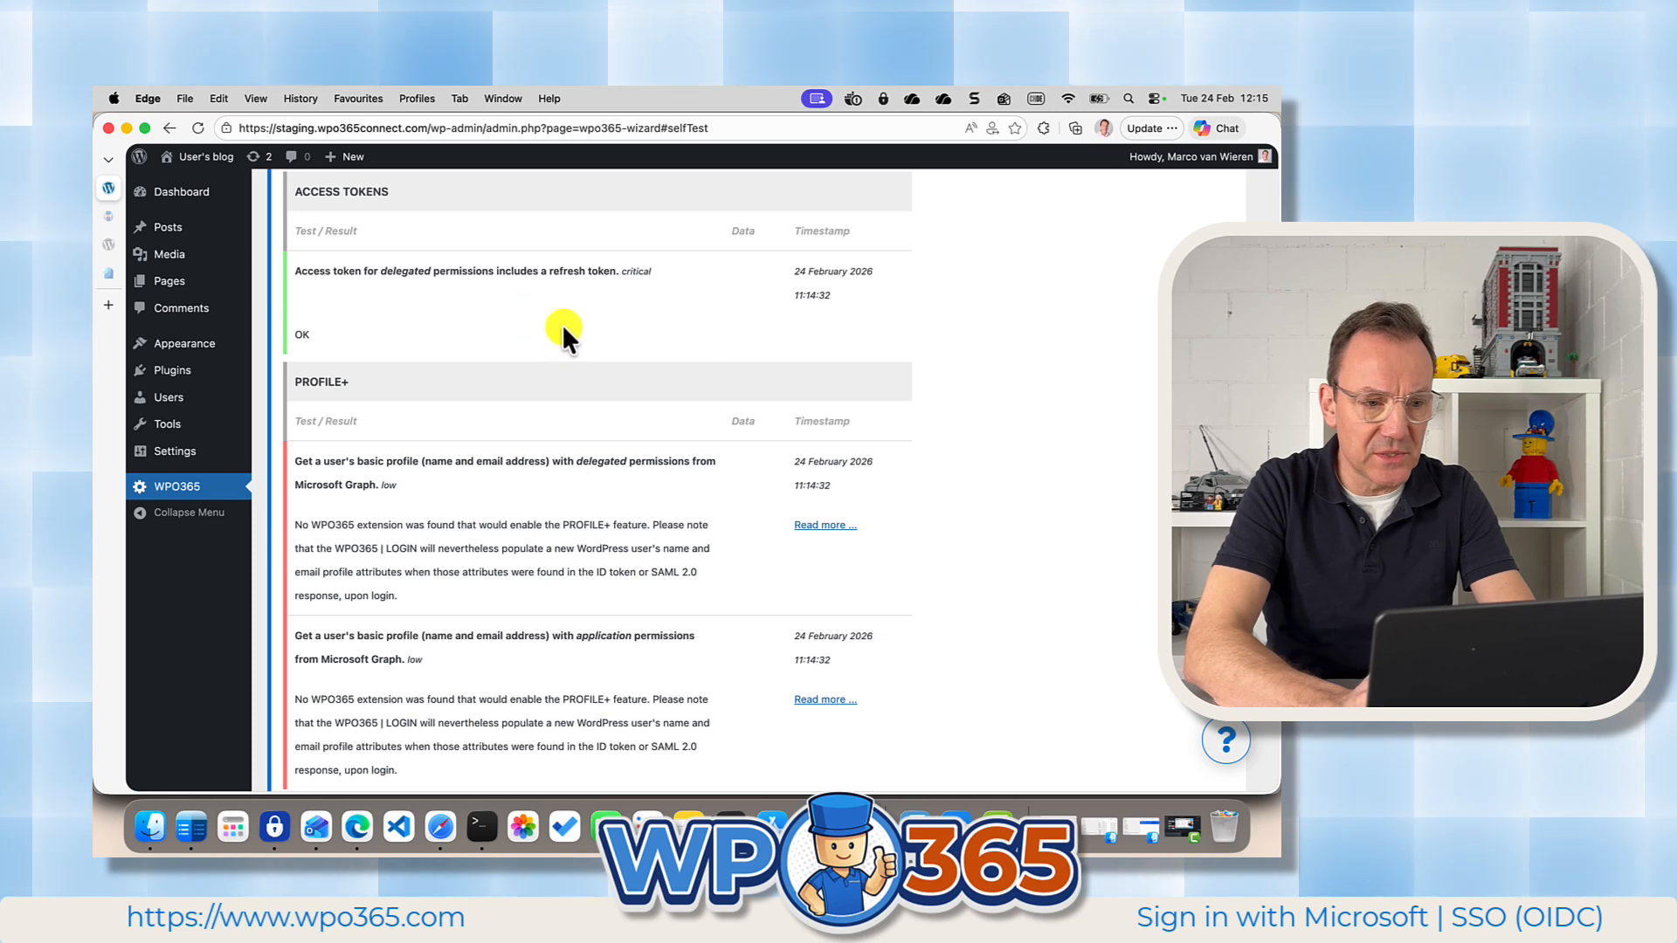
scroll(526, 548, "down", 10)
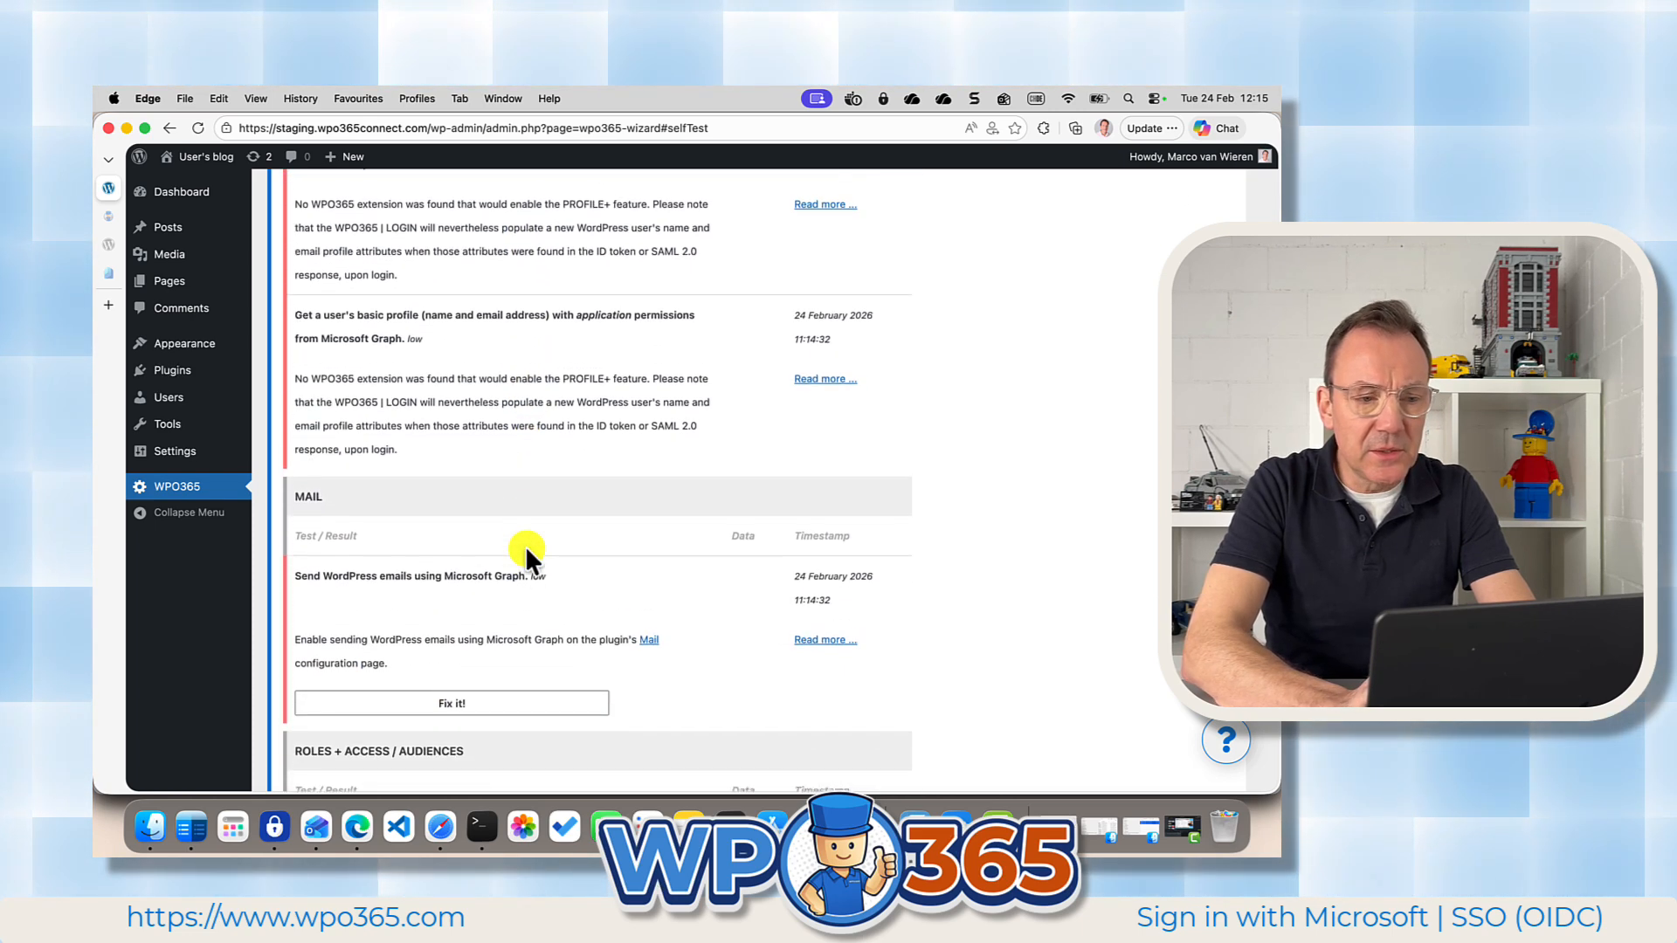
scroll(526, 548, "down", 4)
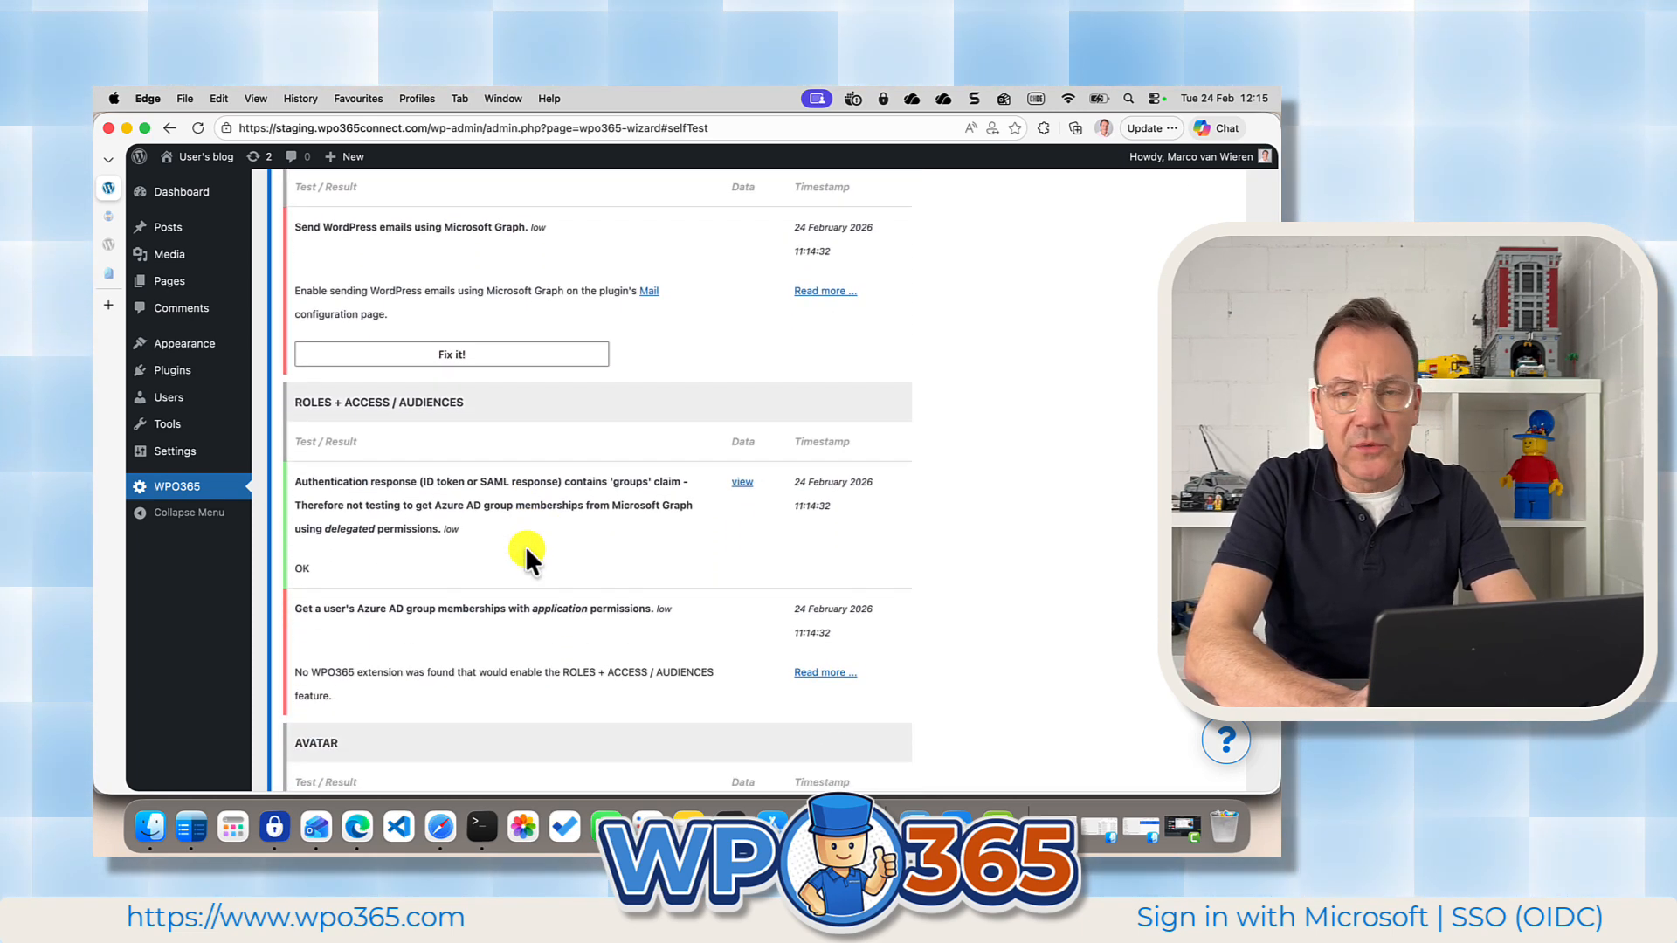
scroll(526, 549, "down", 5)
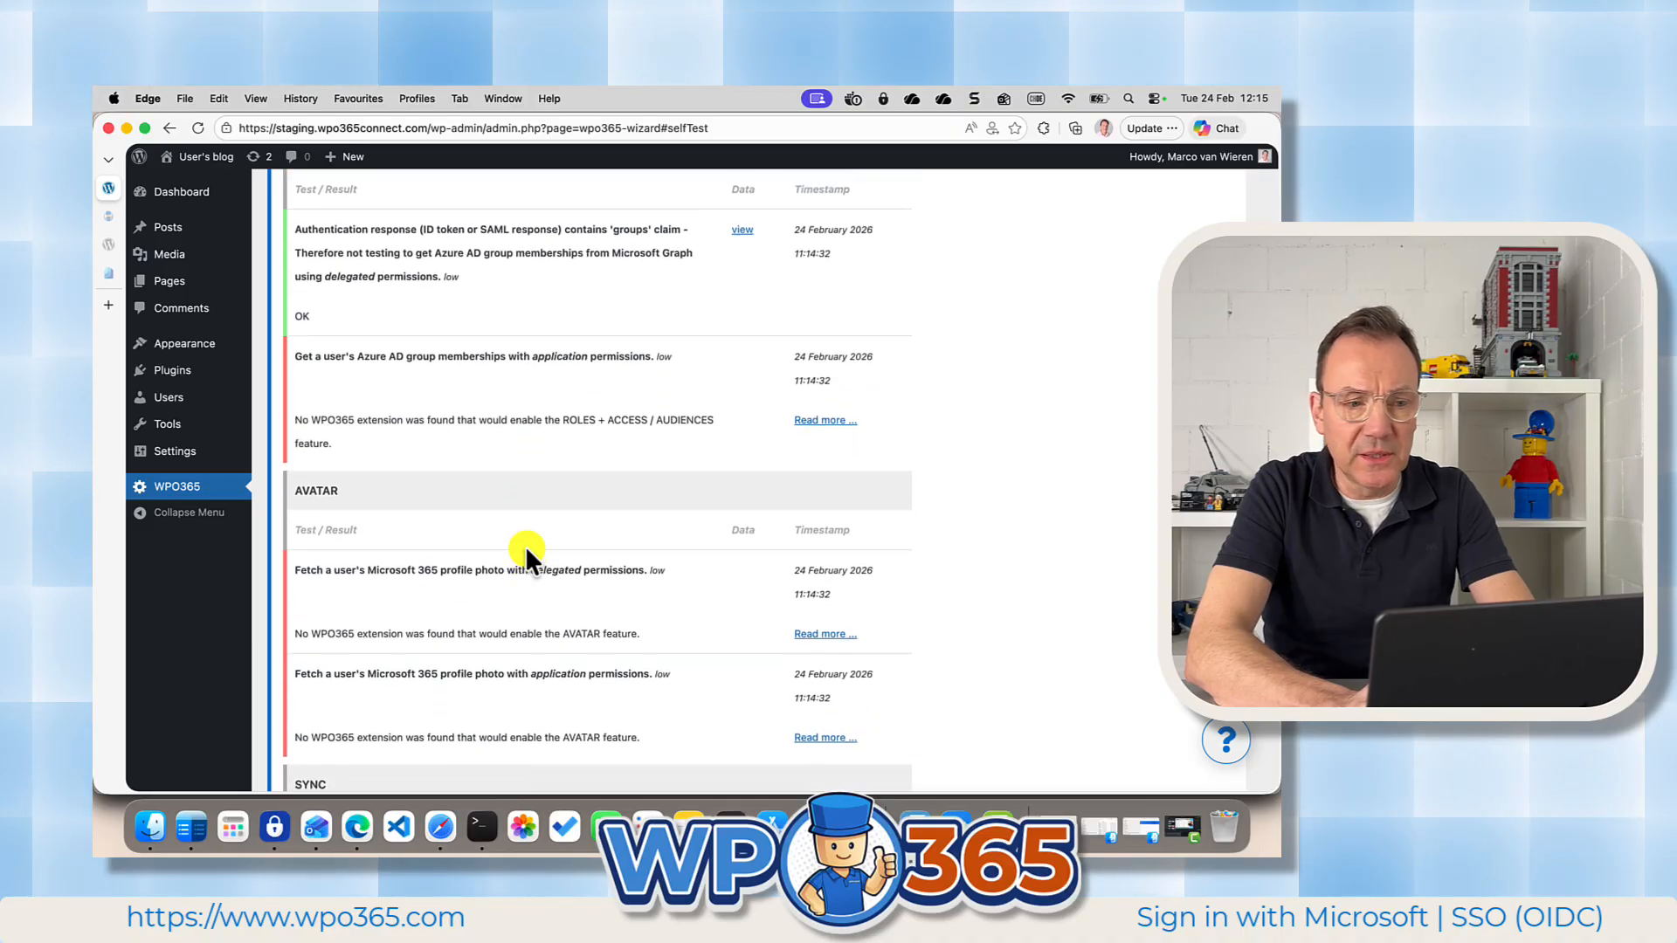
scroll(526, 548, "down", 4)
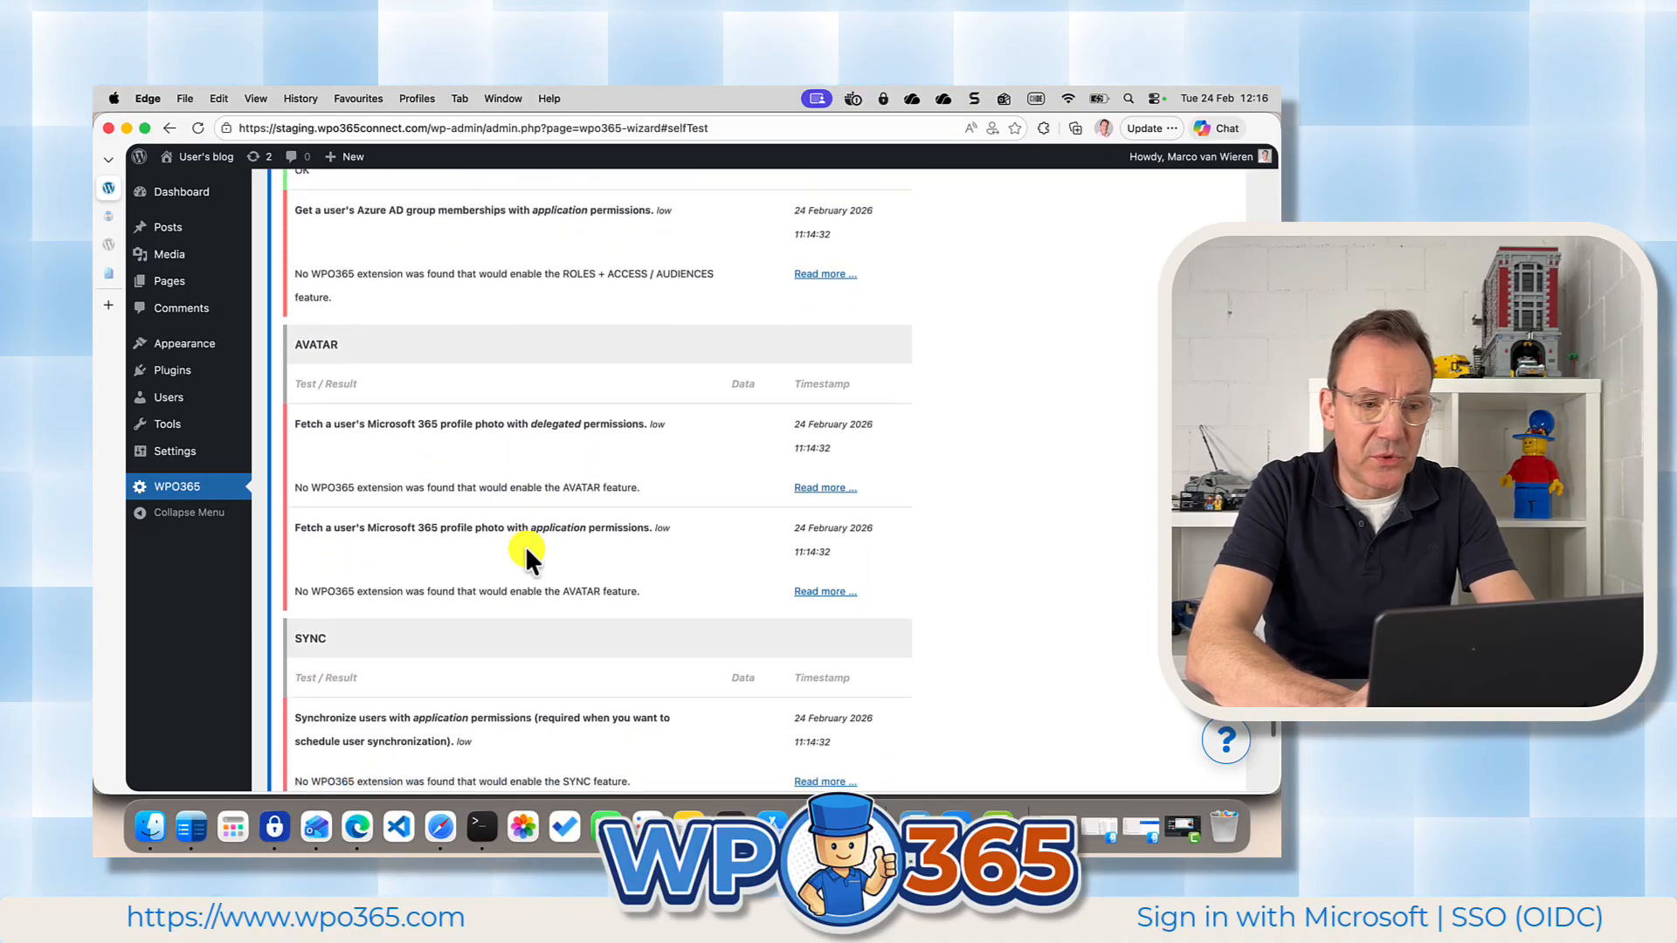
scroll(526, 547, "down", 1)
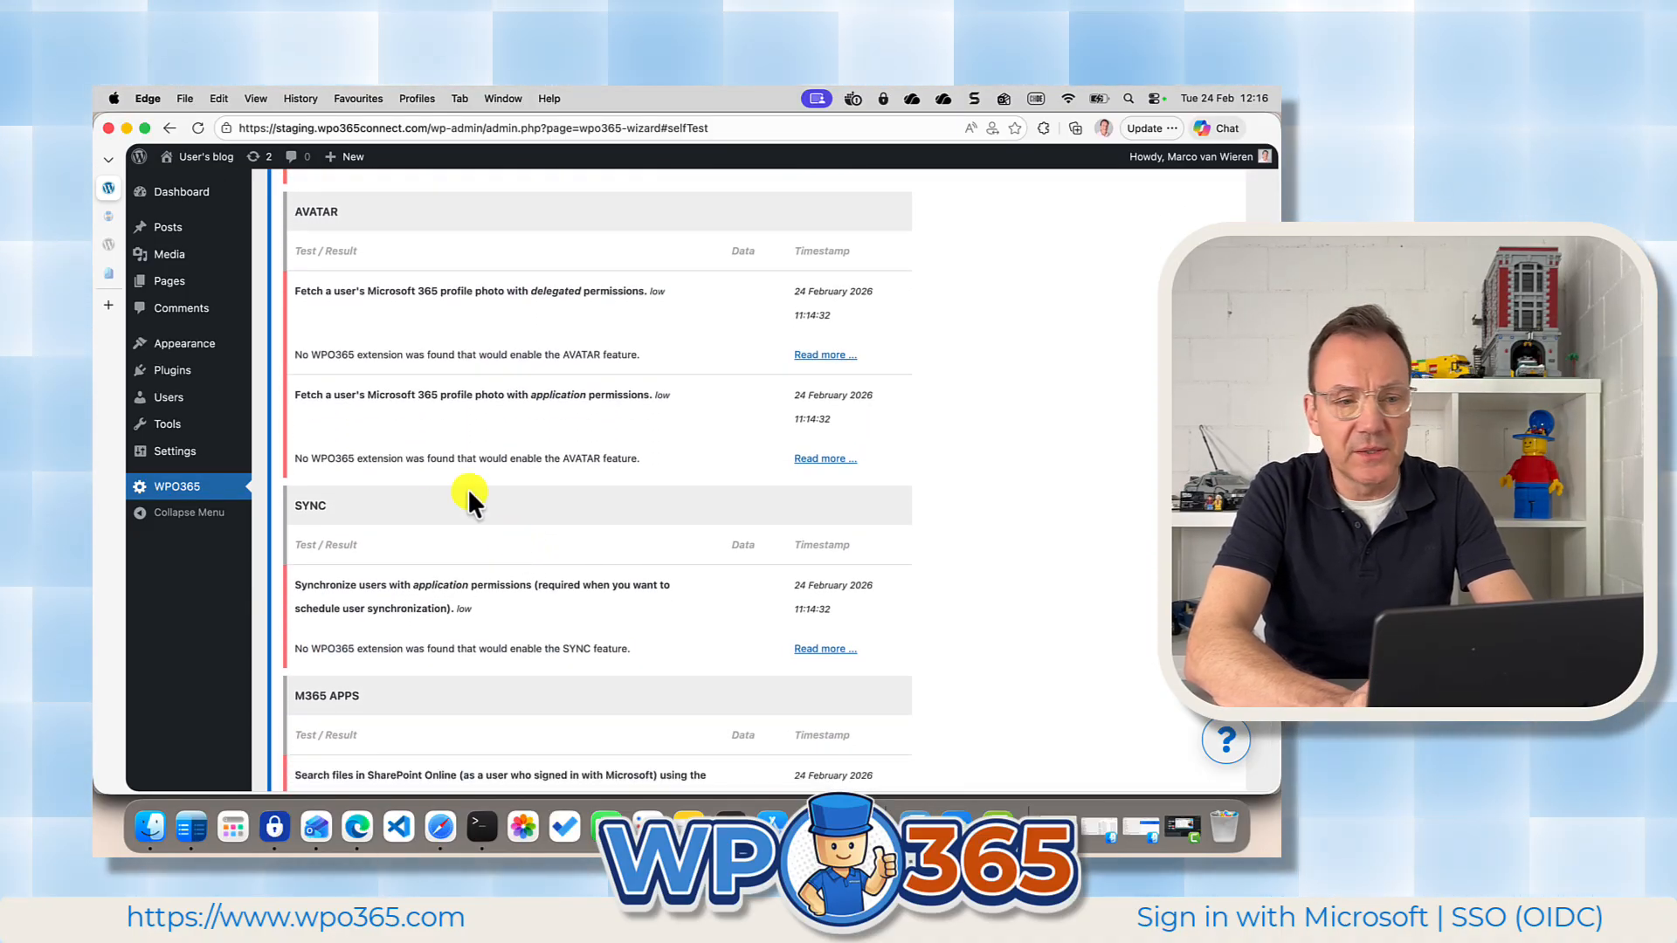
left_click_drag(296, 462, 567, 465)
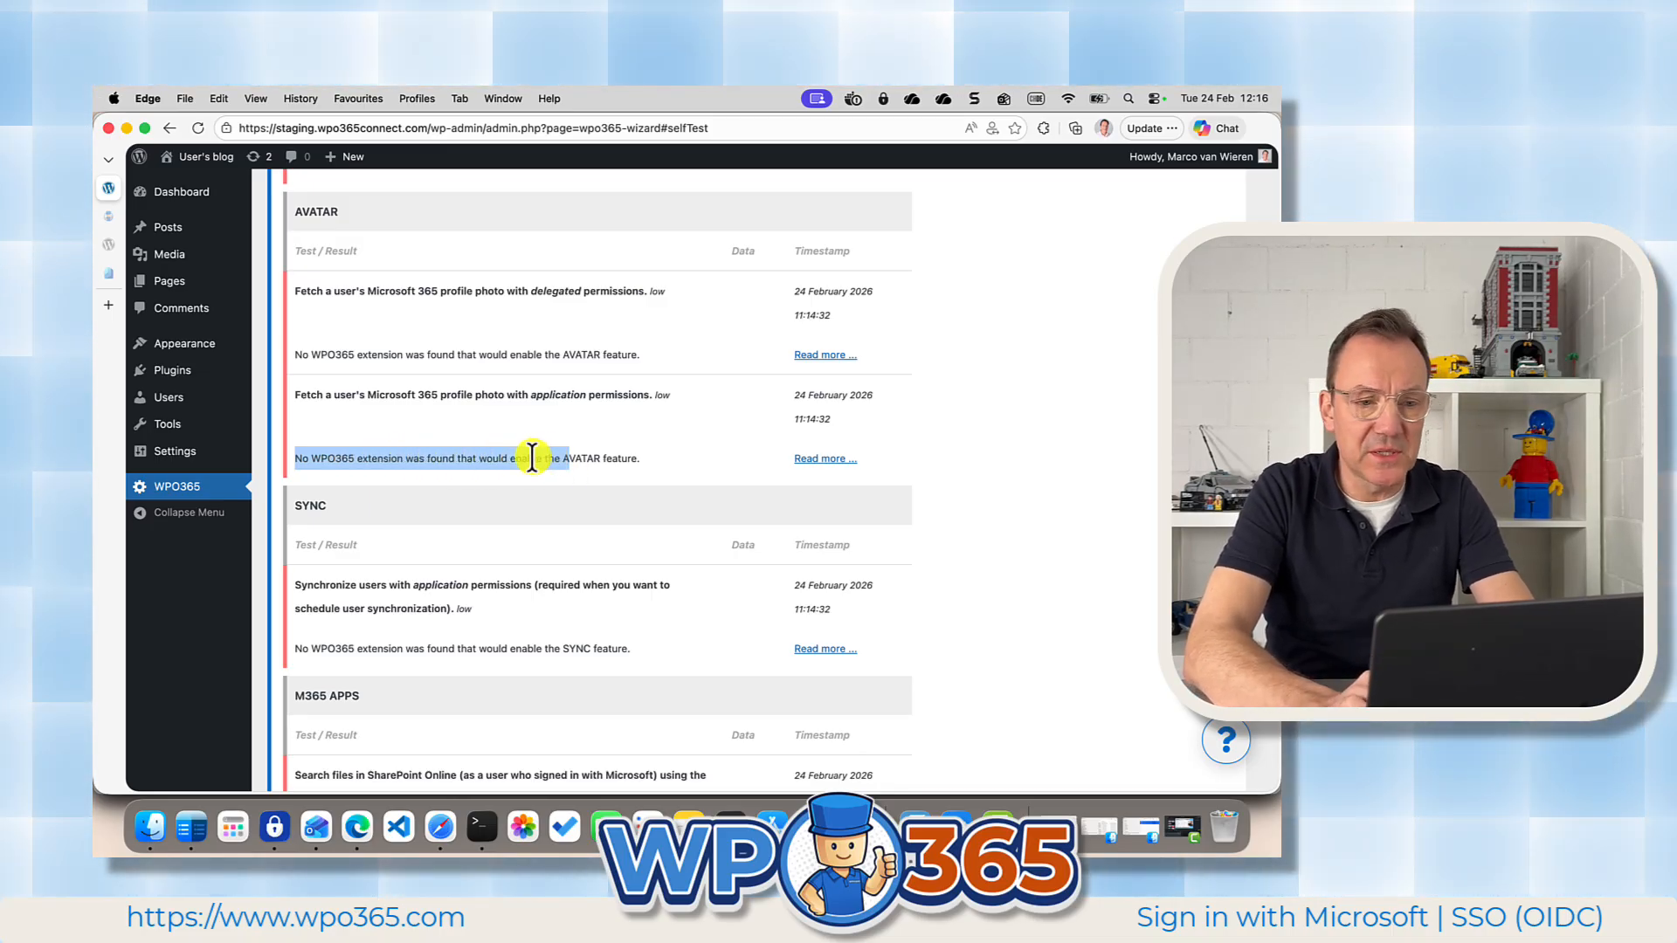
left_click(532, 456)
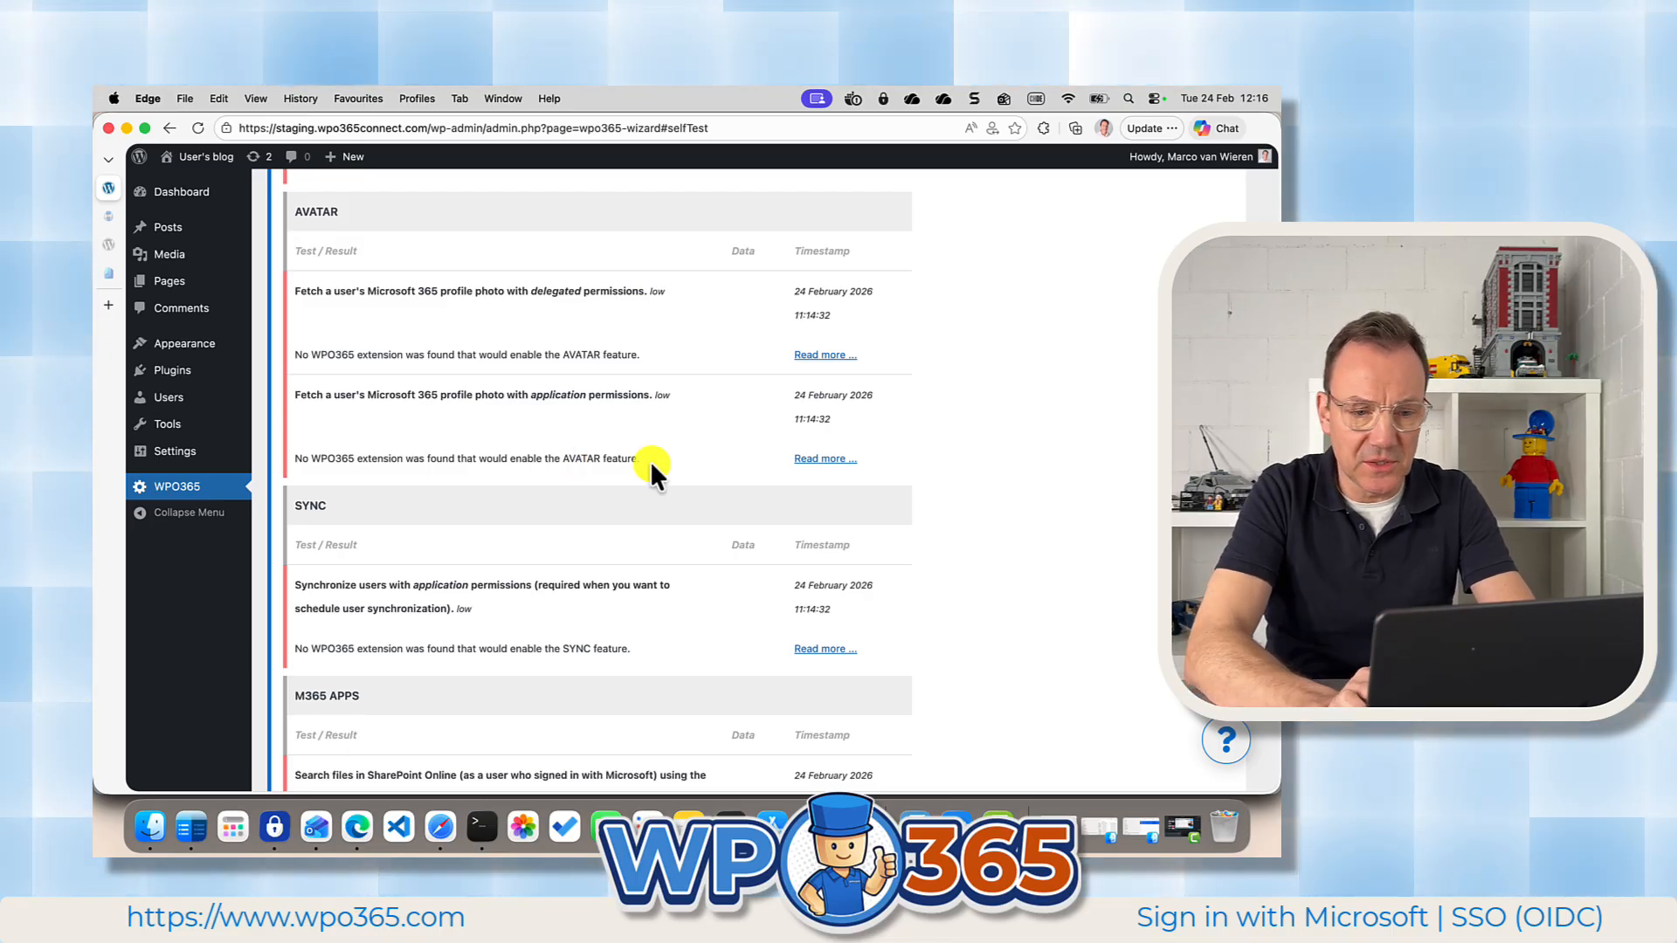
scroll(650, 460, "down", 5)
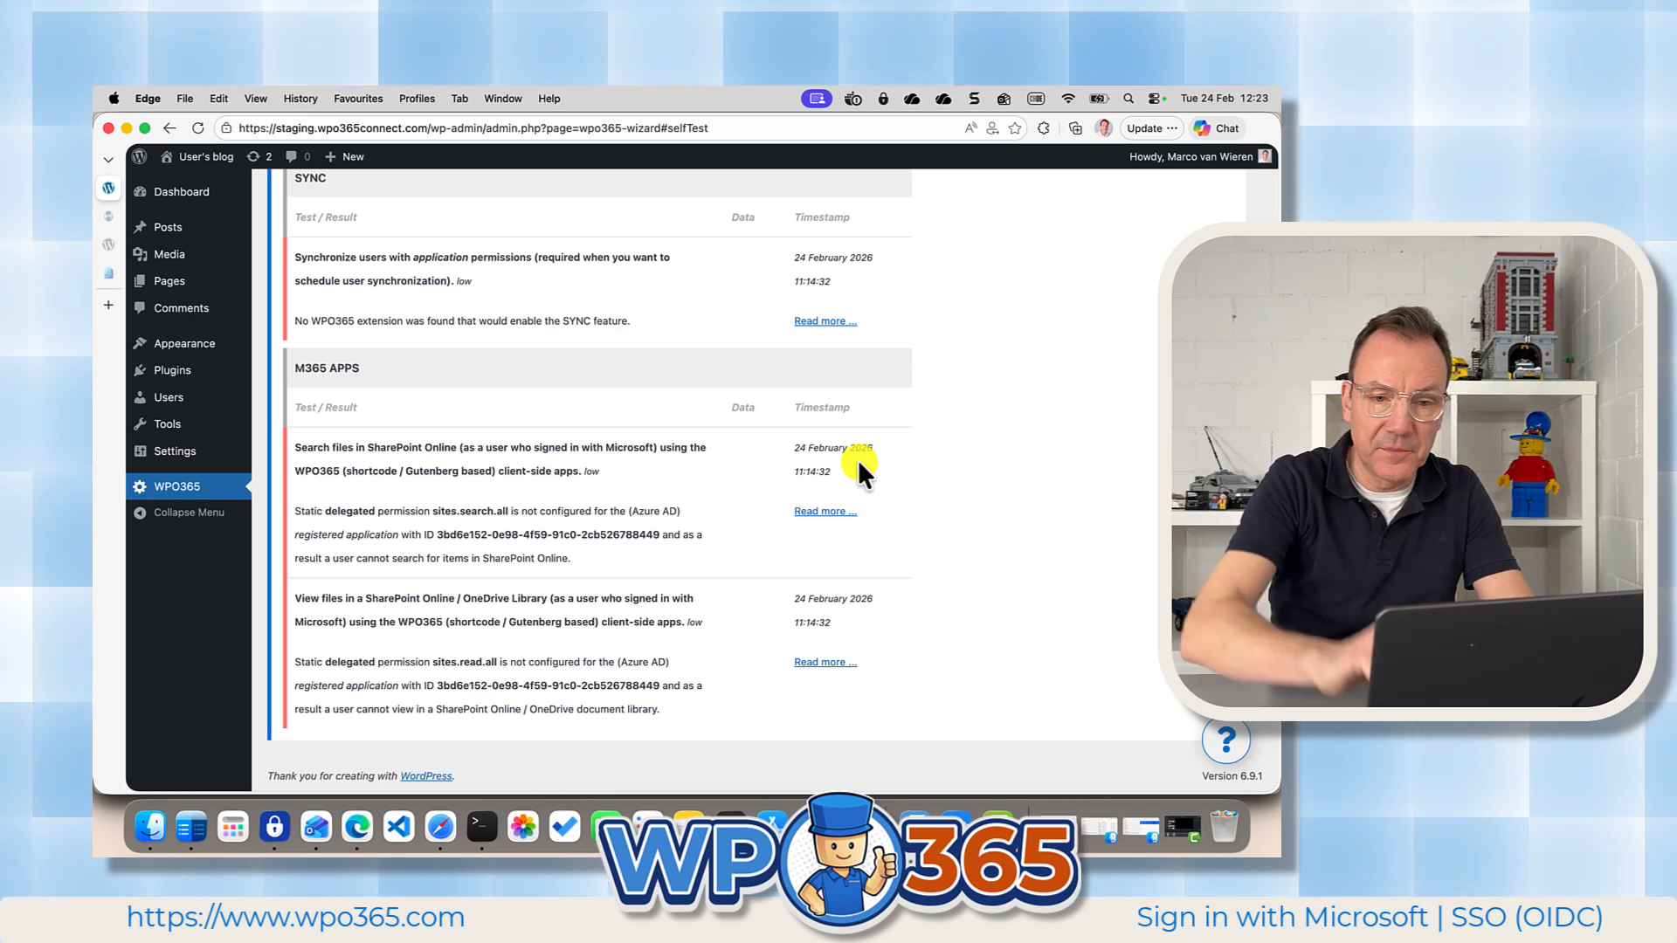
left_click(1225, 743)
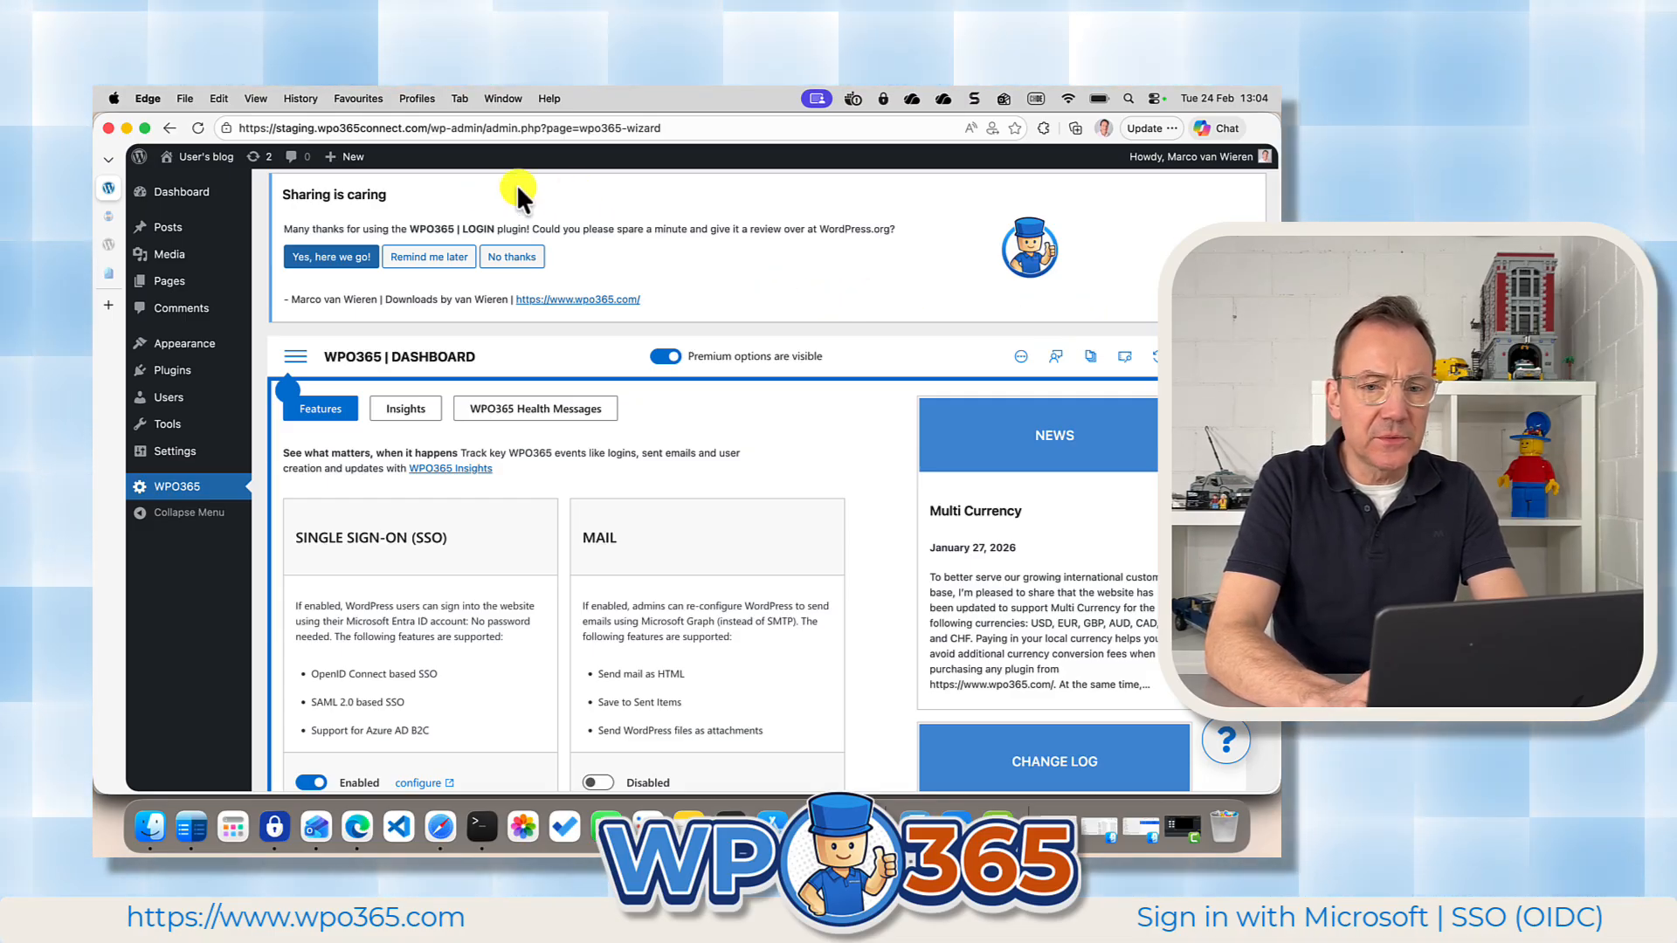
Switch to the demo user's browser profile and open the site's login page at staging.wpo365connect.com/wp-login.php.
left_click(1105, 128)
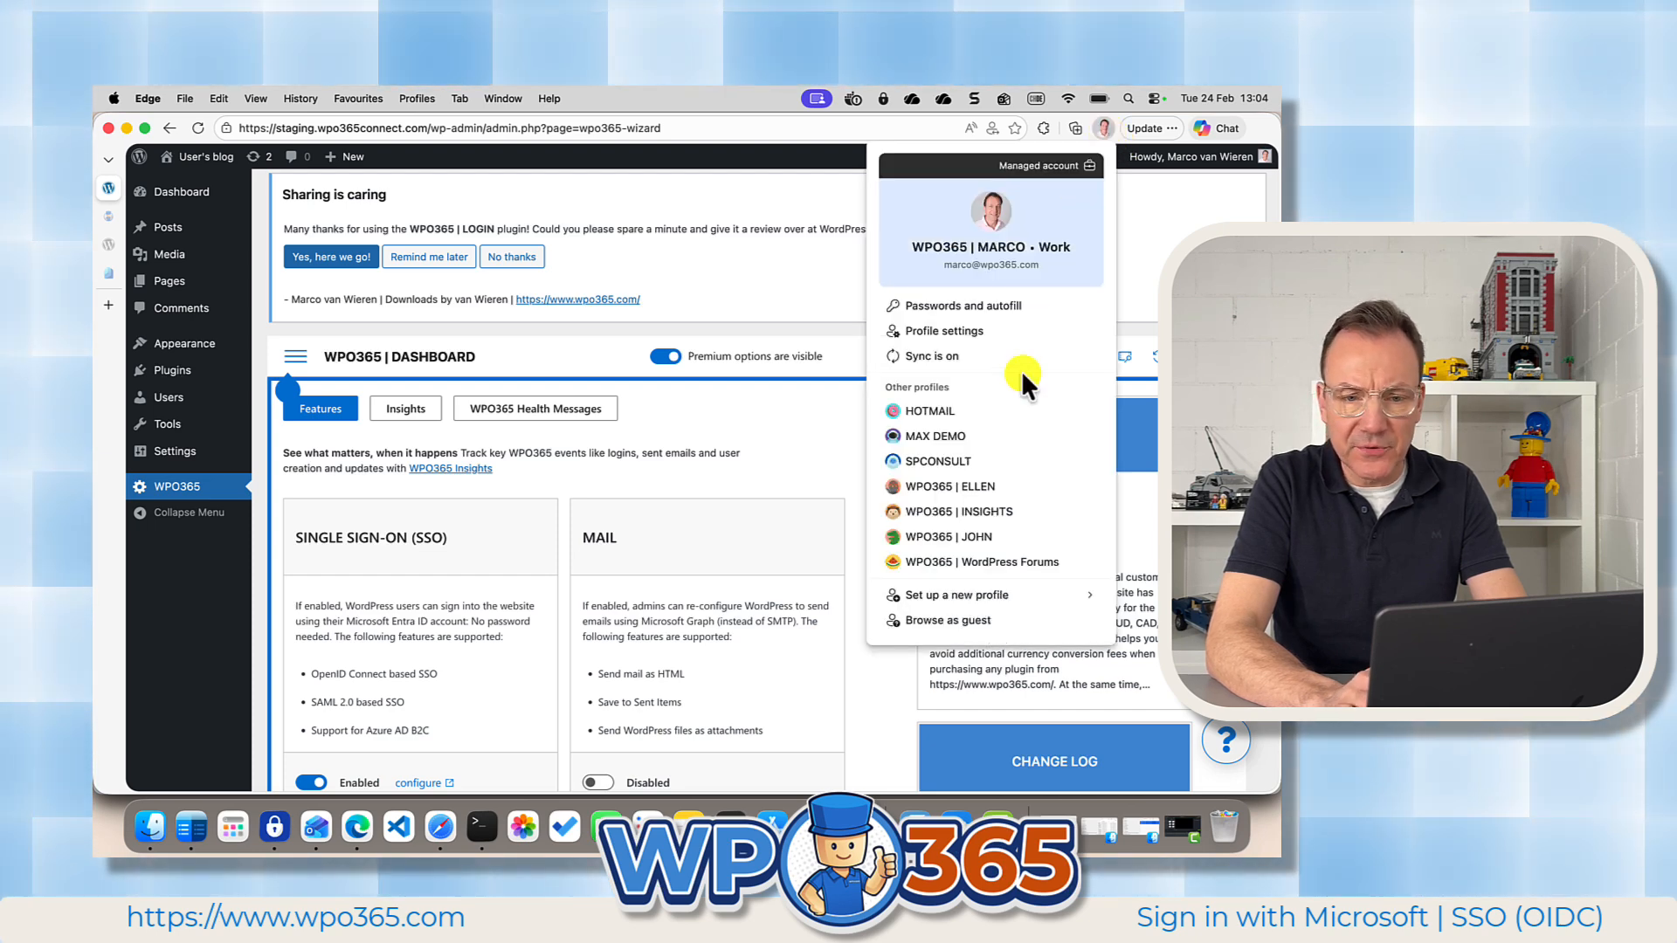
left_click(954, 536)
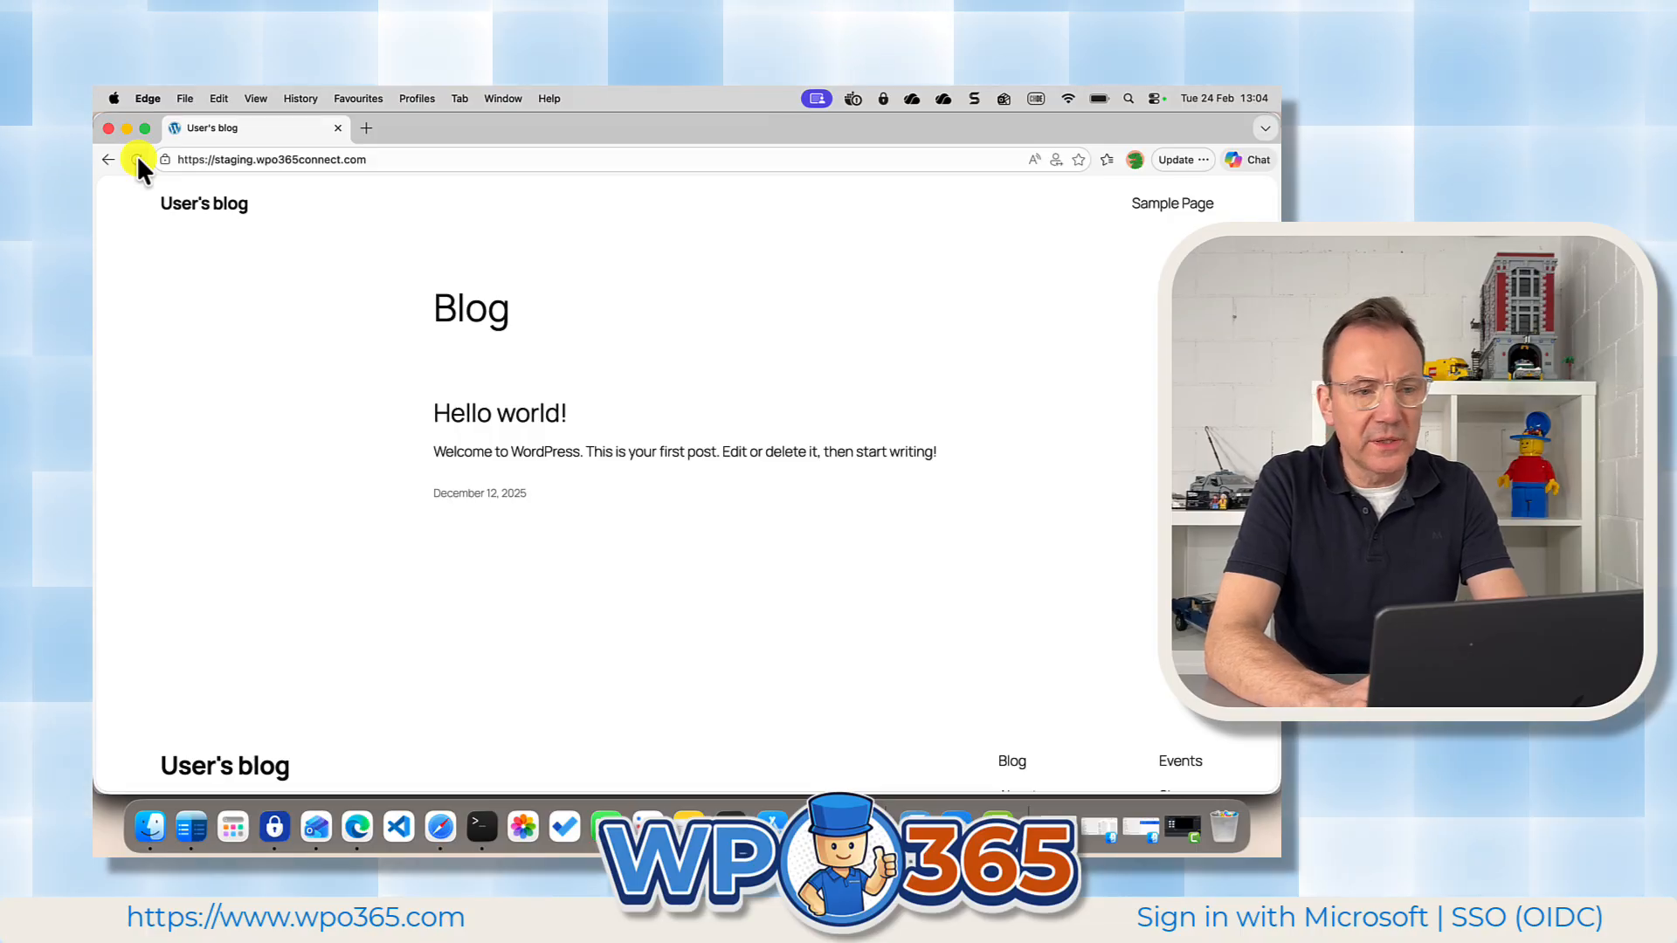
left_click(390, 159)
left_click(390, 159)
type("/wp")
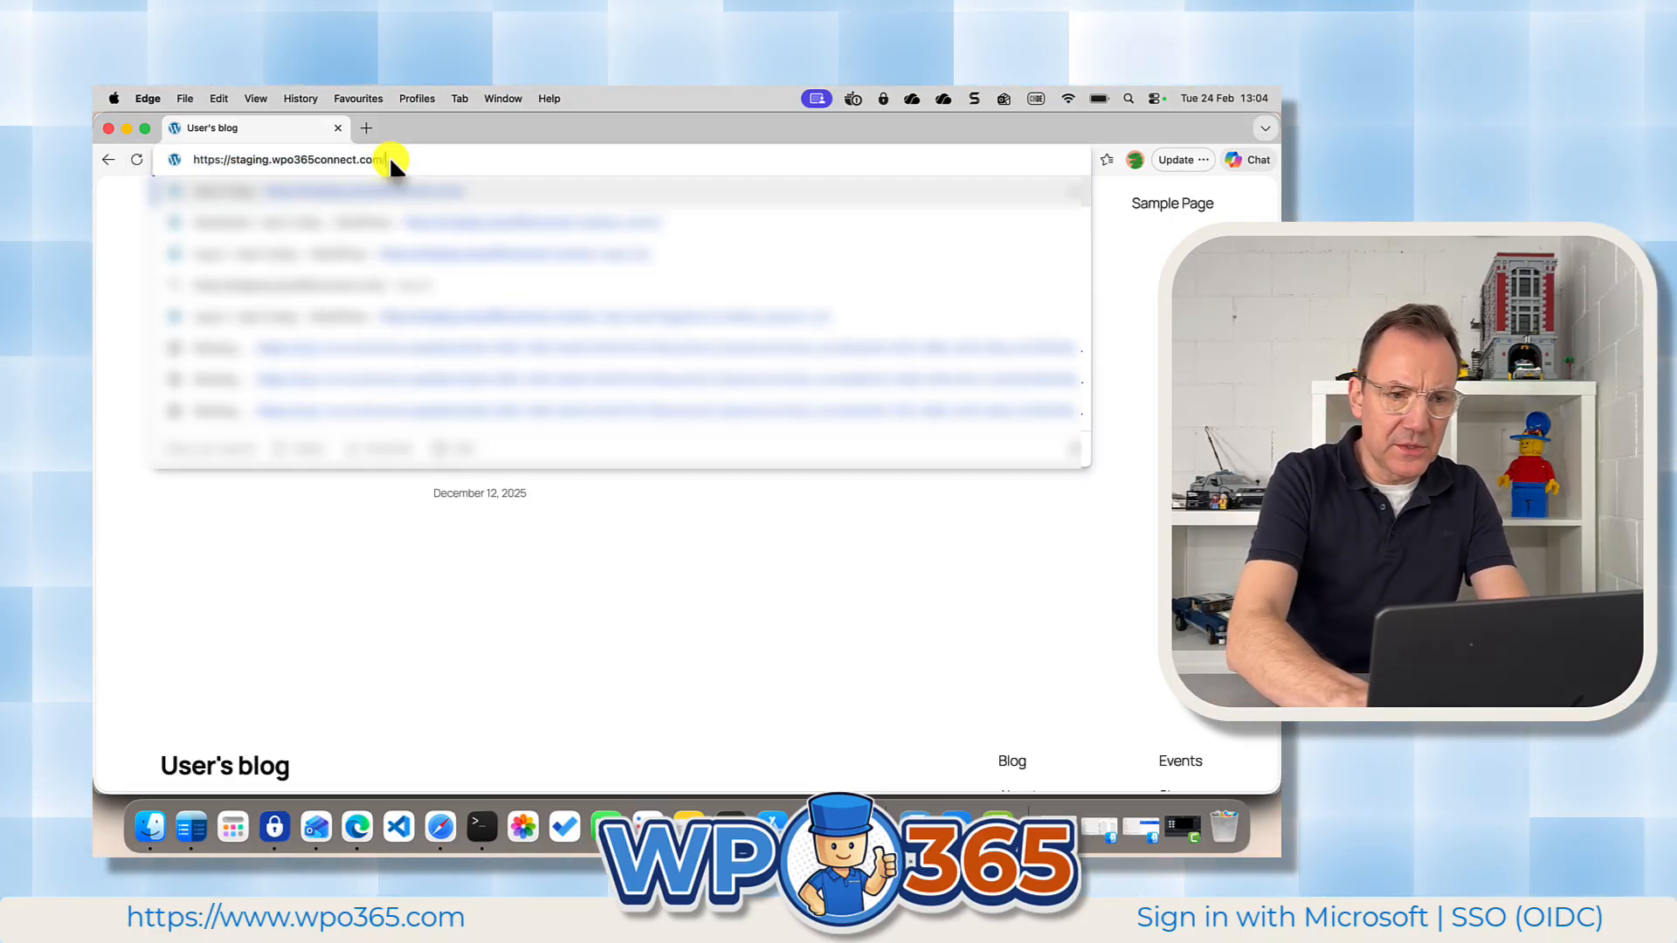
type("-login.php")
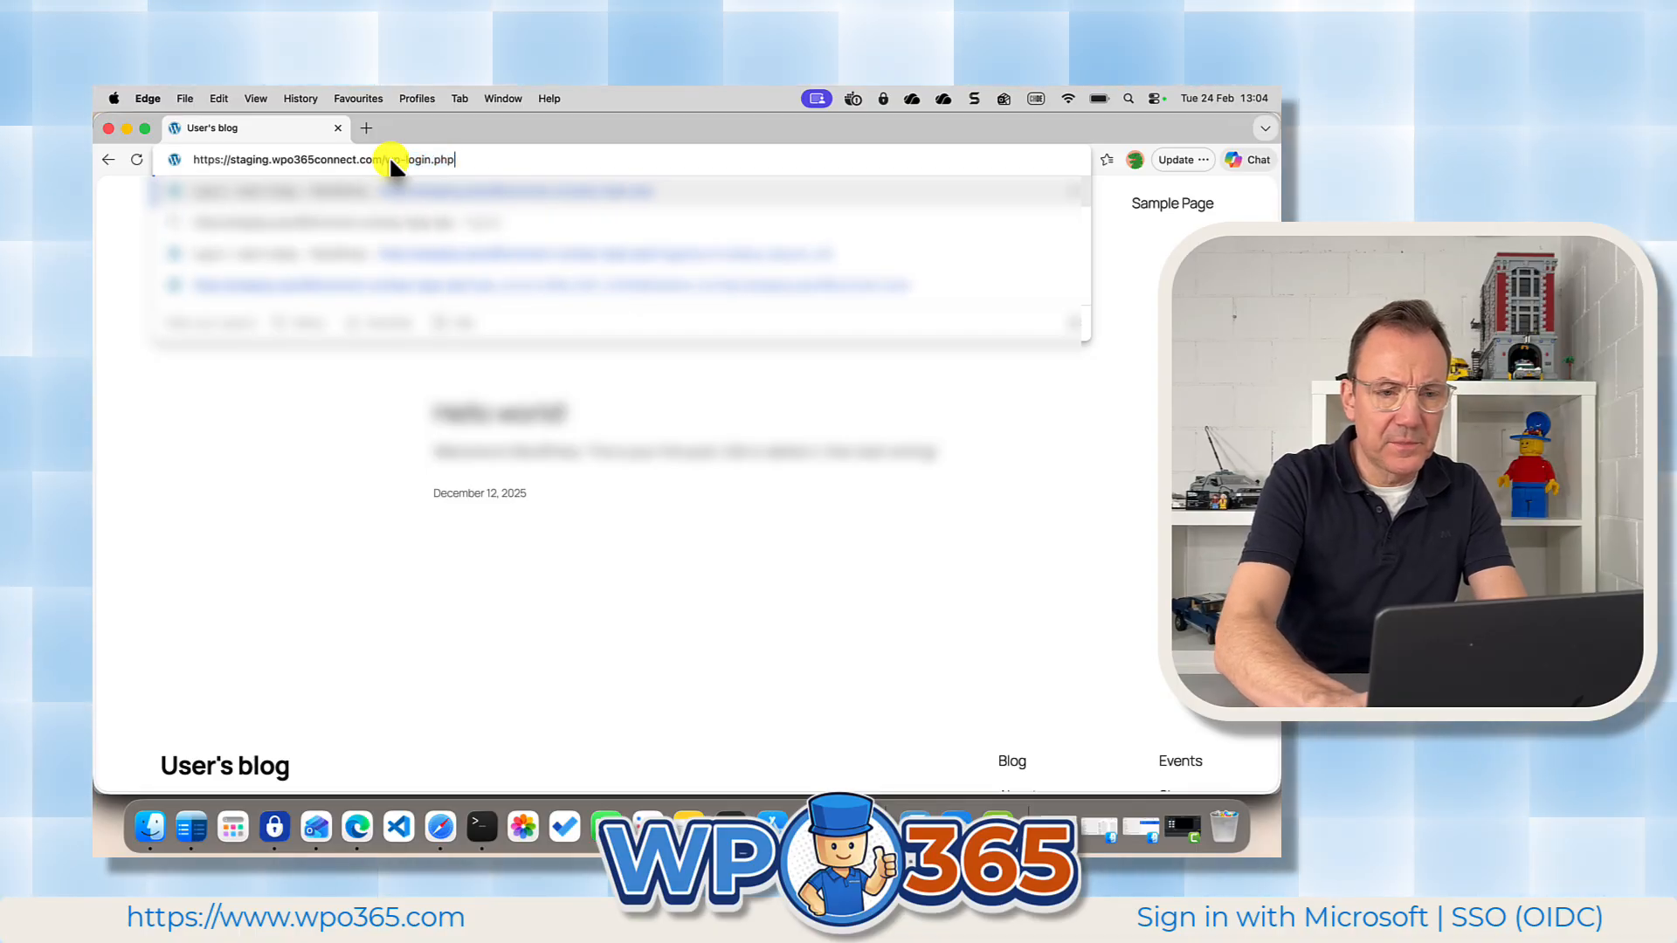
key("Return")
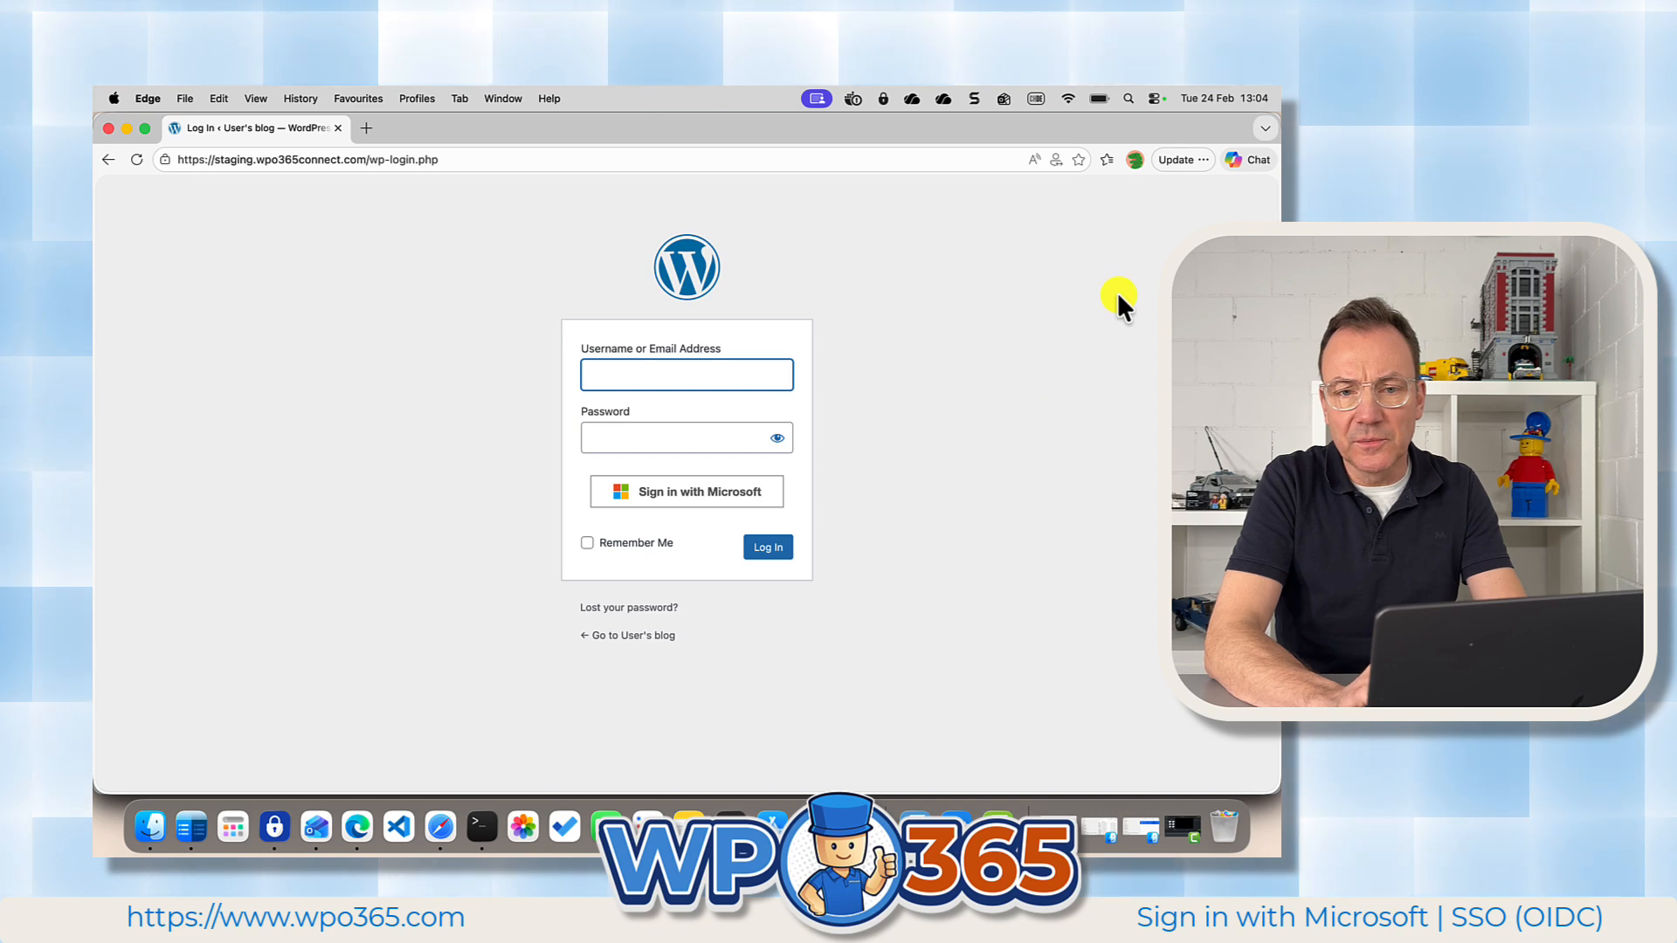
Return to the administrator's browser profile and view the list of all WordPress users.
left_click(1133, 159)
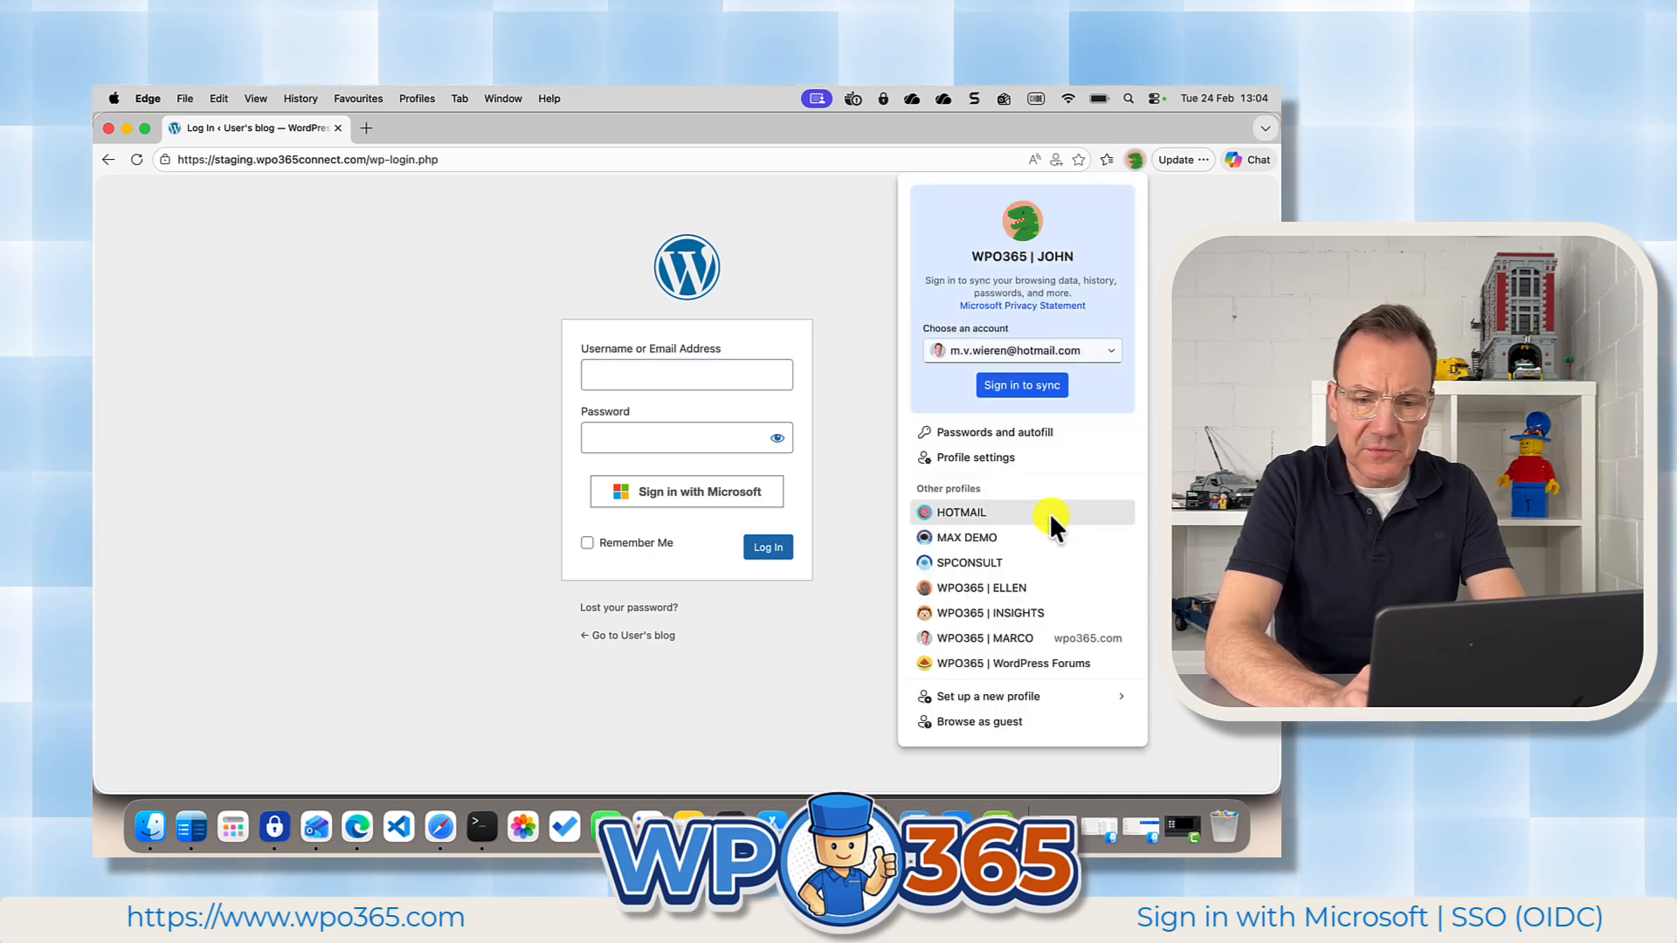
left_click(1000, 633)
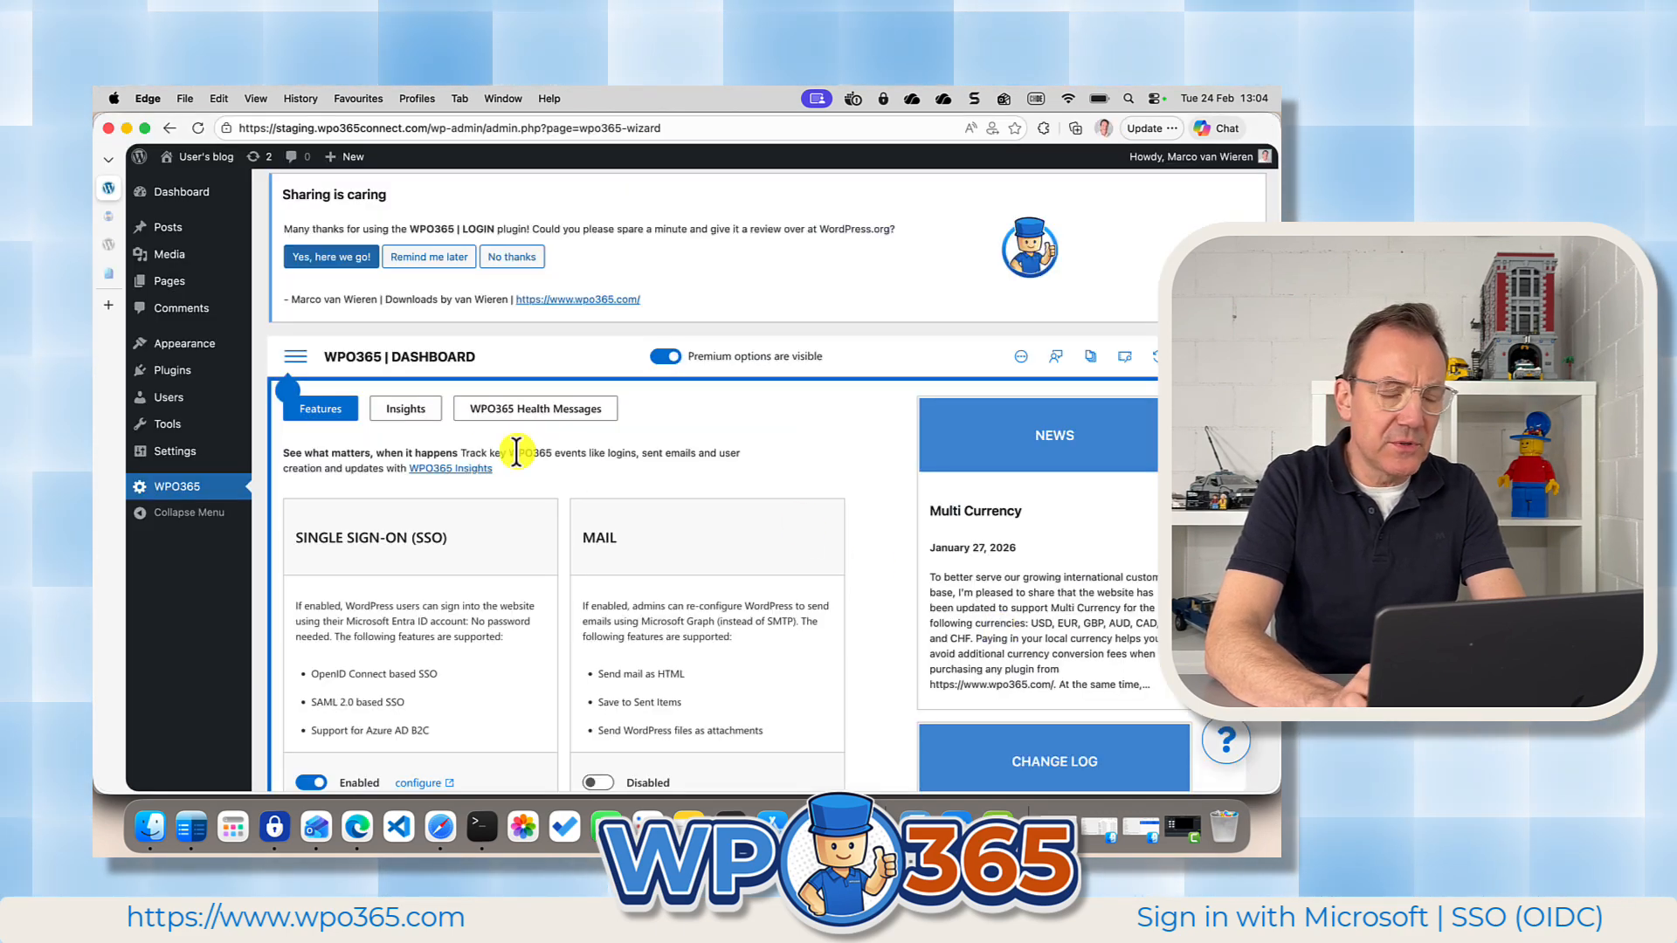
left_click(163, 402)
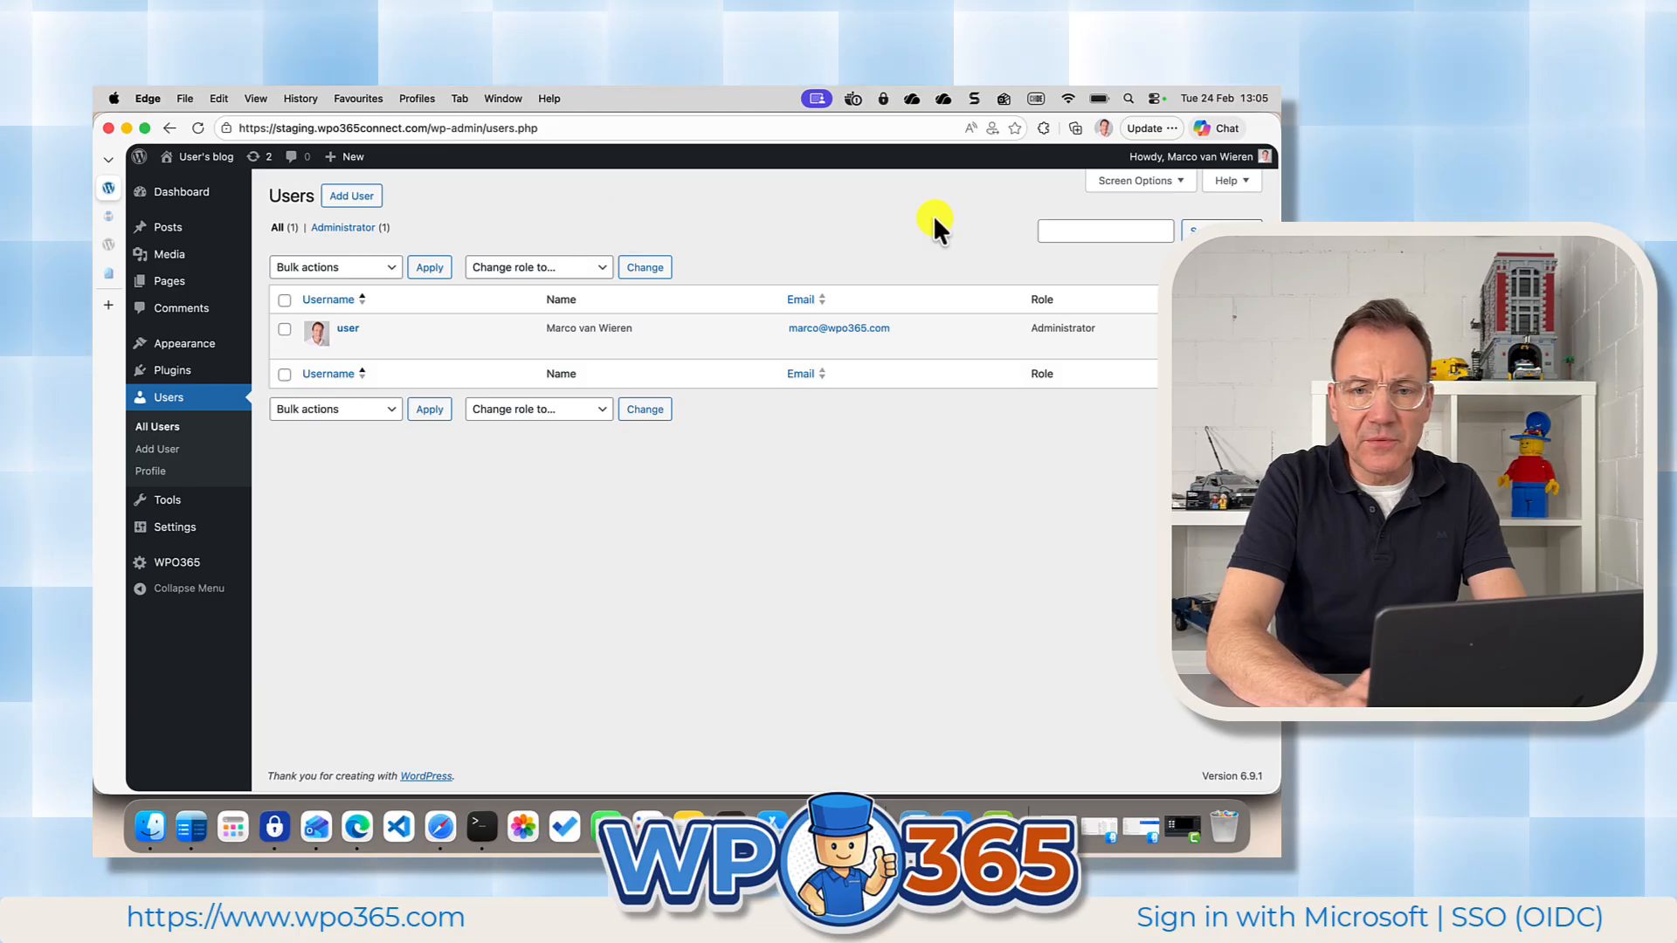
Sign in with Microsoft on the login page in the demo user's browser profile and check the signed-in account's details.
left_click(1104, 128)
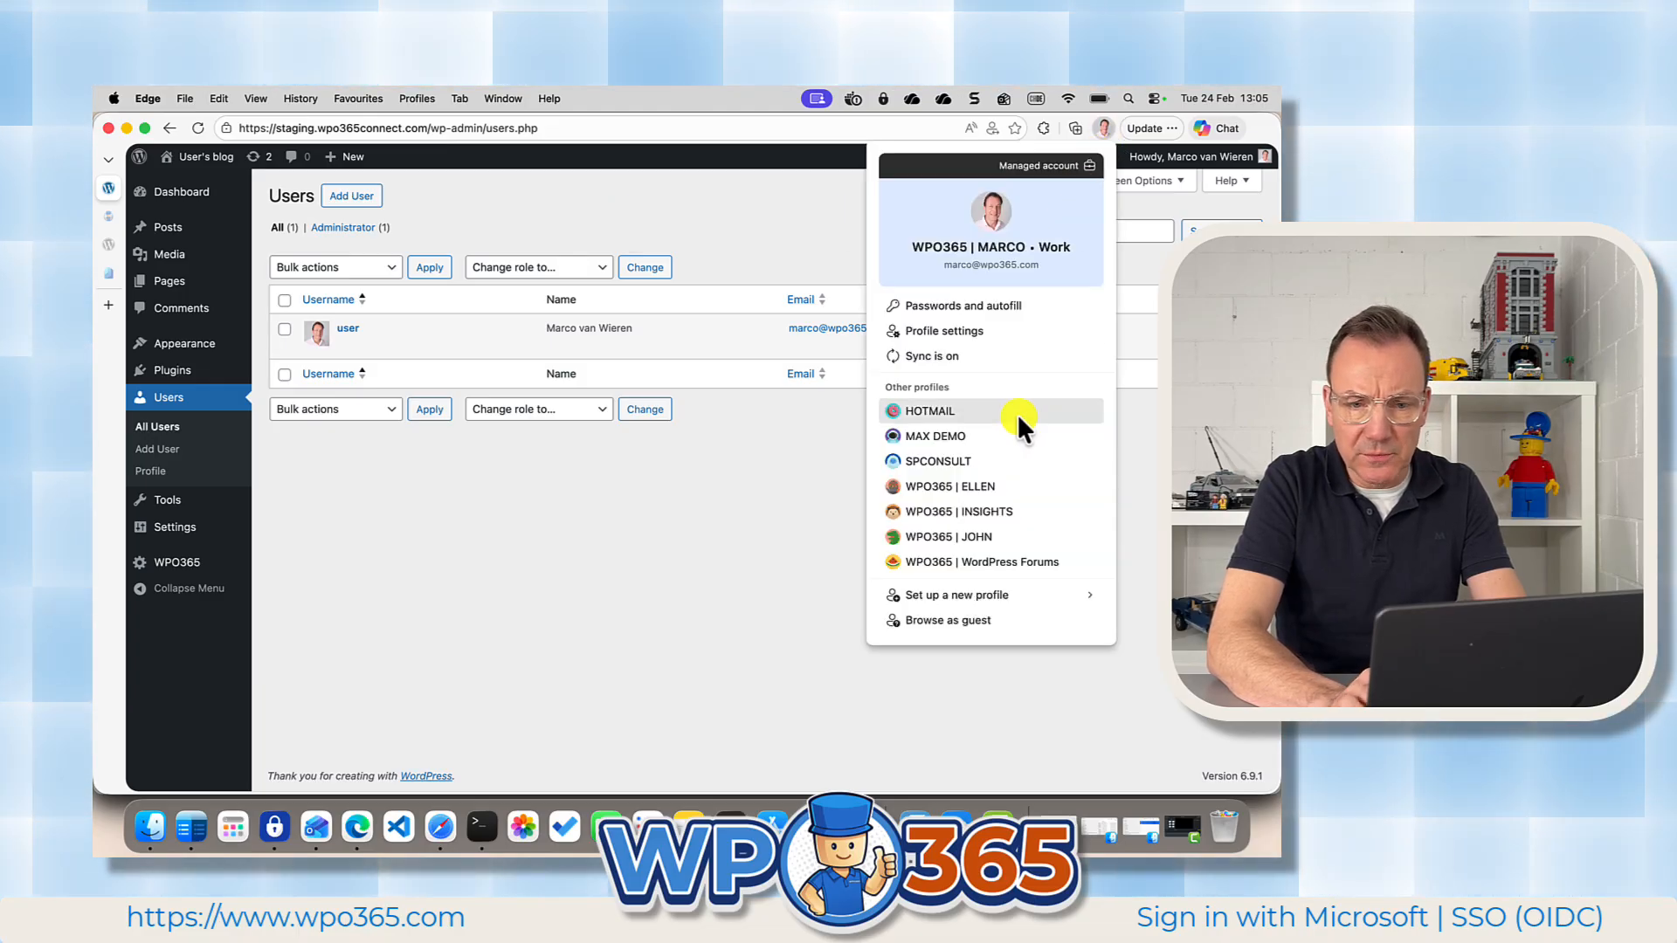
left_click(967, 533)
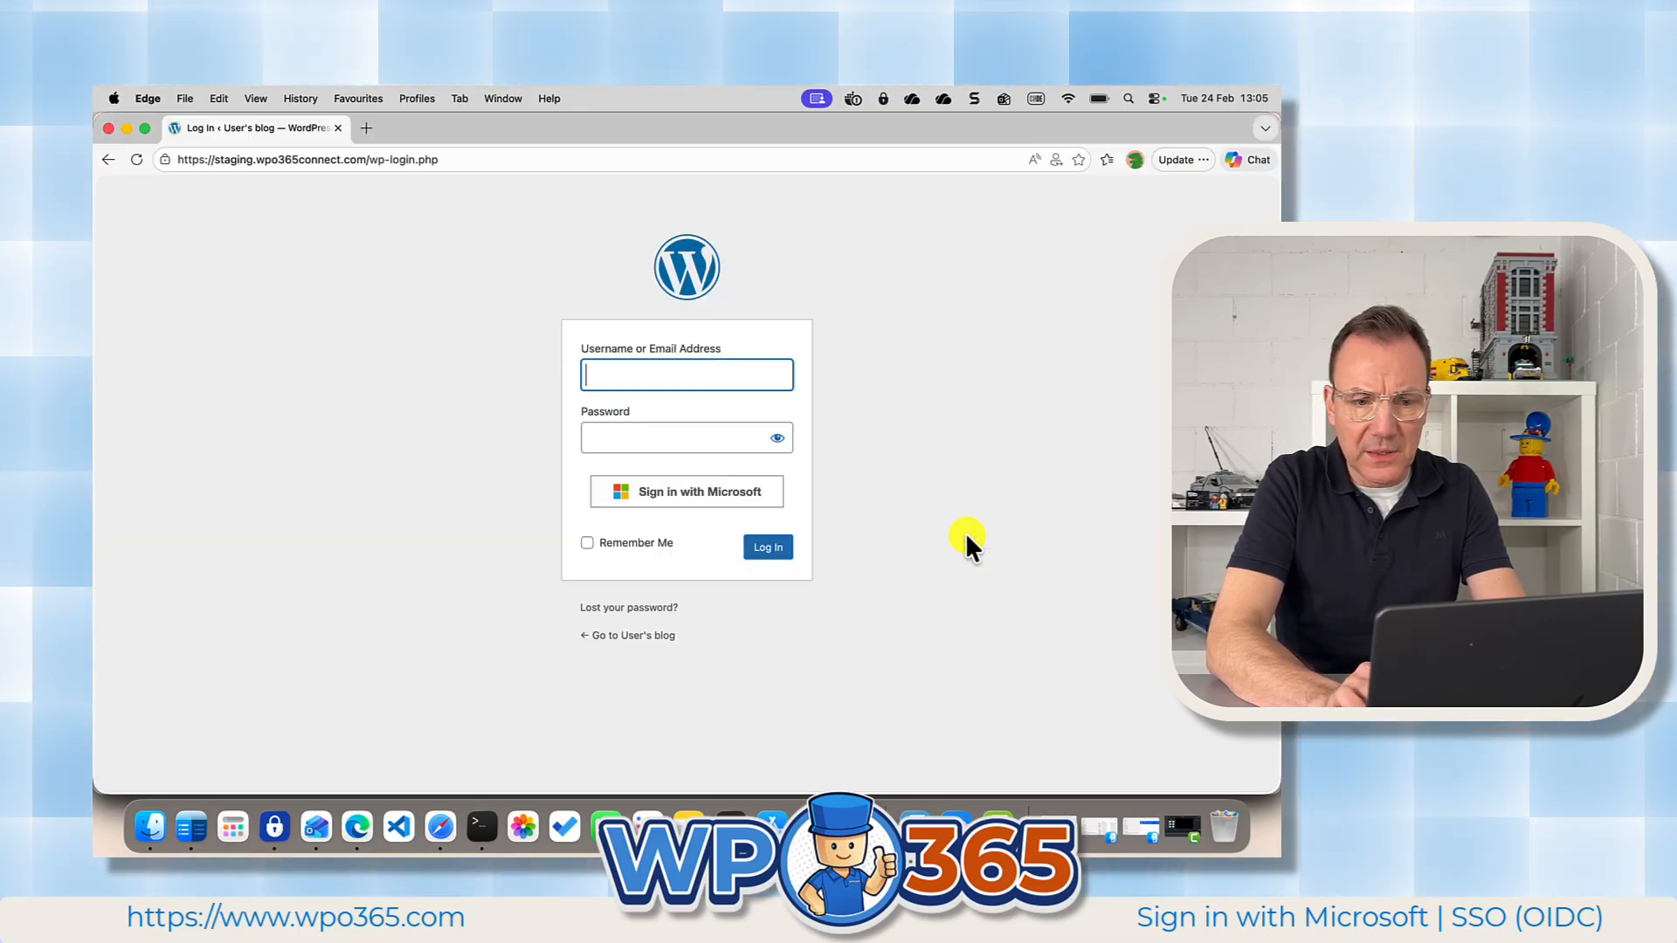
left_click(670, 495)
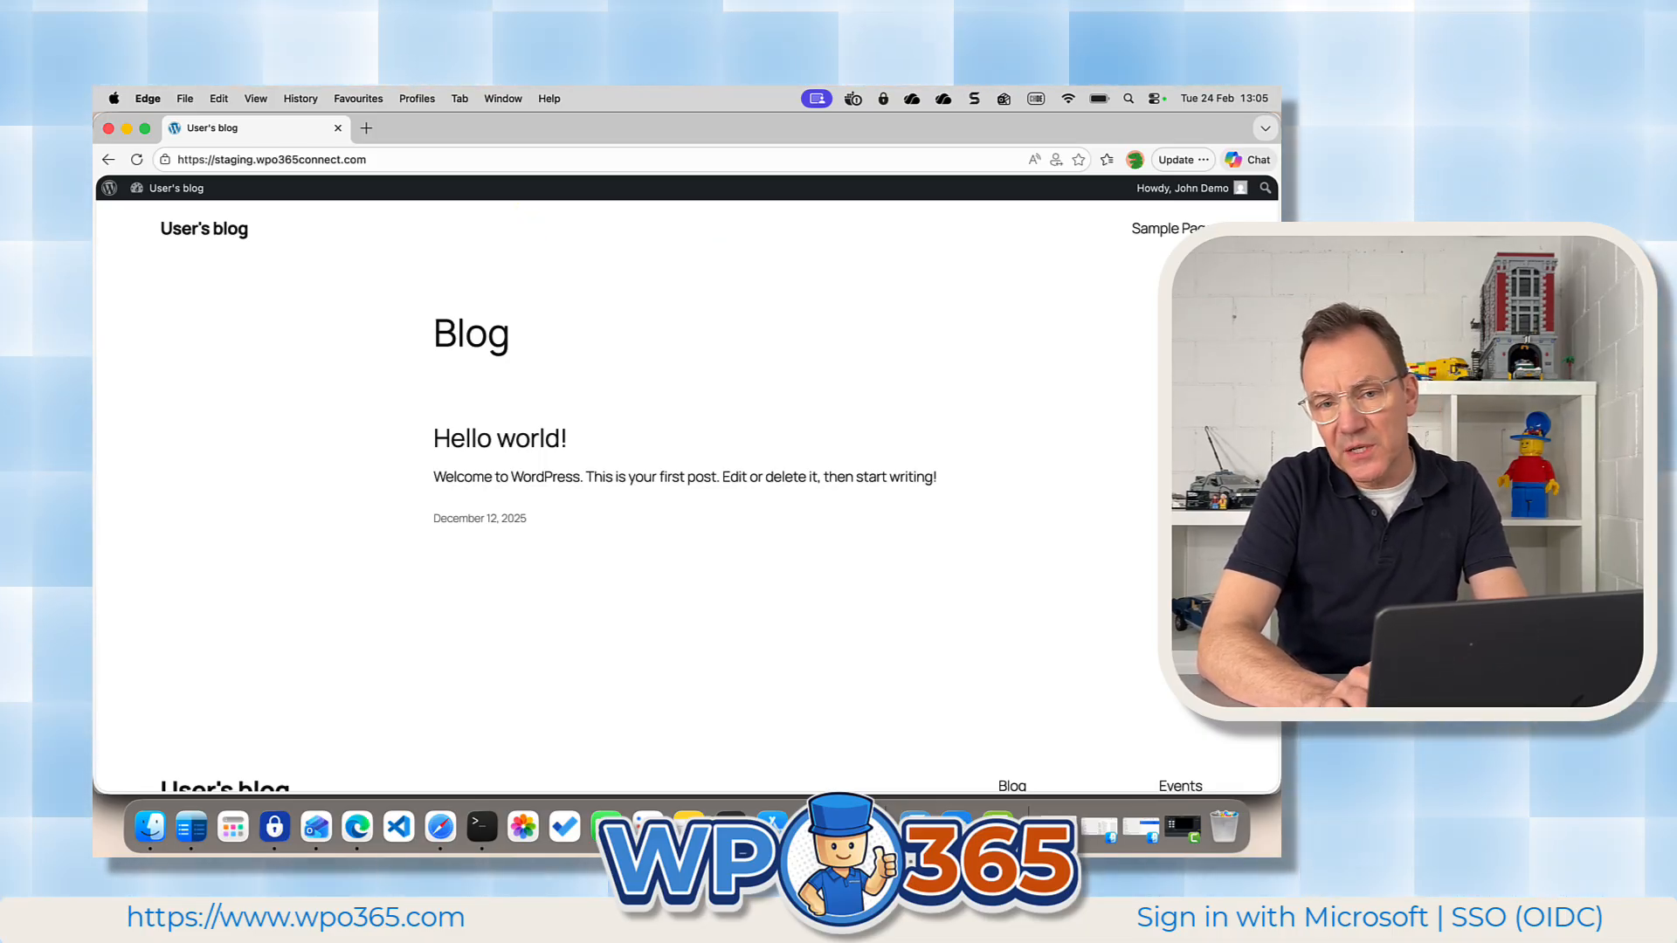
mouse_move(1219, 196)
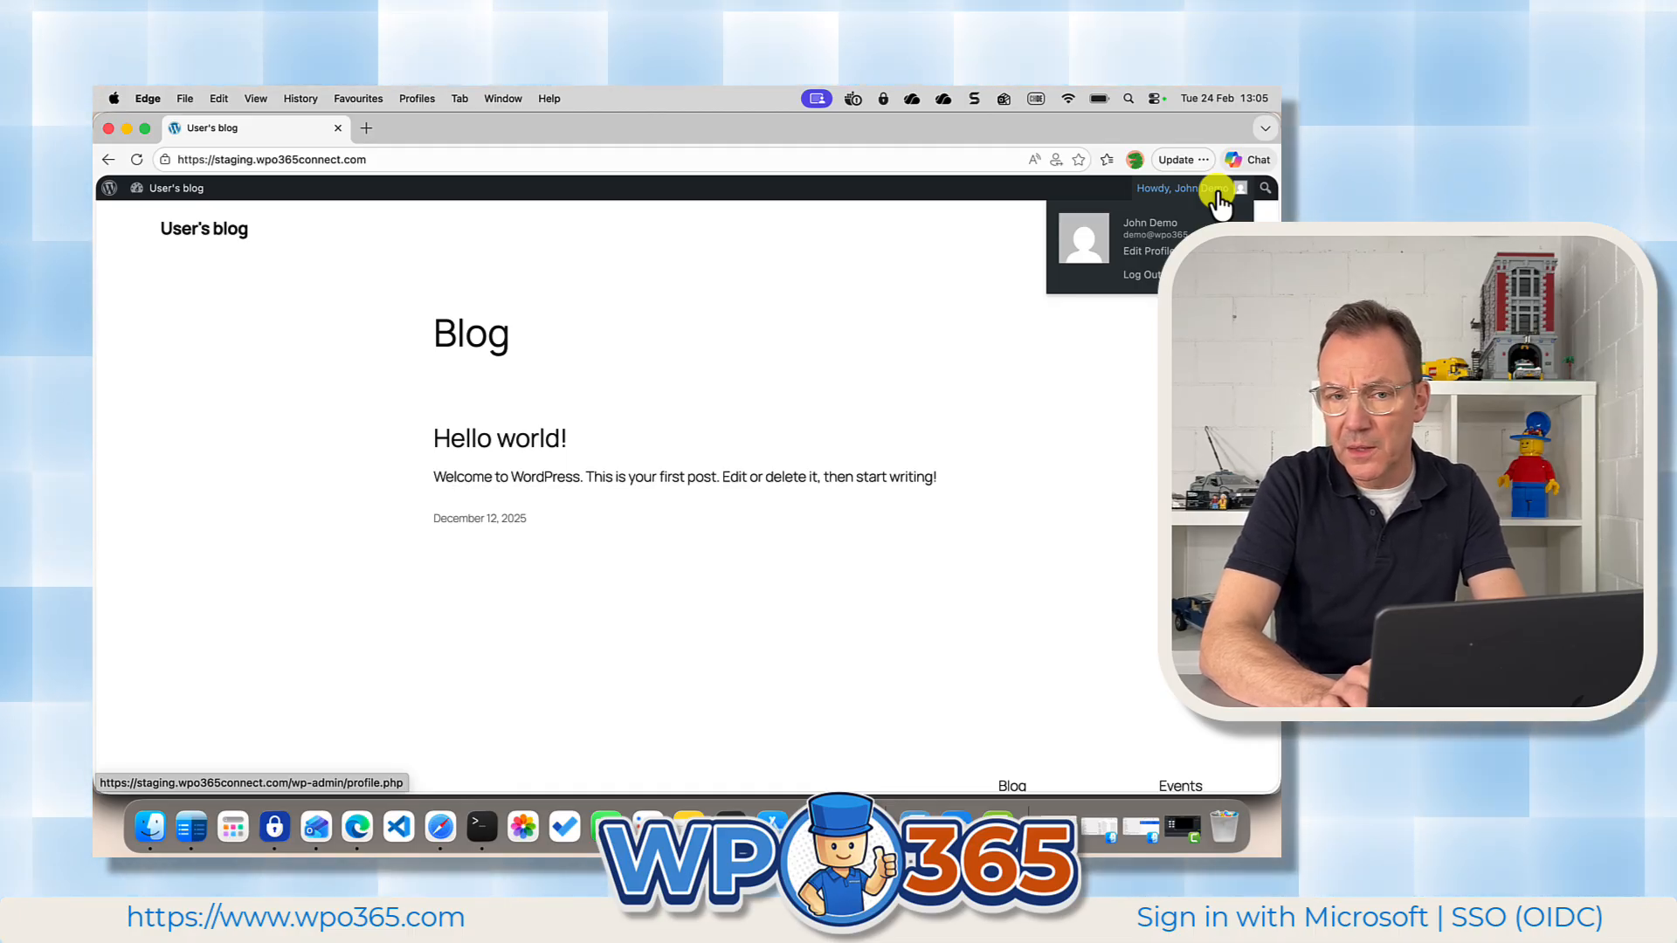
Go back to the administrator's browser profile and reload the WordPress user list to check for the demo user.
left_click(1135, 159)
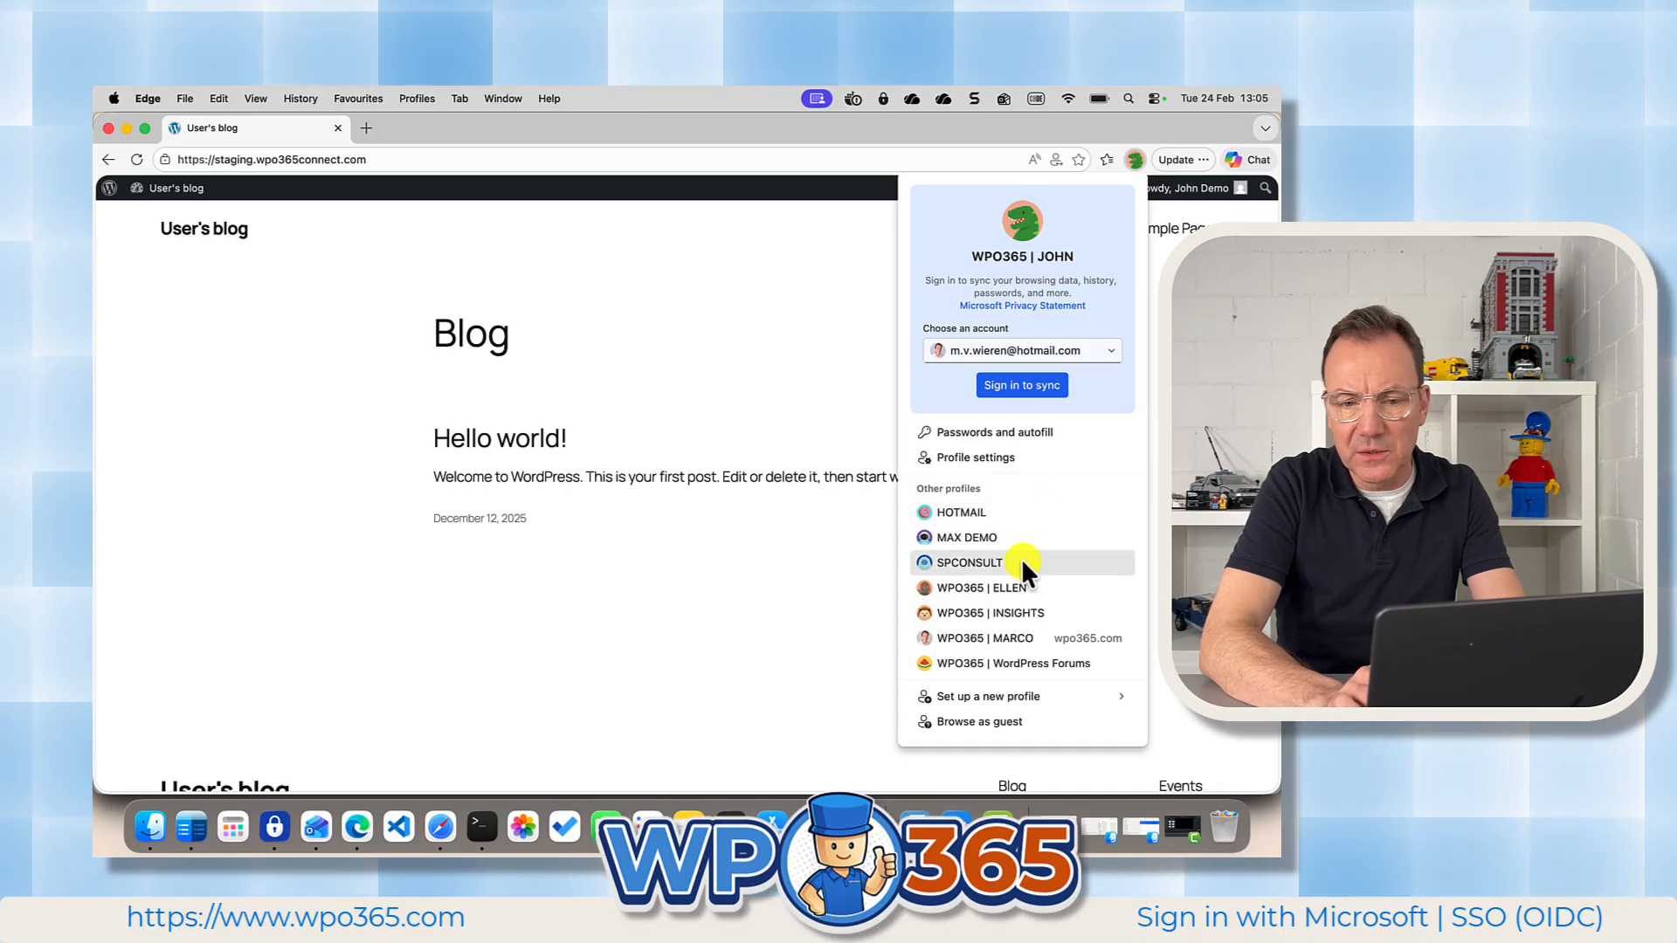
left_click(1000, 638)
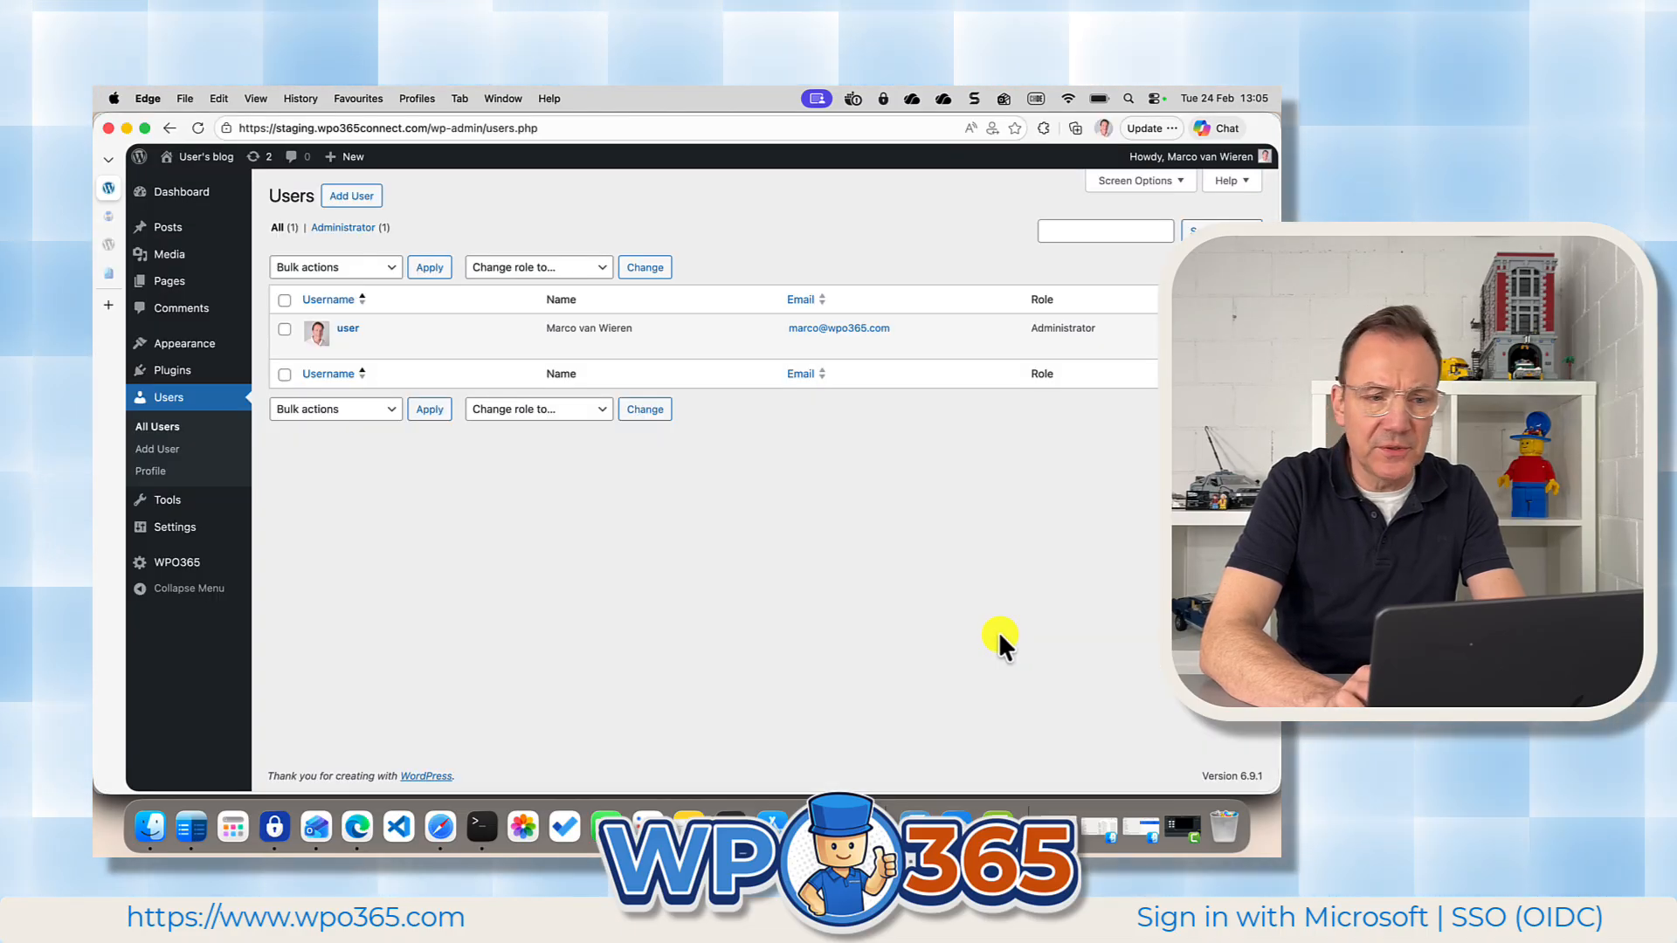
left_click(163, 427)
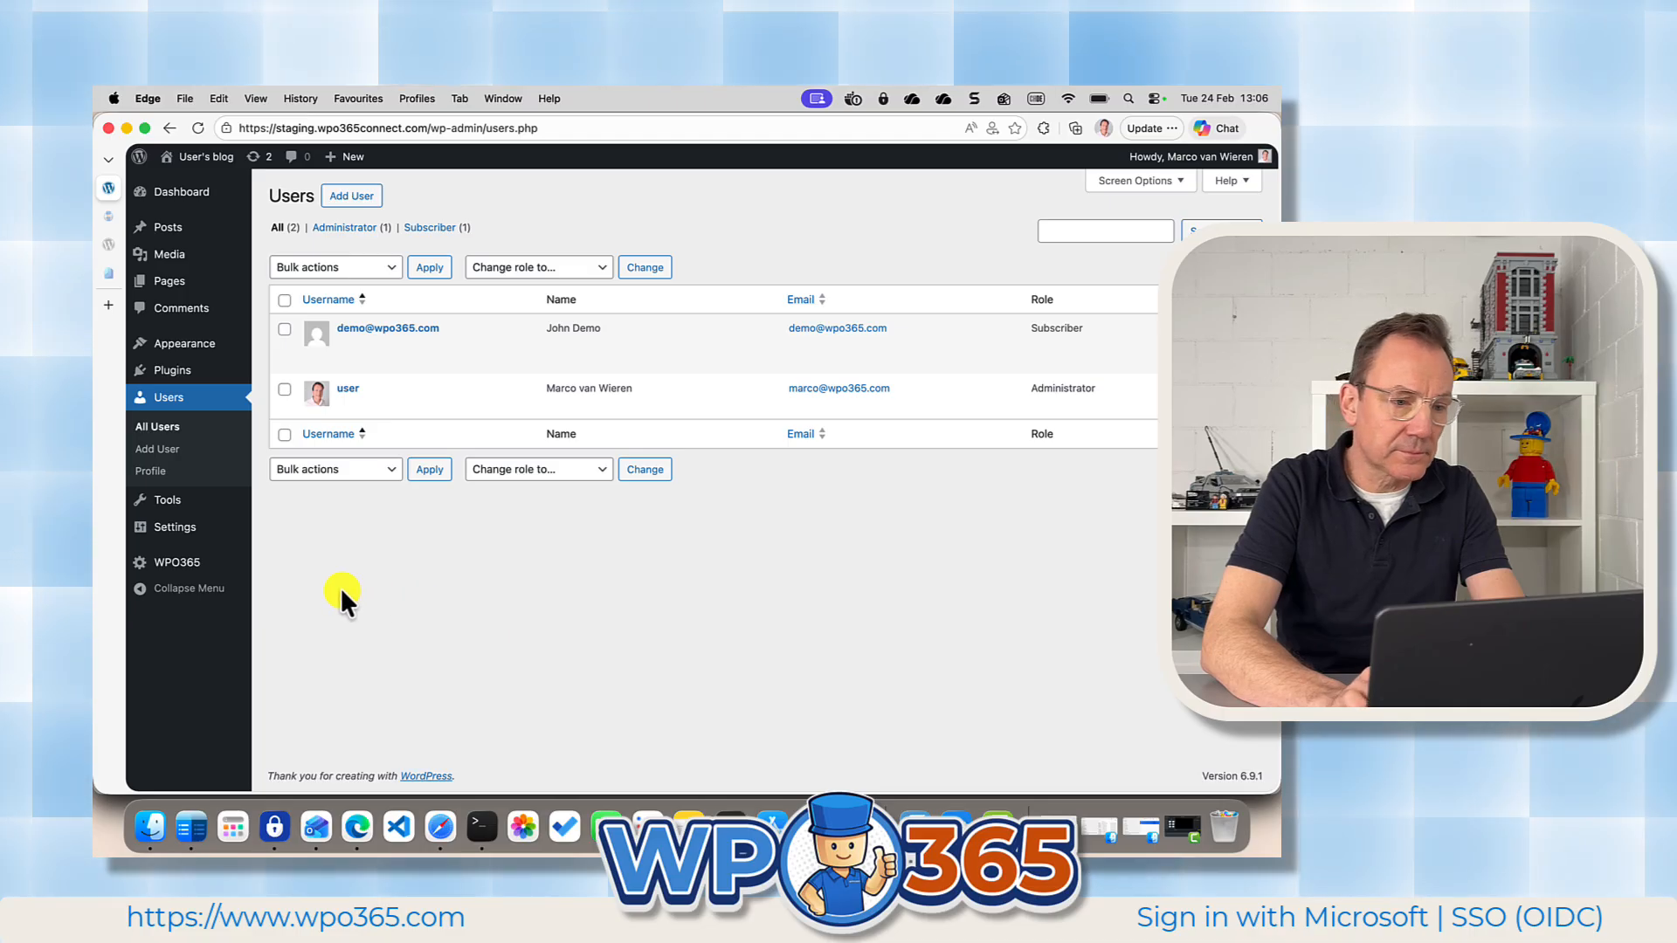
Disable "Create new users in WordPress" in the WPO365 User Registration settings and save the configuration.
left_click(184, 563)
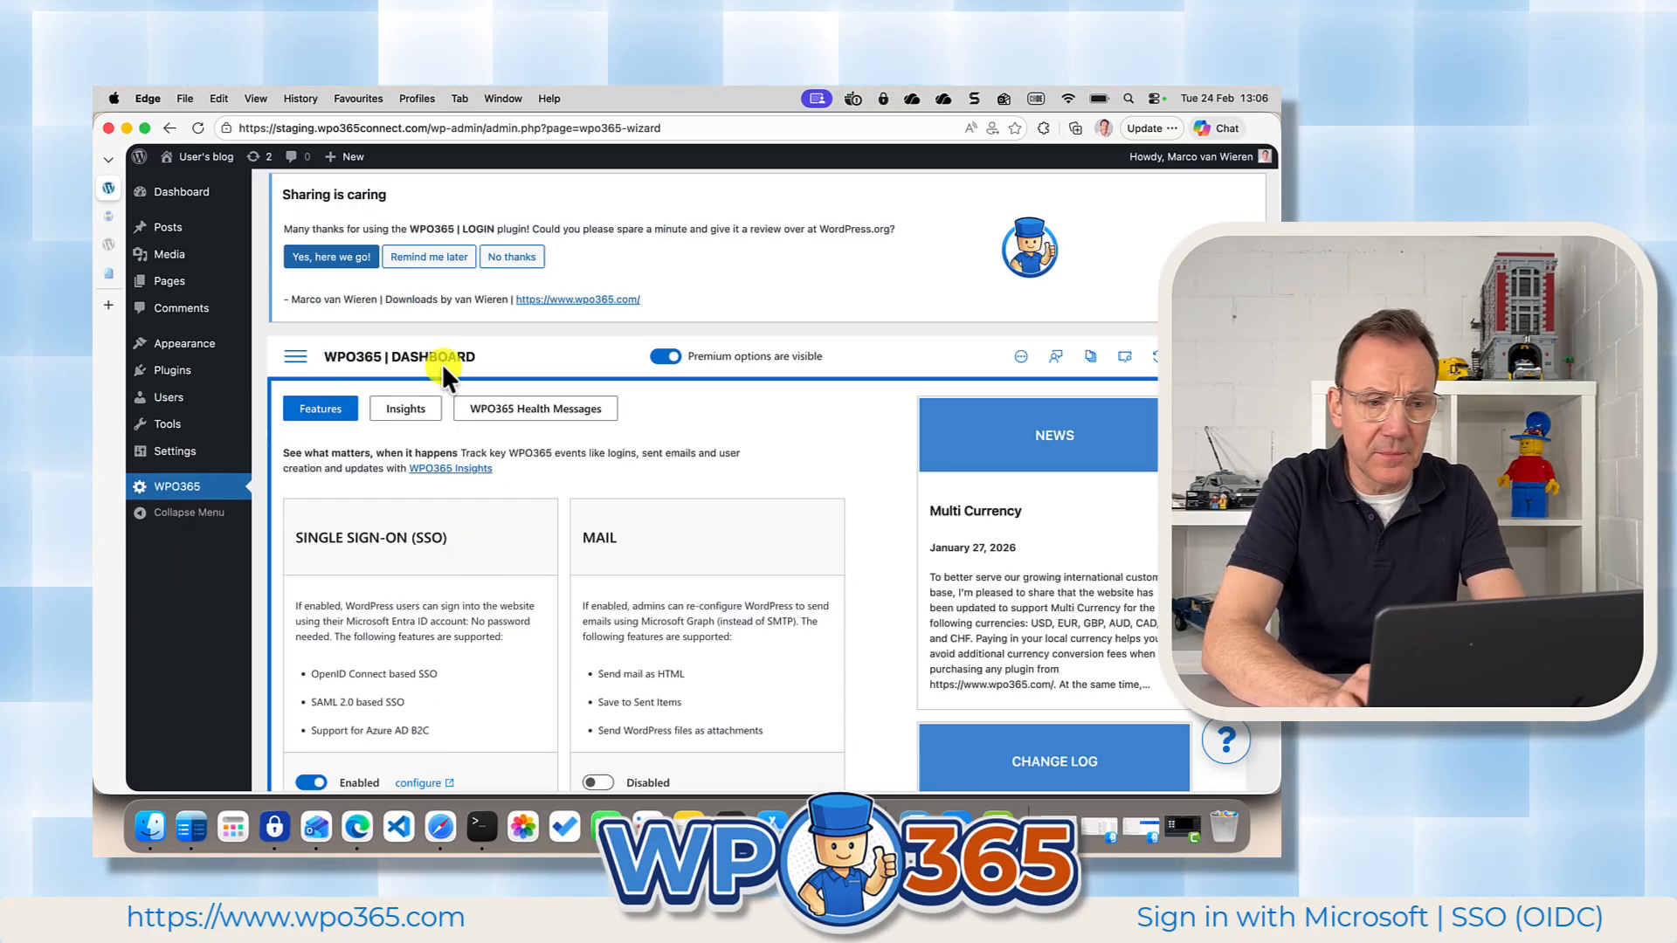
left_click(297, 356)
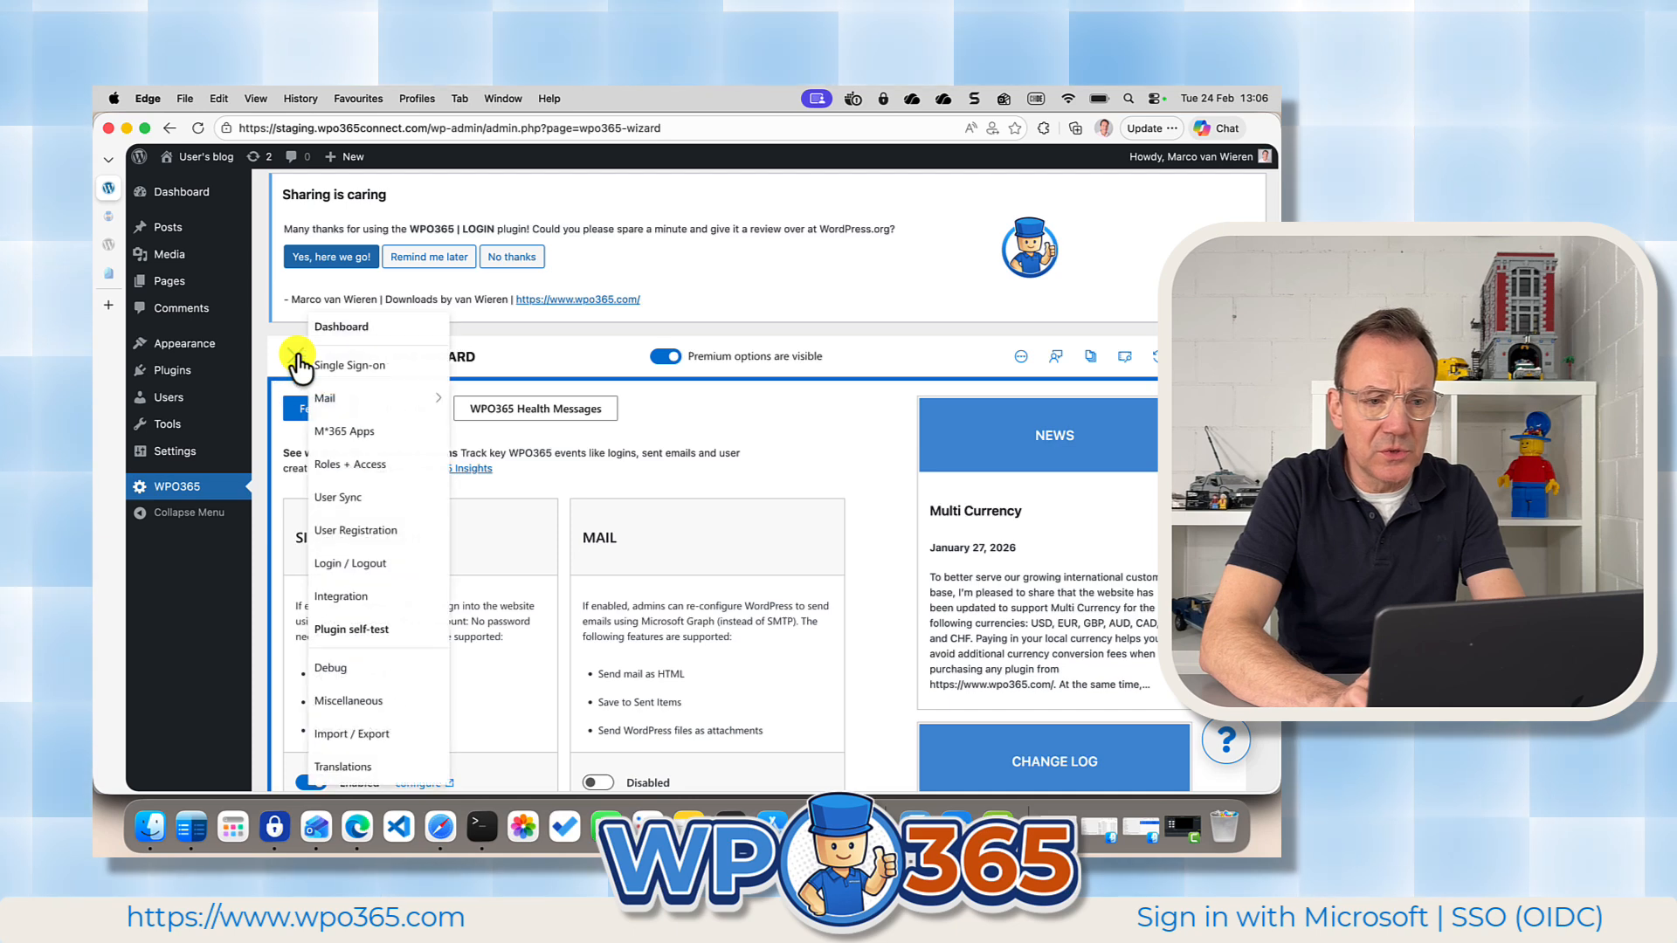
left_click(356, 530)
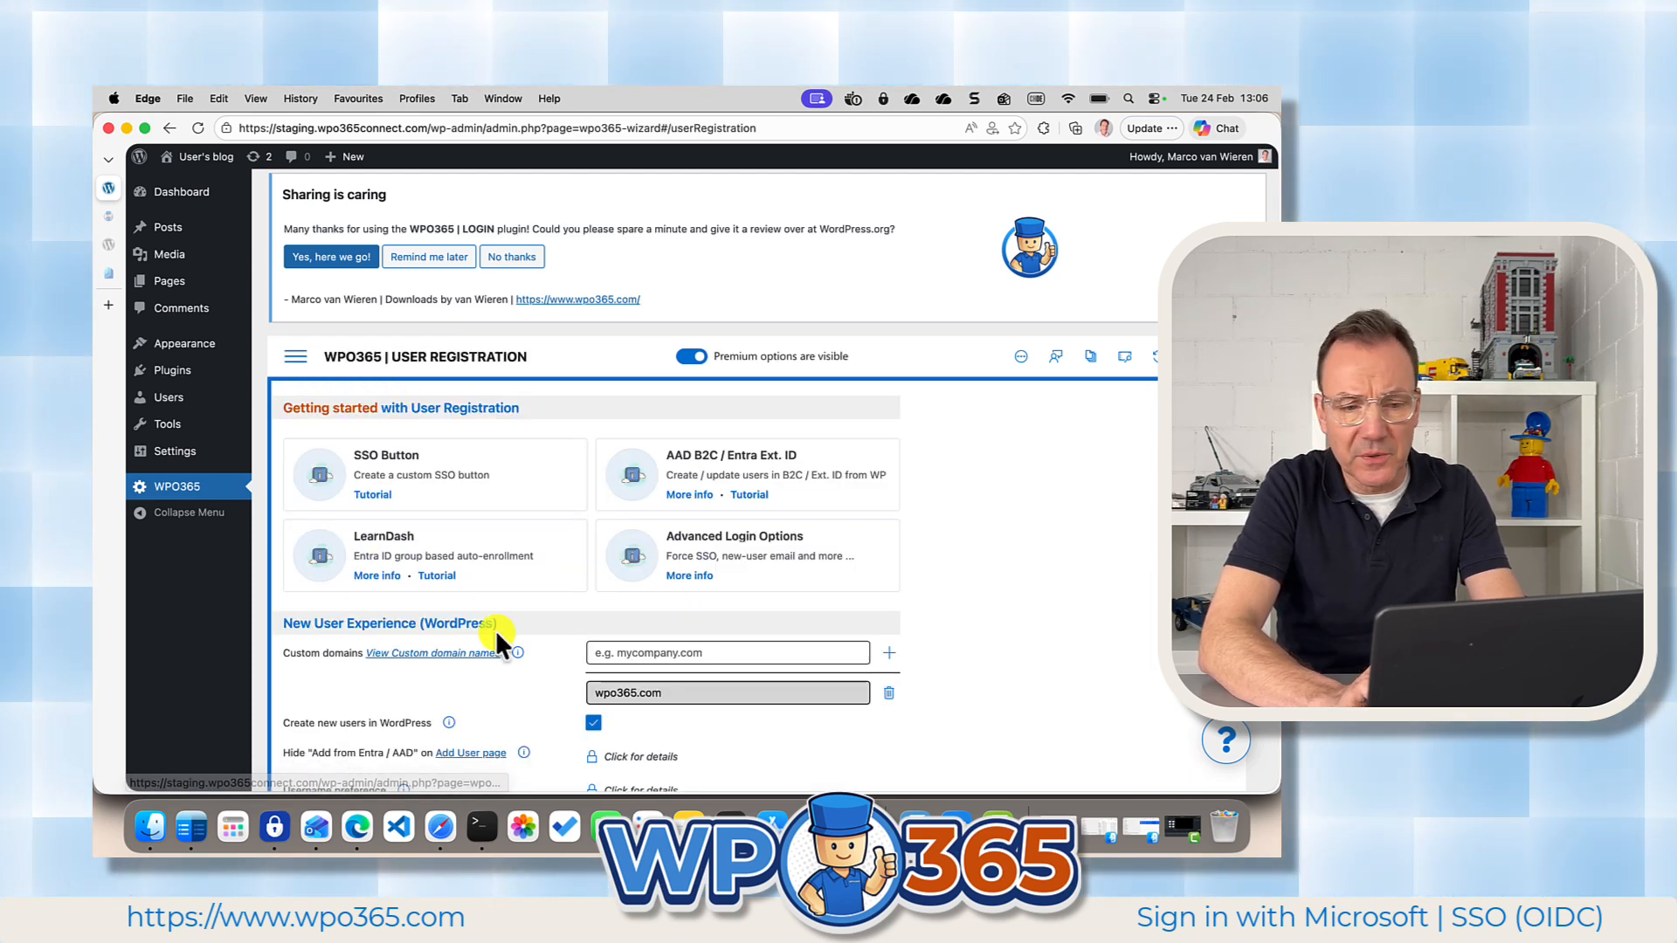
scroll(495, 638, "down", 3)
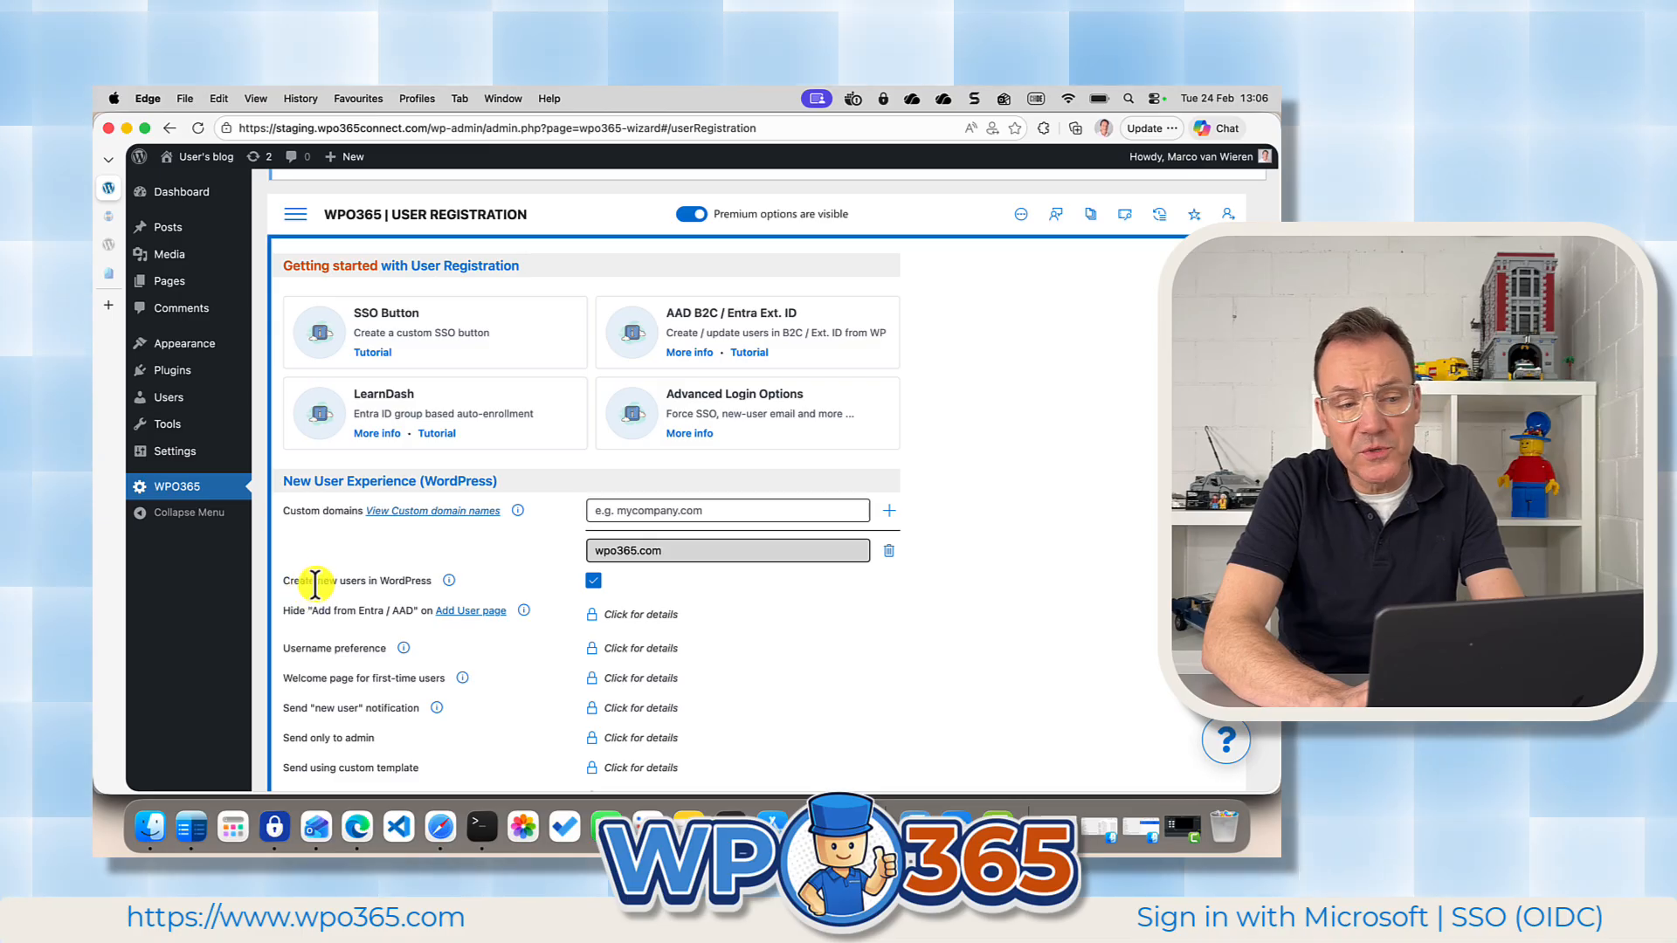
left_click(593, 581)
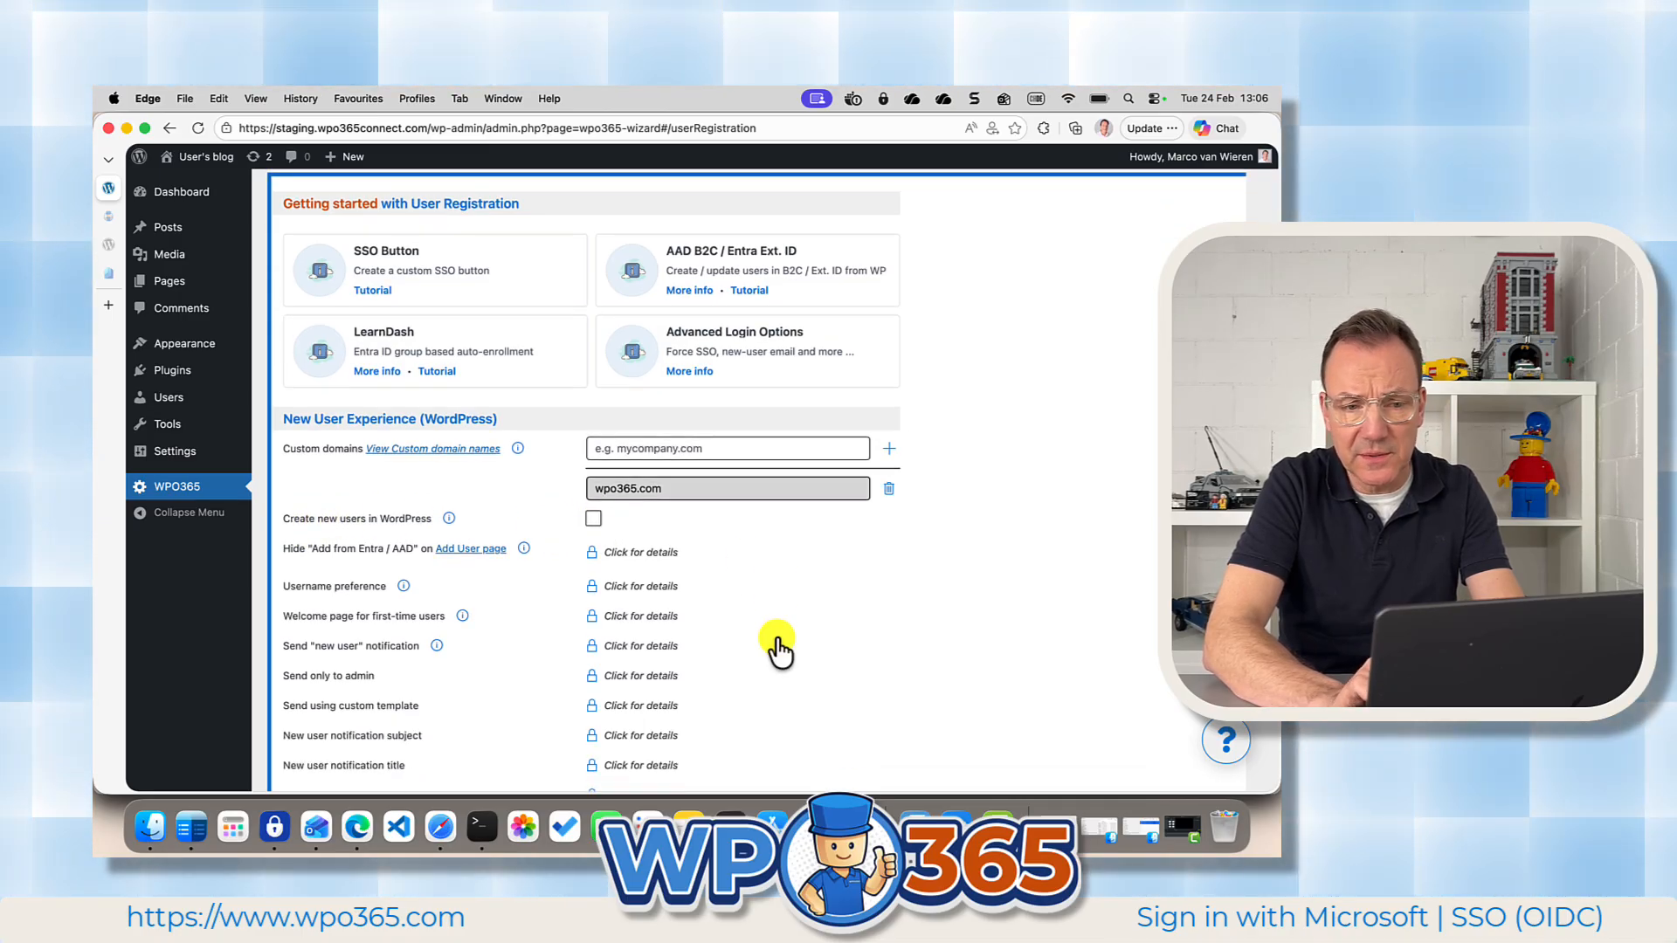
scroll(779, 648, "down", 12)
left_click(743, 681)
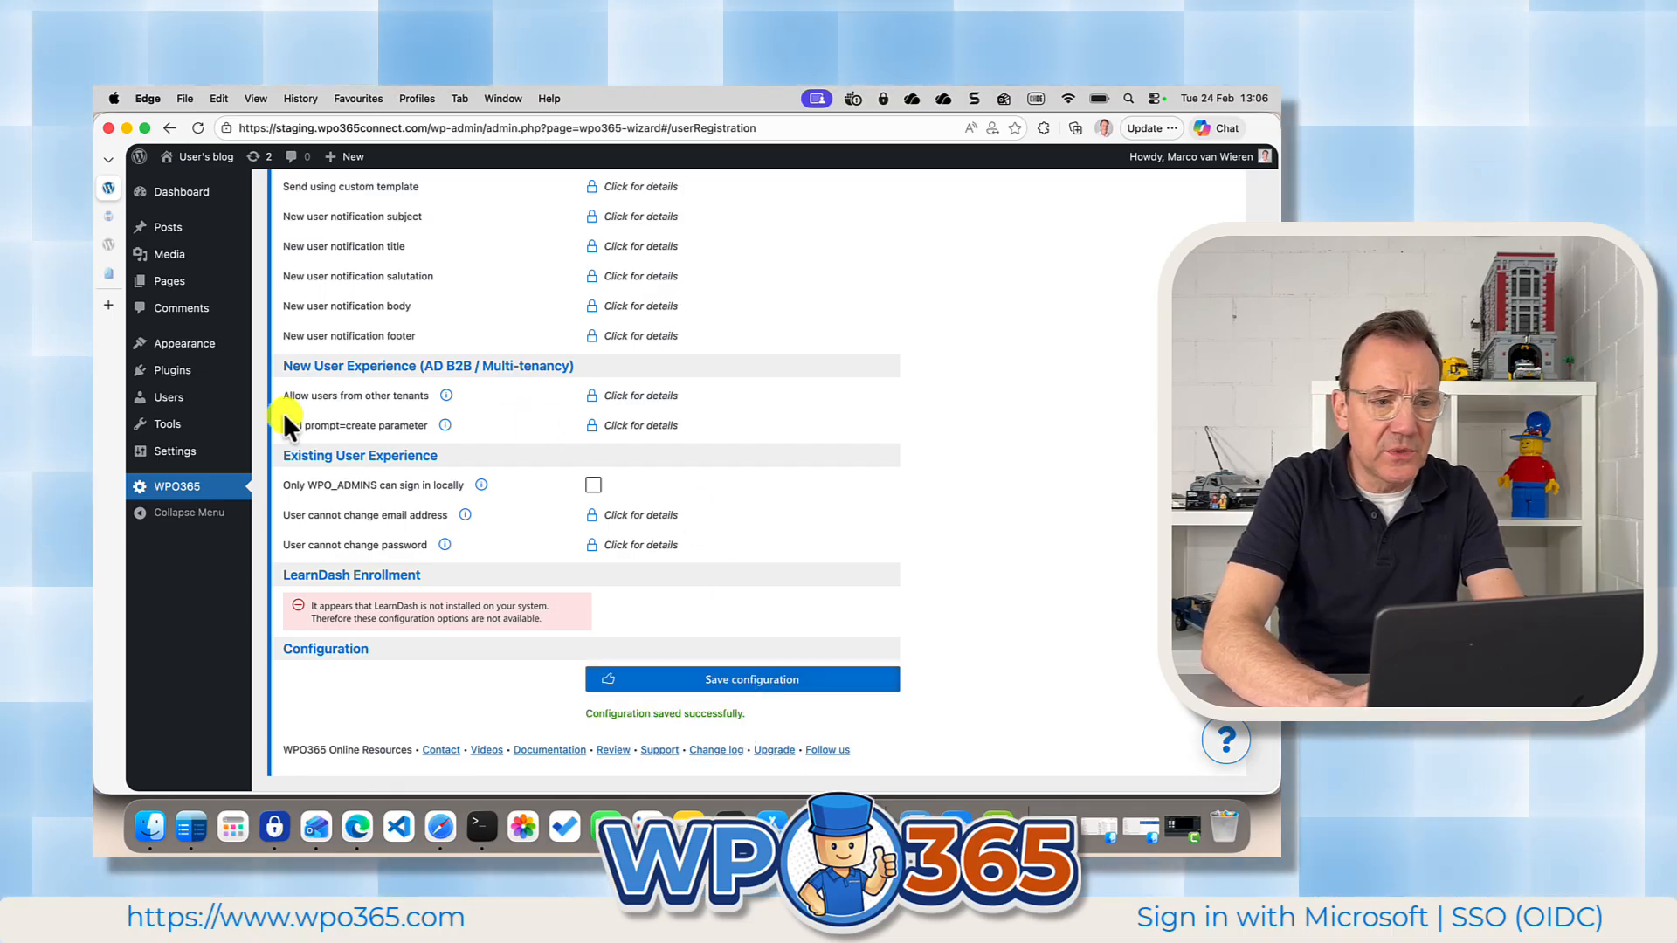
Delete the demo user with the Subscriber role from the WordPress users and confirm the deletion.
left_click(200, 406)
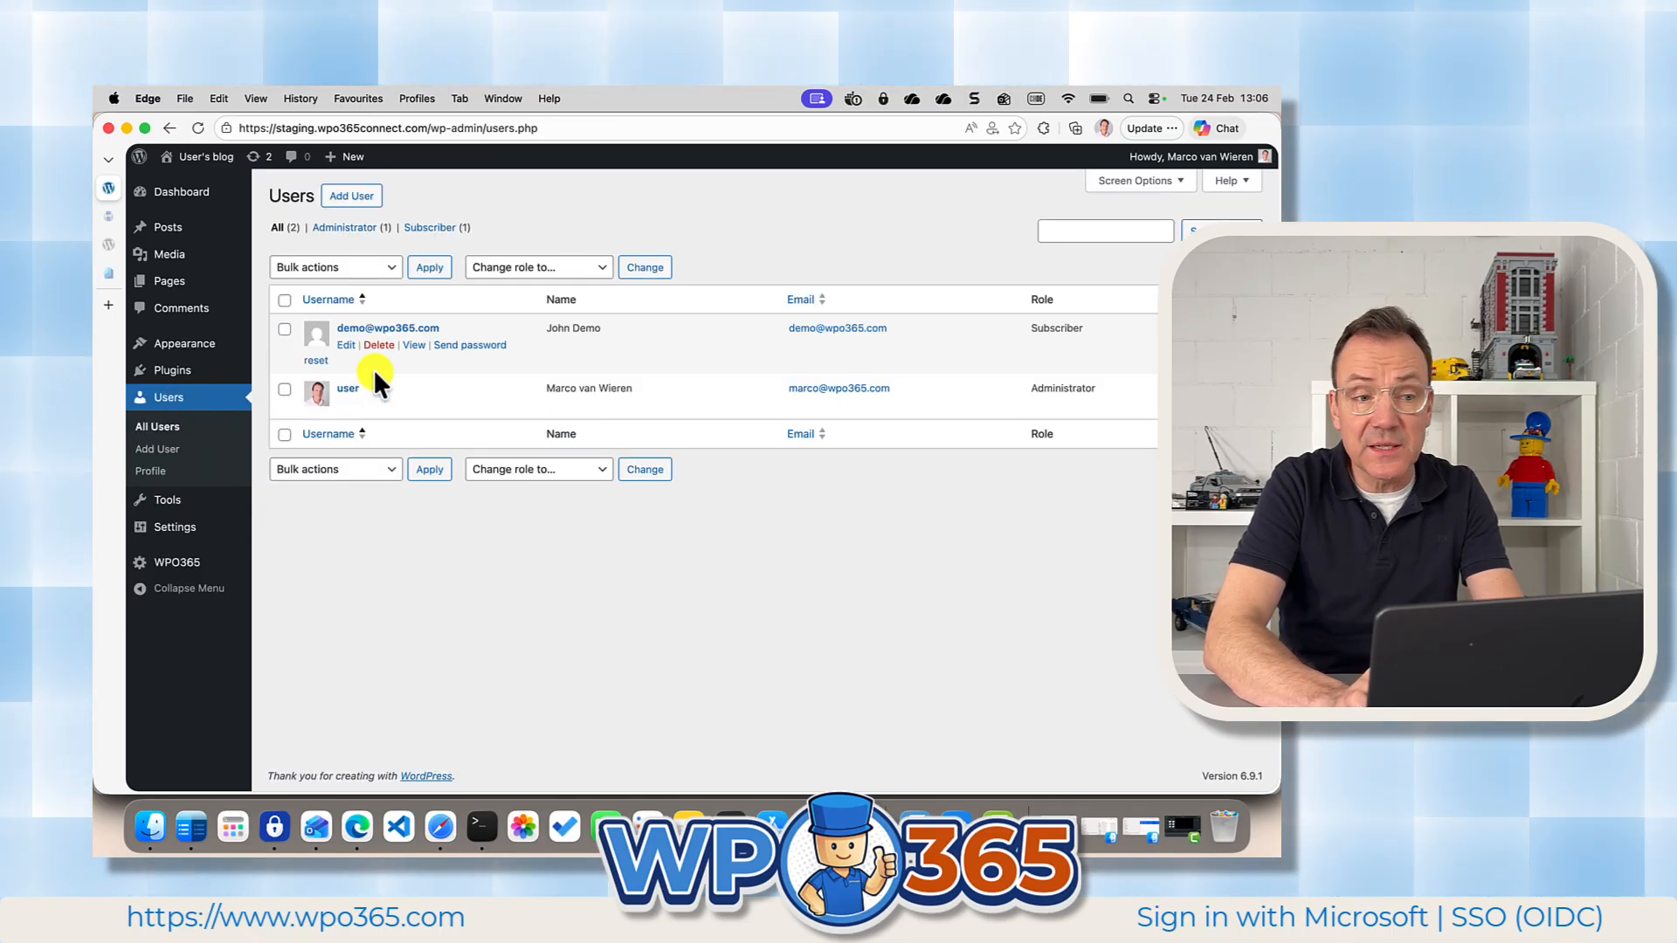
left_click(376, 346)
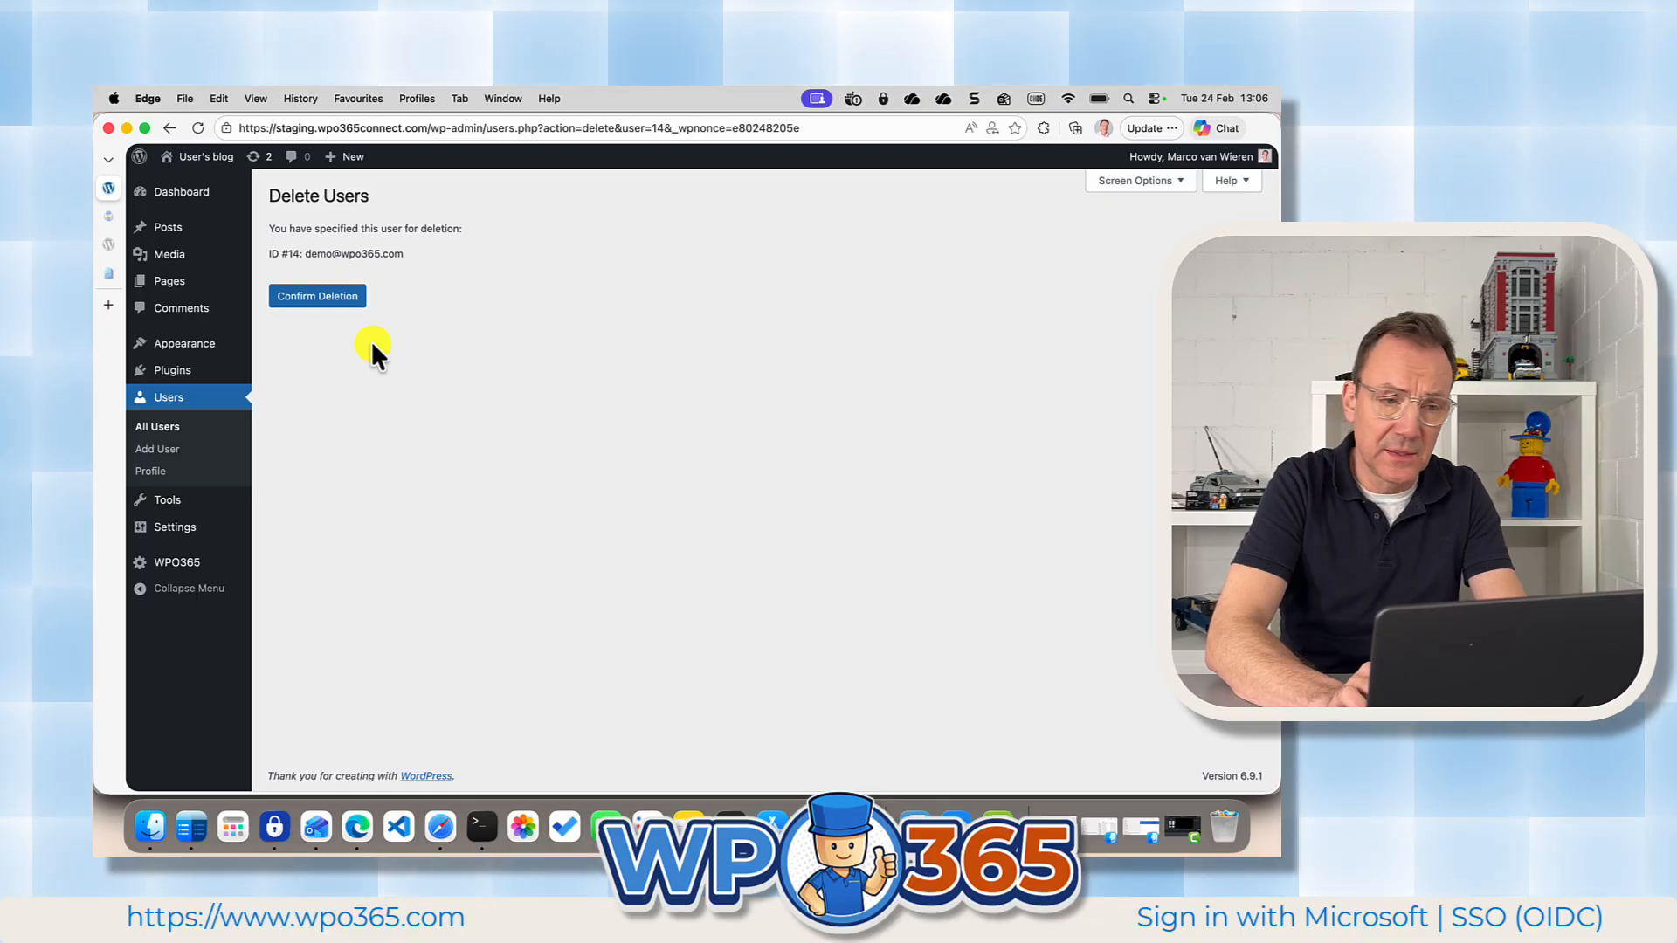
left_click(338, 298)
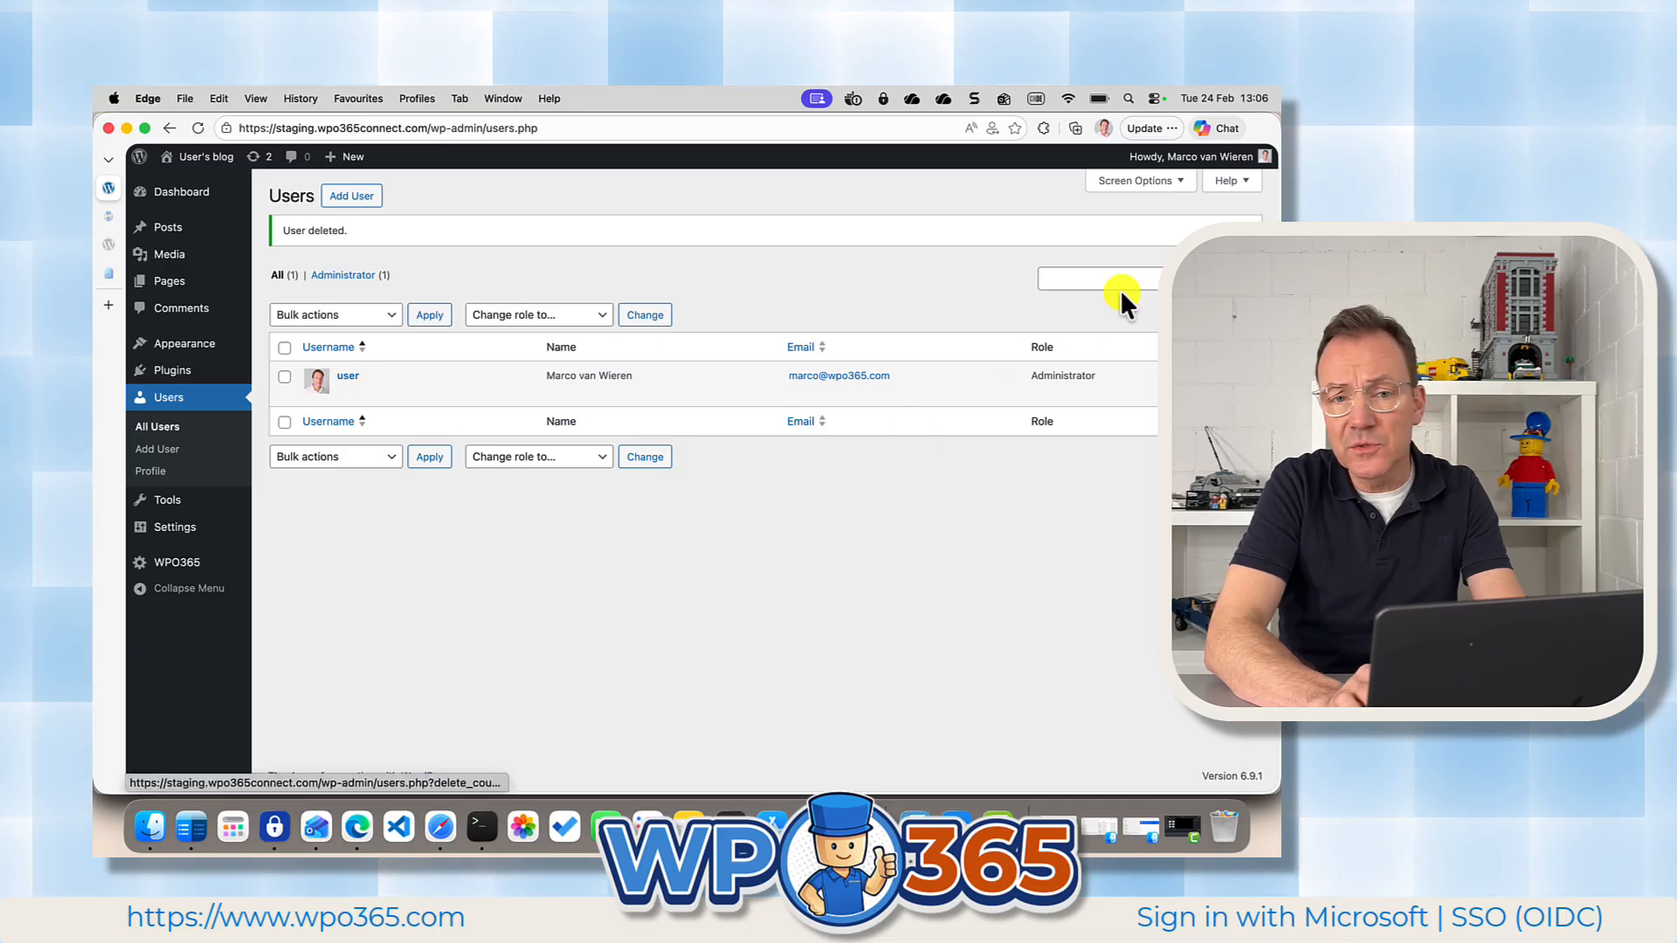
Log out of the site in the demo user's browser profile and try to sign in with Microsoft again.
left_click(1104, 128)
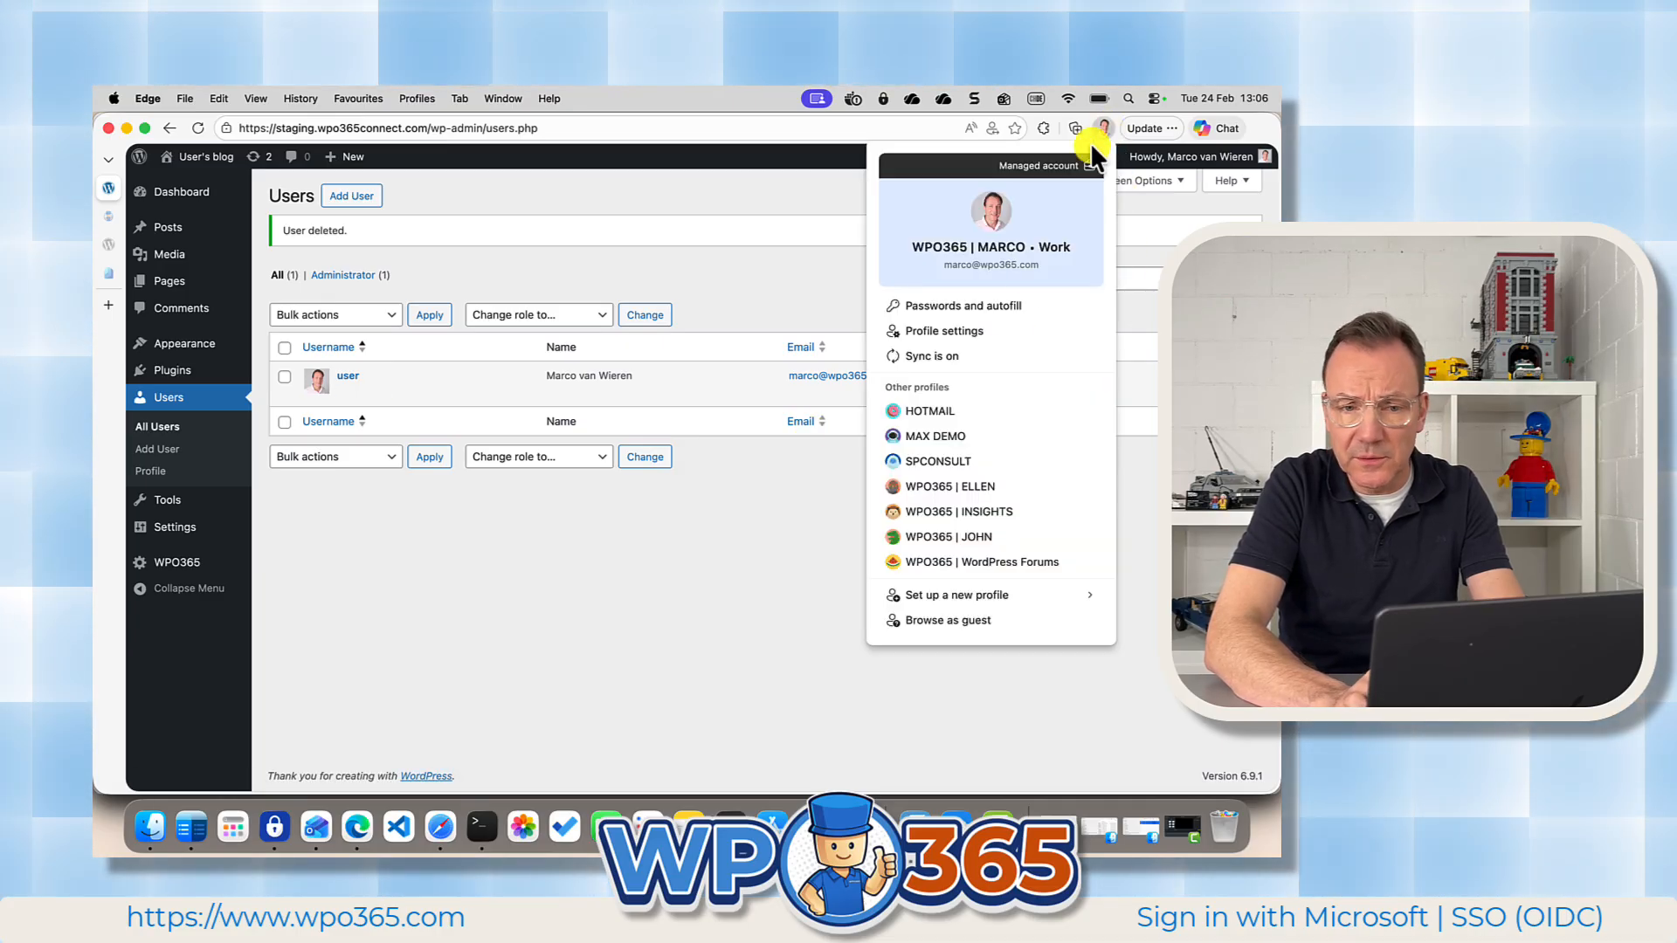
left_click(954, 532)
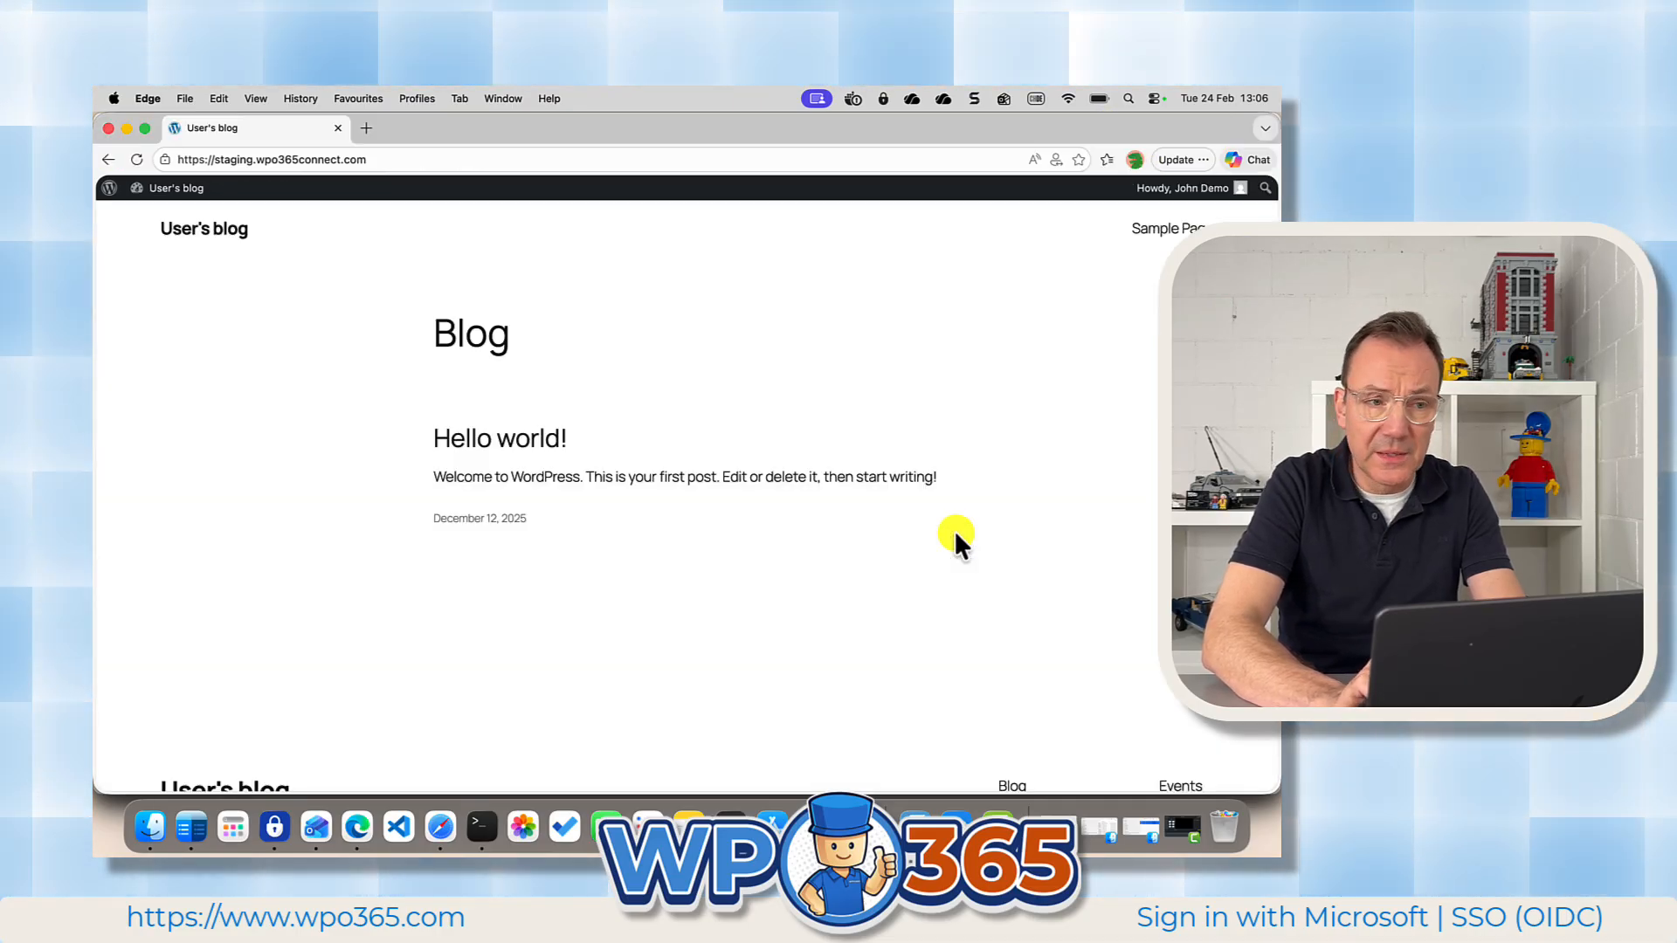
mouse_move(1183, 188)
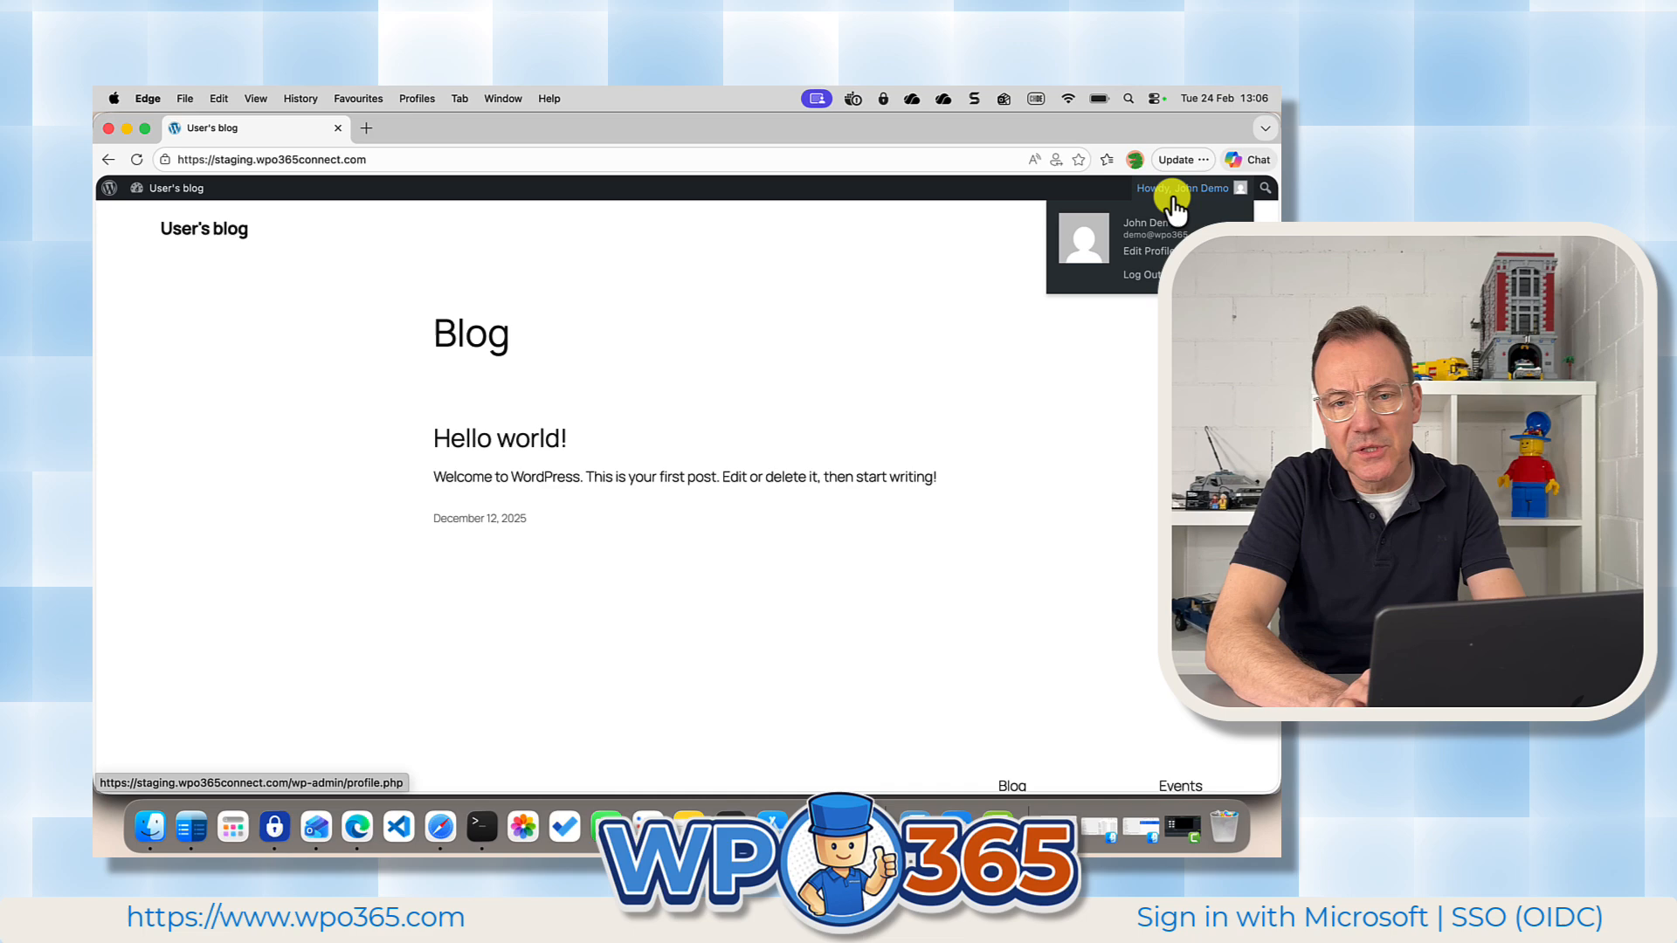
left_click(1146, 285)
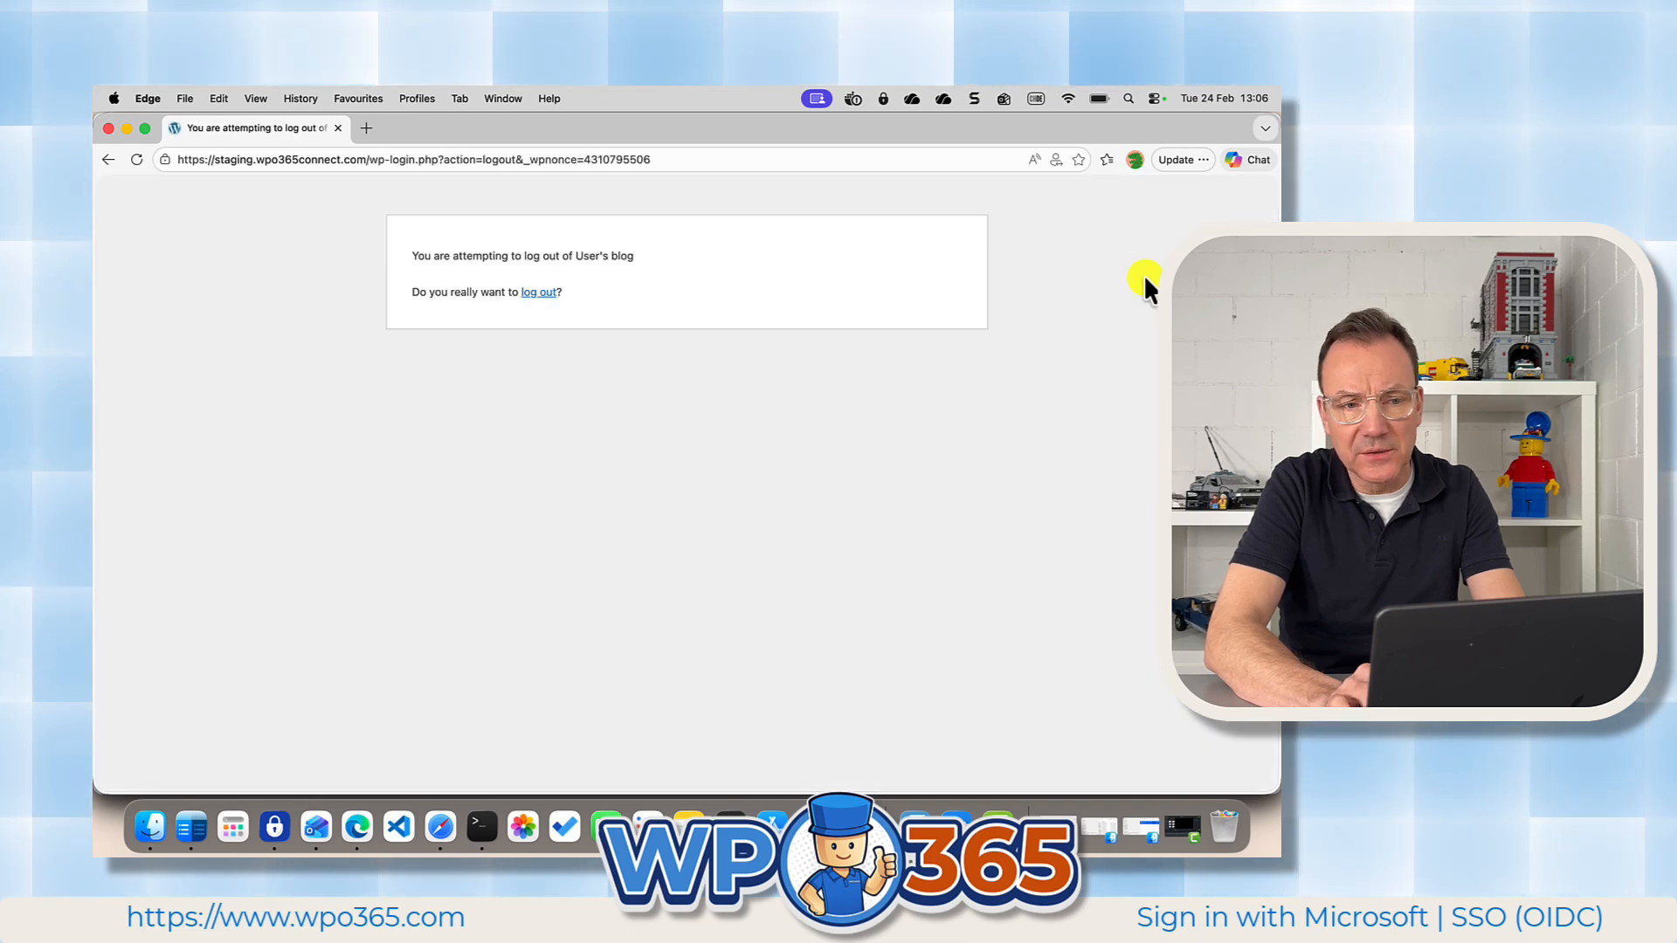
left_click(541, 293)
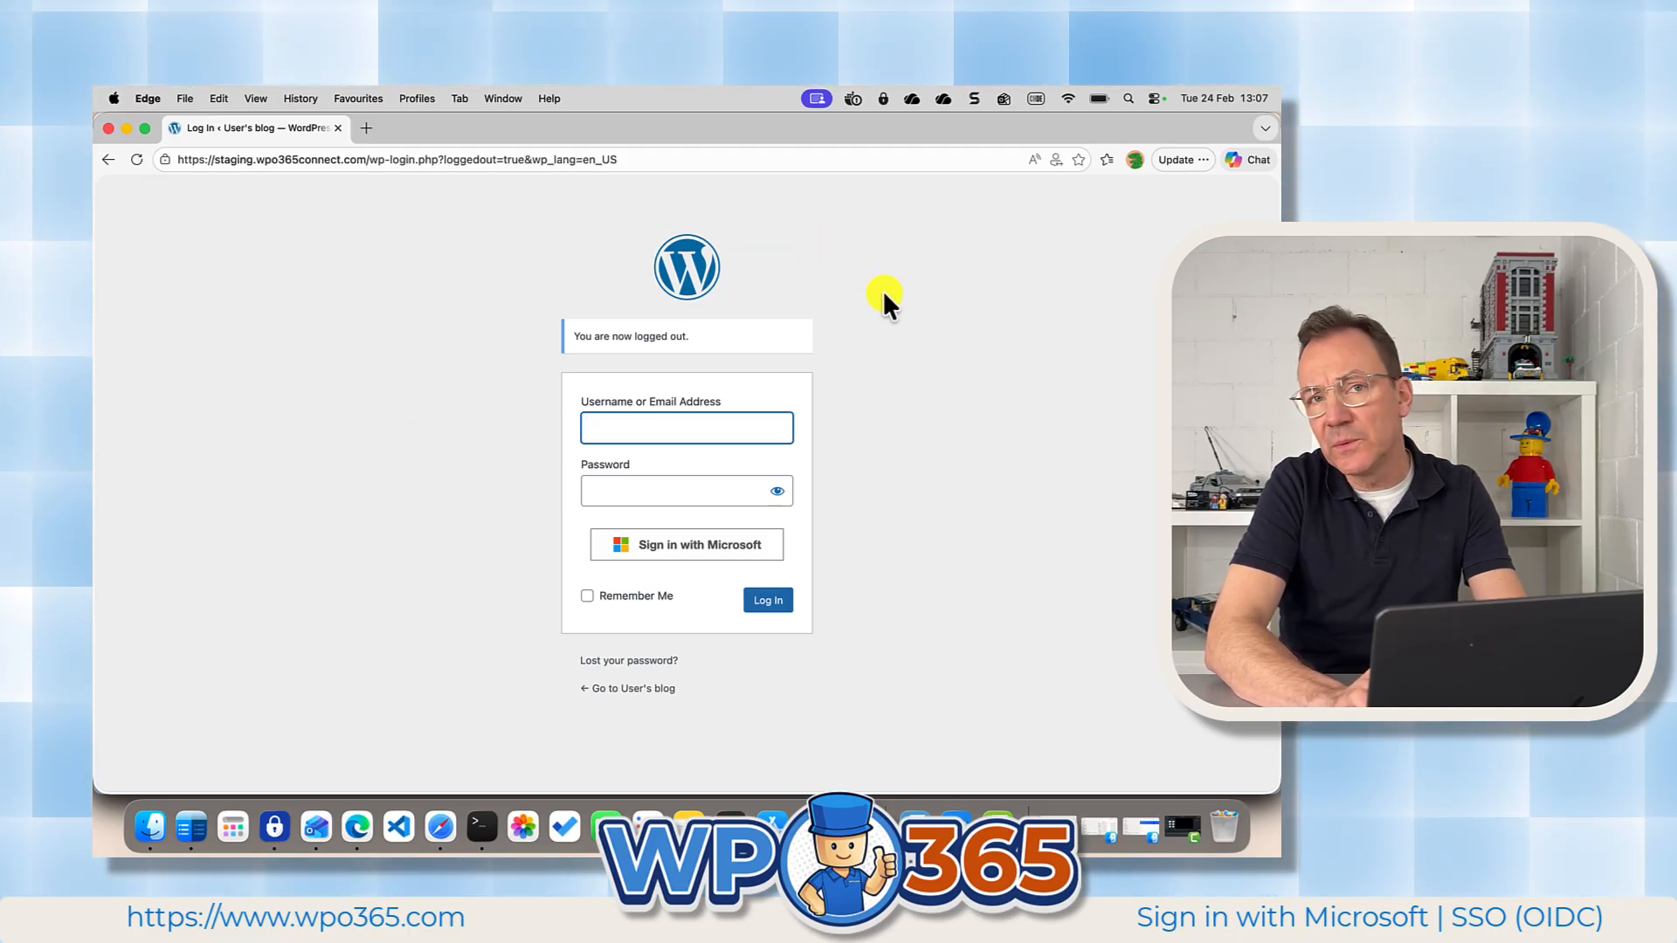
left_click(724, 549)
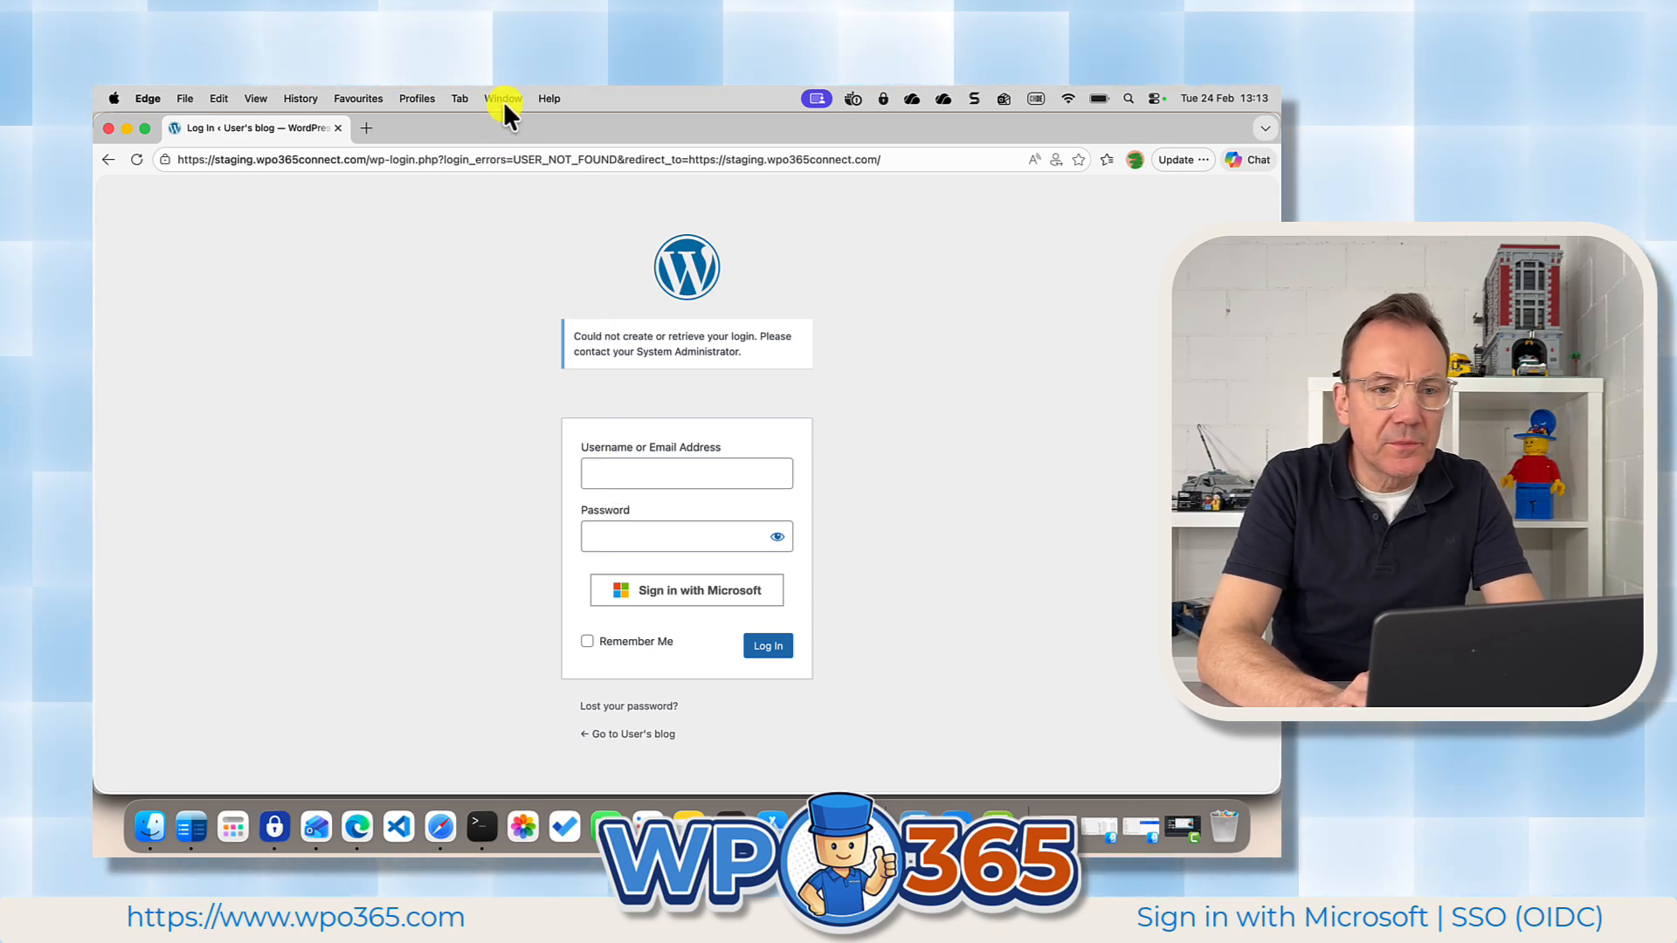
Reload the user list in the administrator's browser profile and open the WPO365 health messages to review the detected errors.
left_click(1135, 160)
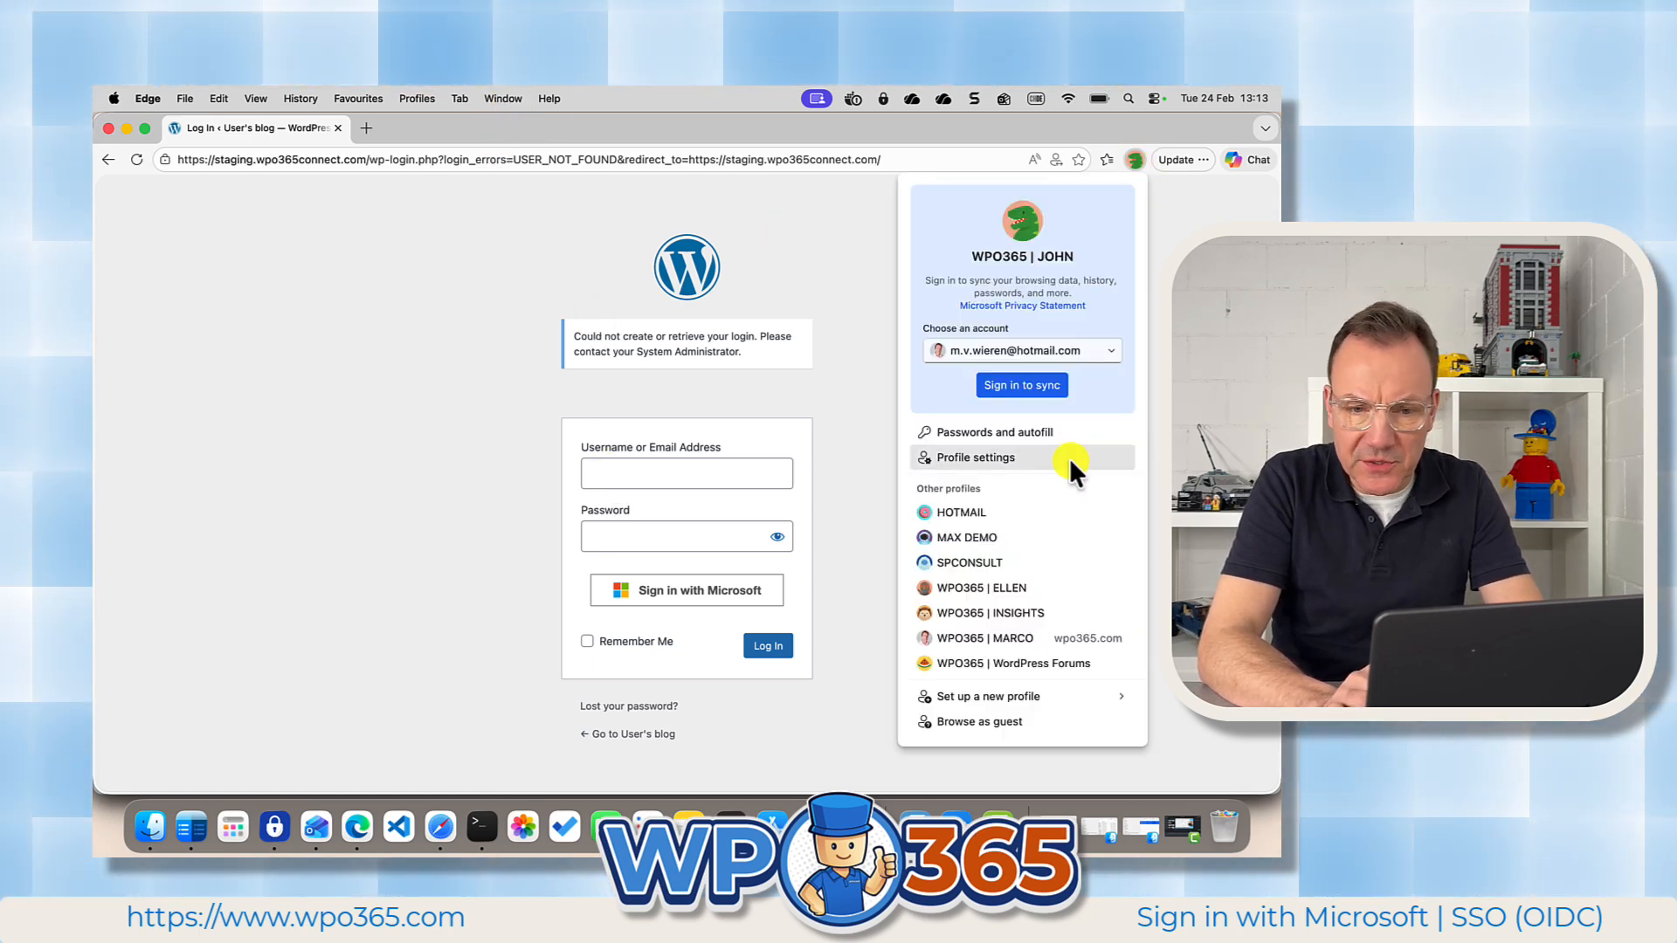
left_click(1031, 636)
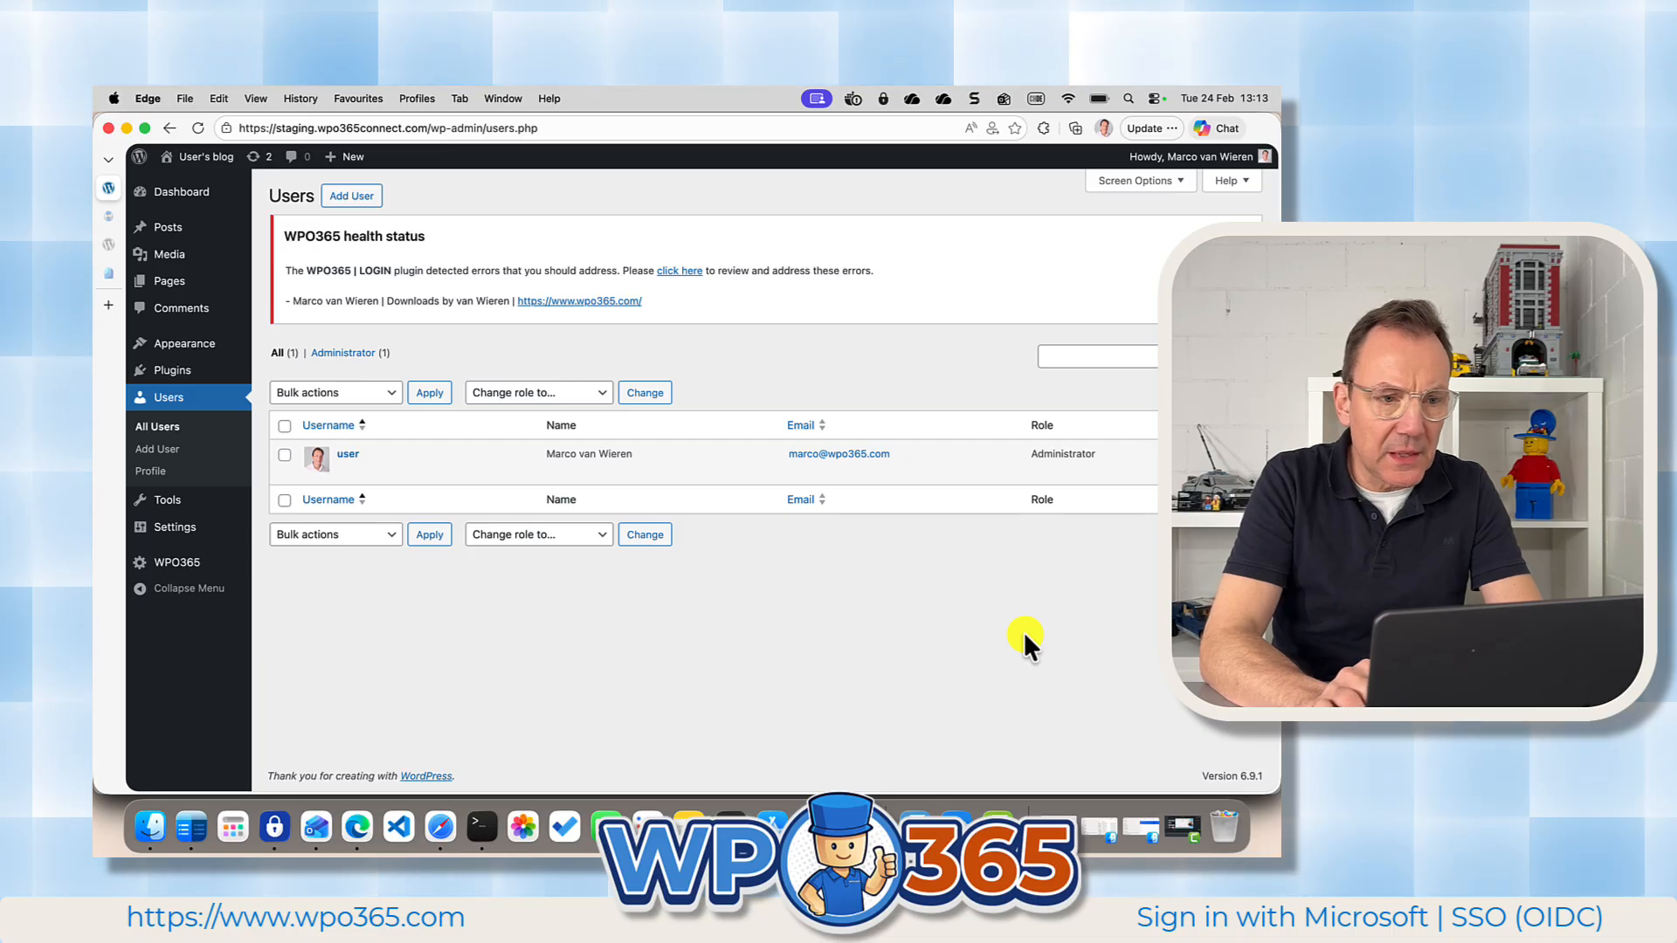
left_click(172, 428)
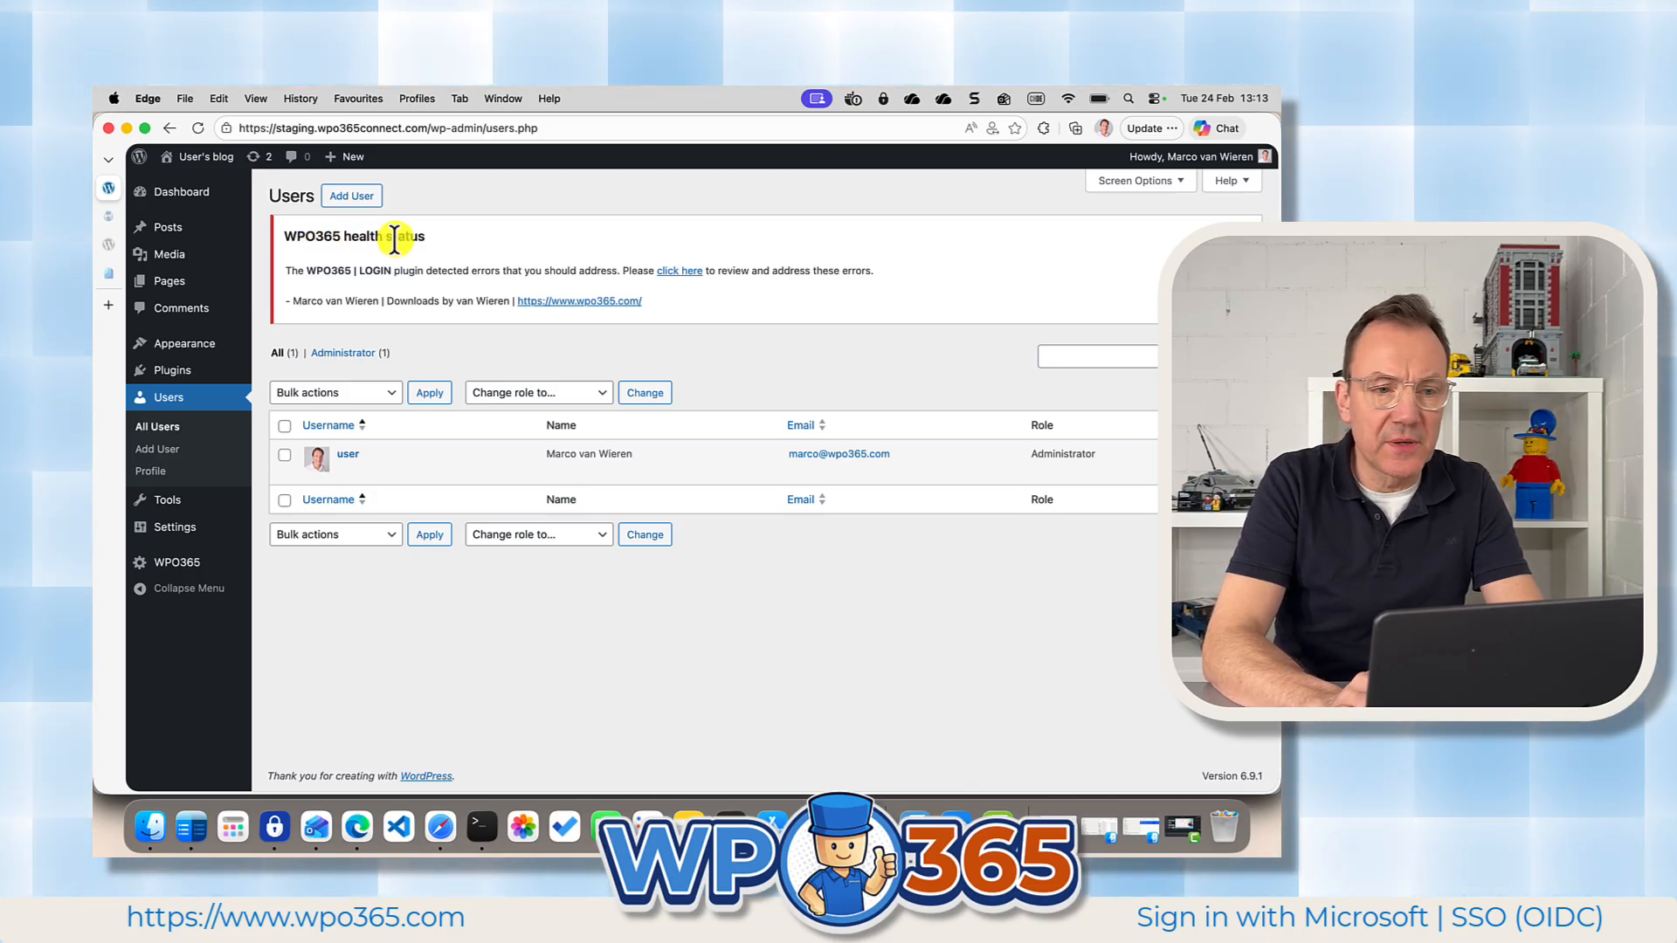
left_click(685, 271)
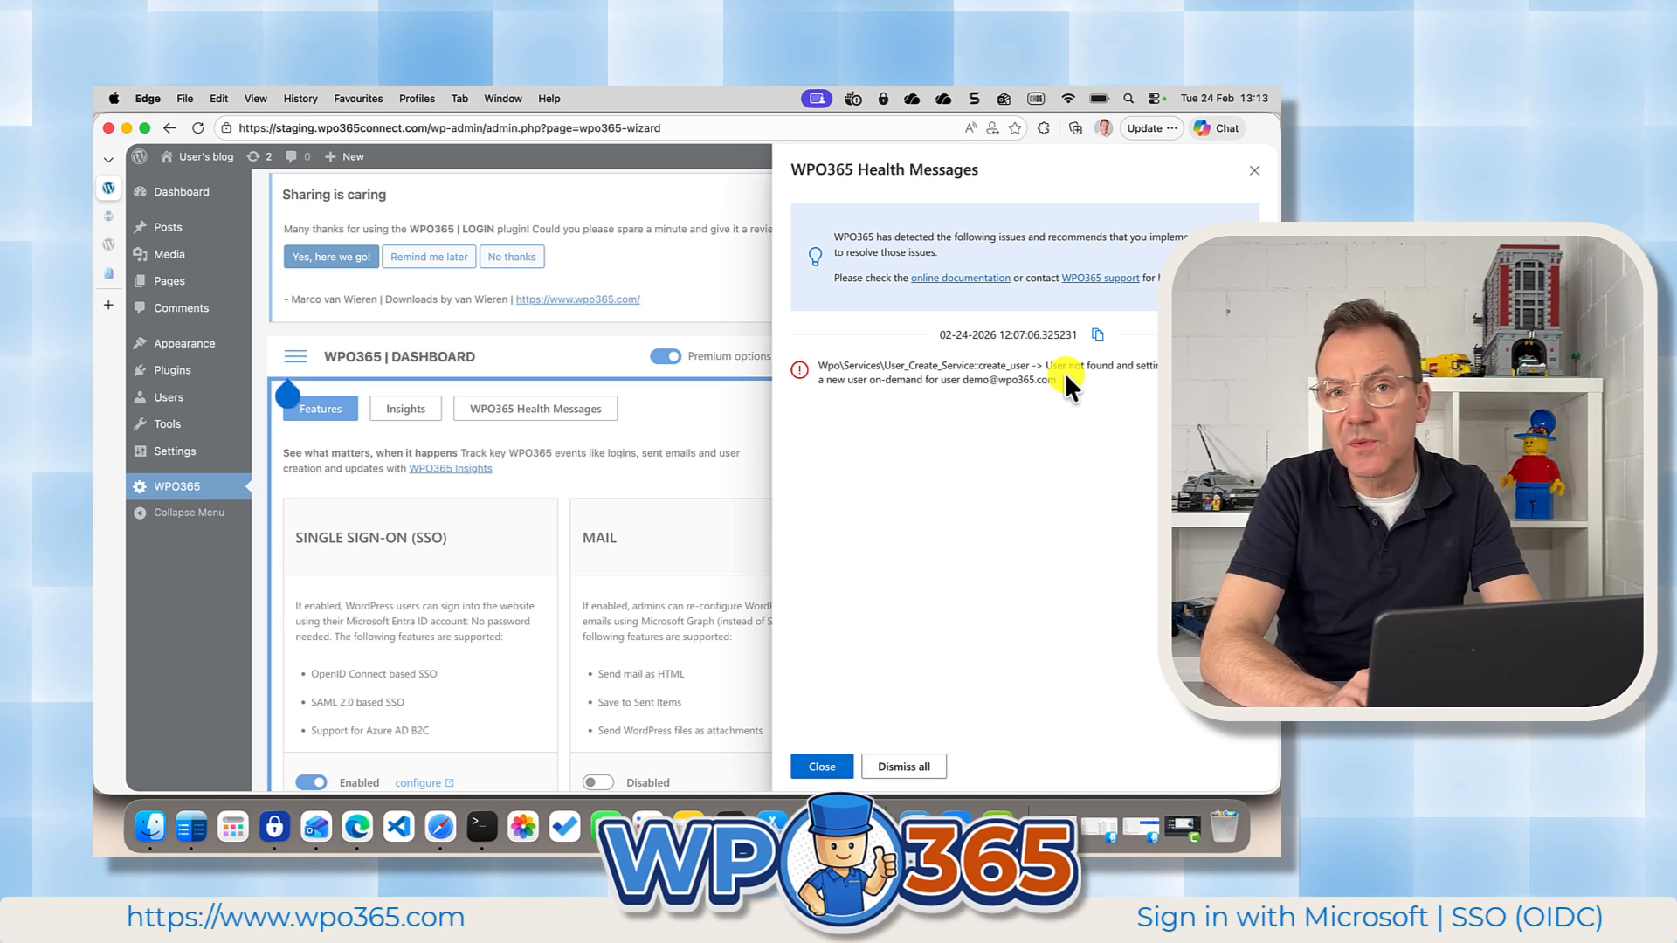
Dismiss all WPO365 health messages and open the User Registration settings to check the "Create new users in WordPress" option.
left_click_drag(1136, 366, 1155, 365)
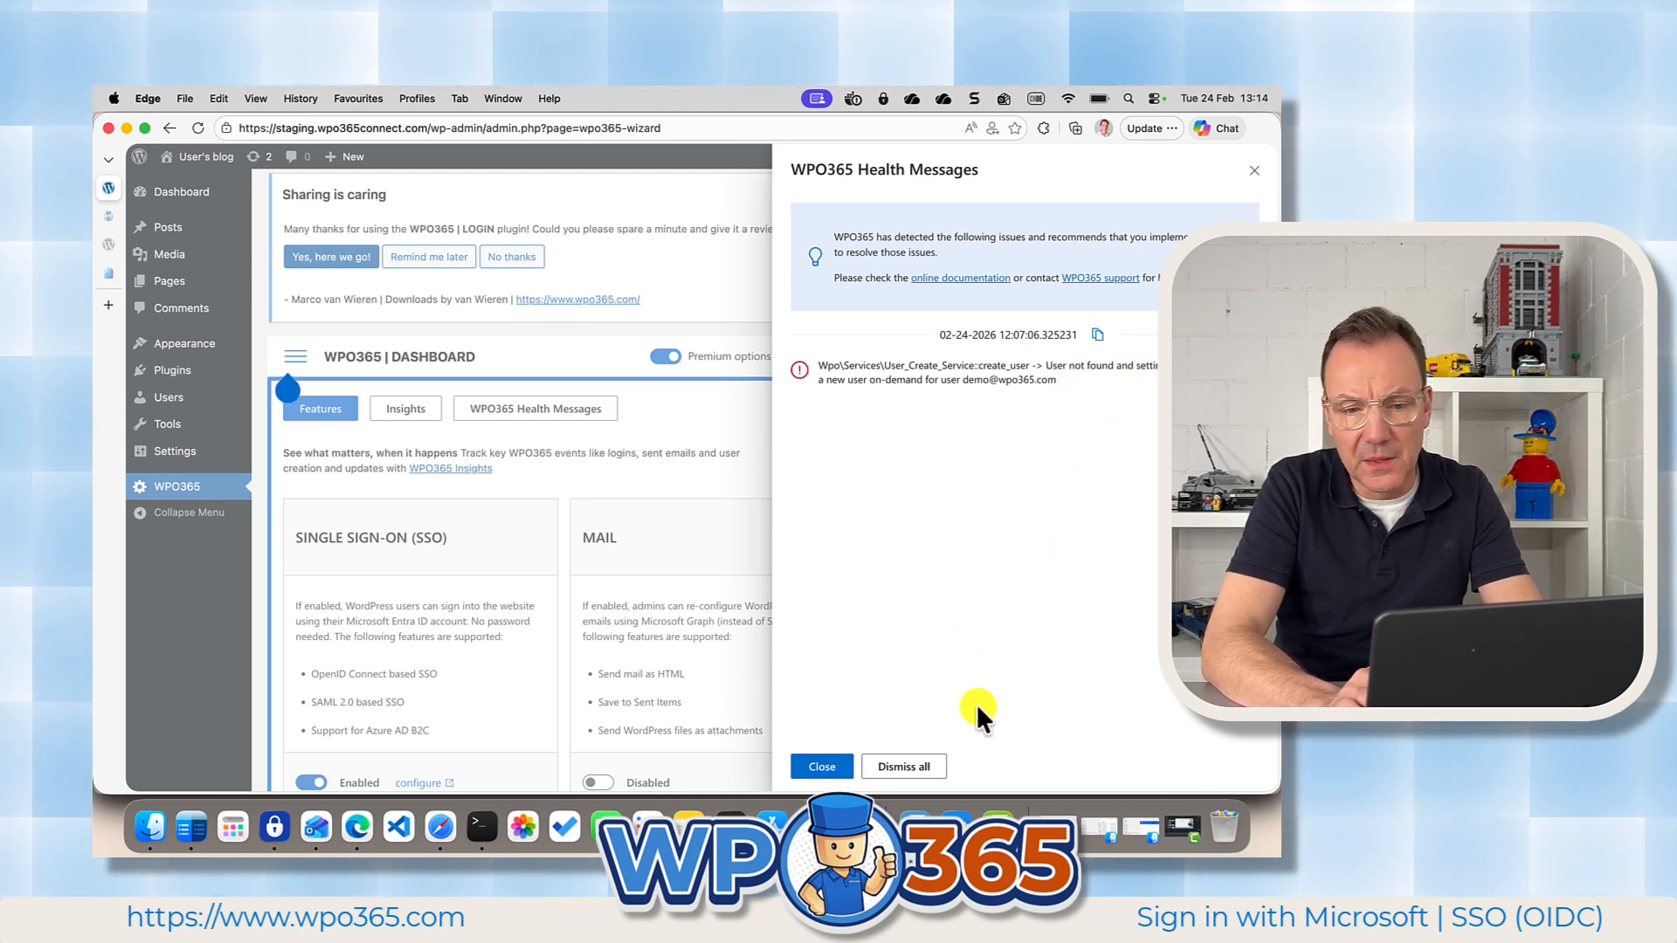
left_click(905, 768)
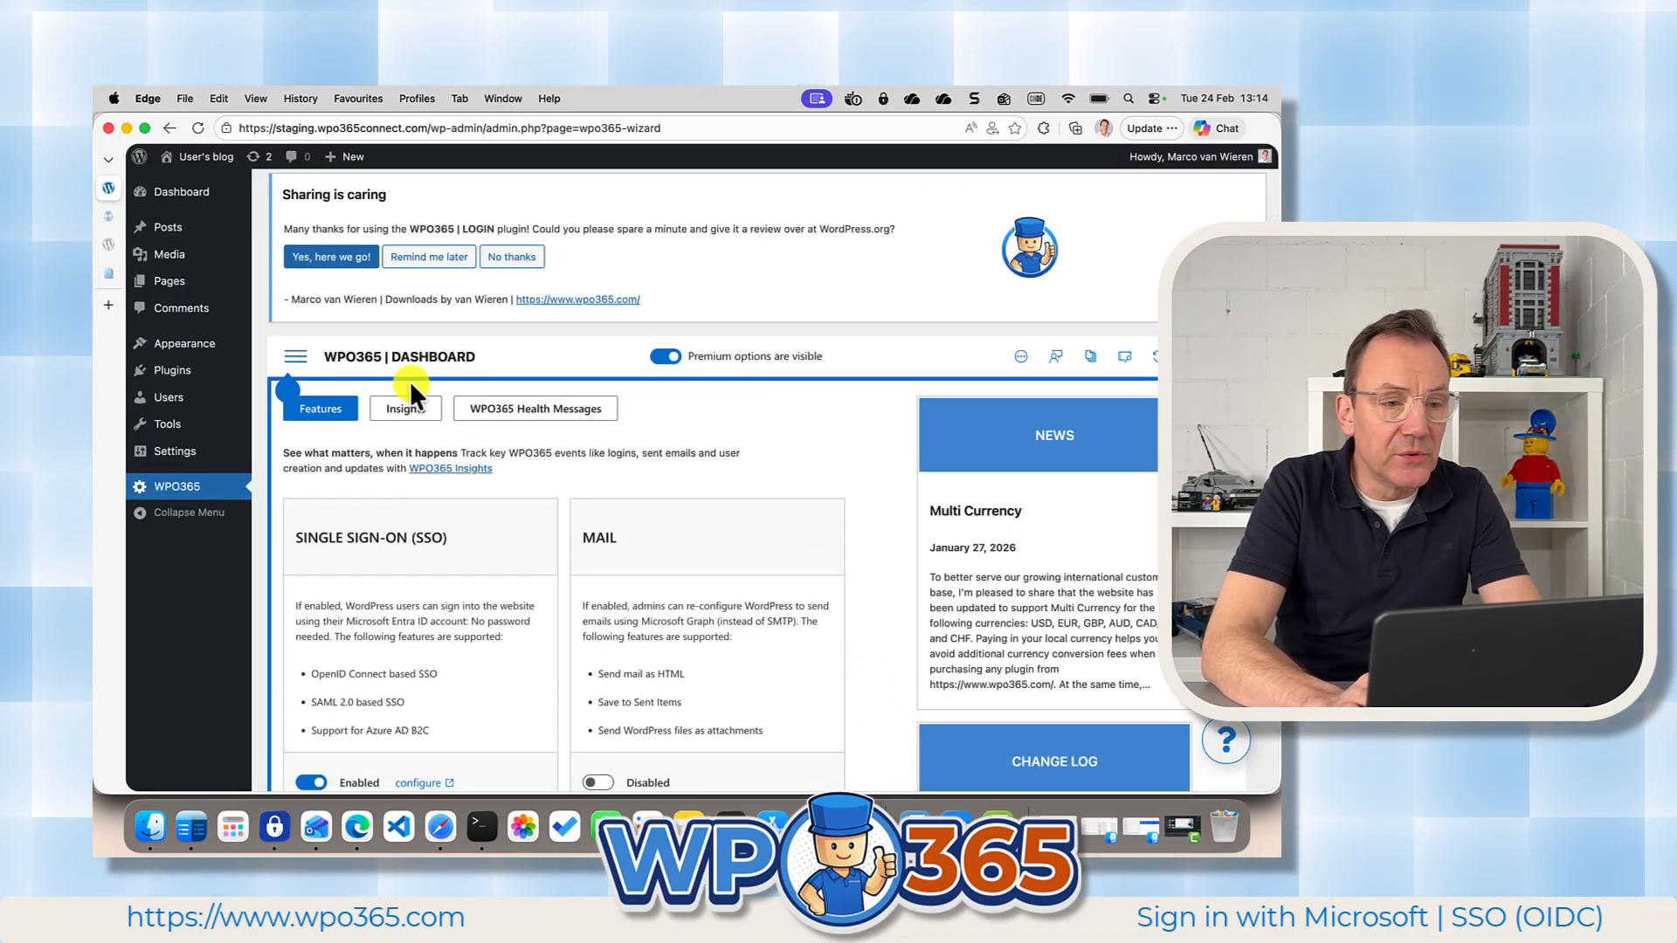
left_click(305, 357)
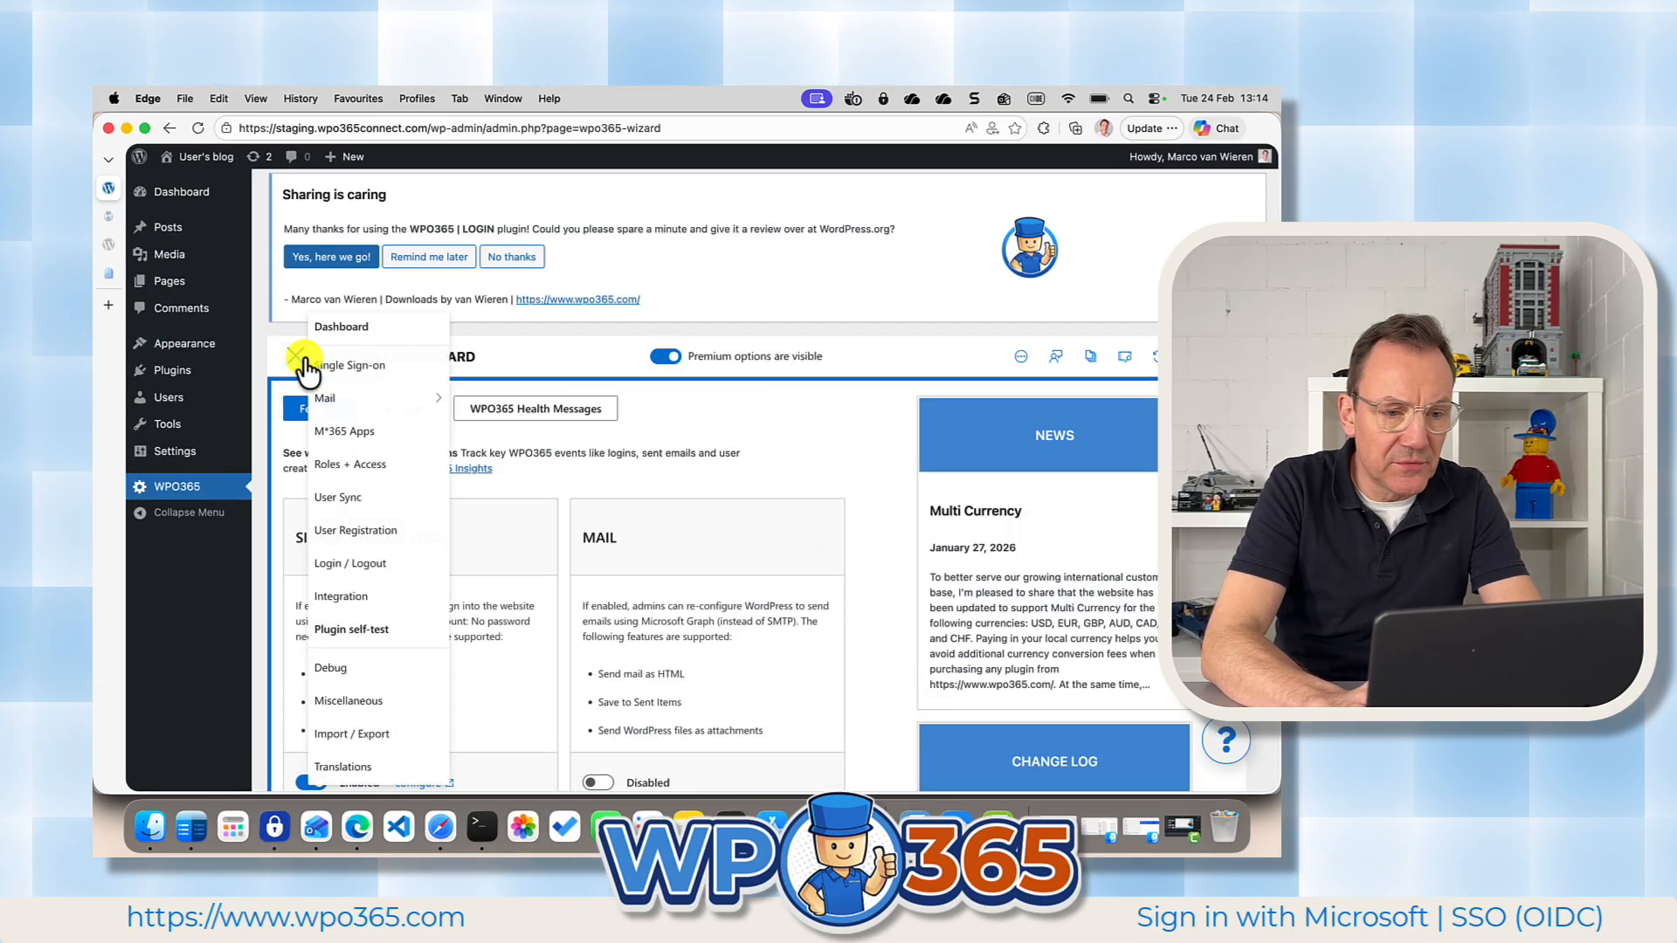
left_click(341, 533)
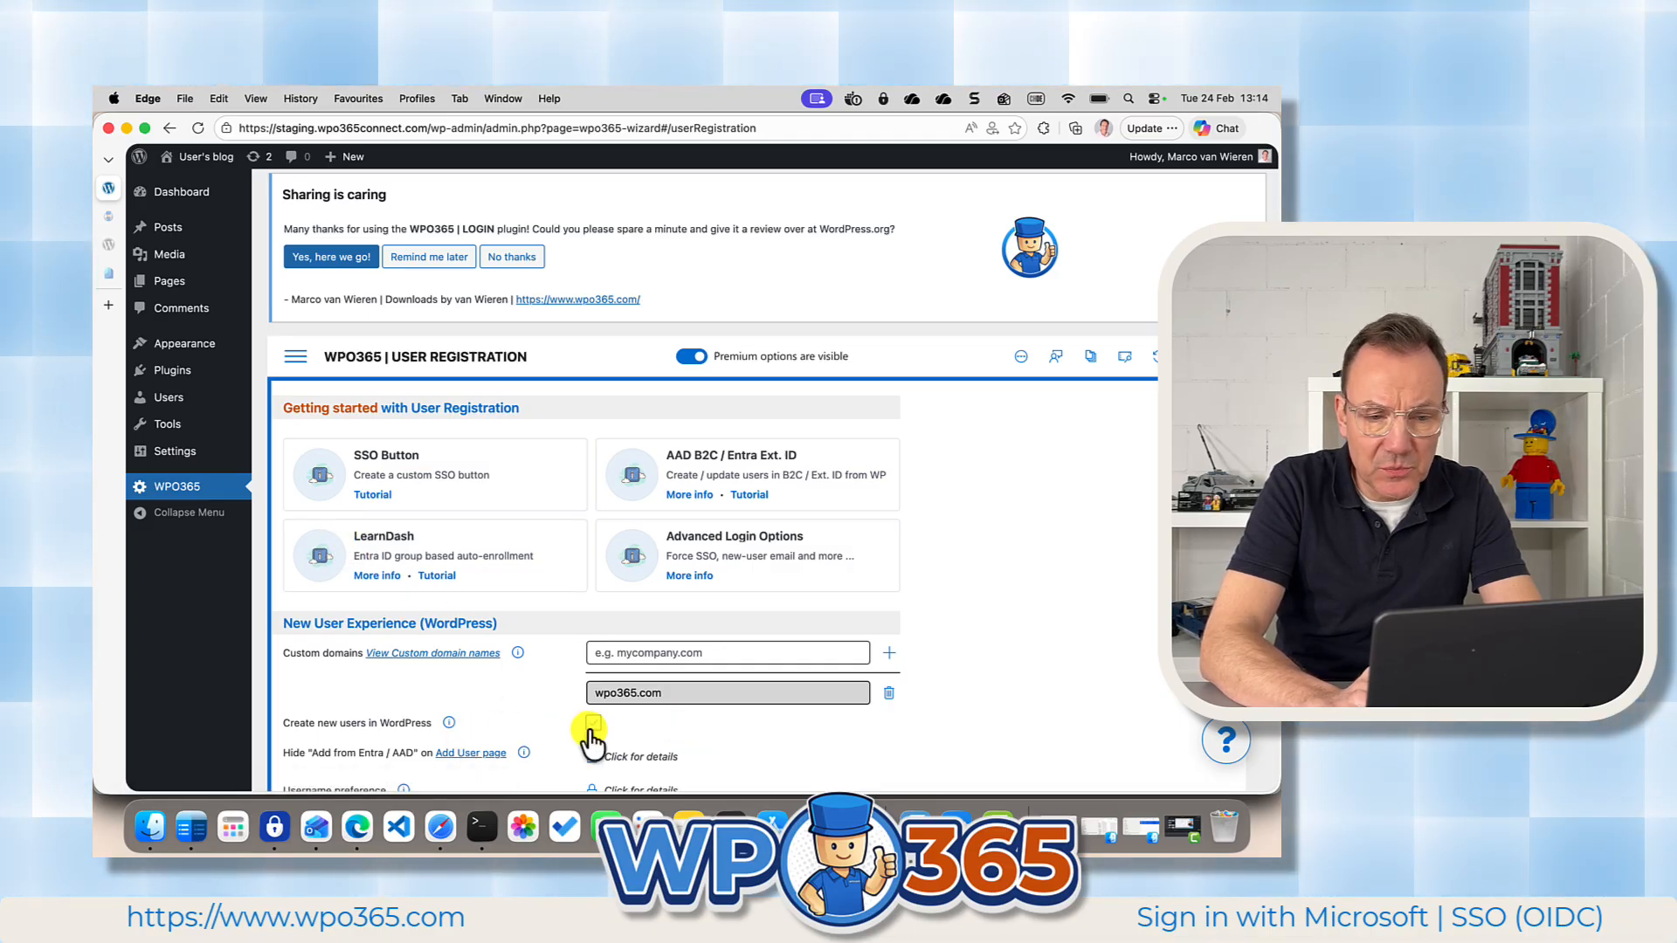
Start adding a new WordPress user with the username jdemo and fill in the demo account's e-mail address.
left_click(179, 395)
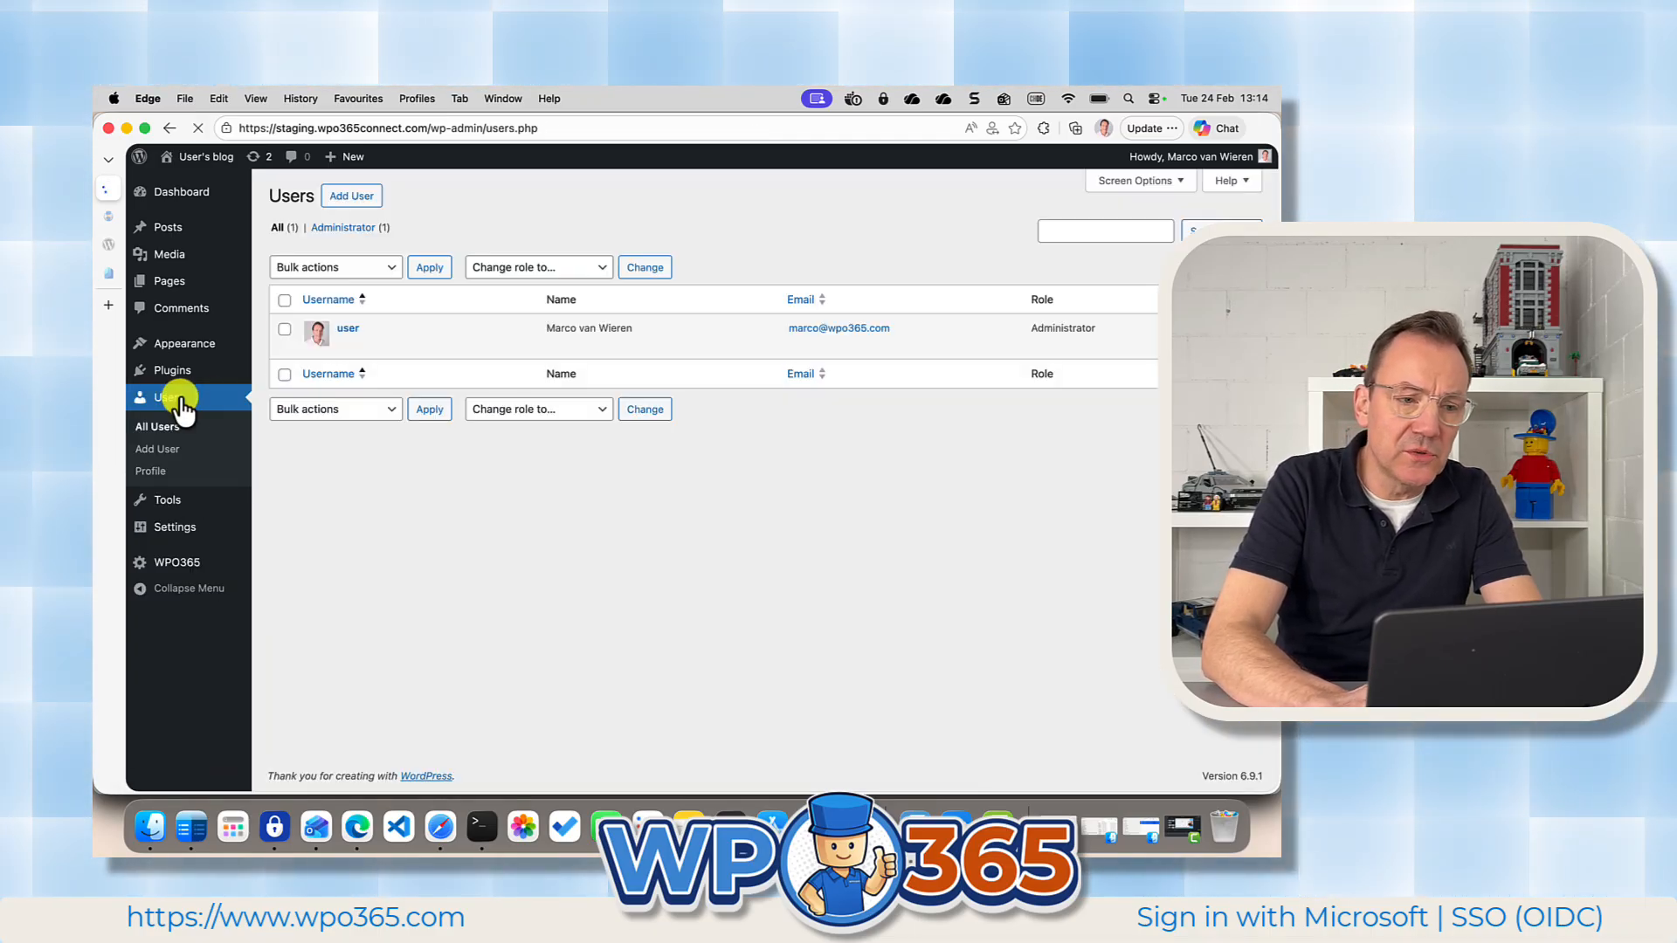
left_click(351, 196)
left_click(483, 271)
type("jdemo")
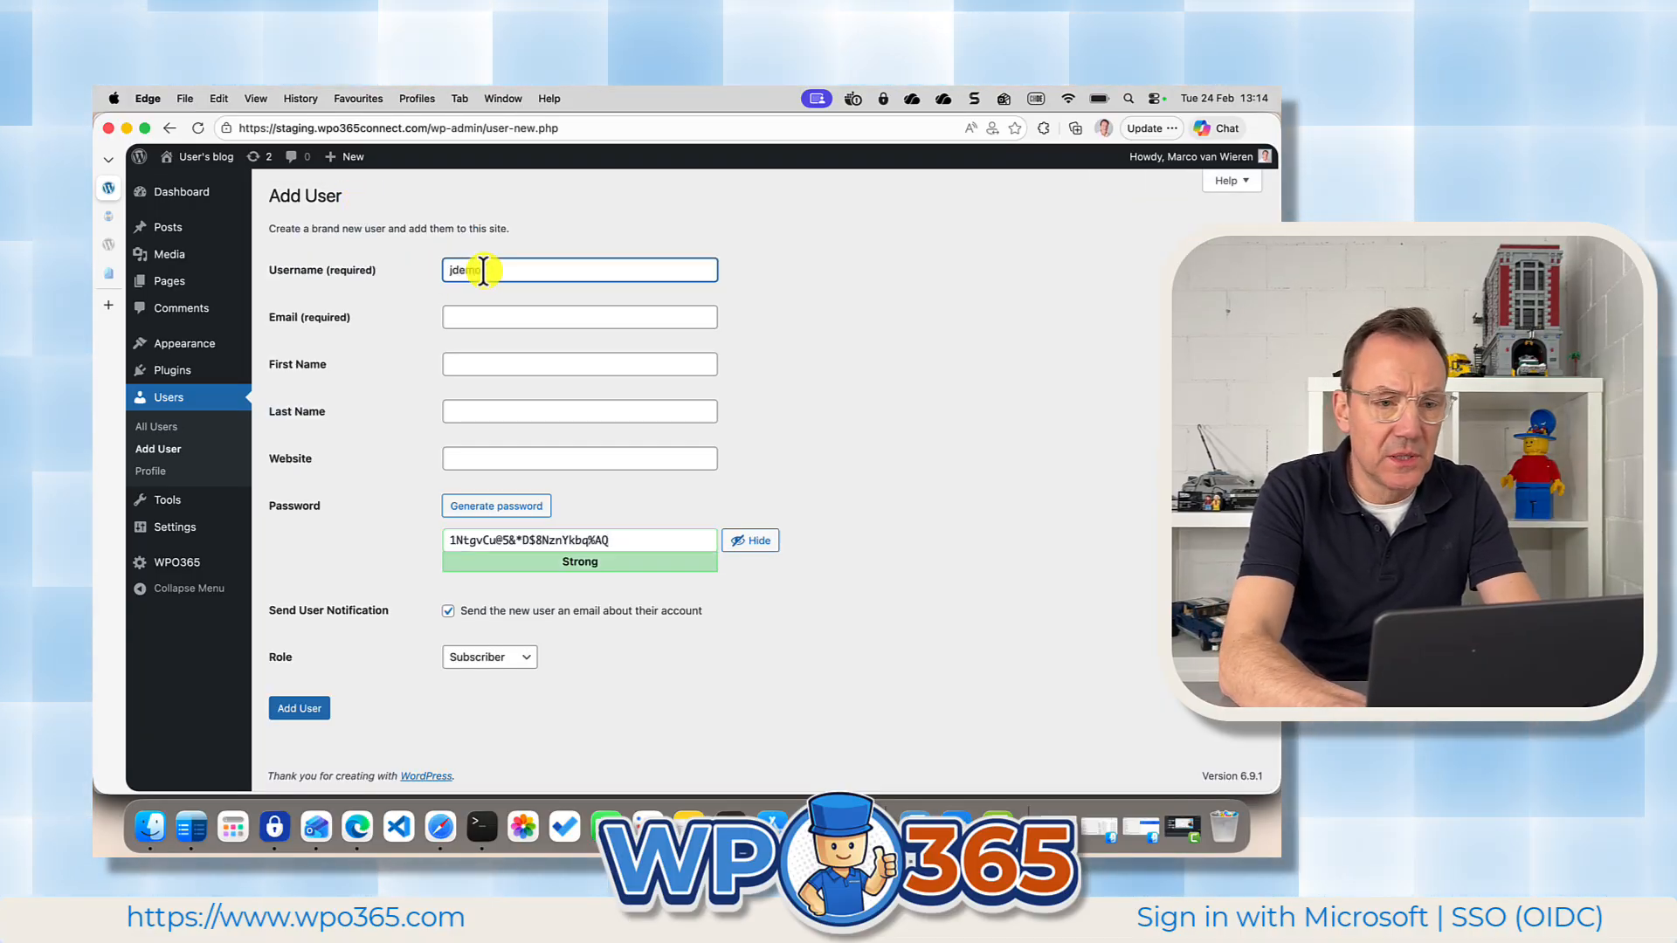
key("Tab")
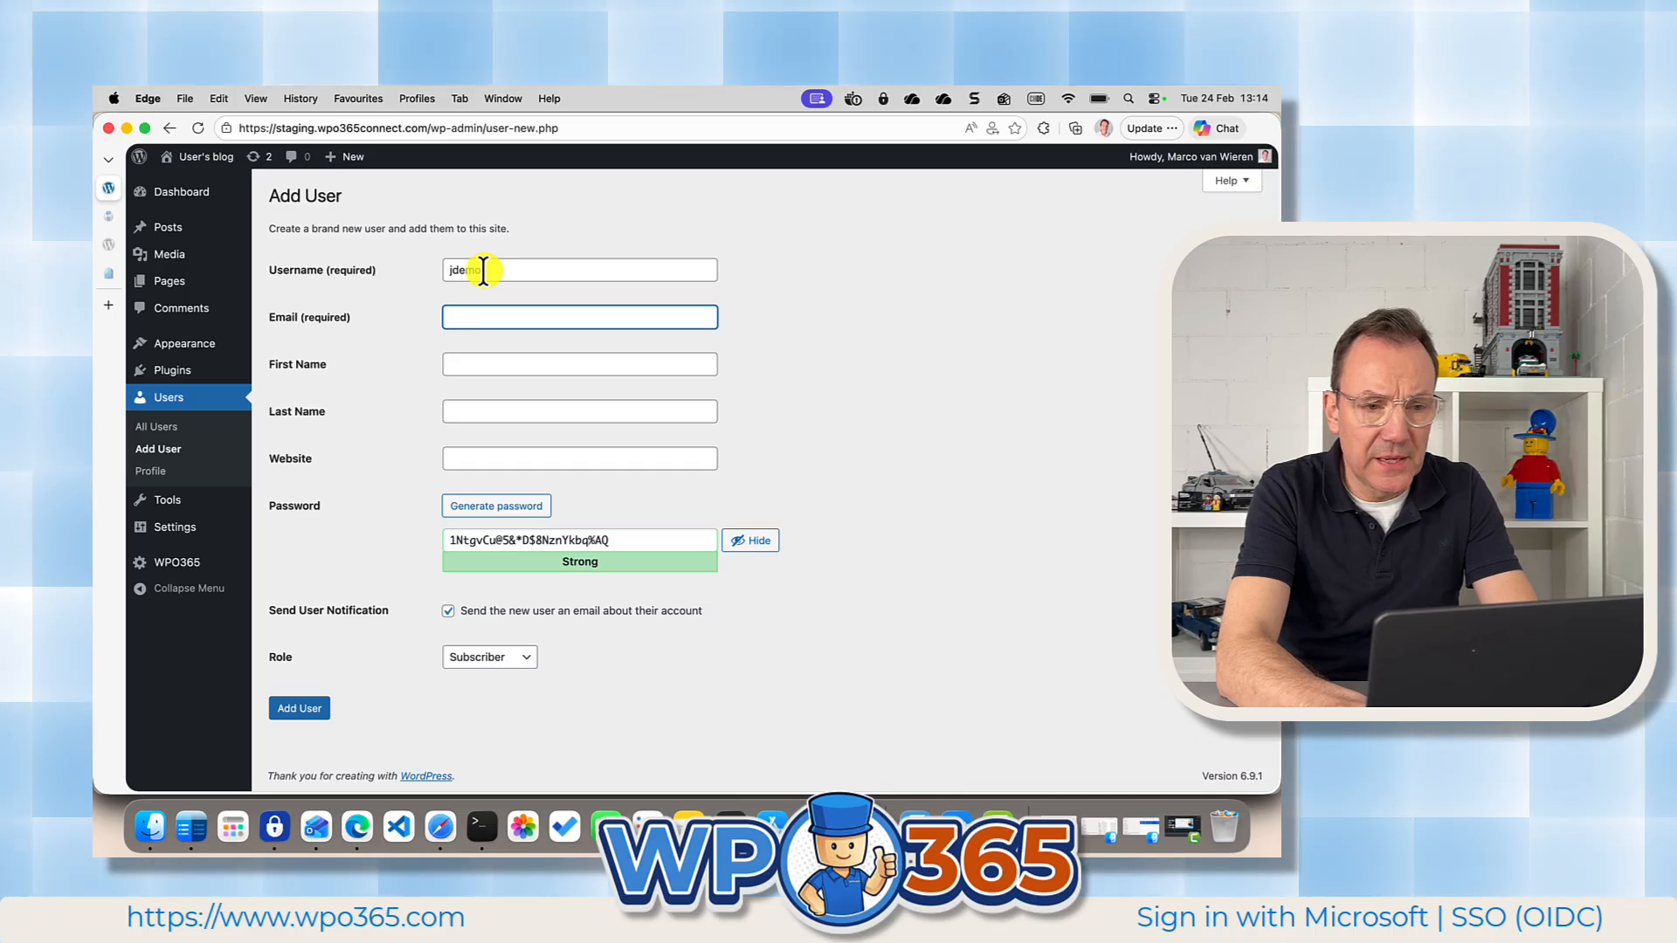
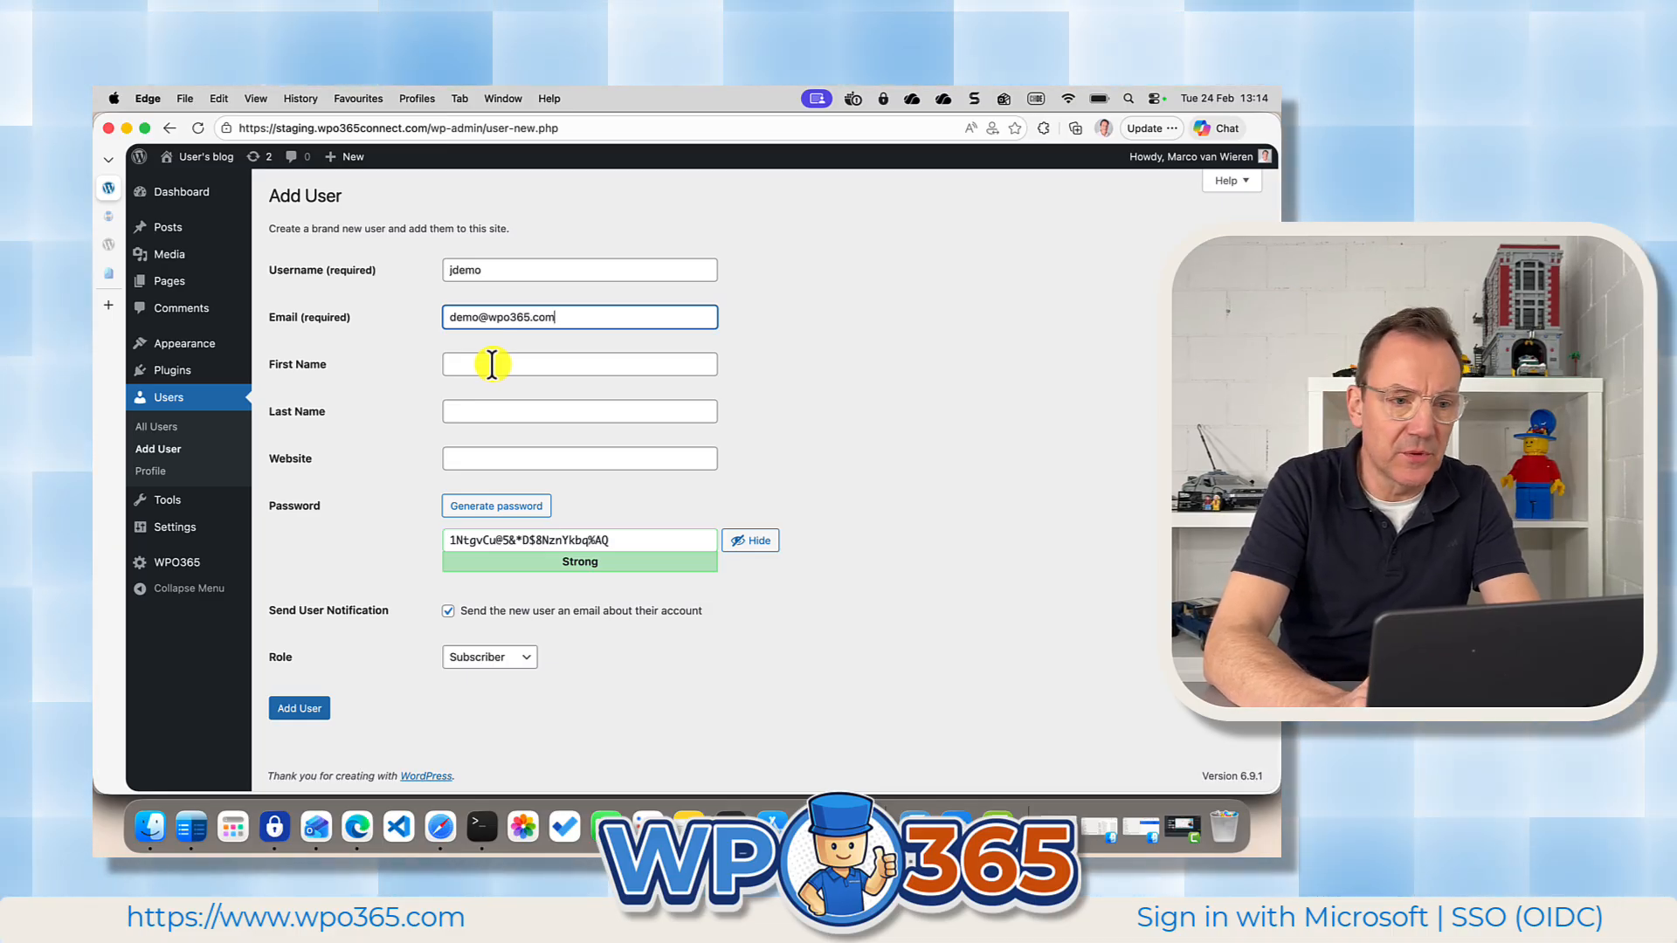
Fill in the new user's first and last name, alter the last letter of the first name, and create the user as Subscriber.
left_click(492, 364)
type("John")
key("Tab")
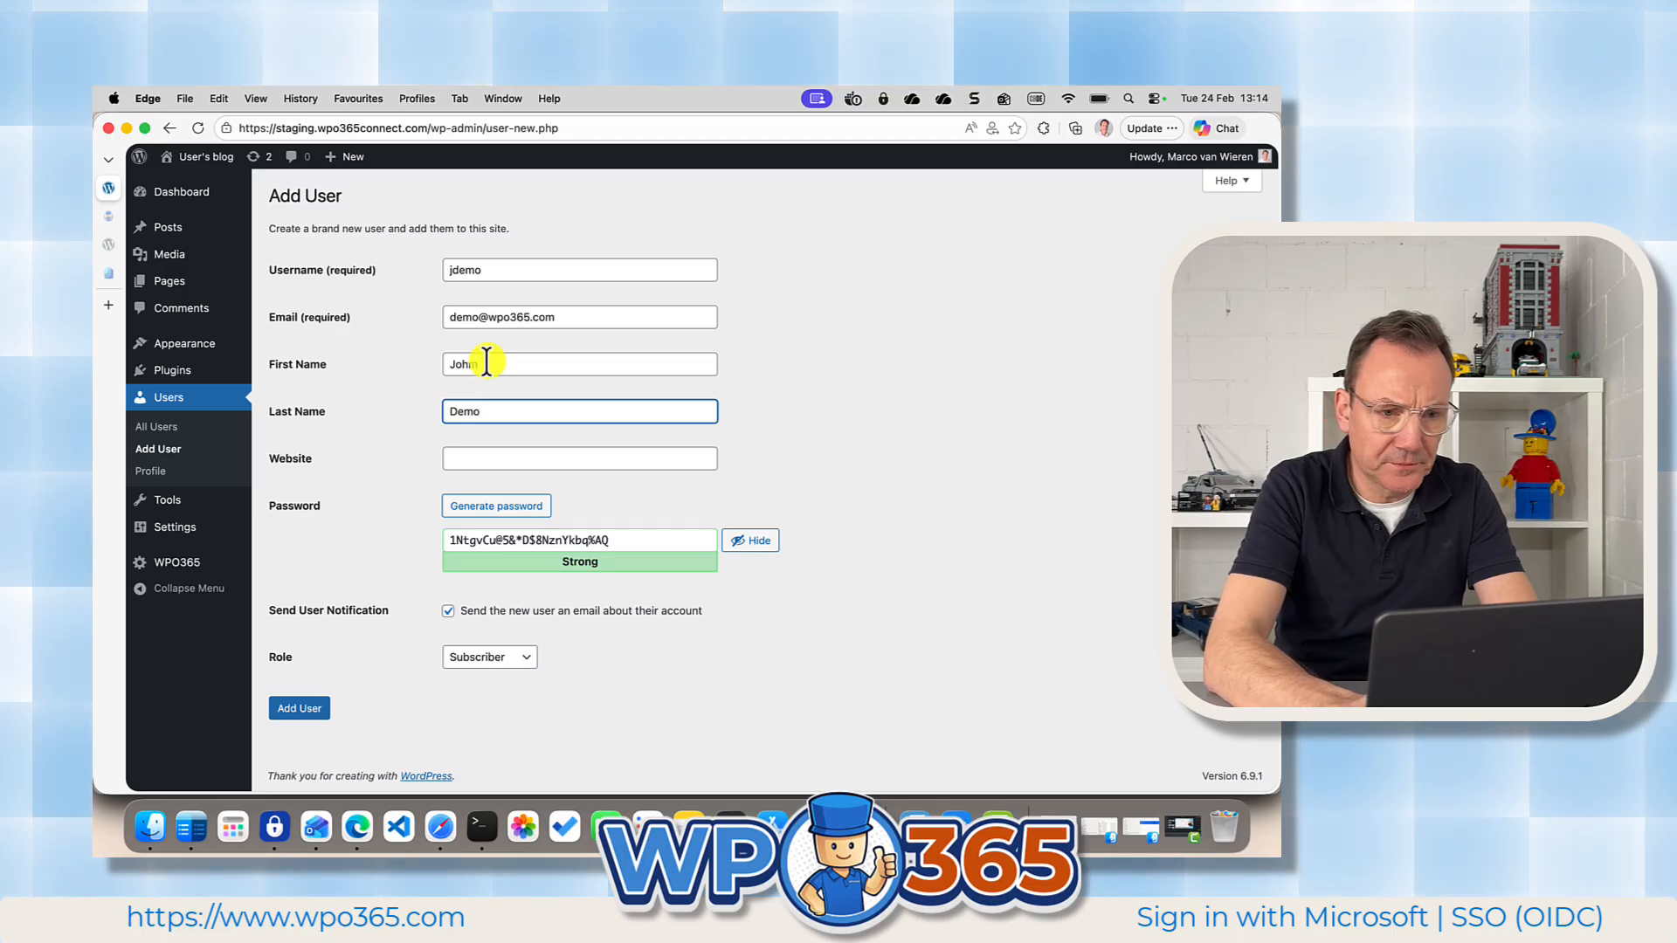
left_click(490, 366)
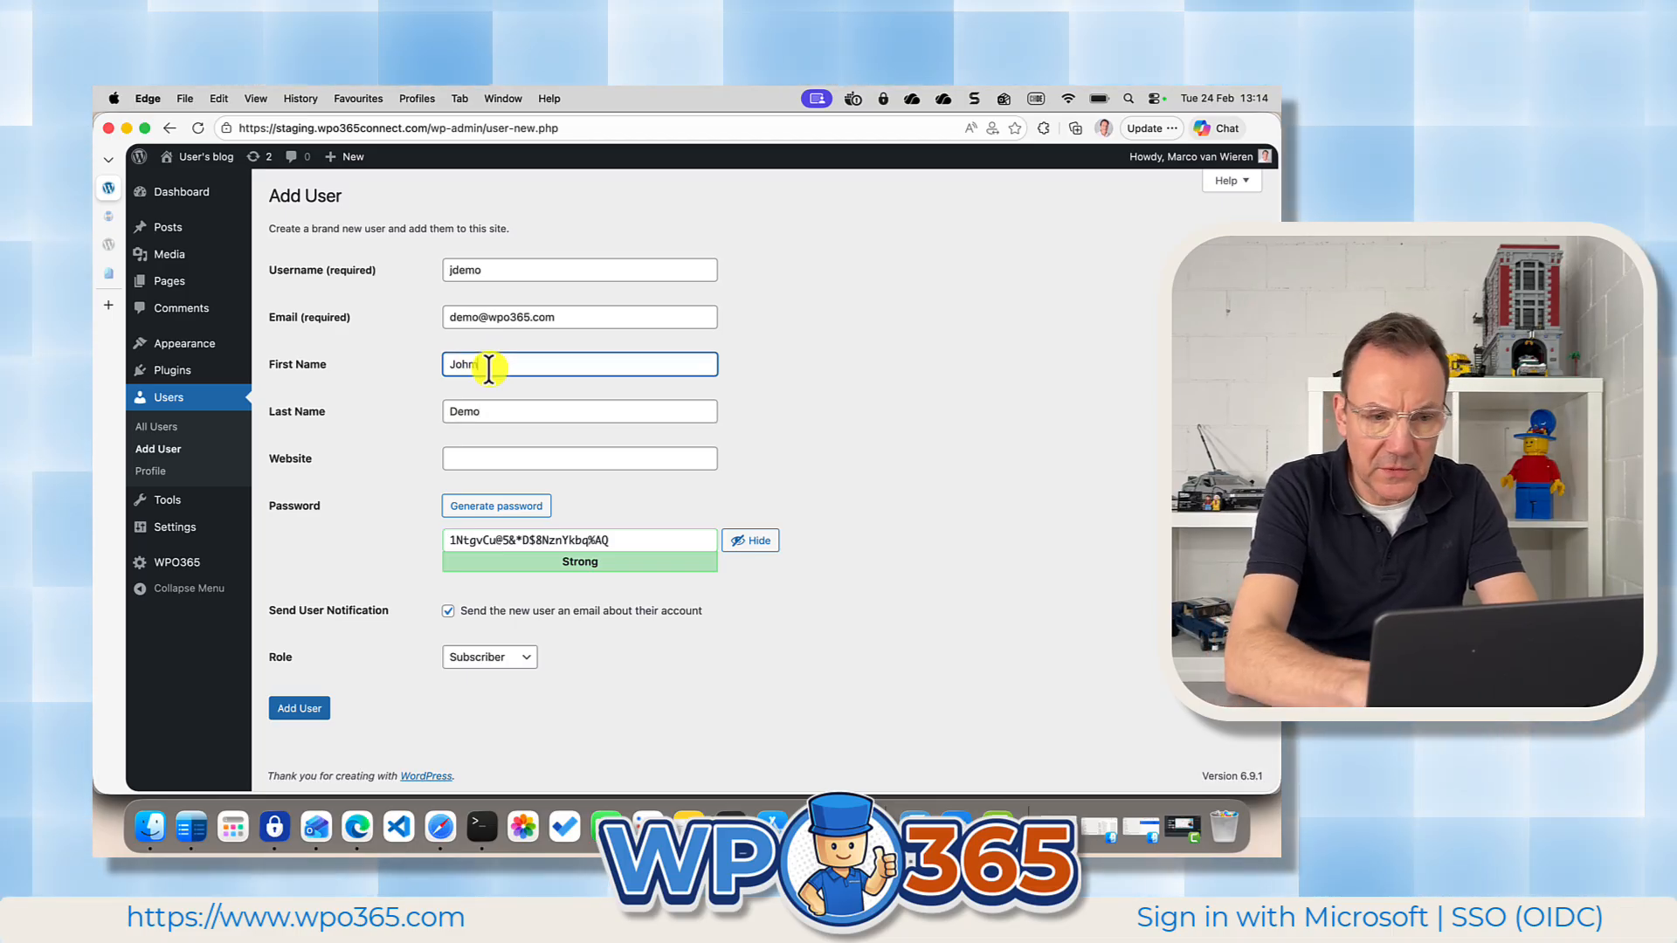
key("BackSpace")
type("m")
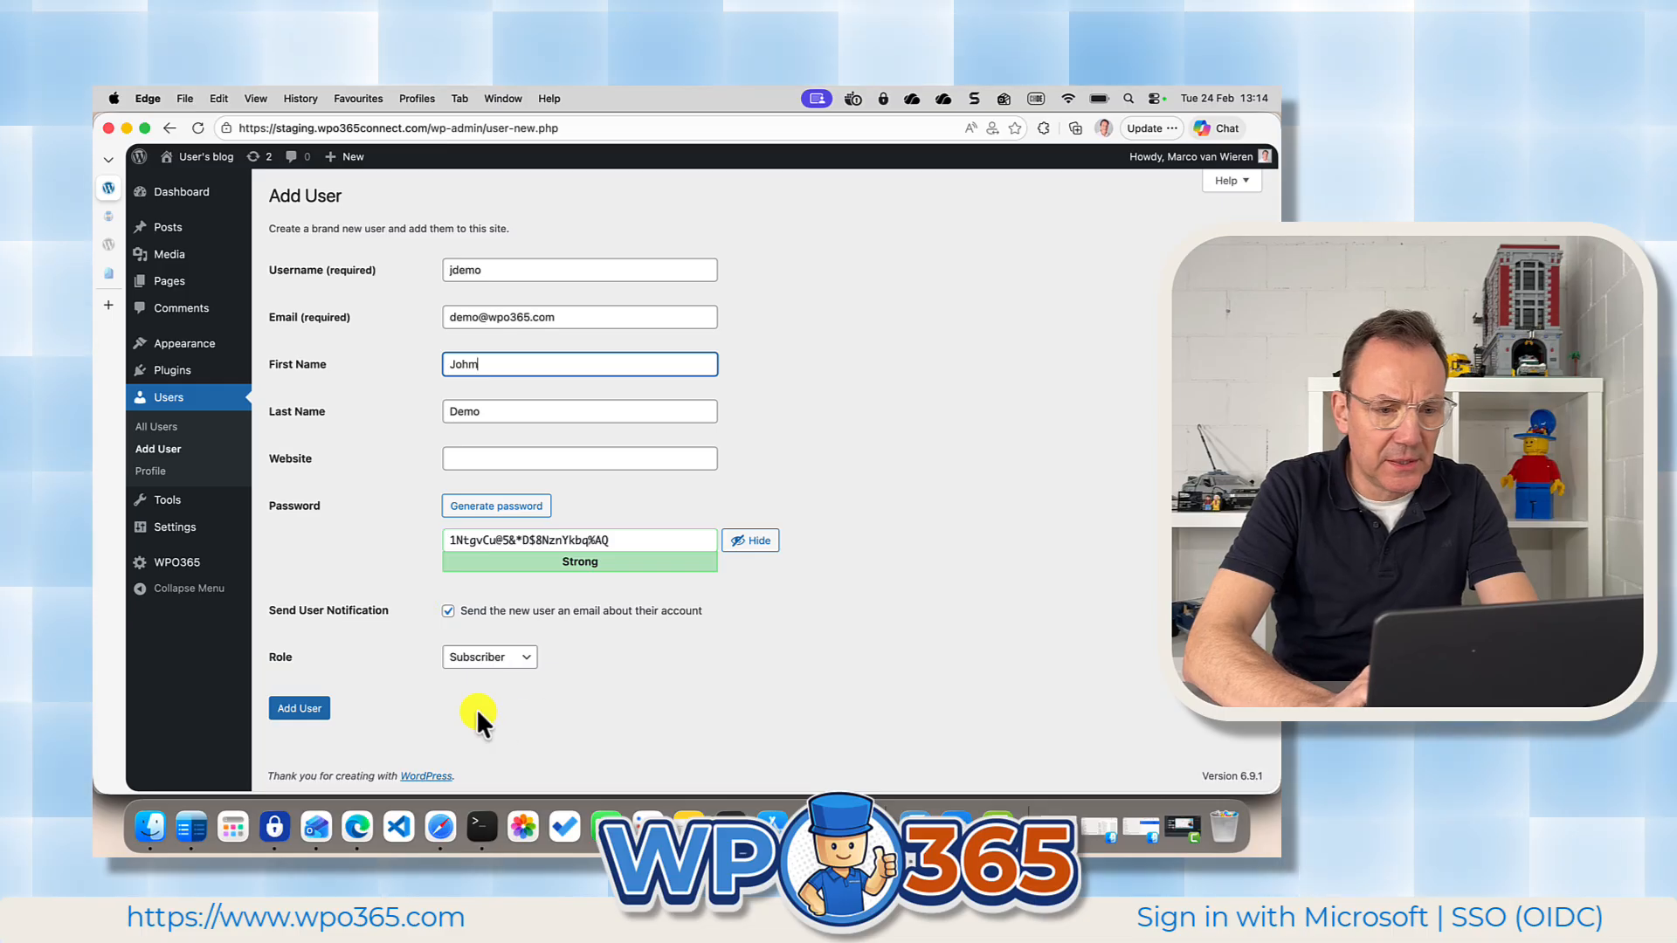
left_click(300, 708)
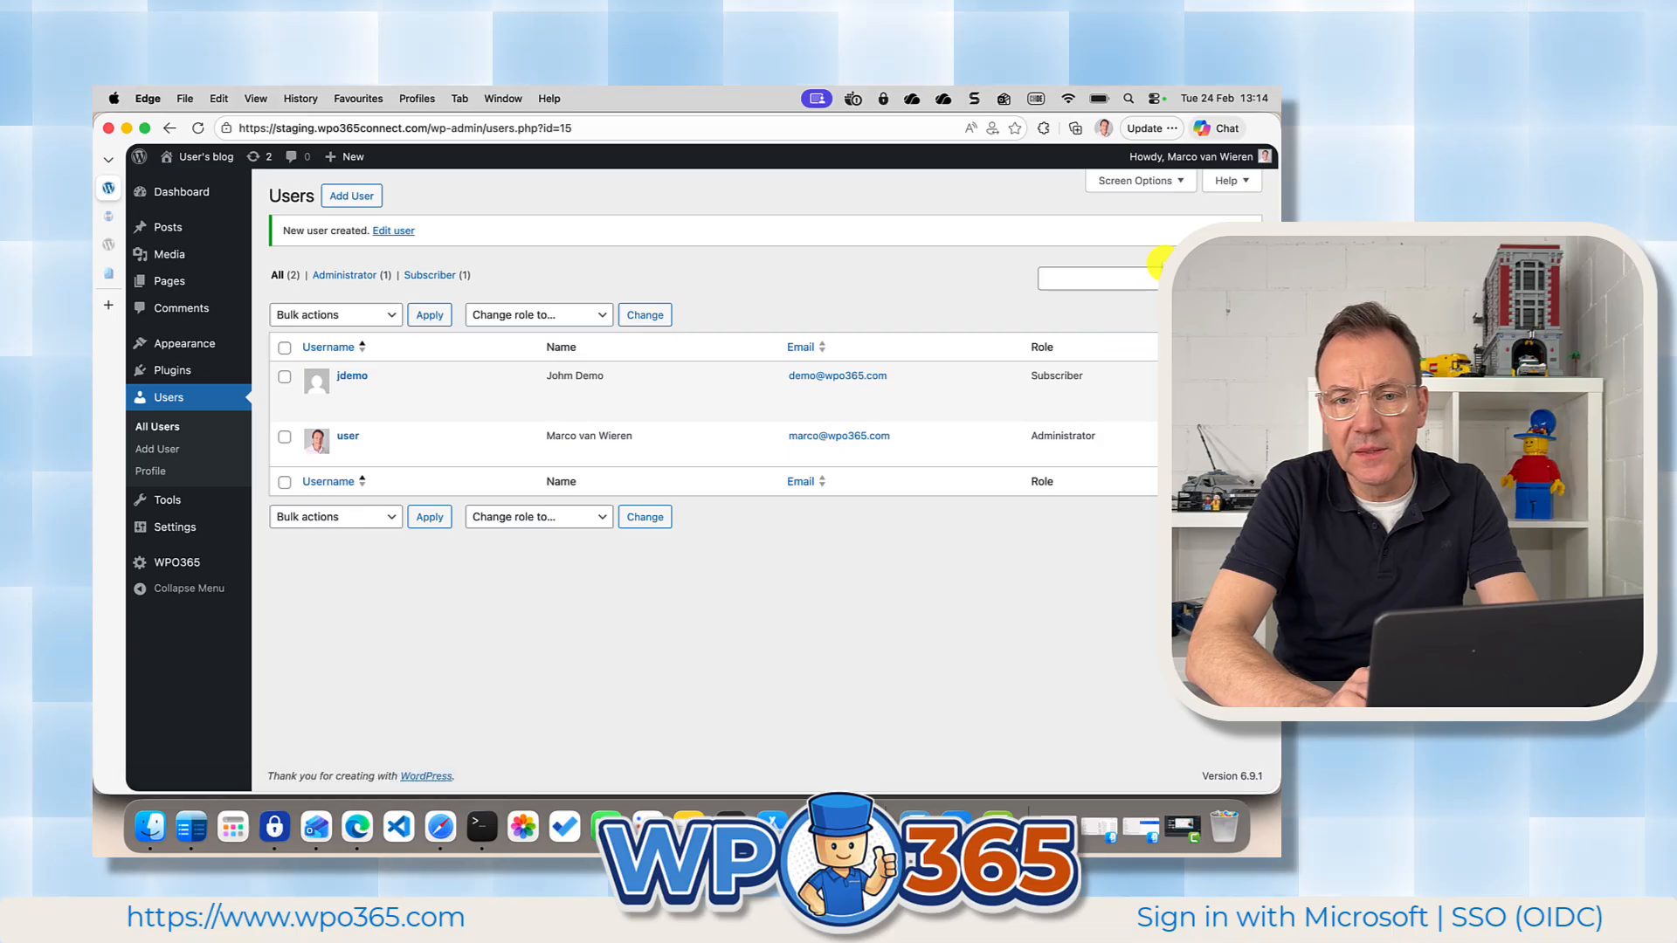
Switch to the demo user's browser profile, sign in with Microsoft, and review the user's WordPress profile details.
left_click(1104, 129)
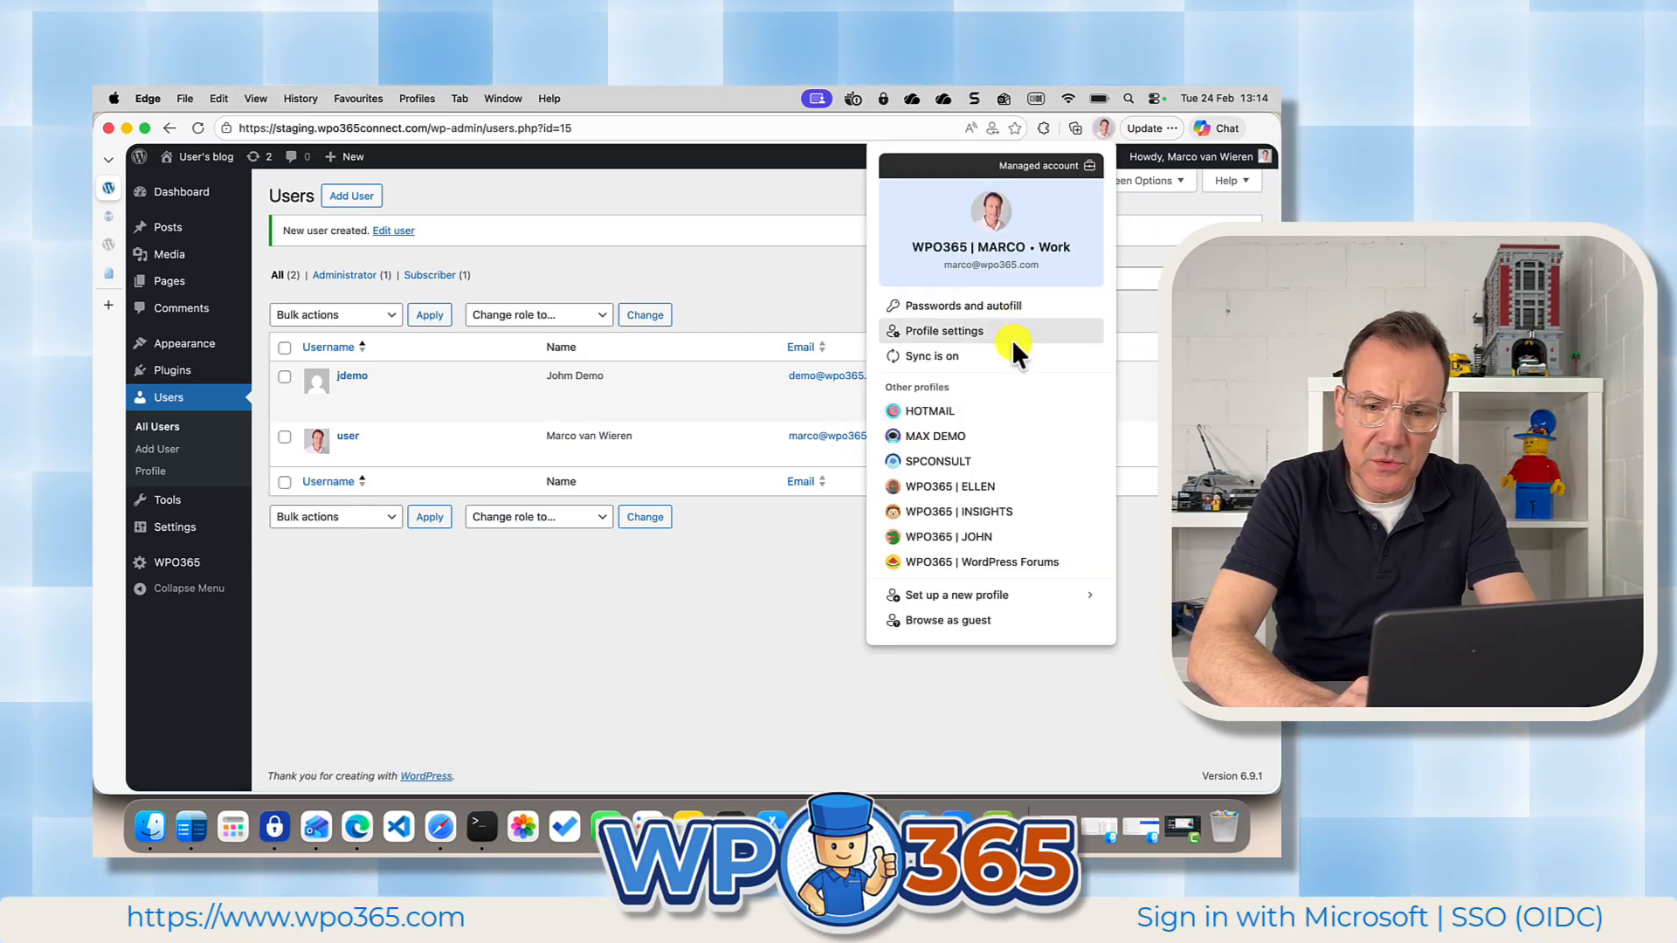
left_click(986, 538)
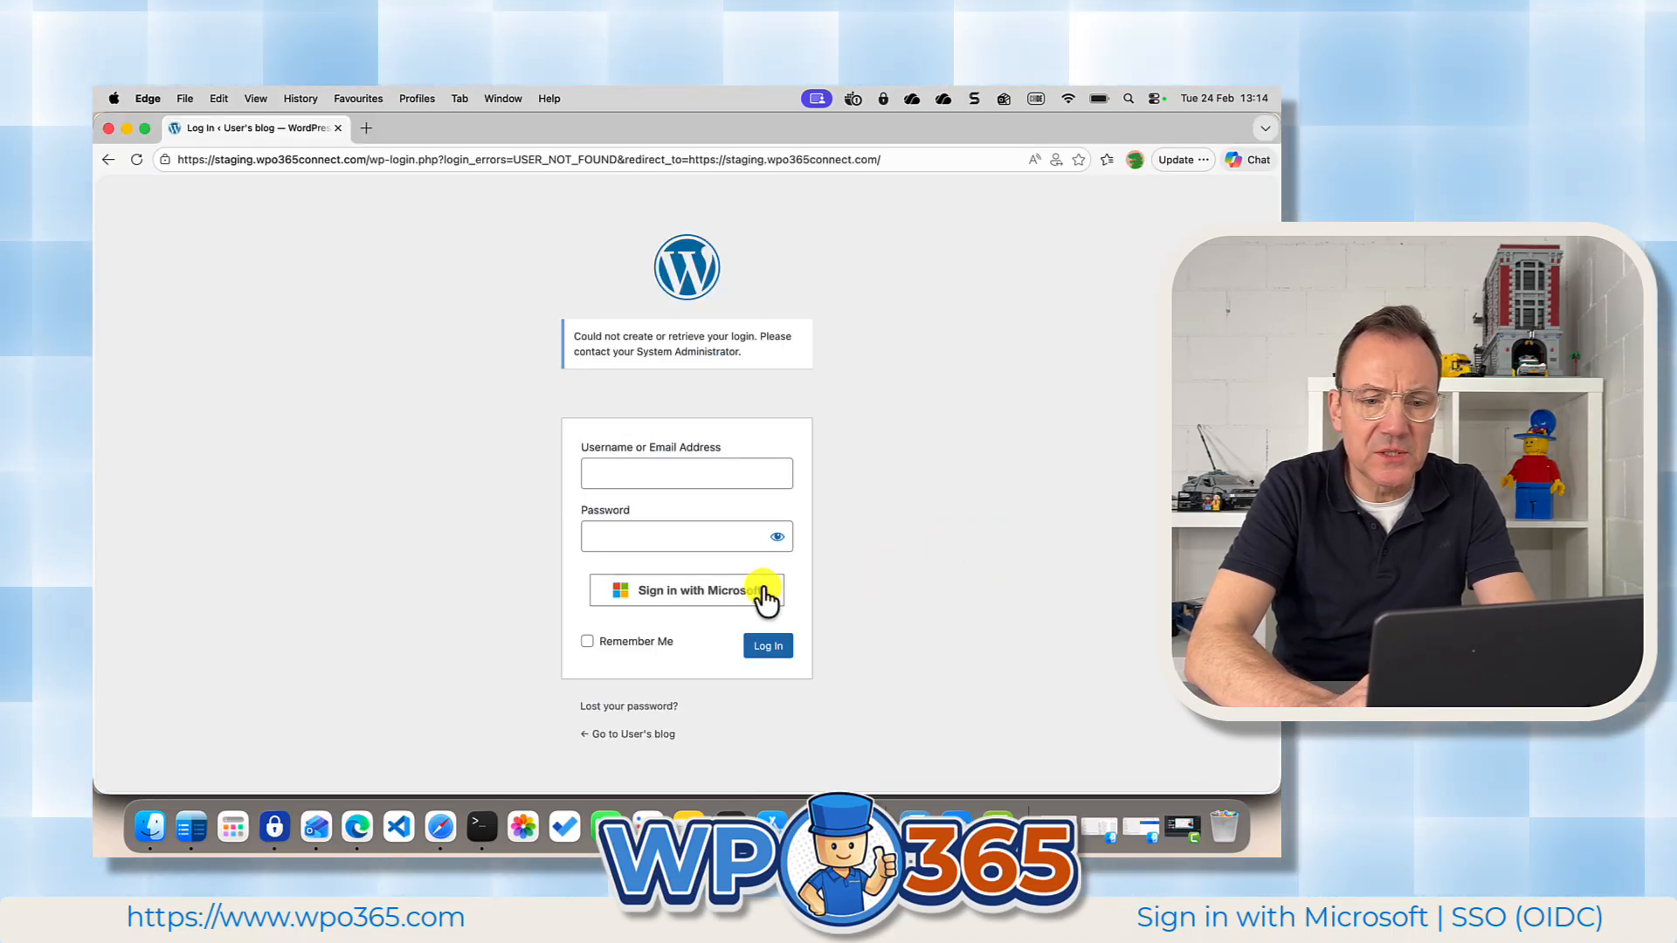
left_click(727, 589)
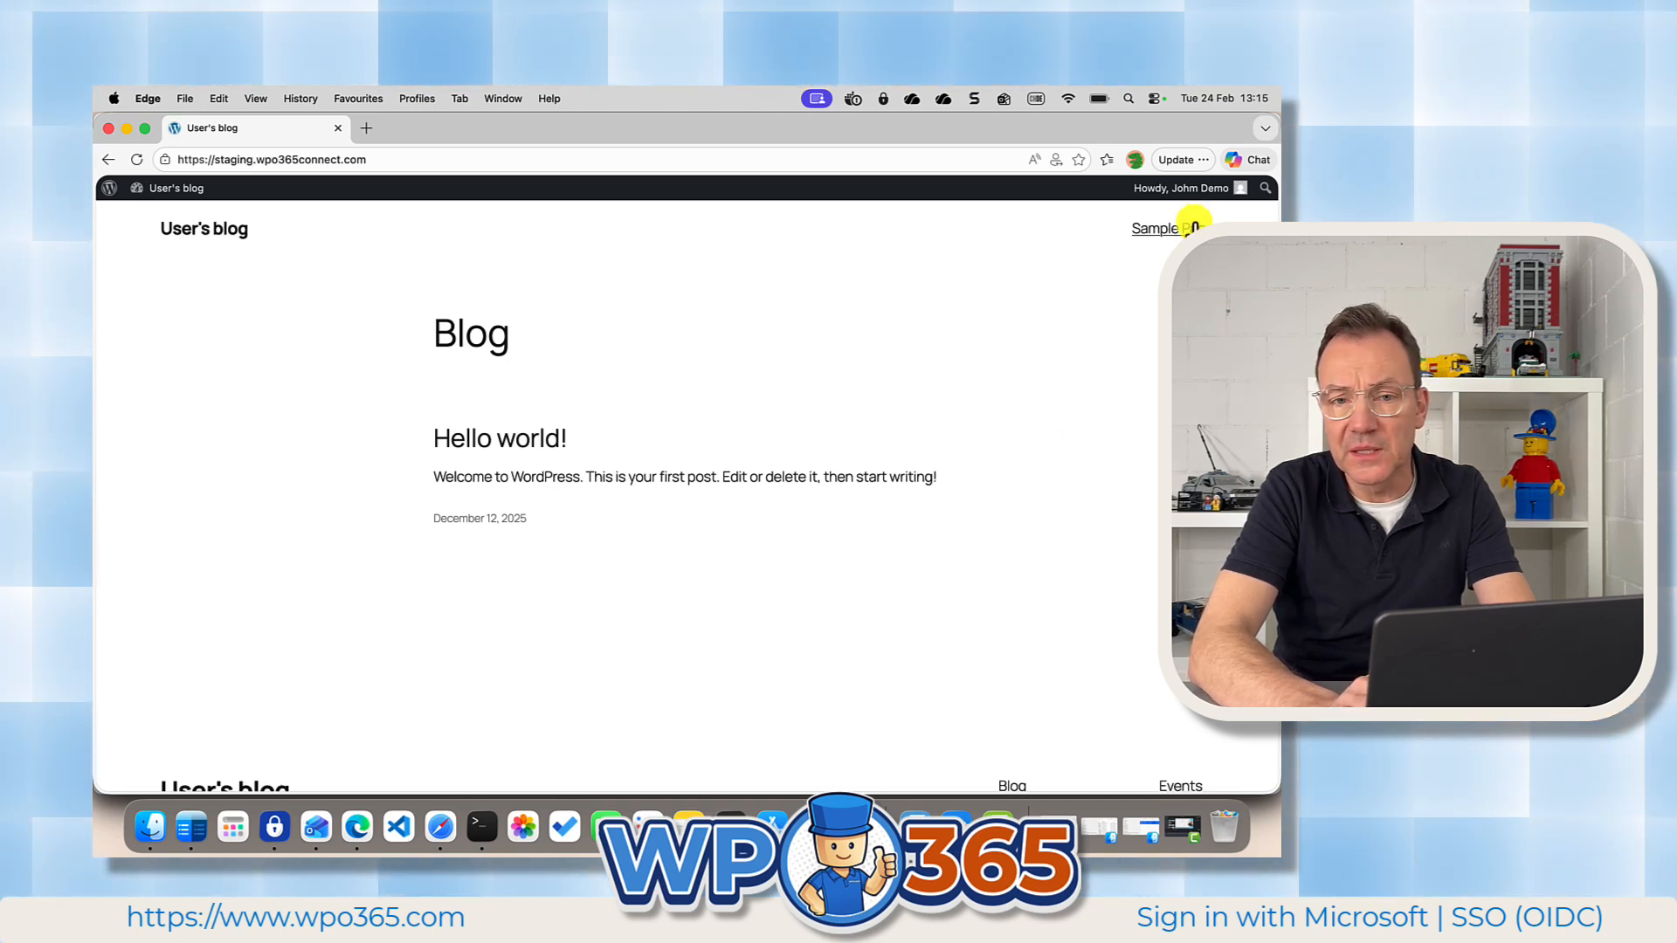
mouse_move(1191, 196)
left_click(1151, 223)
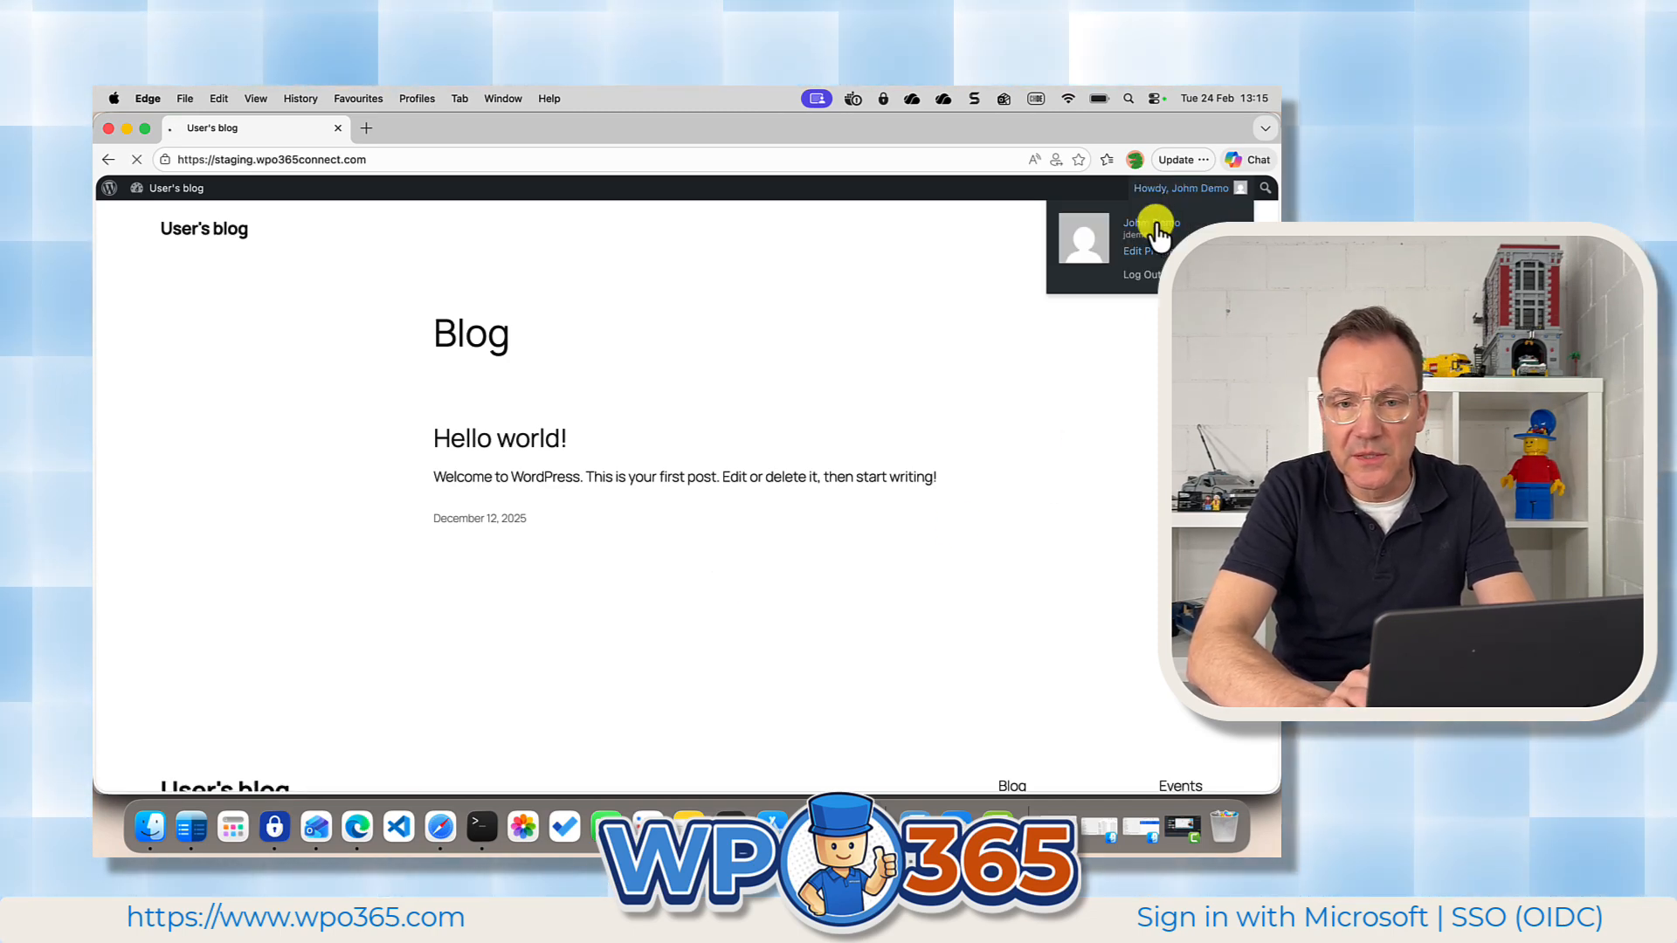
scroll(816, 661, "down", 3)
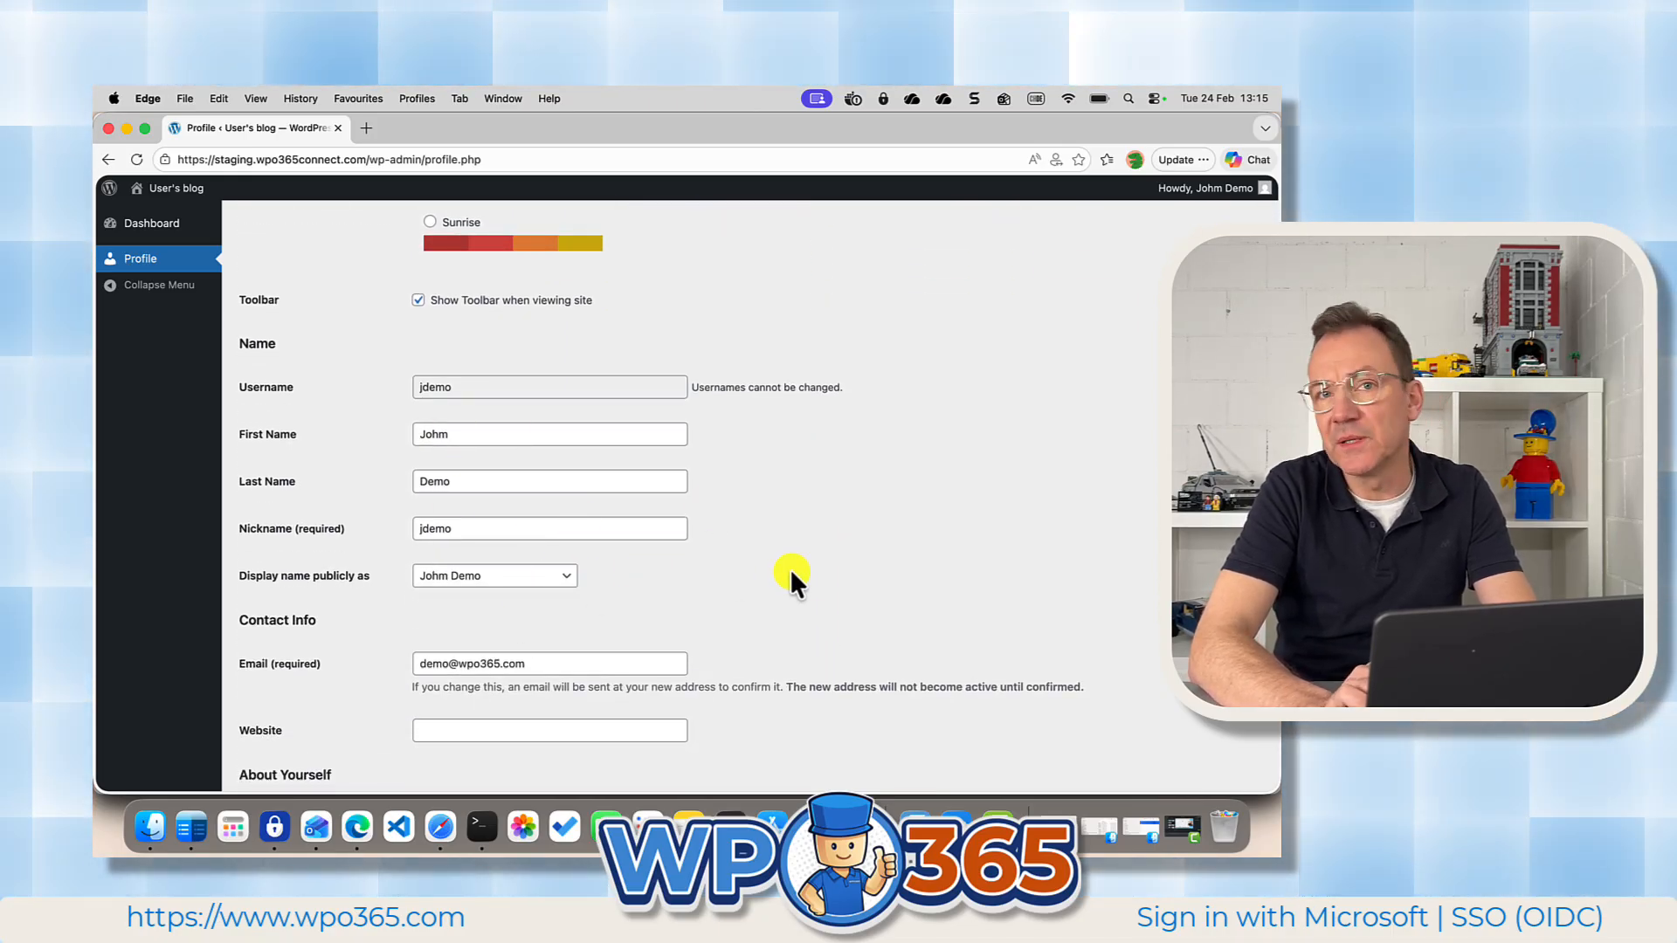
scroll(819, 573, "down", 2)
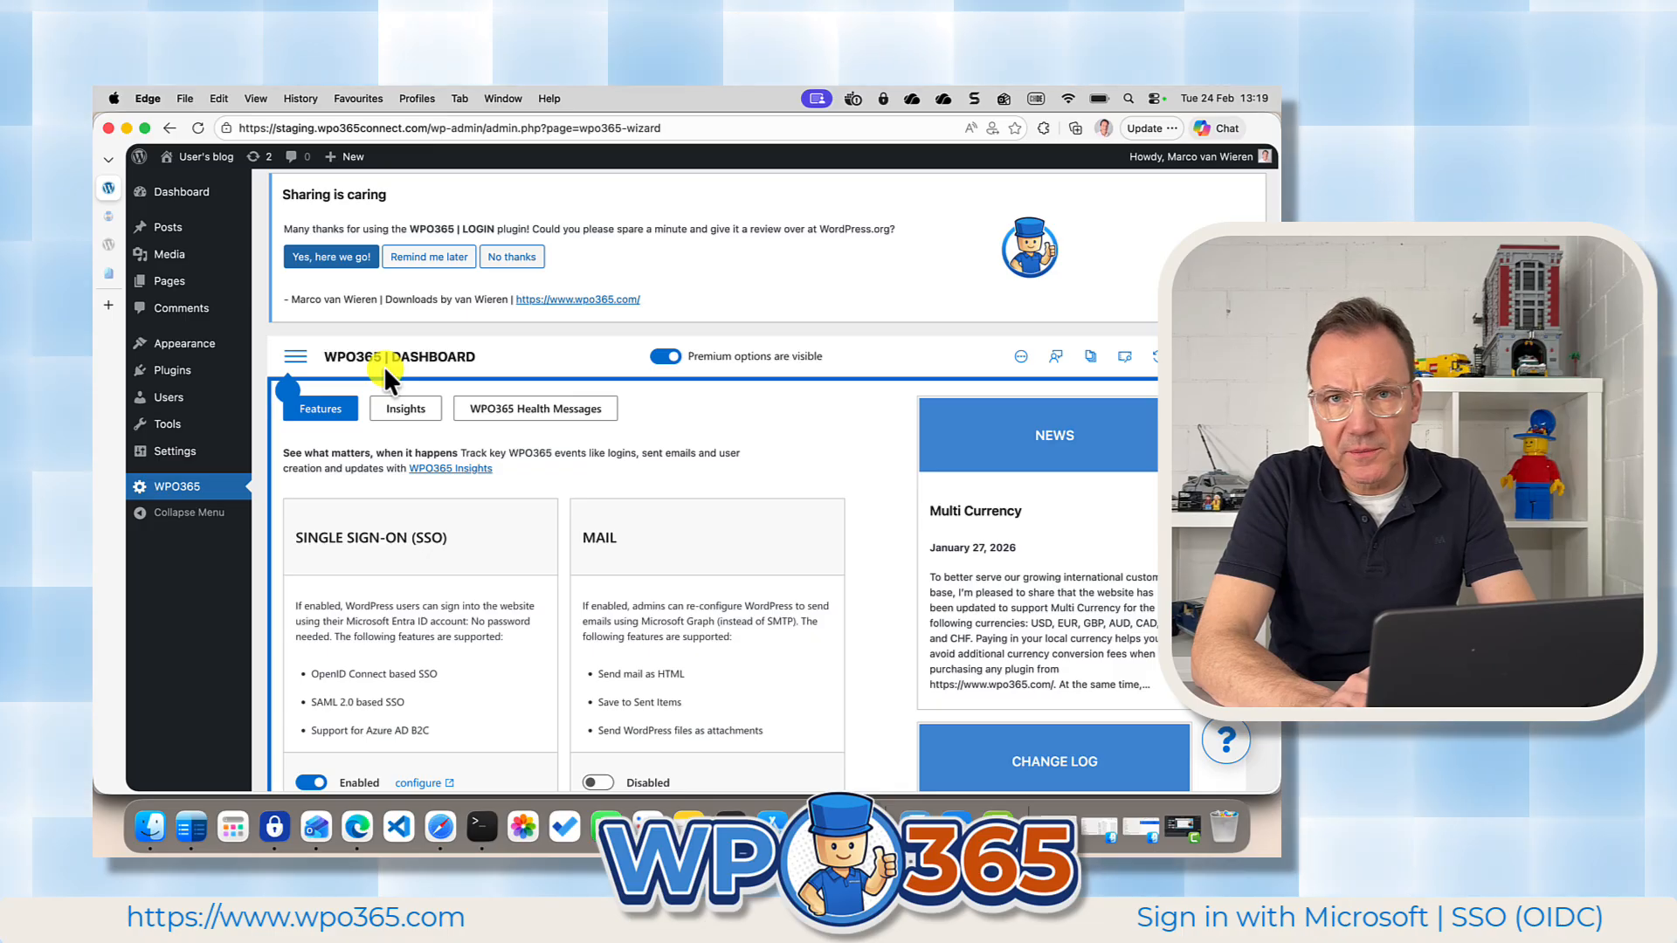
Open WPO365 Insights in the administrator's site and review today's login statistics.
left_click(406, 411)
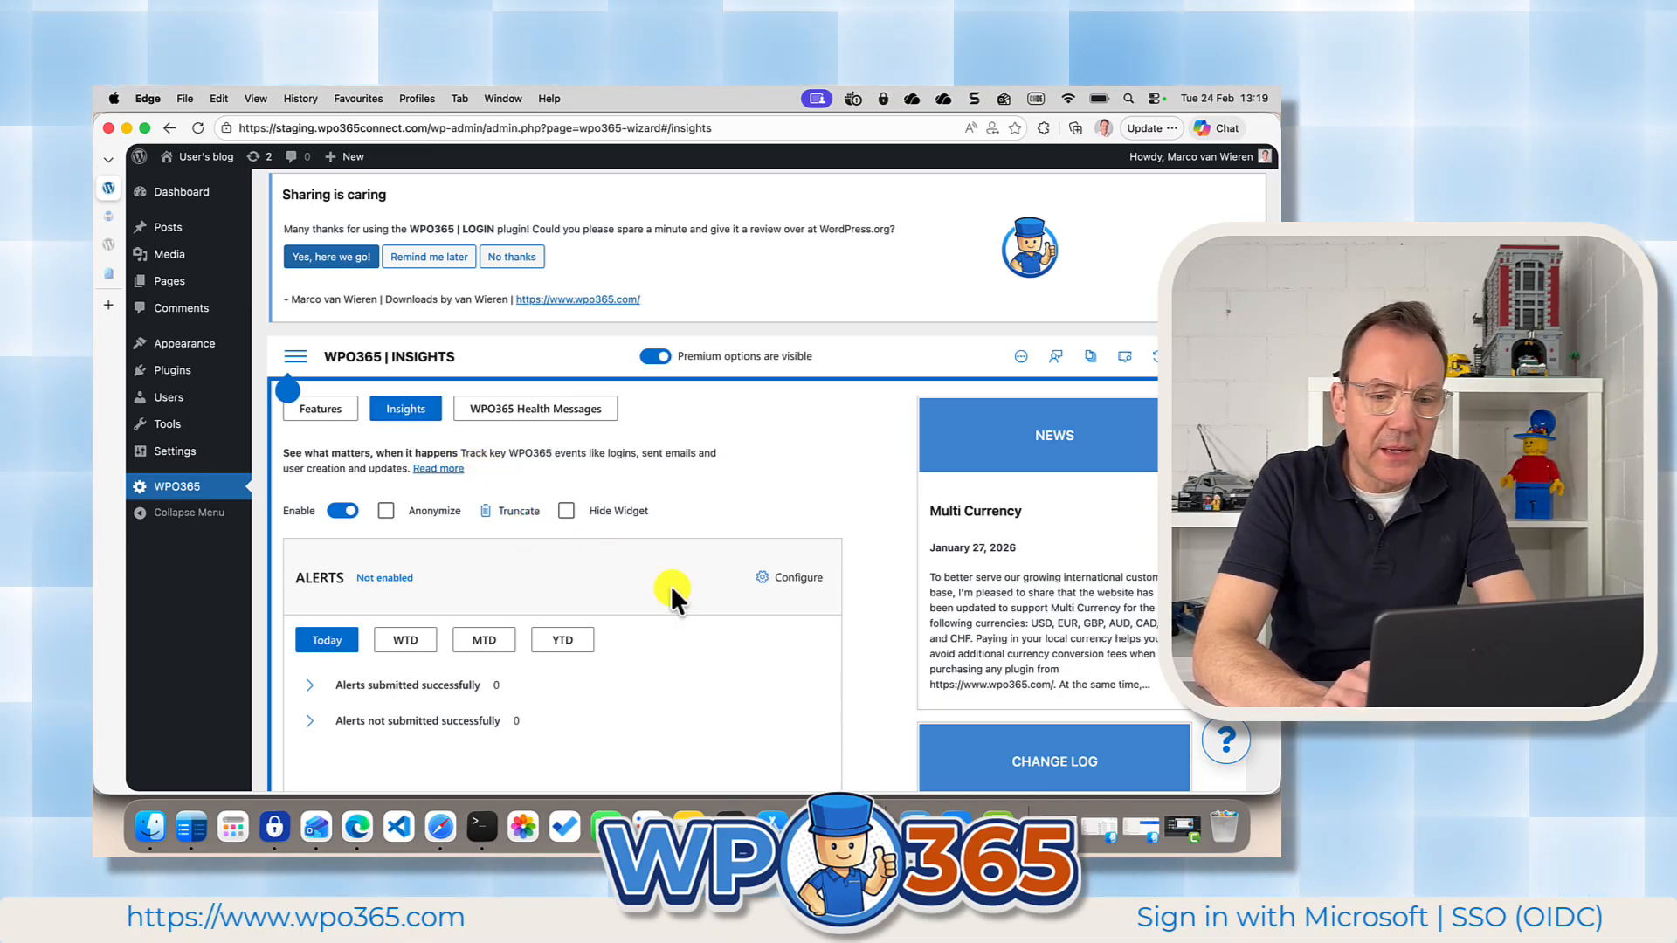
scroll(867, 612, "down", 10)
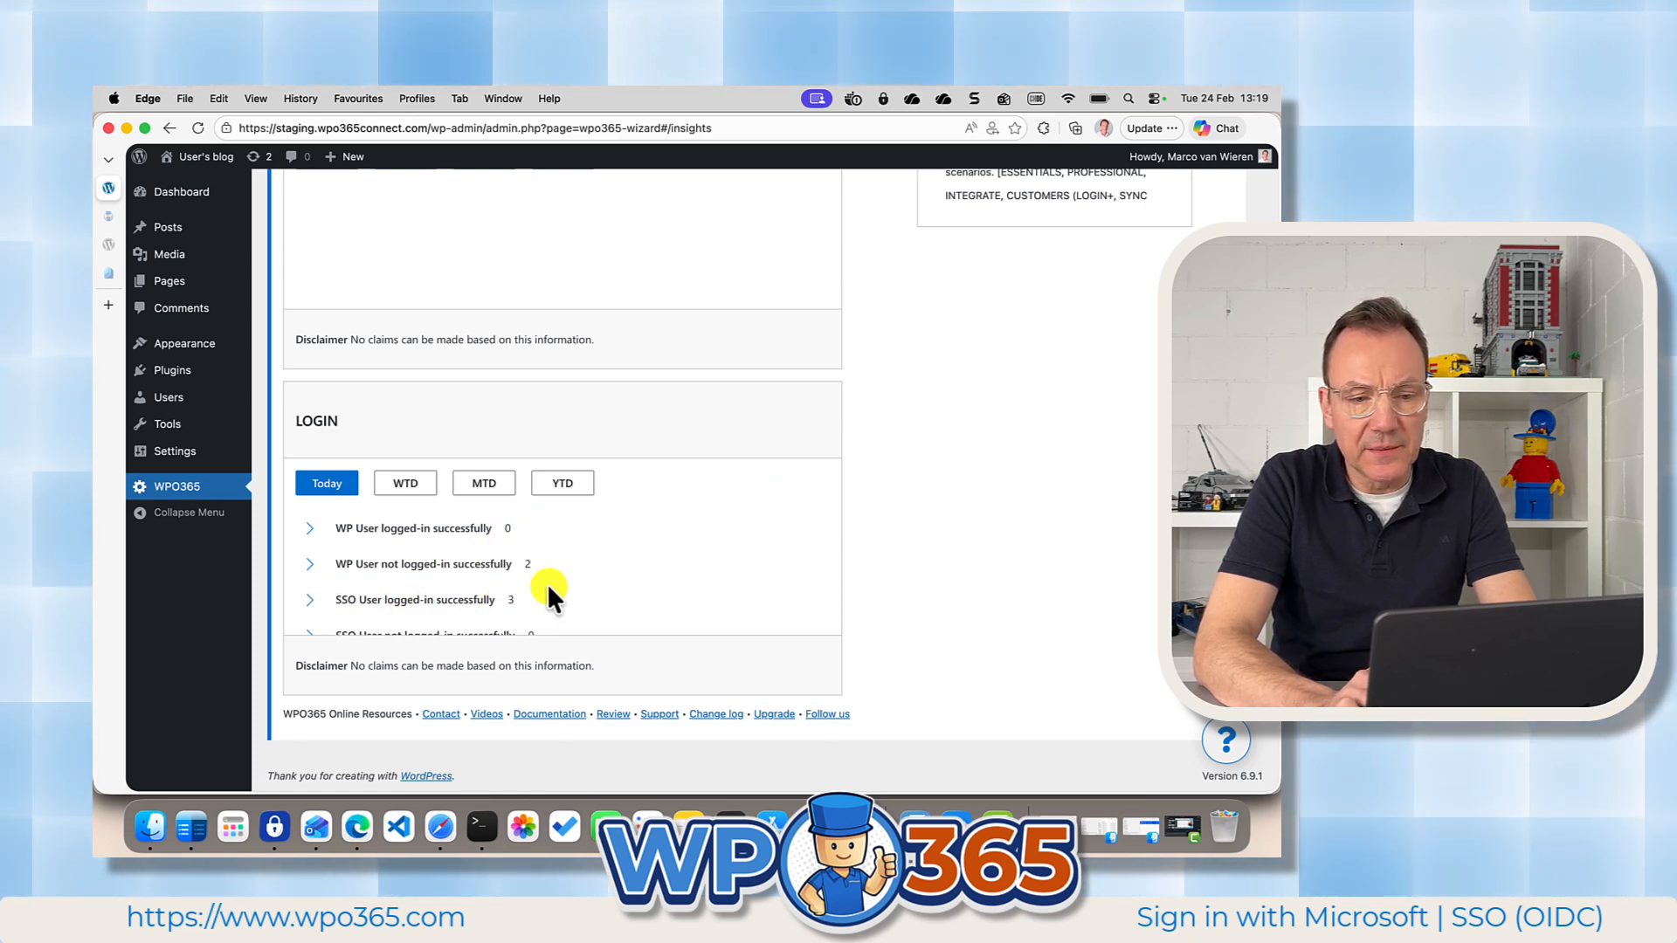
scroll(551, 591, "down", 2)
scroll(550, 591, "up", 2)
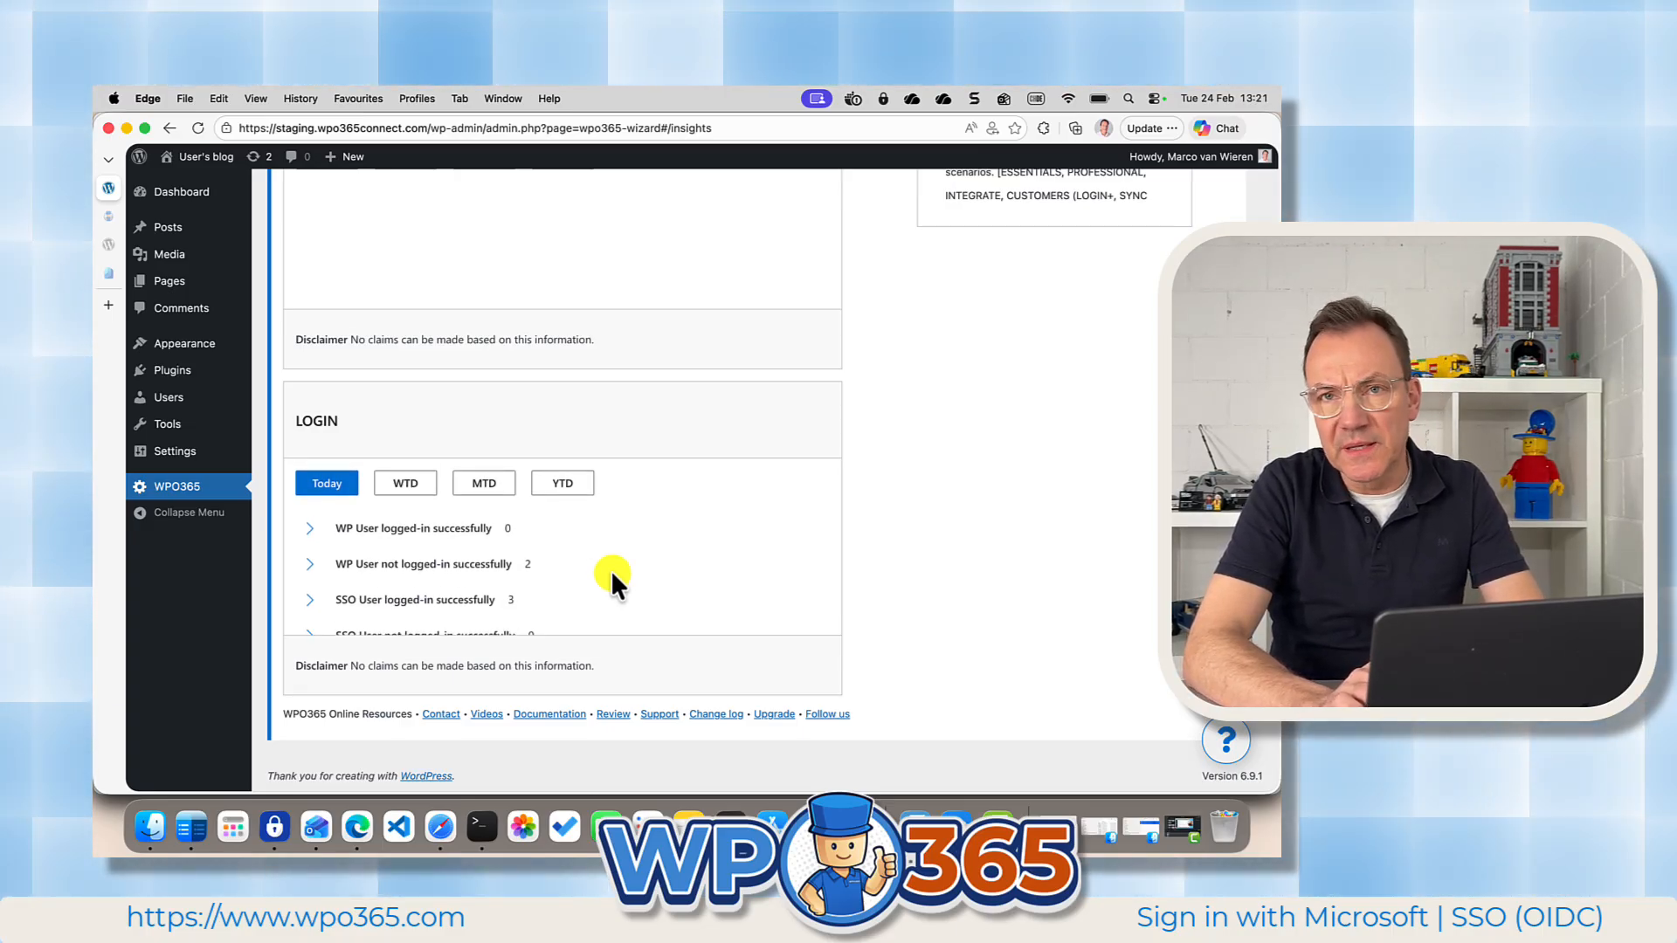
scroll(606, 455, "up", 5)
scroll(607, 456, "up", 2)
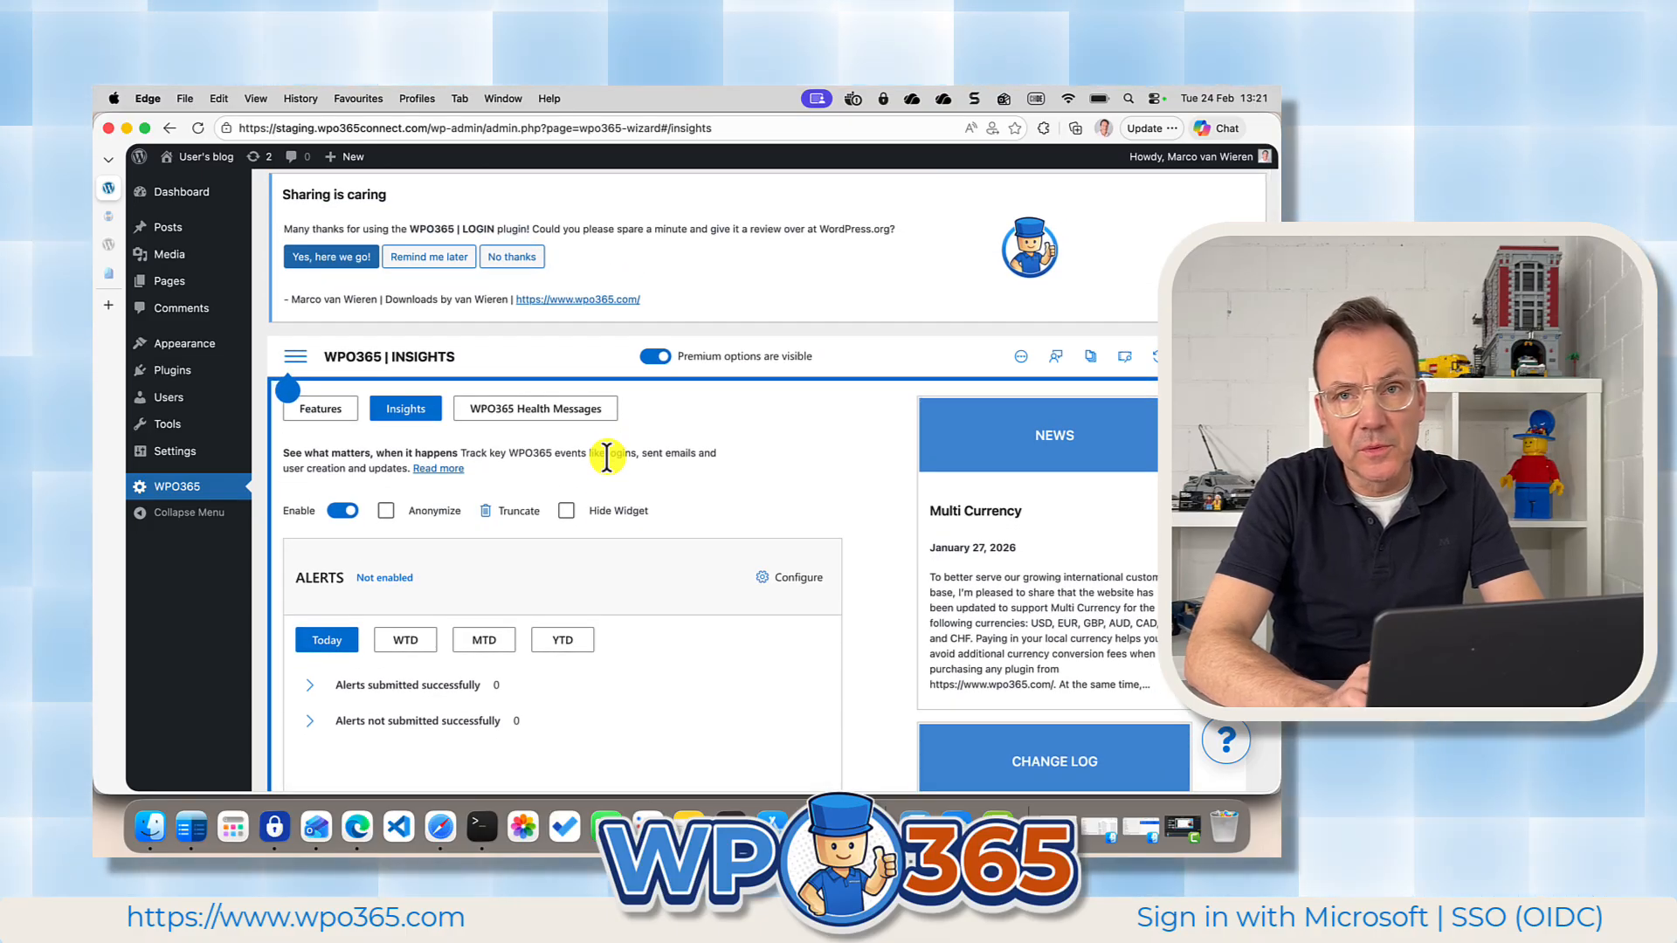
Set the authentication scenario to Intranet in the WPO365 Roles + Access settings and save the configuration.
left_click(293, 358)
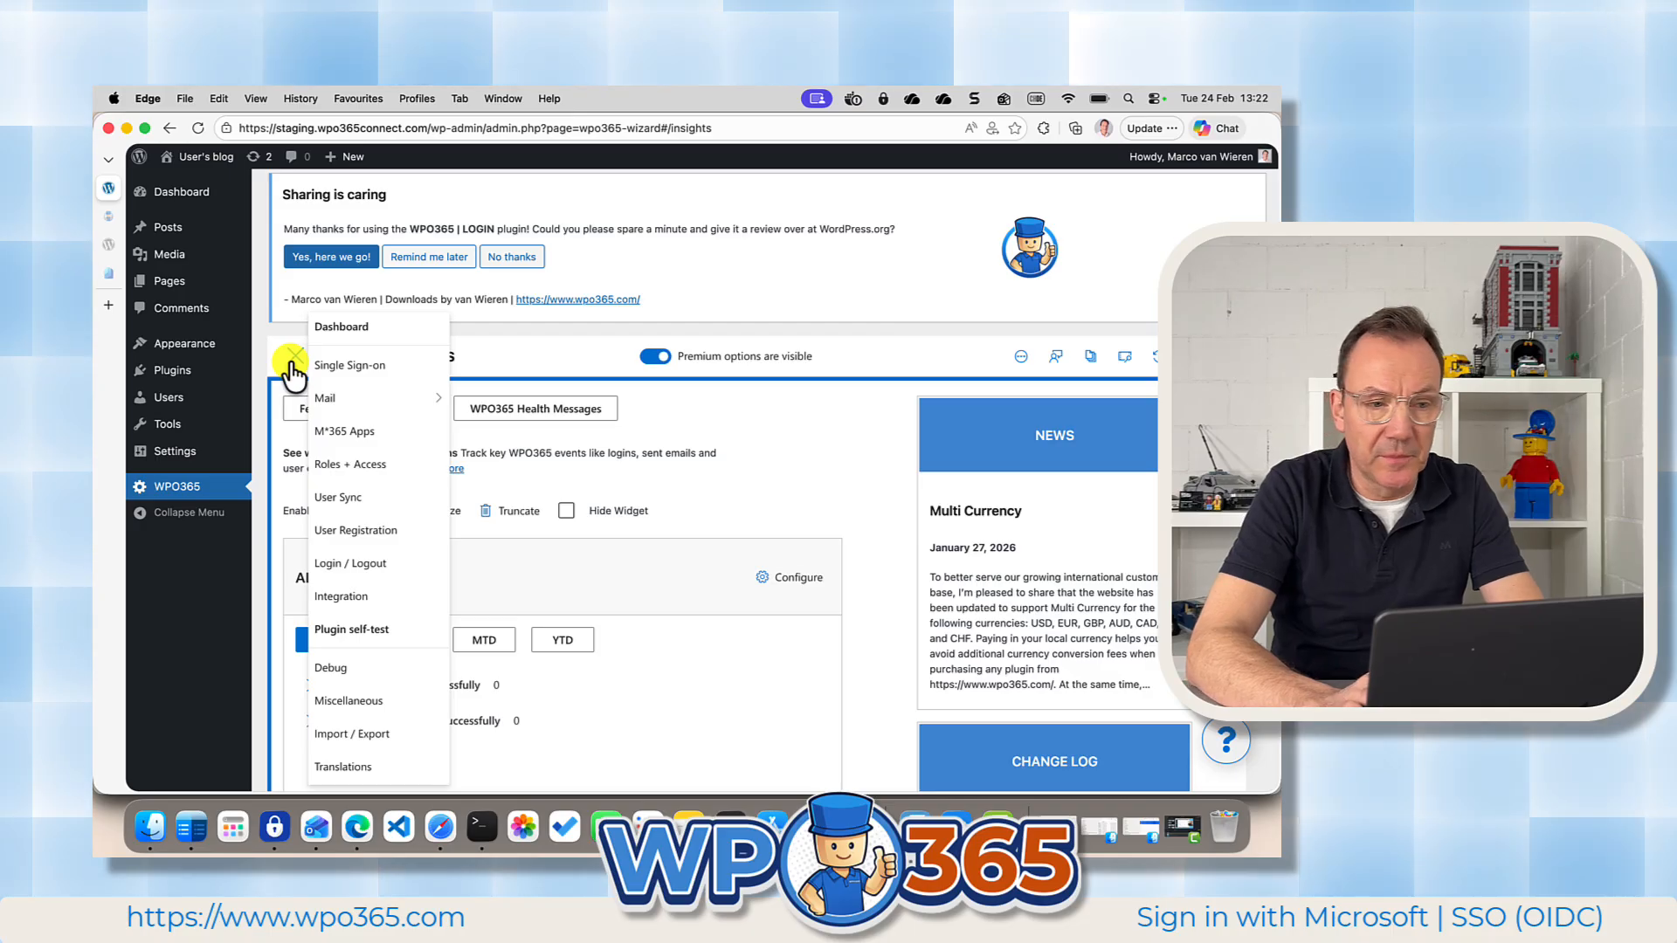
left_click(349, 472)
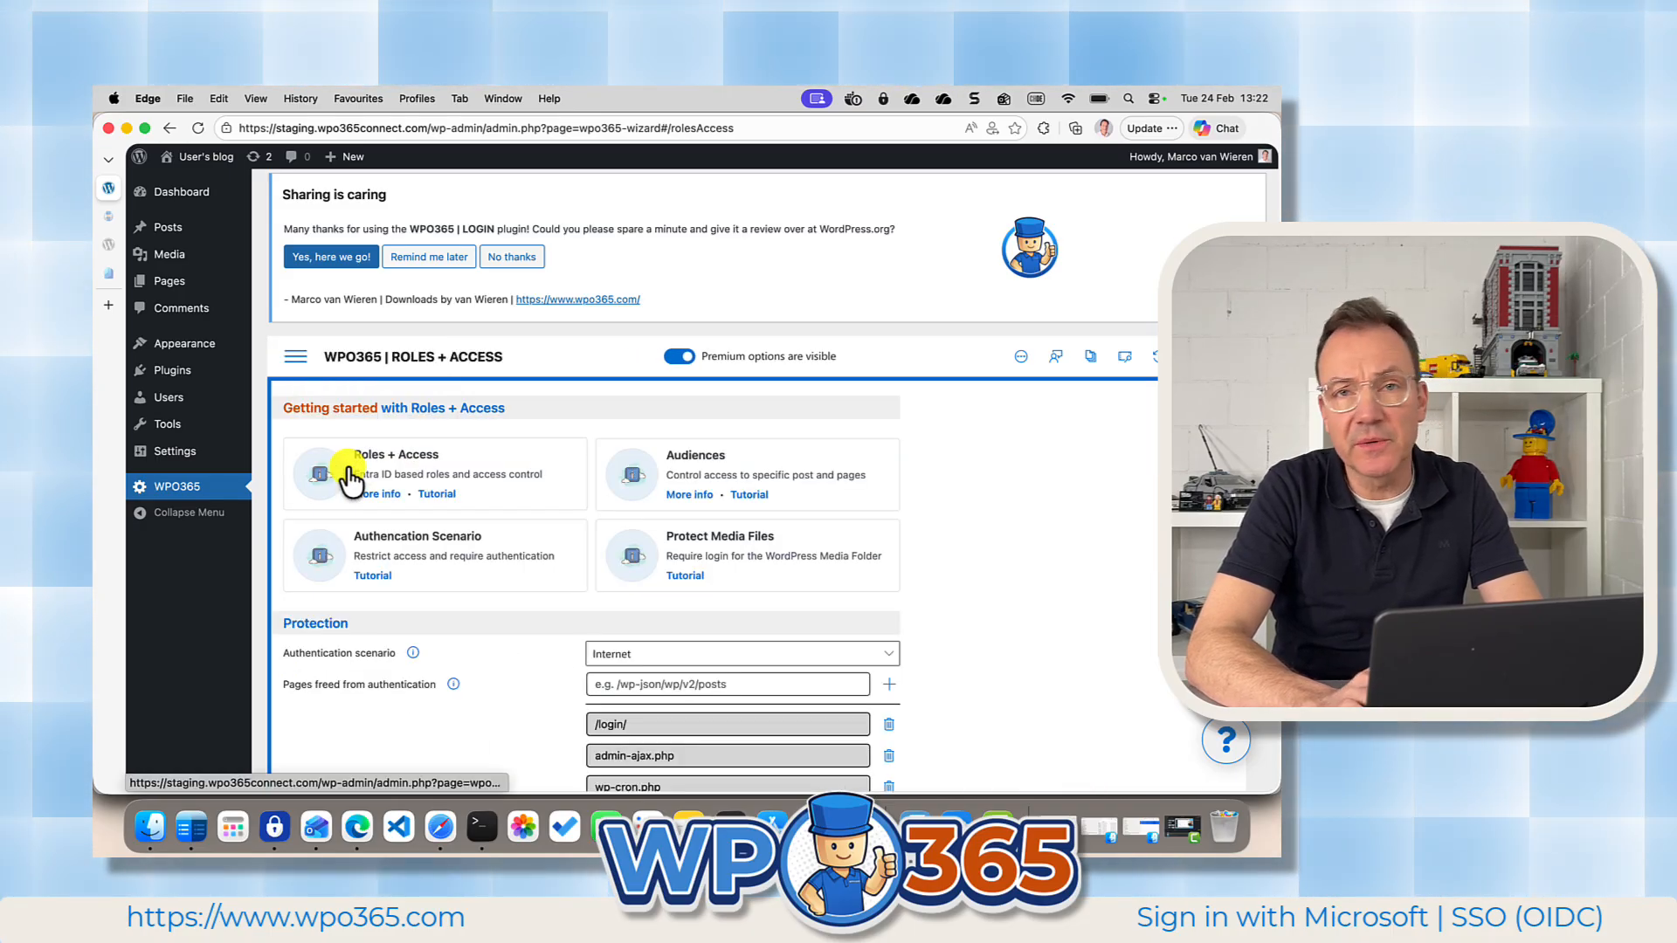
scroll(460, 562, "down", 1)
scroll(460, 562, "down", 2)
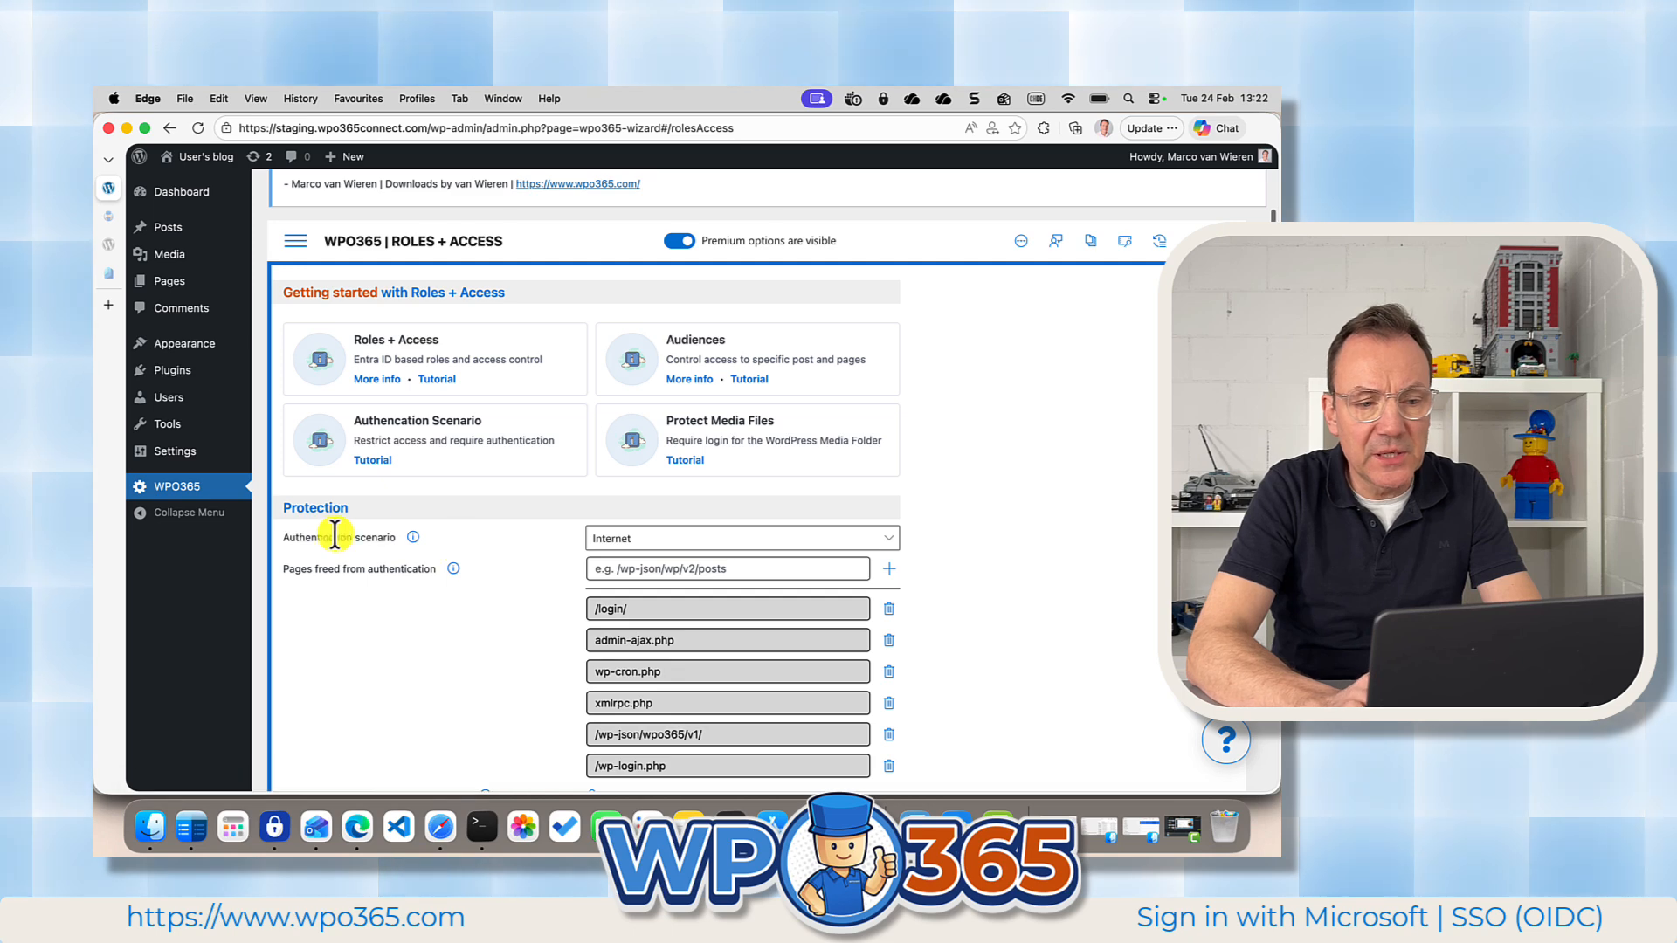
left_click(644, 554)
left_click(623, 603)
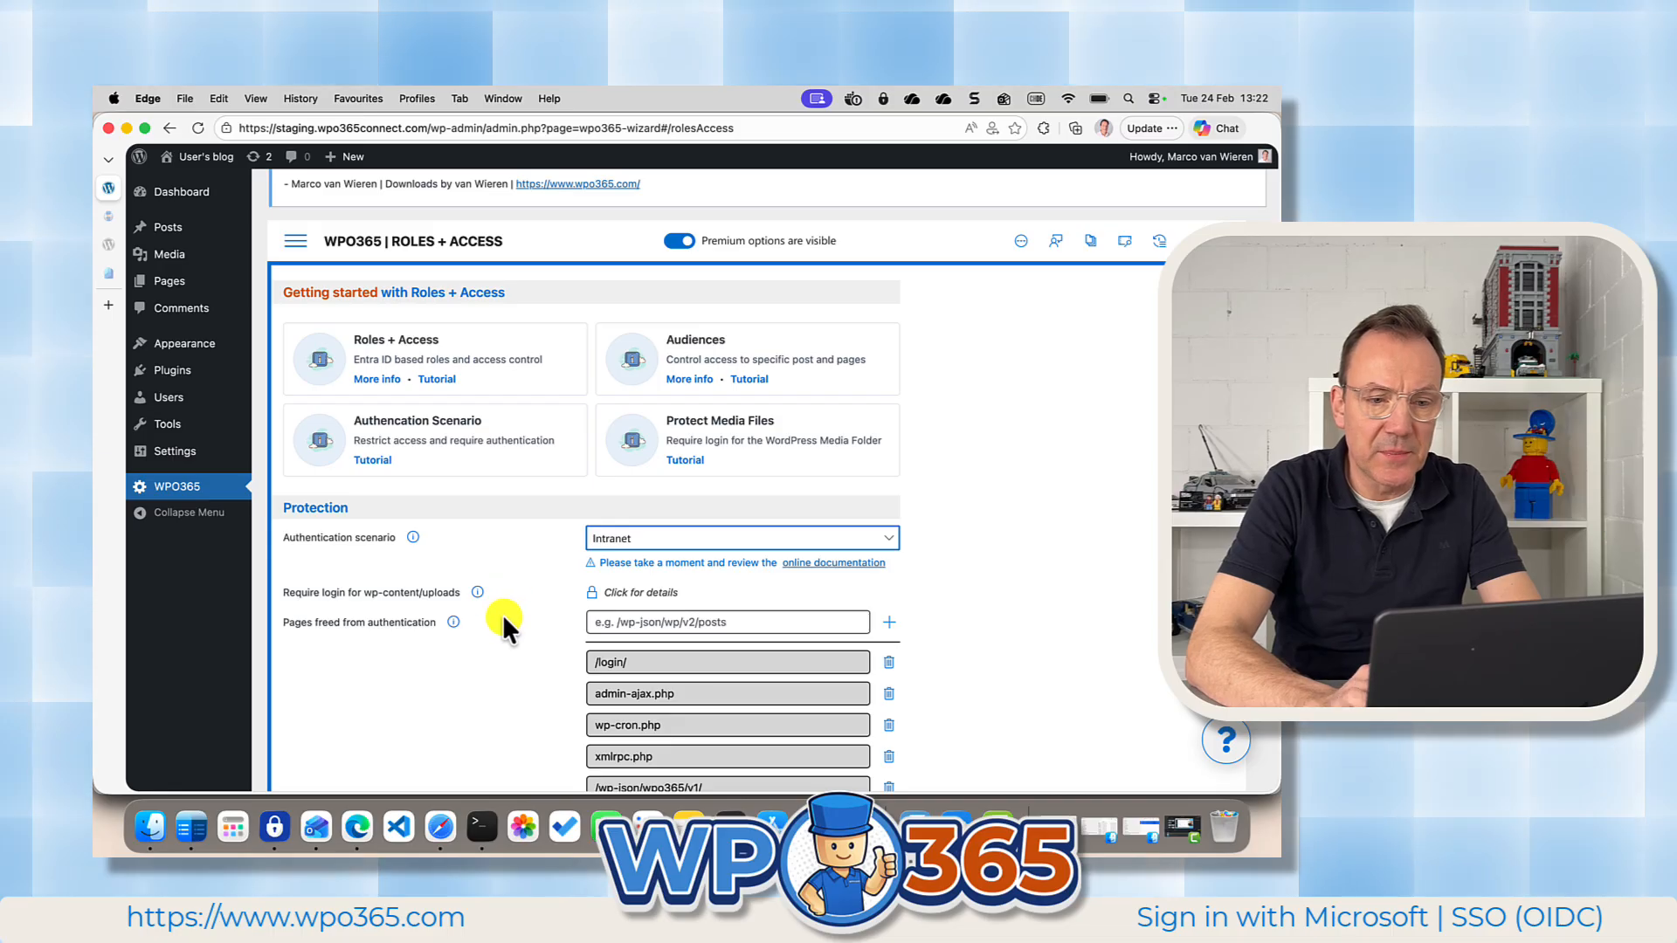
scroll(502, 615, "down", 5)
scroll(501, 615, "down", 3)
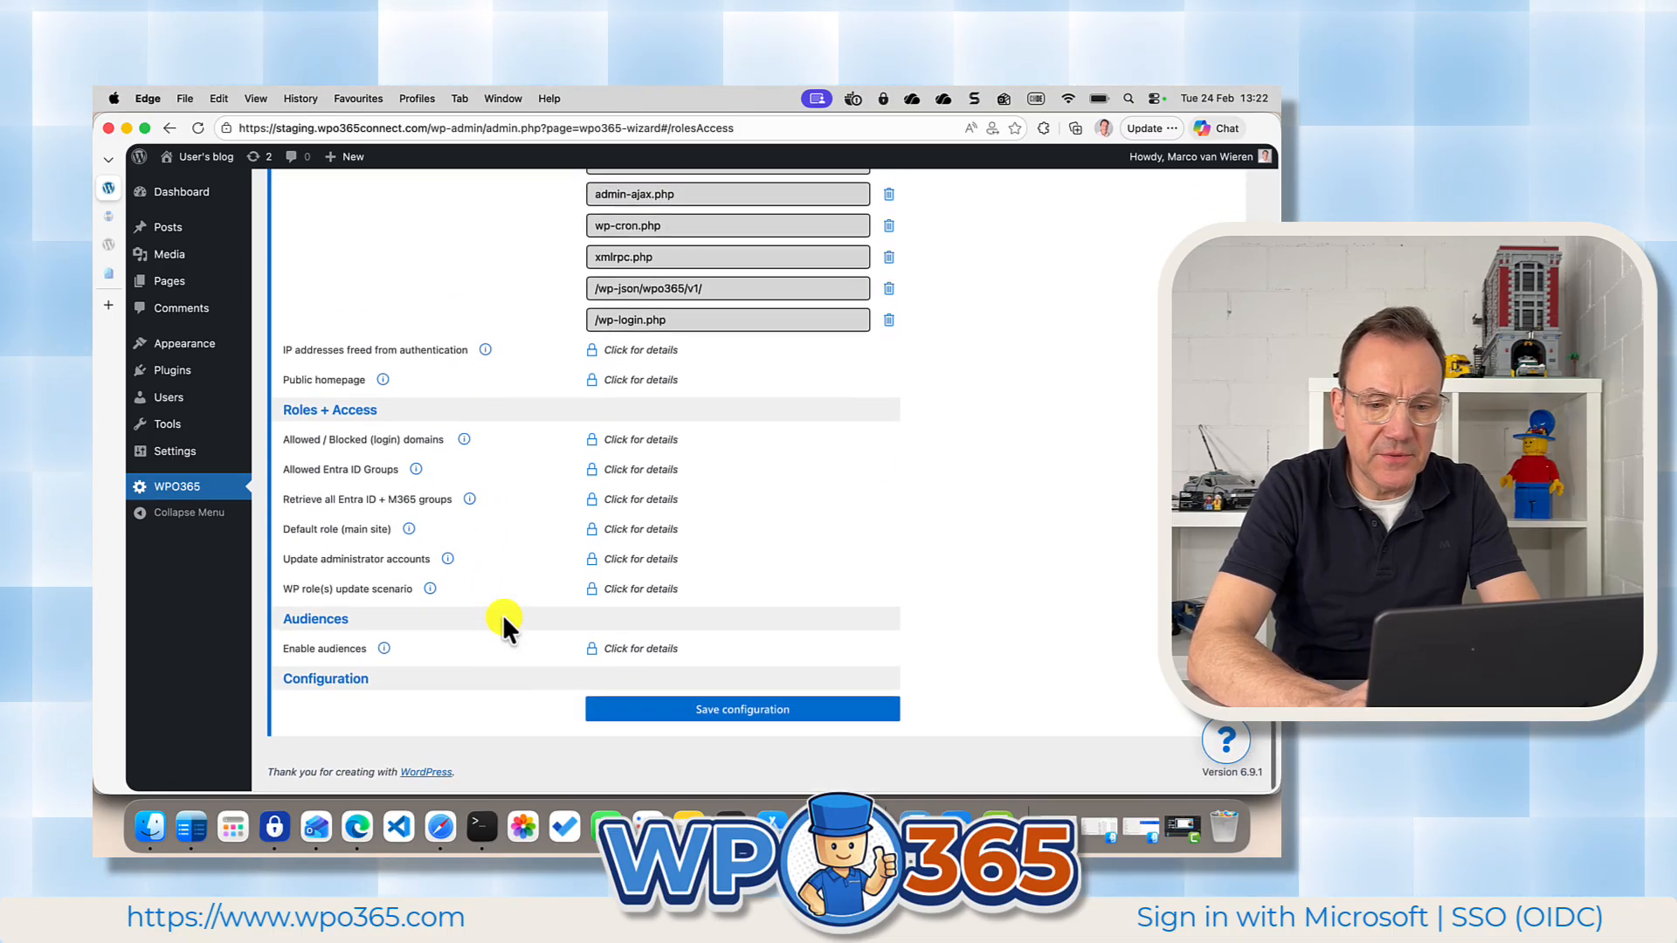
left_click(675, 712)
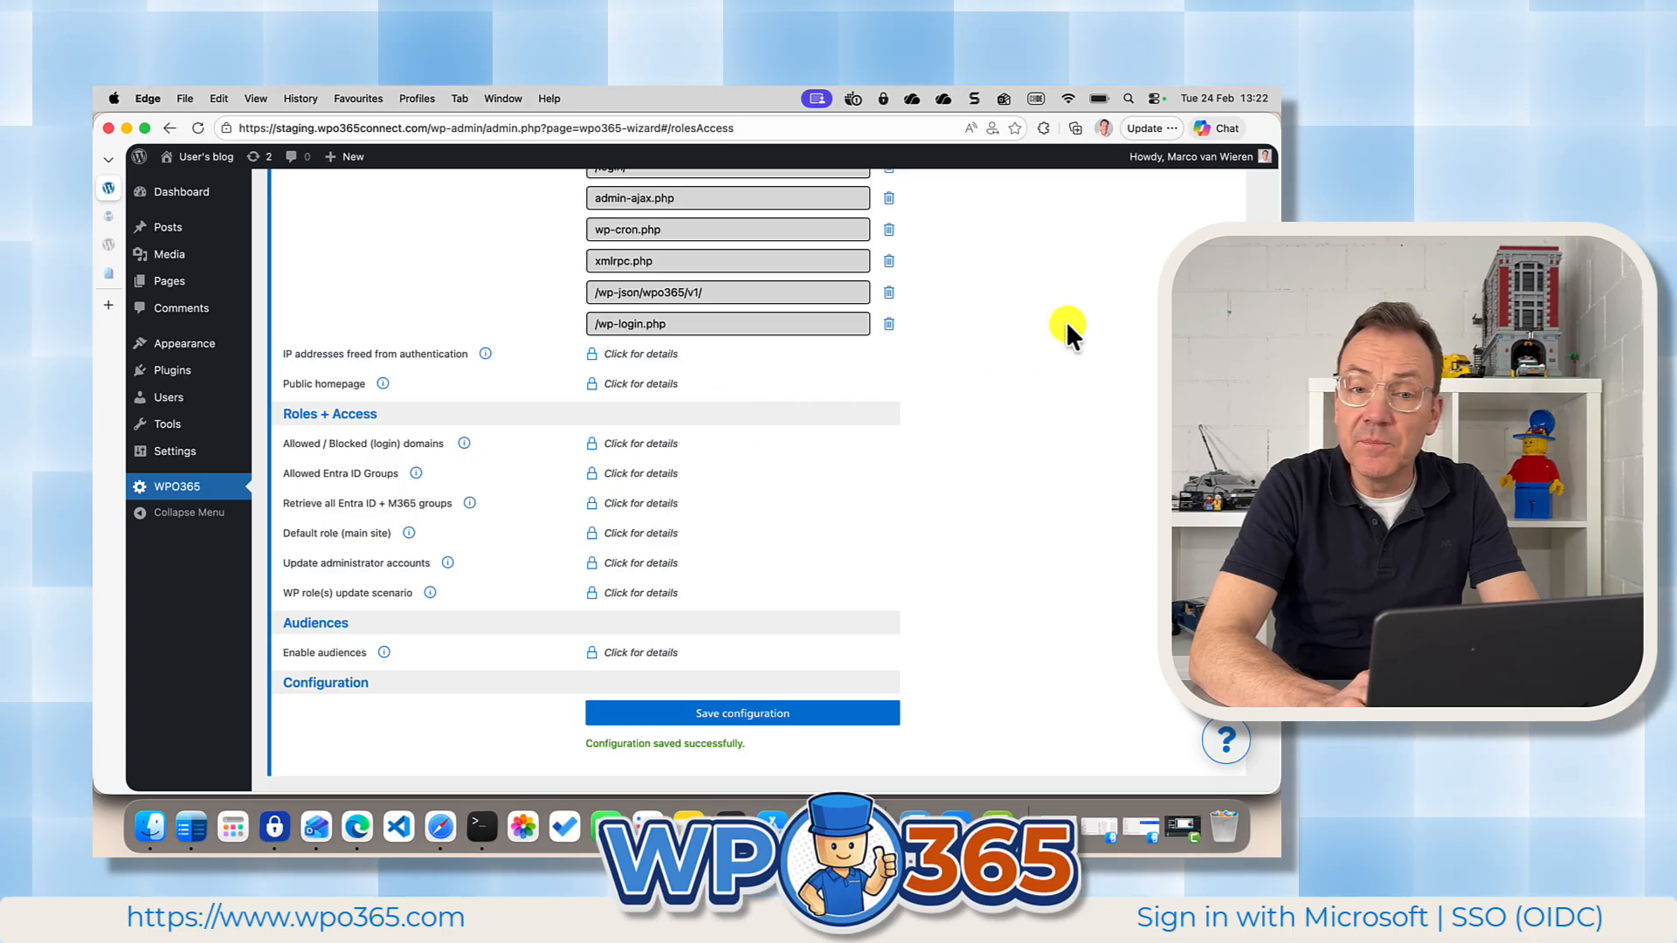
Log out of the site in the demo user's browser profile and go to the blog's homepage to test the Intranet scenario.
left_click(1104, 129)
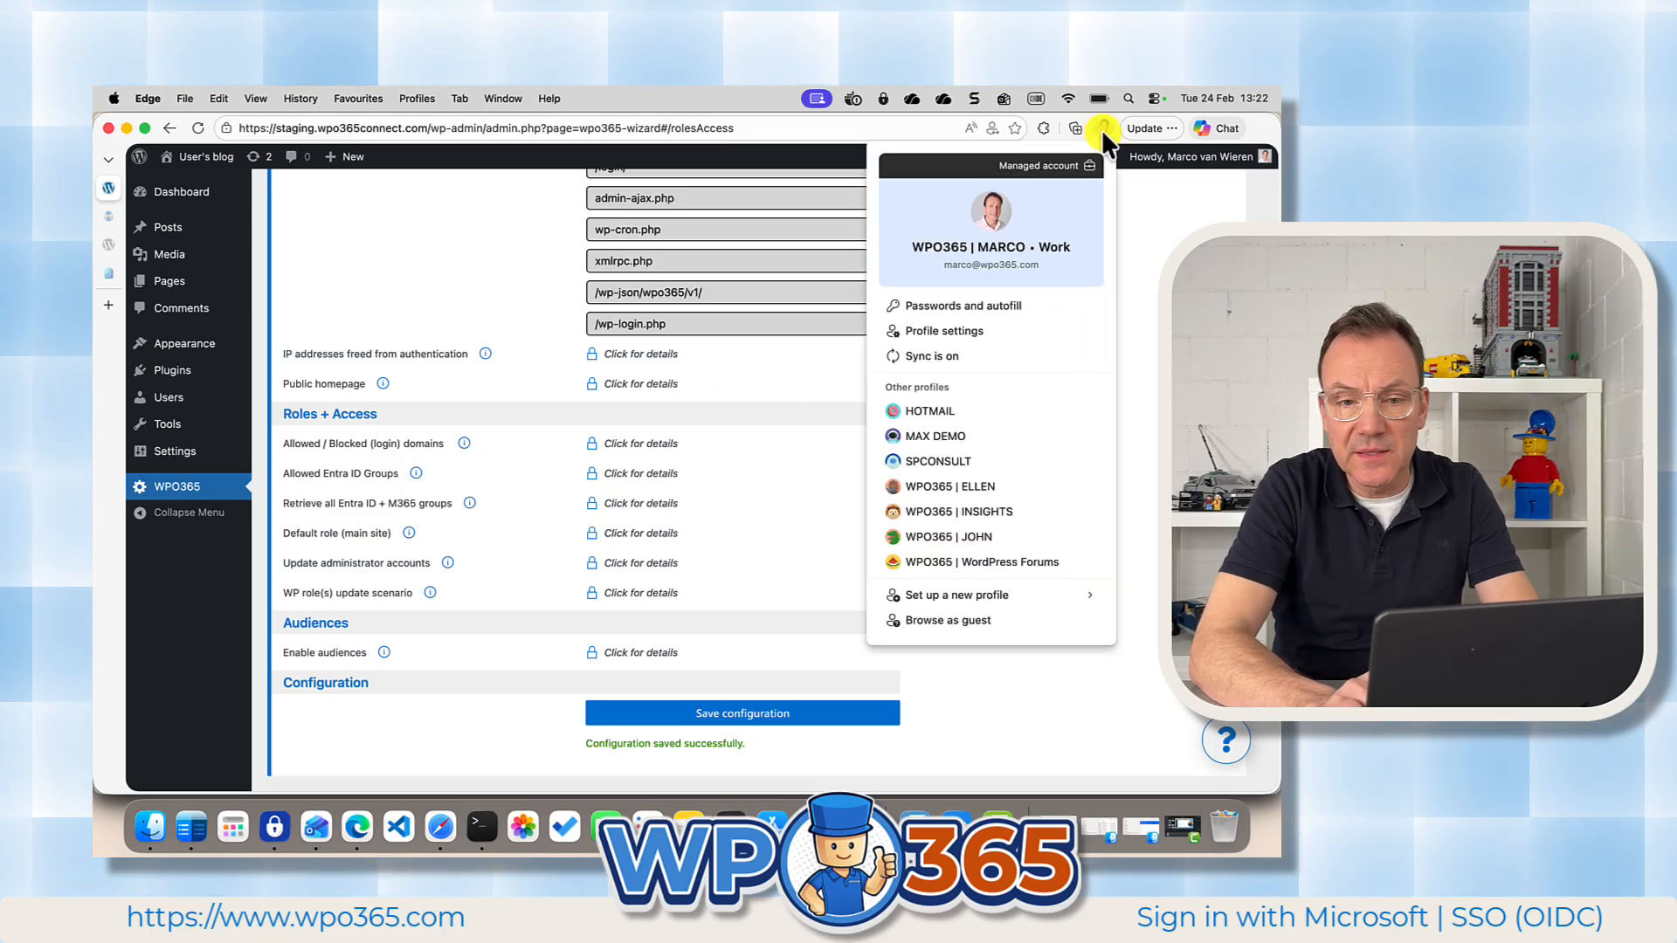
left_click(977, 536)
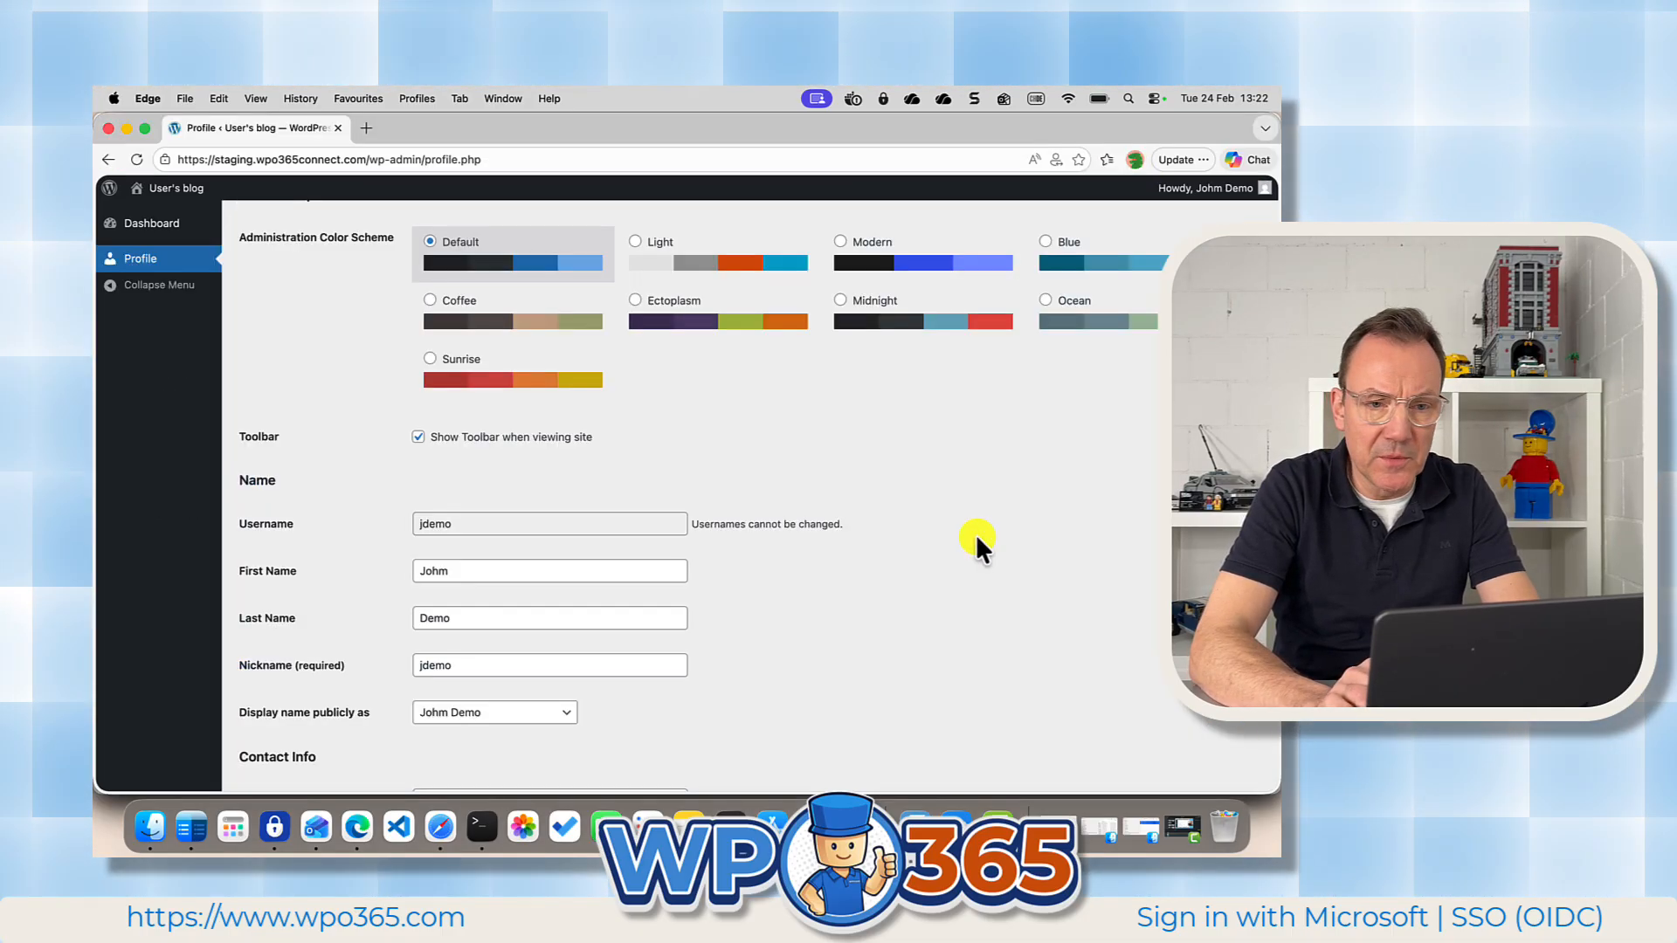
mouse_move(1214, 188)
left_click(1141, 284)
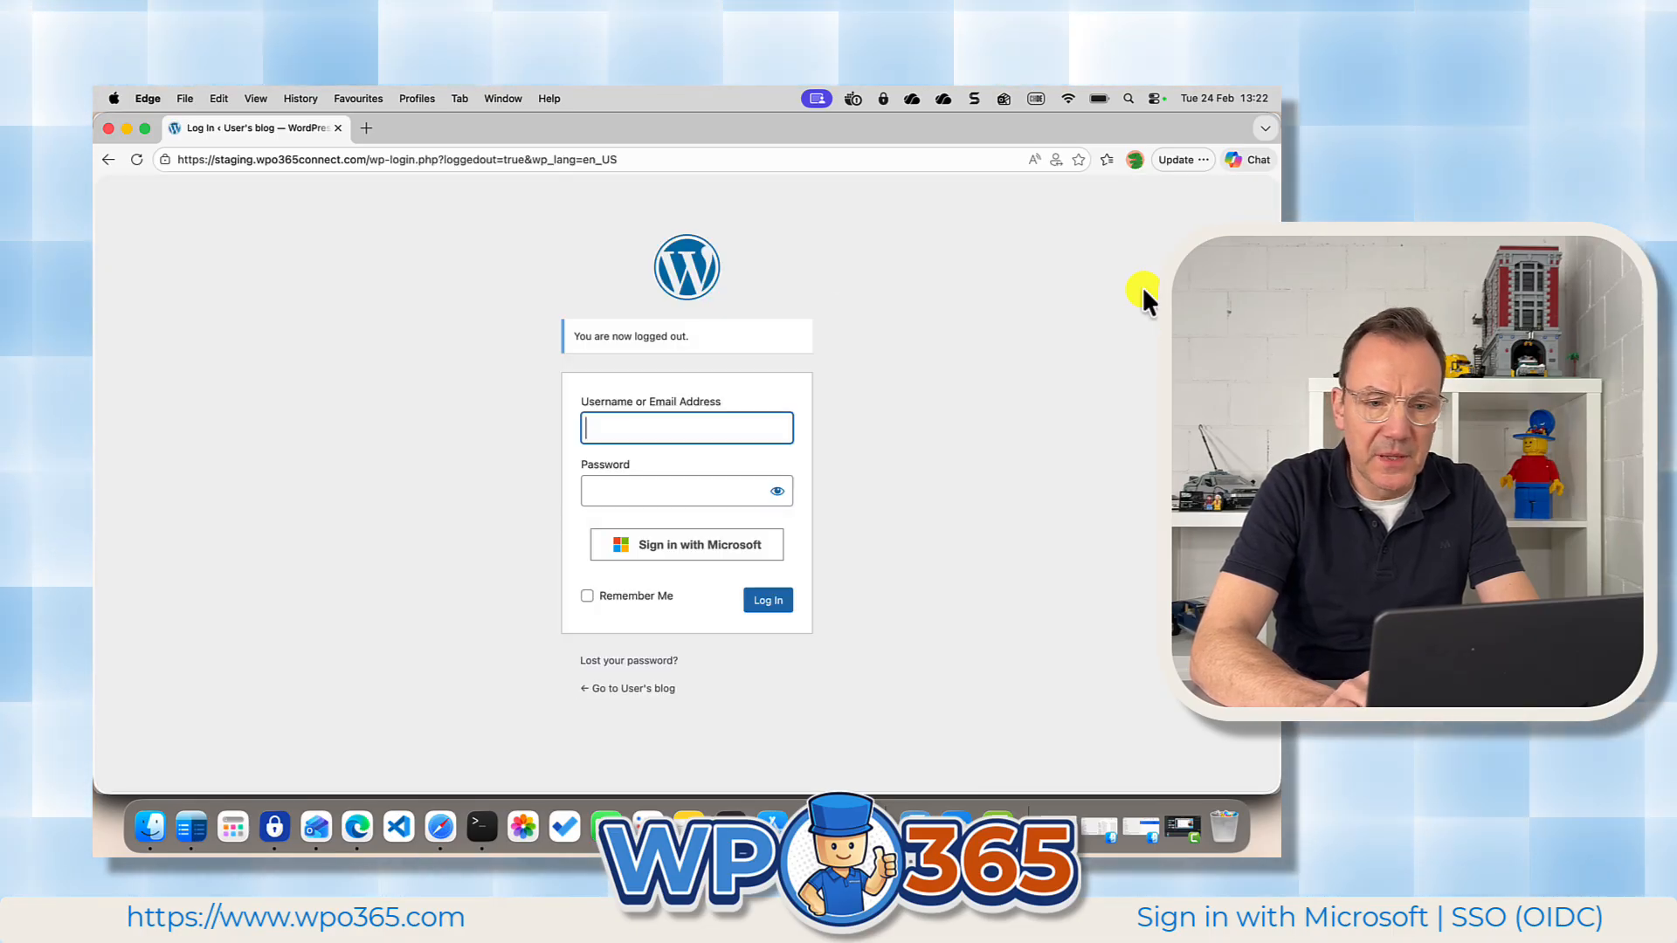
left_click(649, 690)
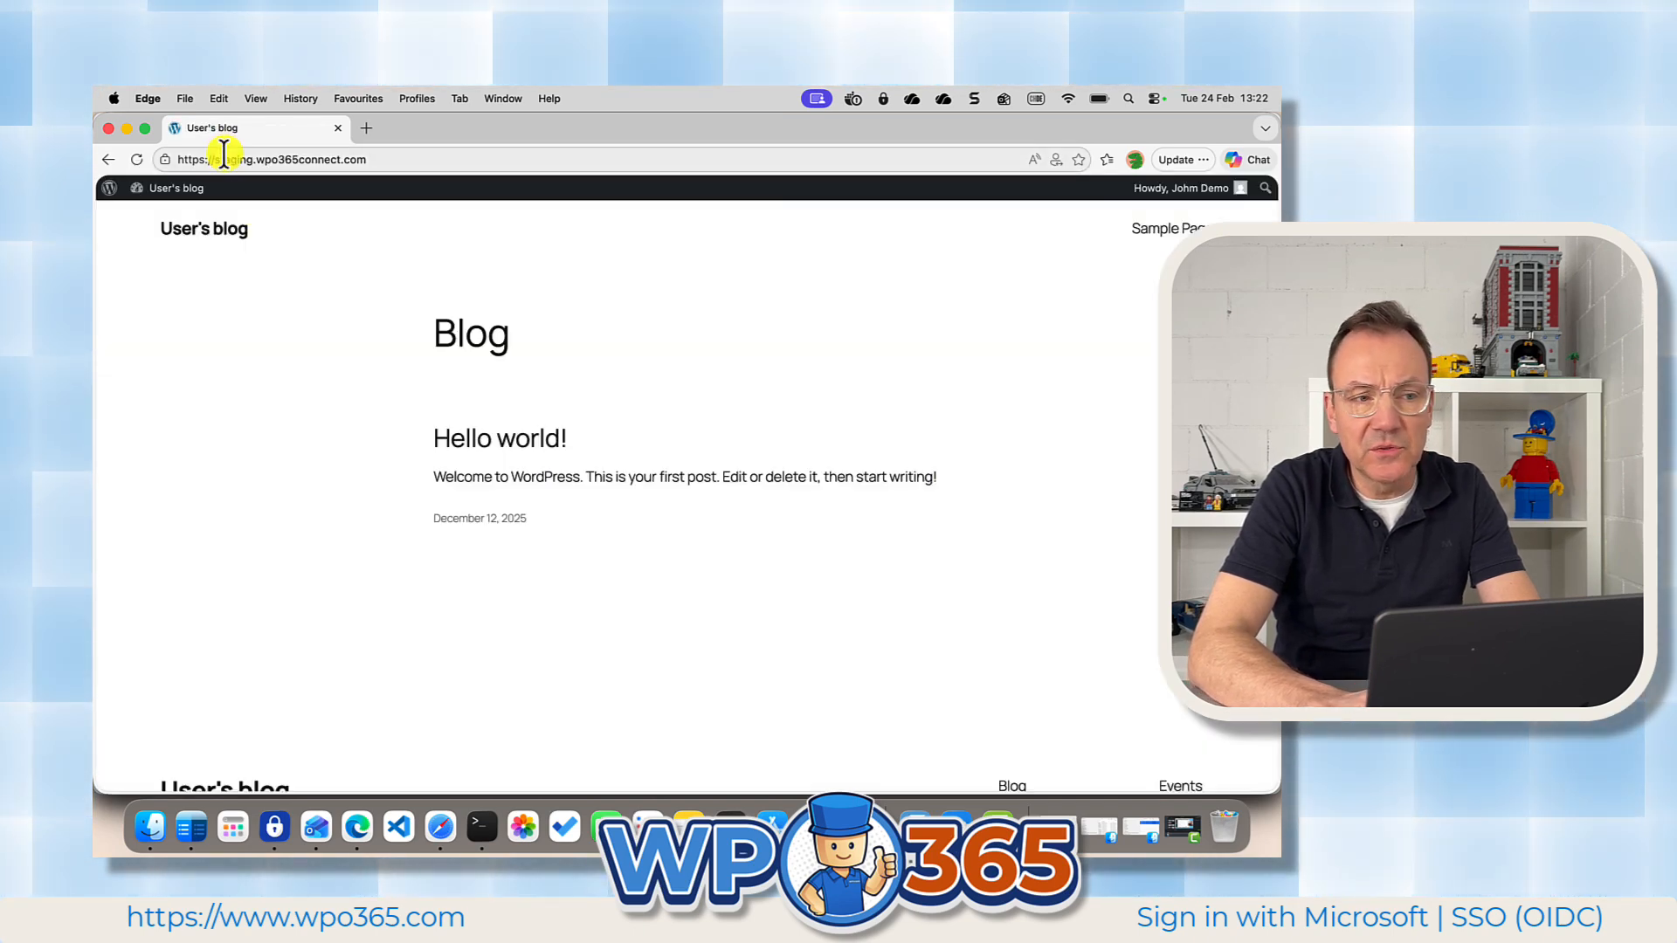
Log out of the site as the demo user and return to the administrator's browser profile.
mouse_move(1199, 191)
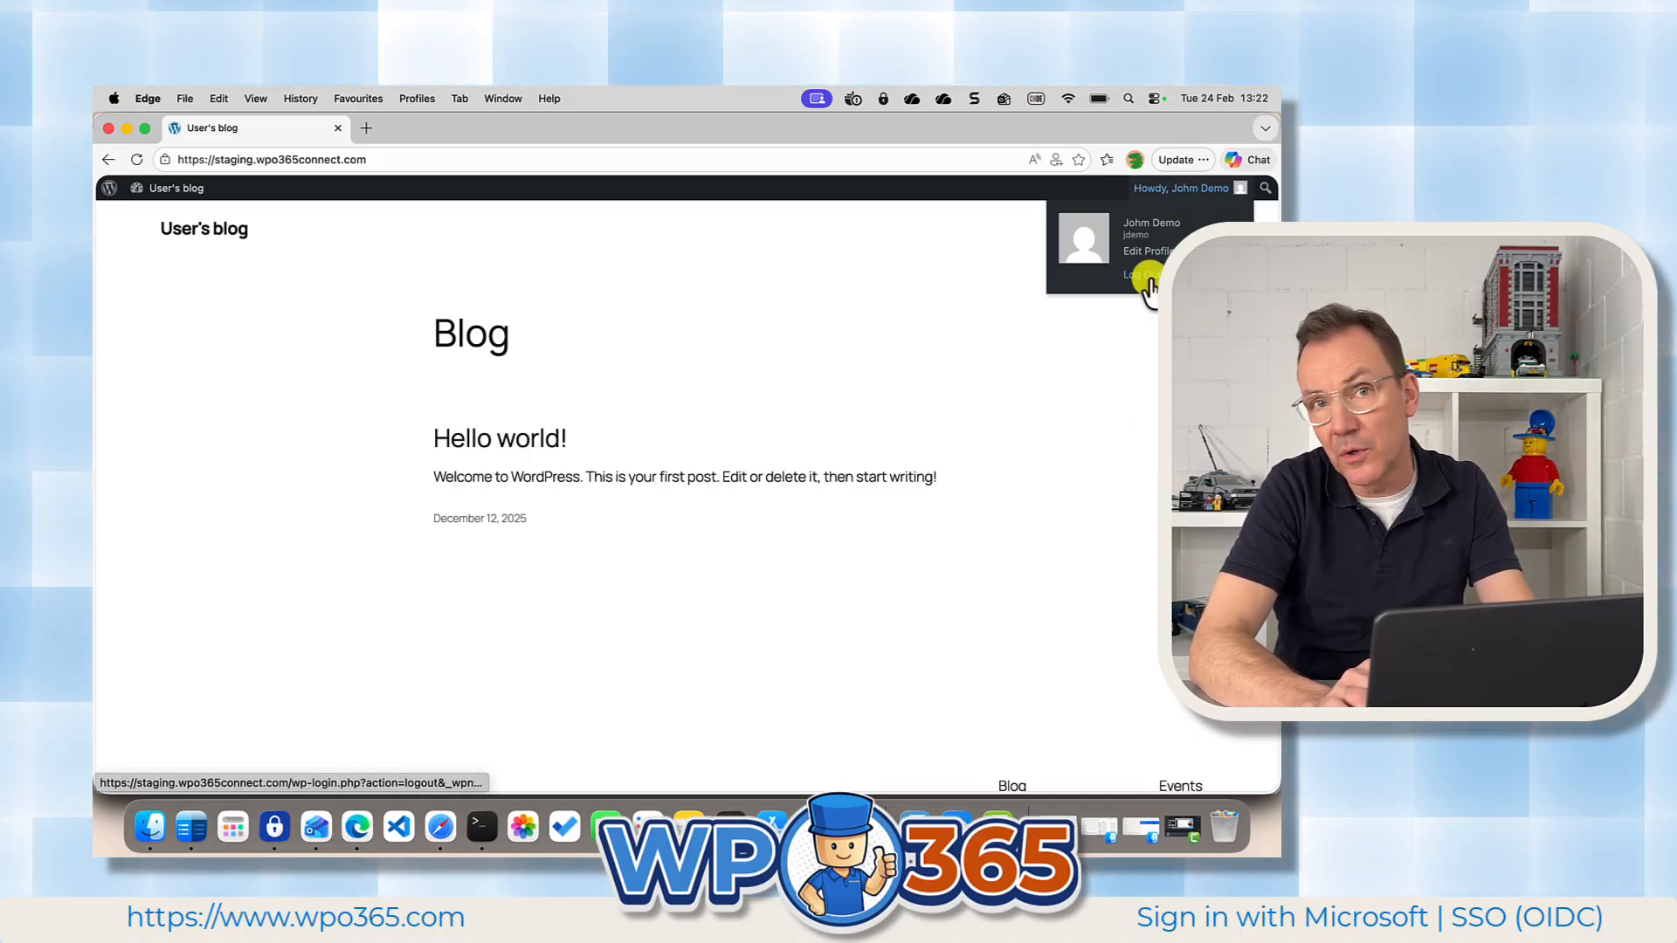
left_click(1146, 280)
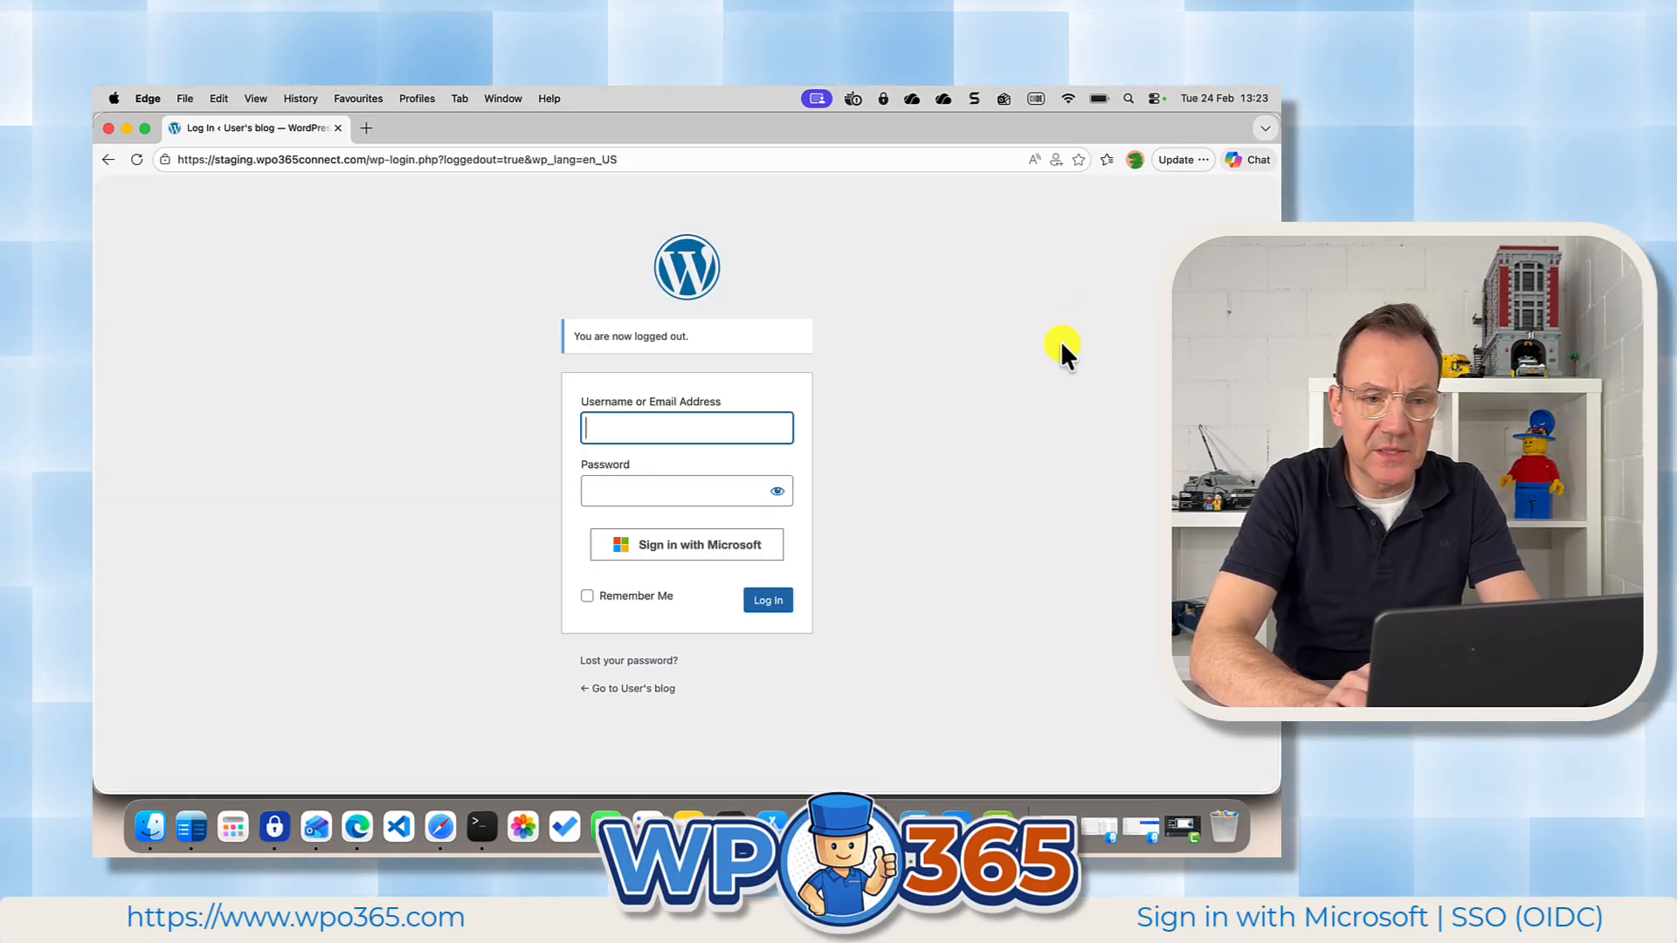
left_click(1134, 159)
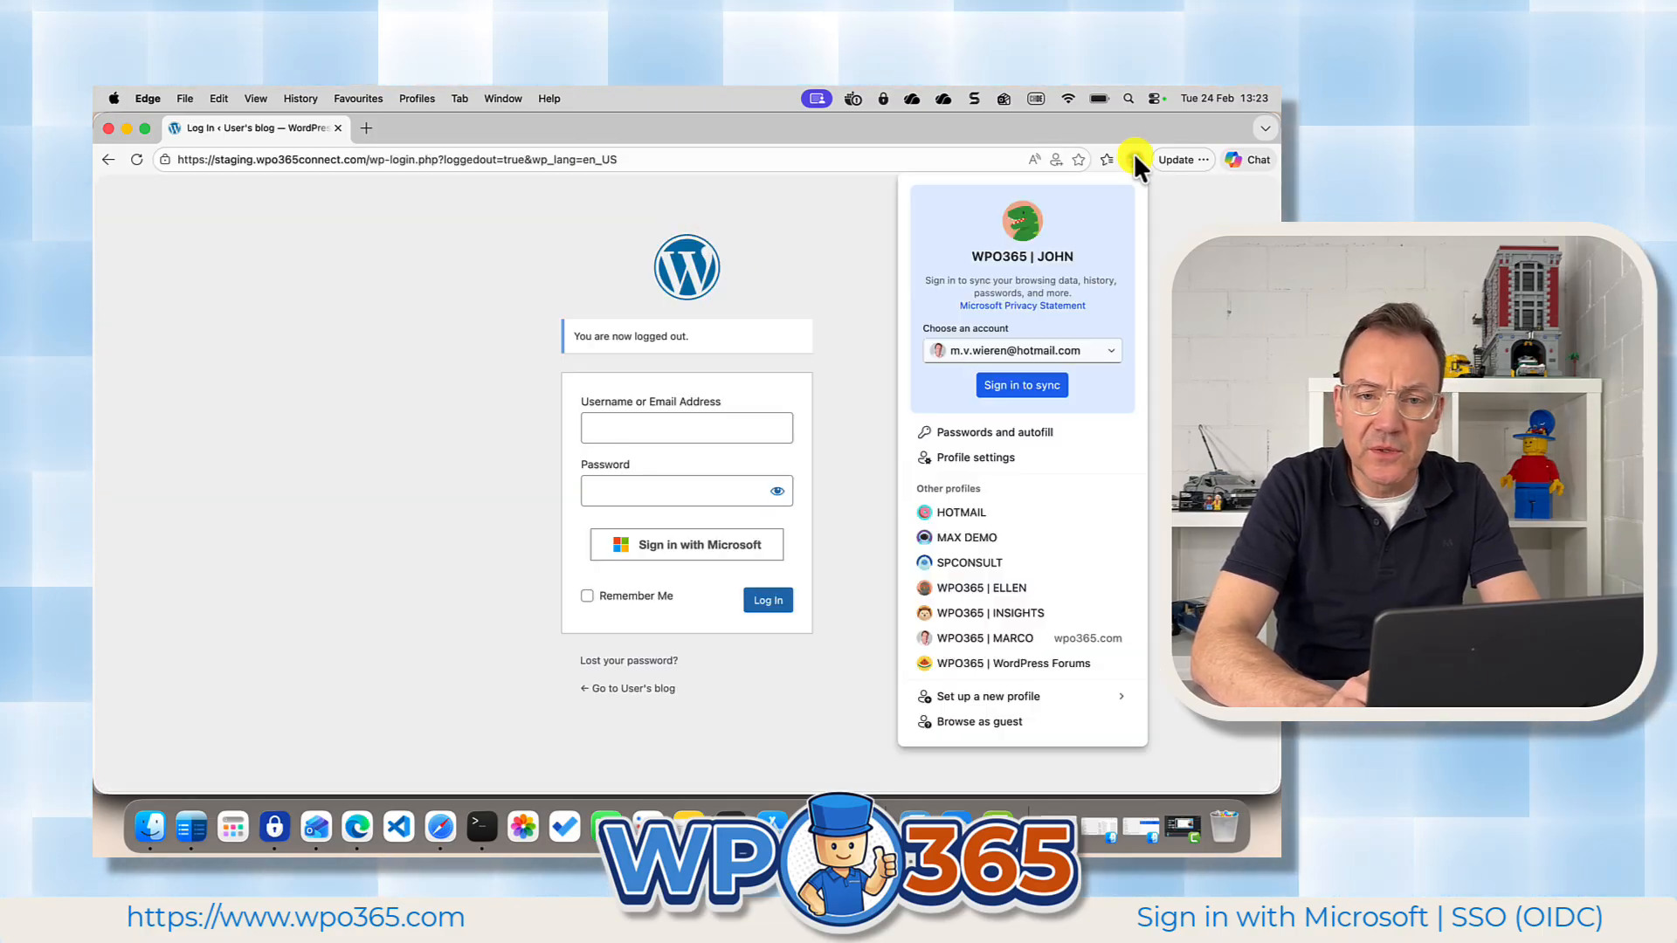
left_click(1010, 632)
scroll(935, 491, "up", 15)
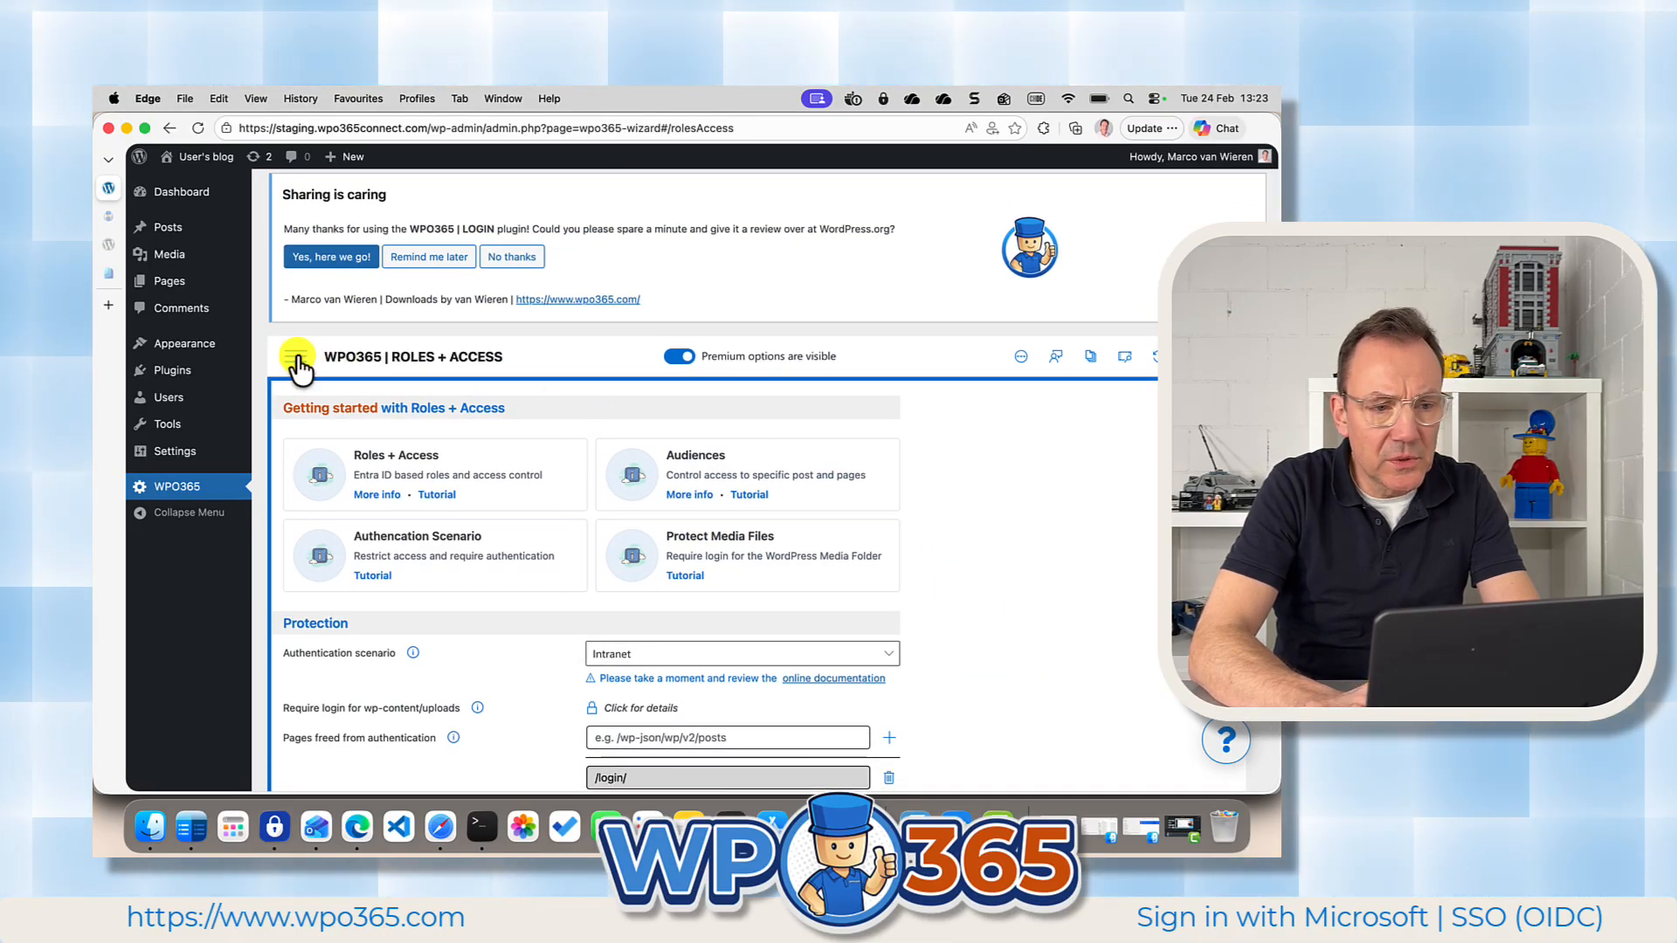
Hide the WP Admin Bar for the subscriber role in the WPO365 Login / Logout settings.
left_click(298, 360)
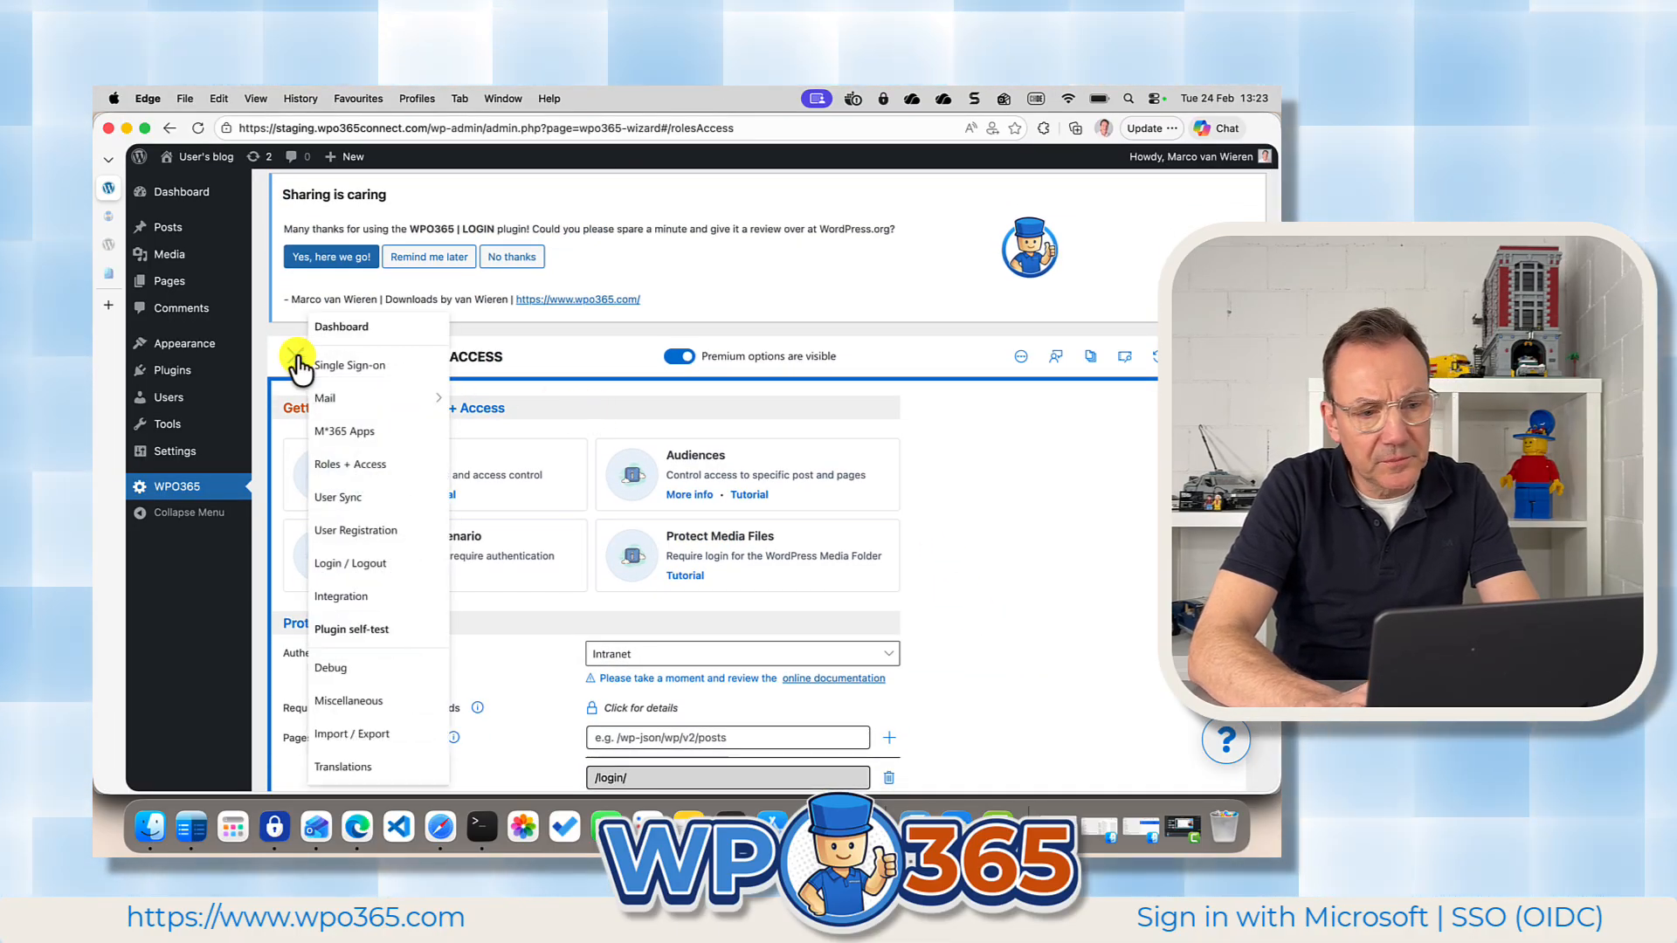
left_click(350, 566)
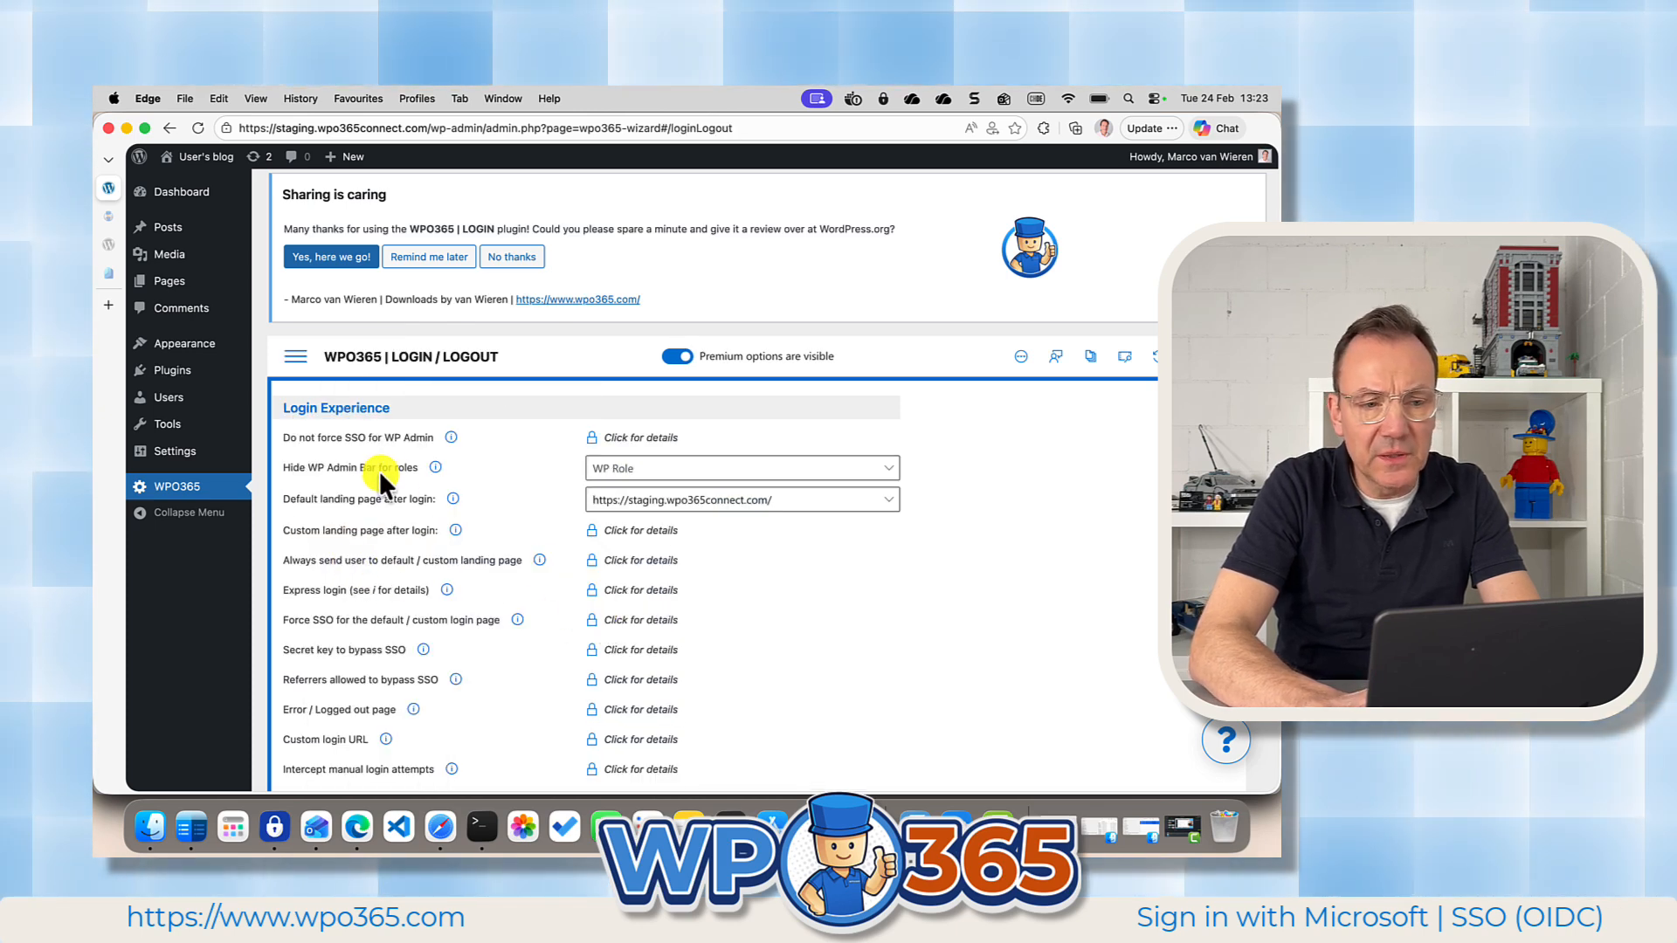
left_click(653, 471)
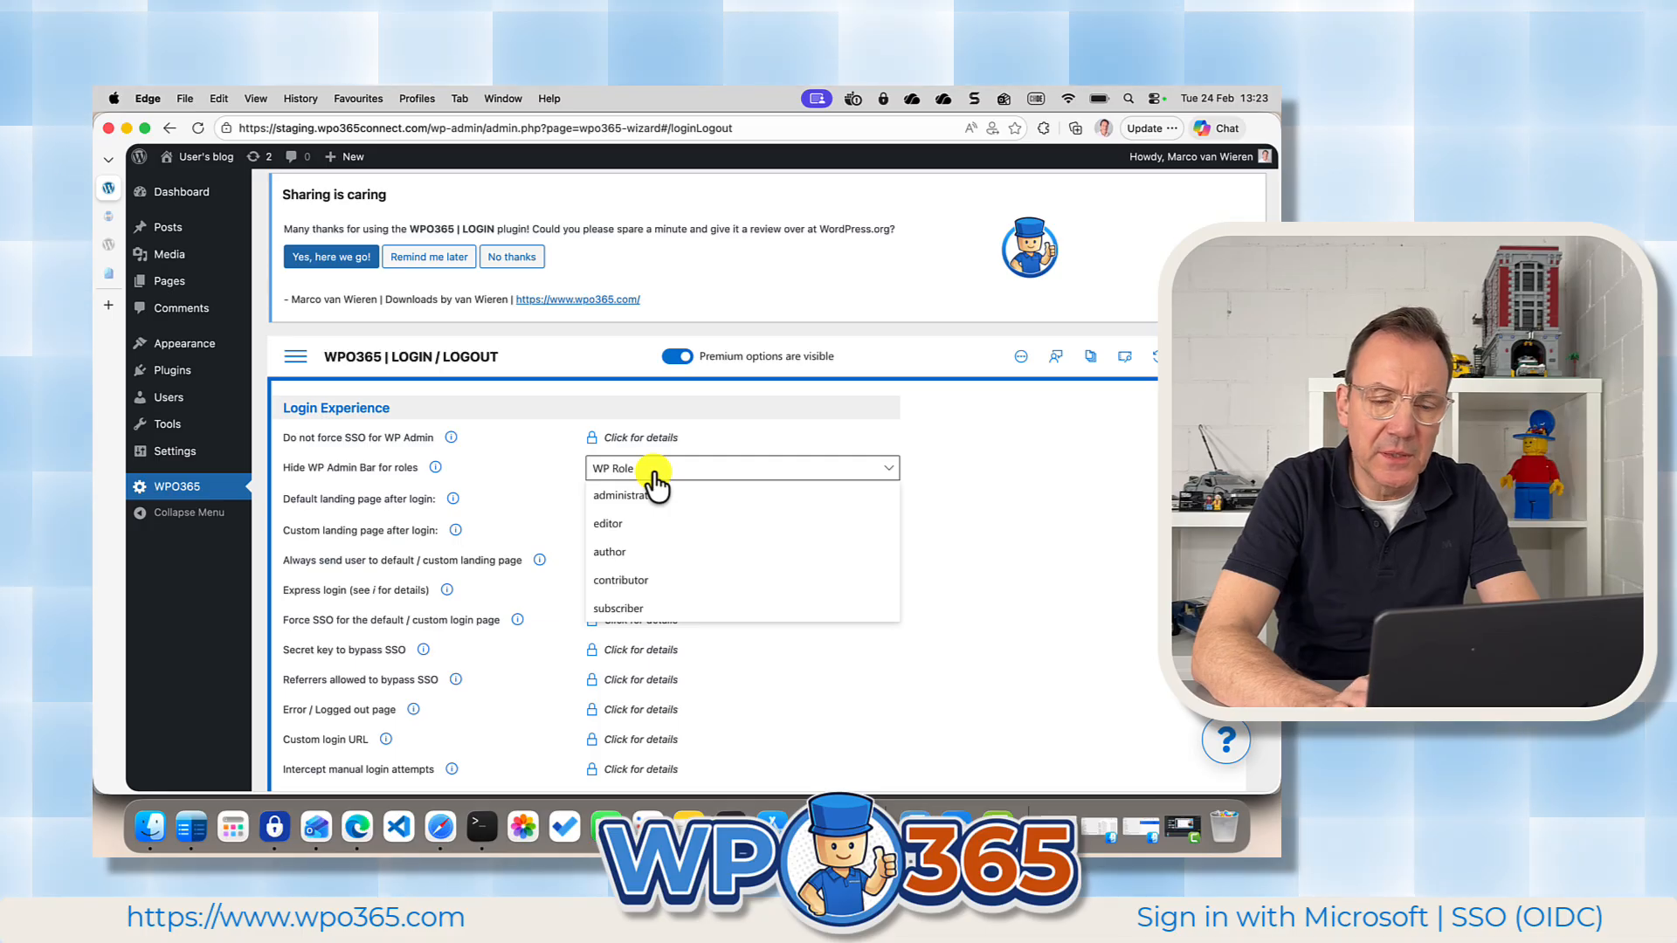
left_click(648, 611)
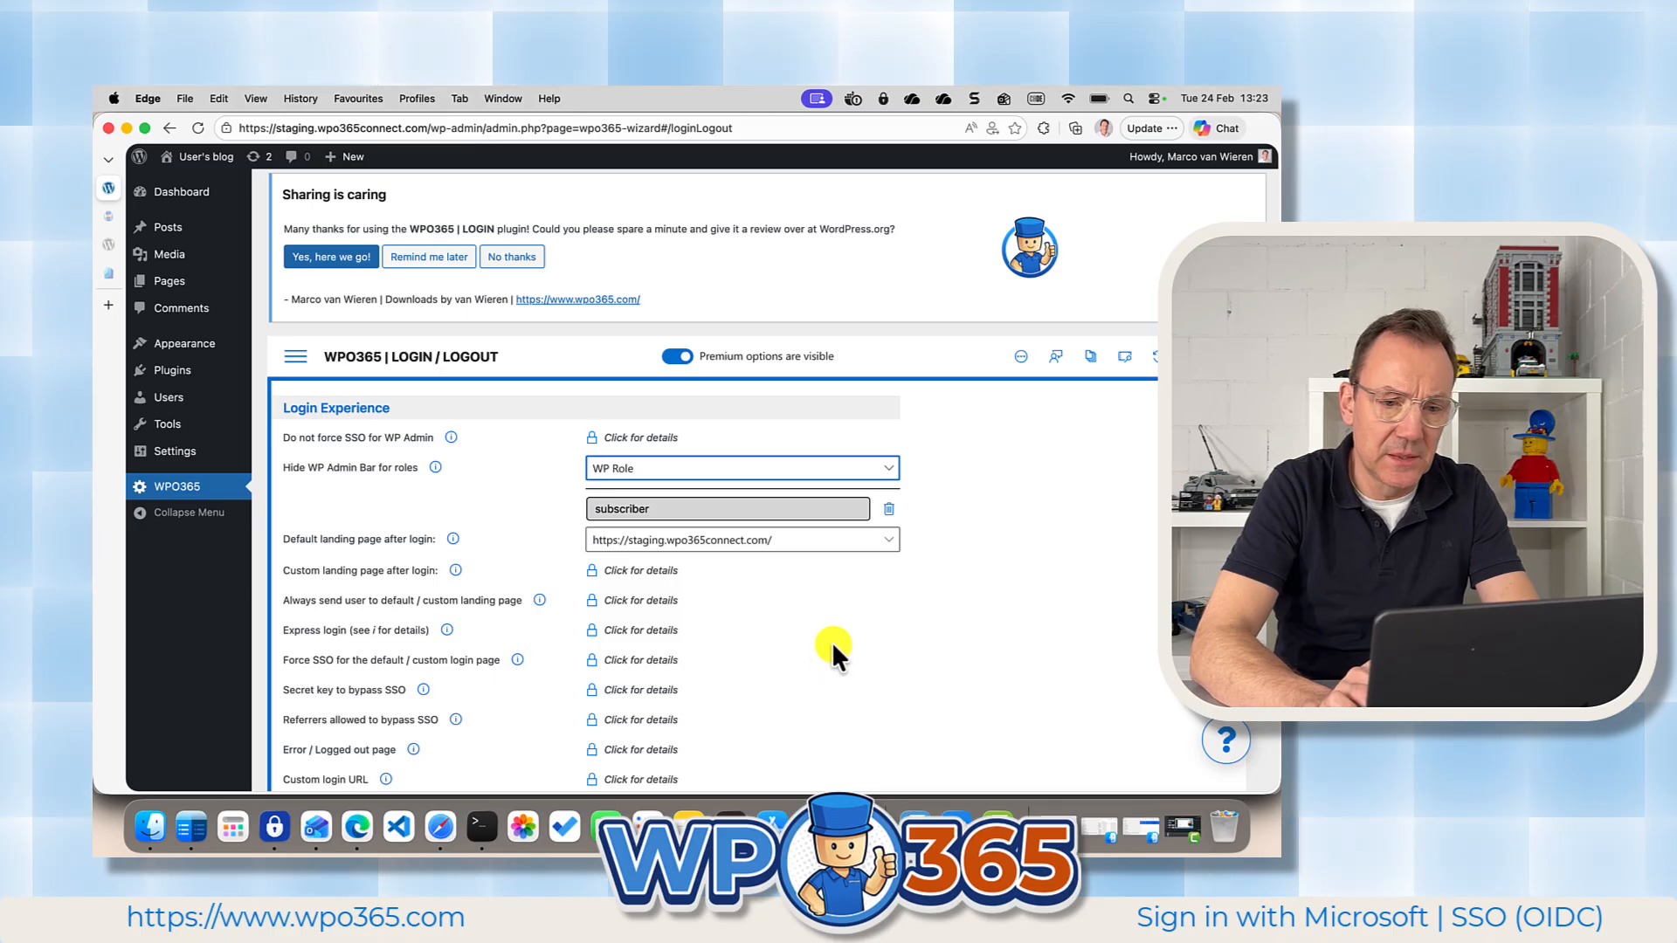
left_click(830, 543)
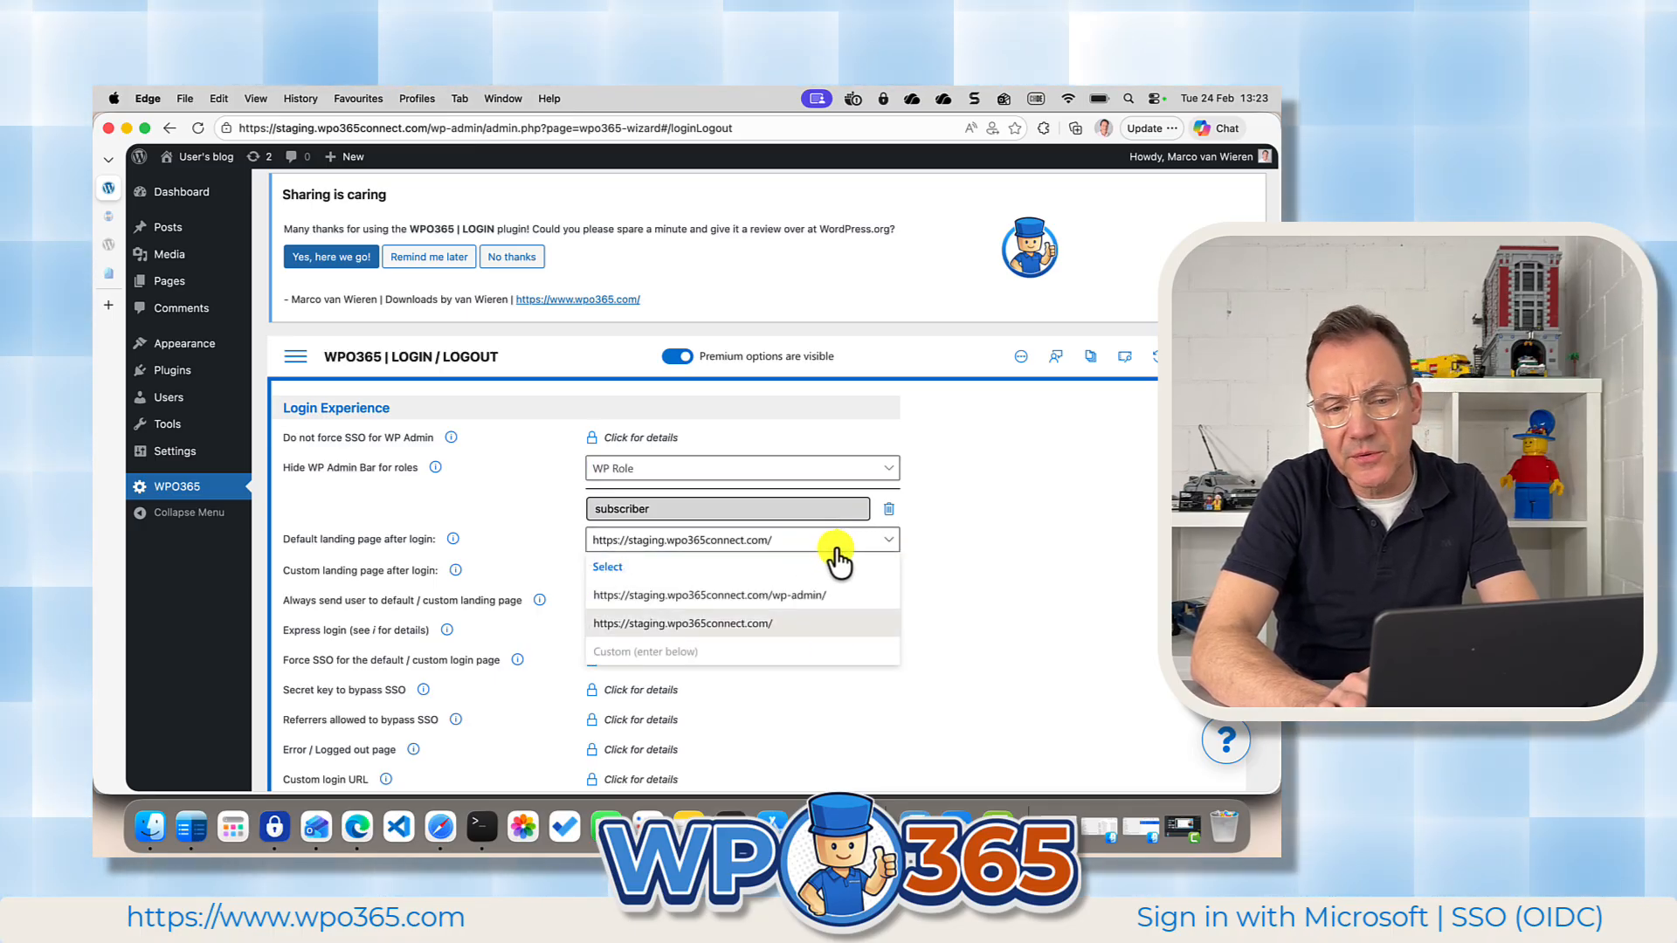
left_click(767, 597)
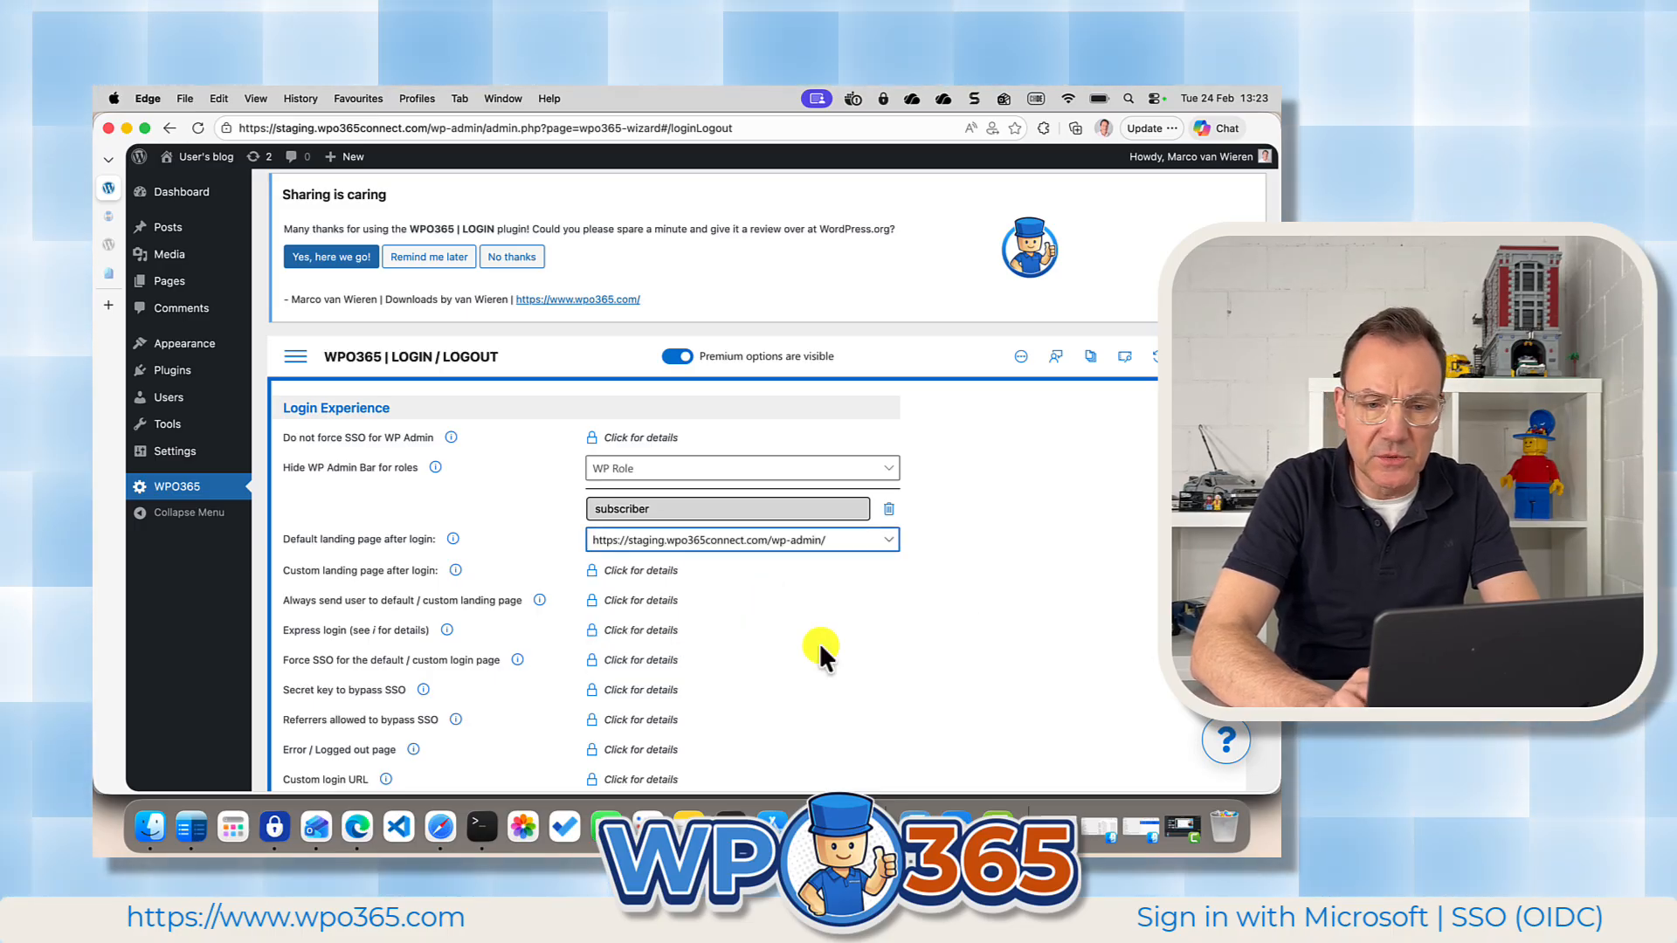
scroll(819, 643, "down", 15)
left_click(753, 680)
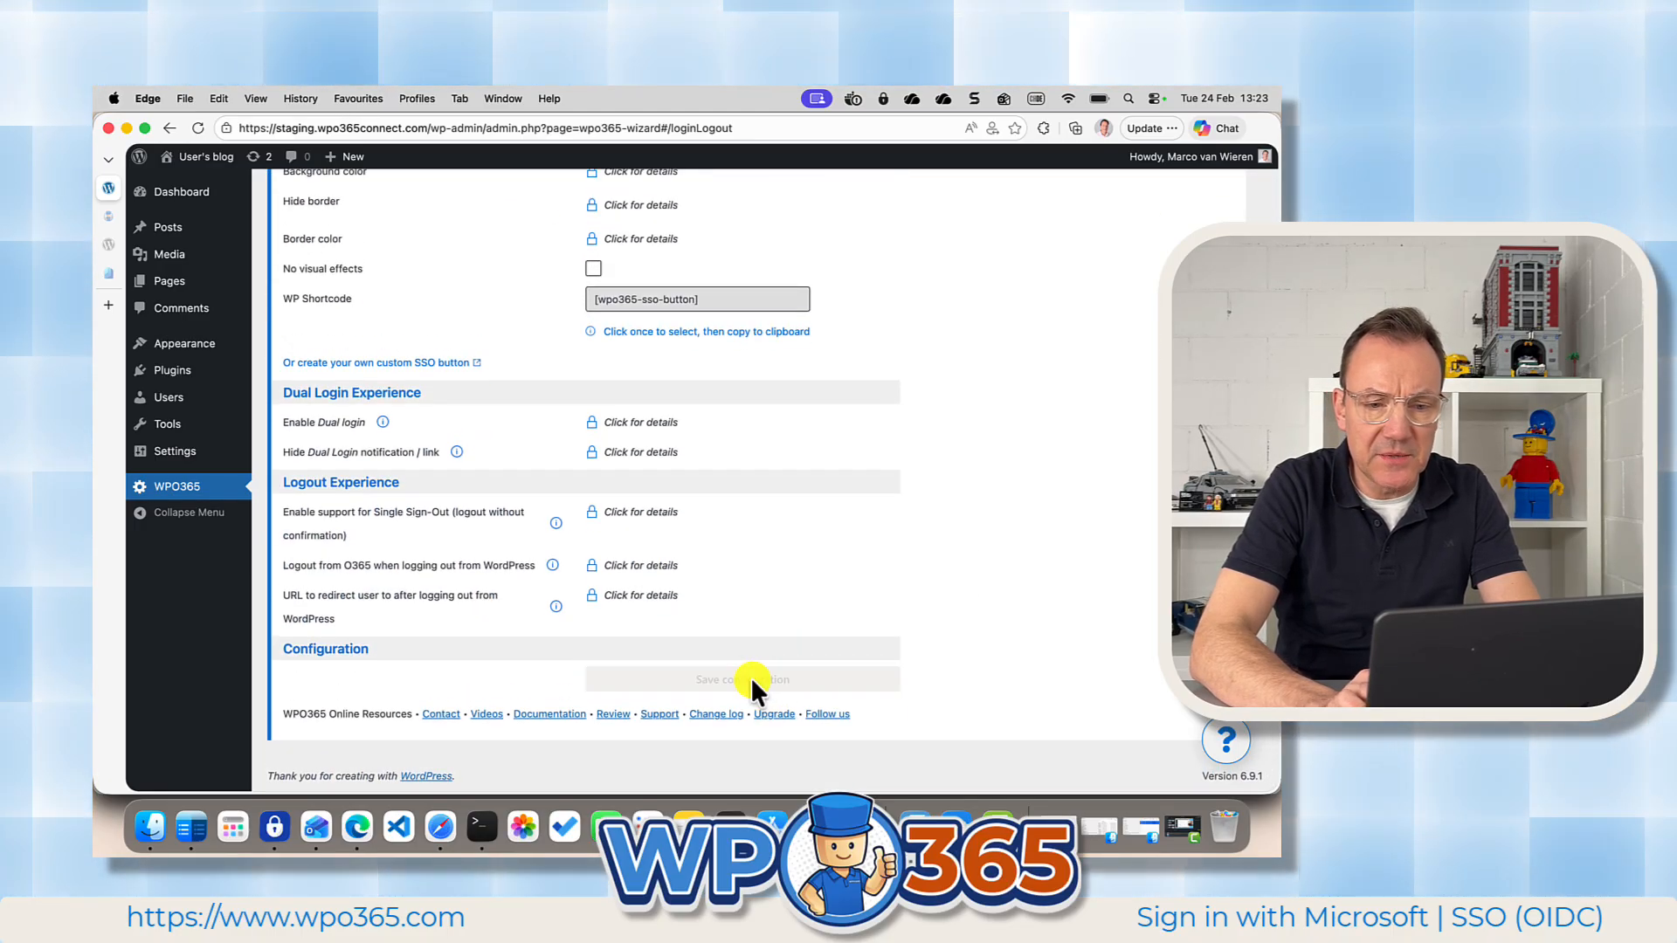
scroll(859, 507, "up", 15)
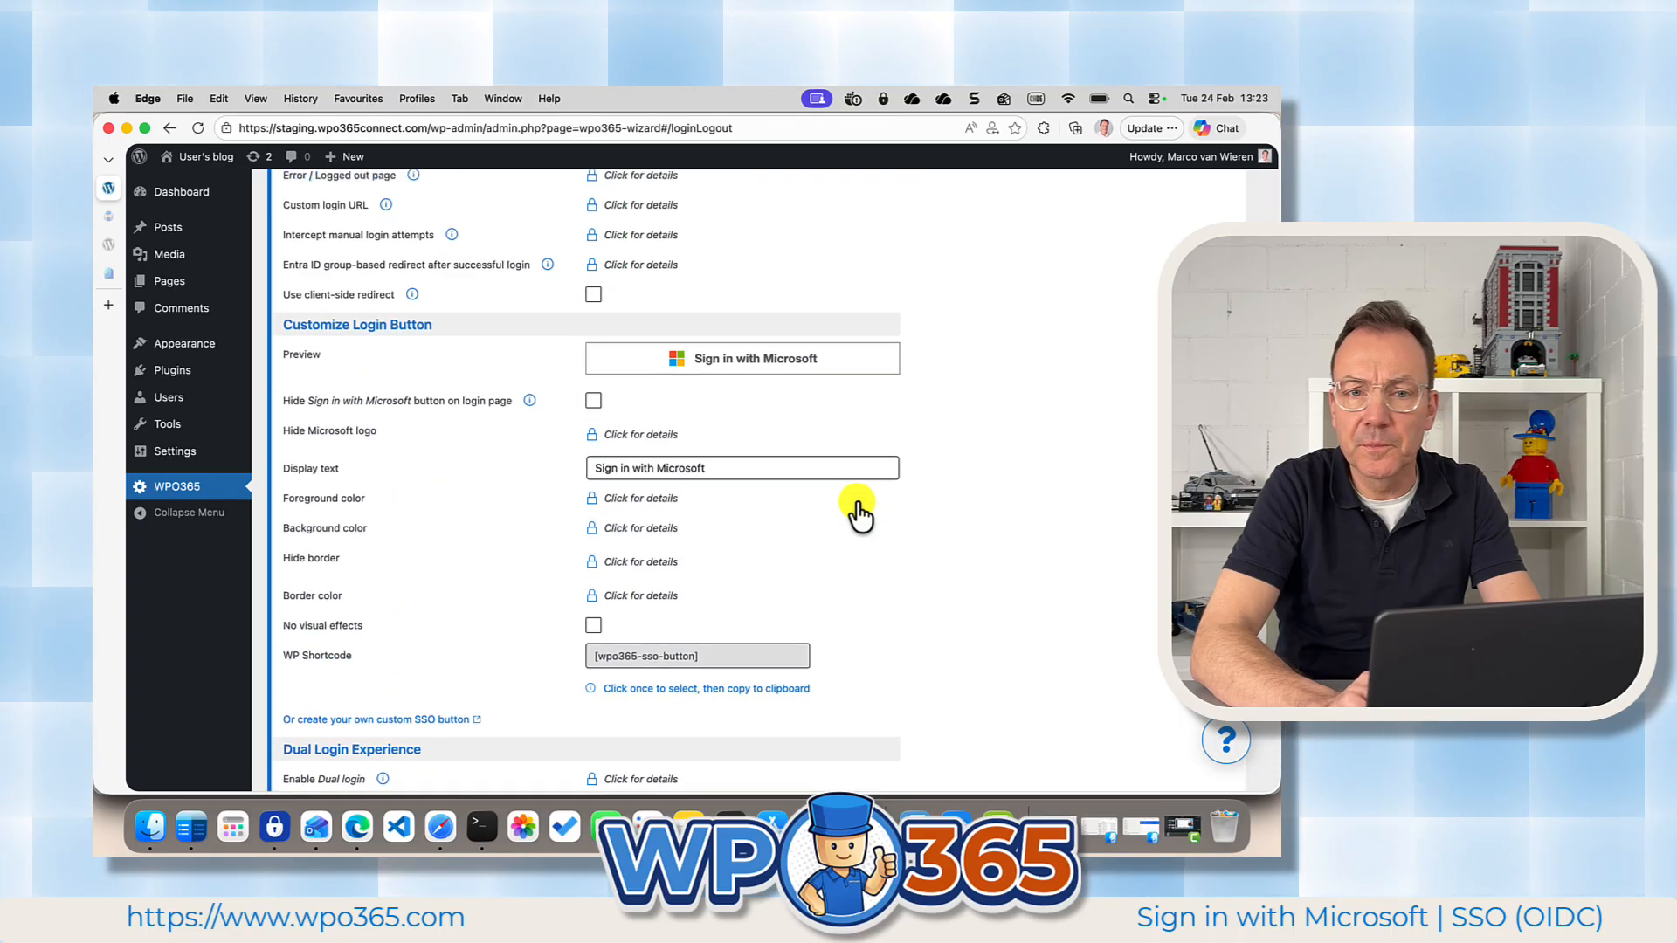
Switch to the demo user's browser profile, sign in, and visit the blog's front end to check for the admin bar.
left_click(1103, 131)
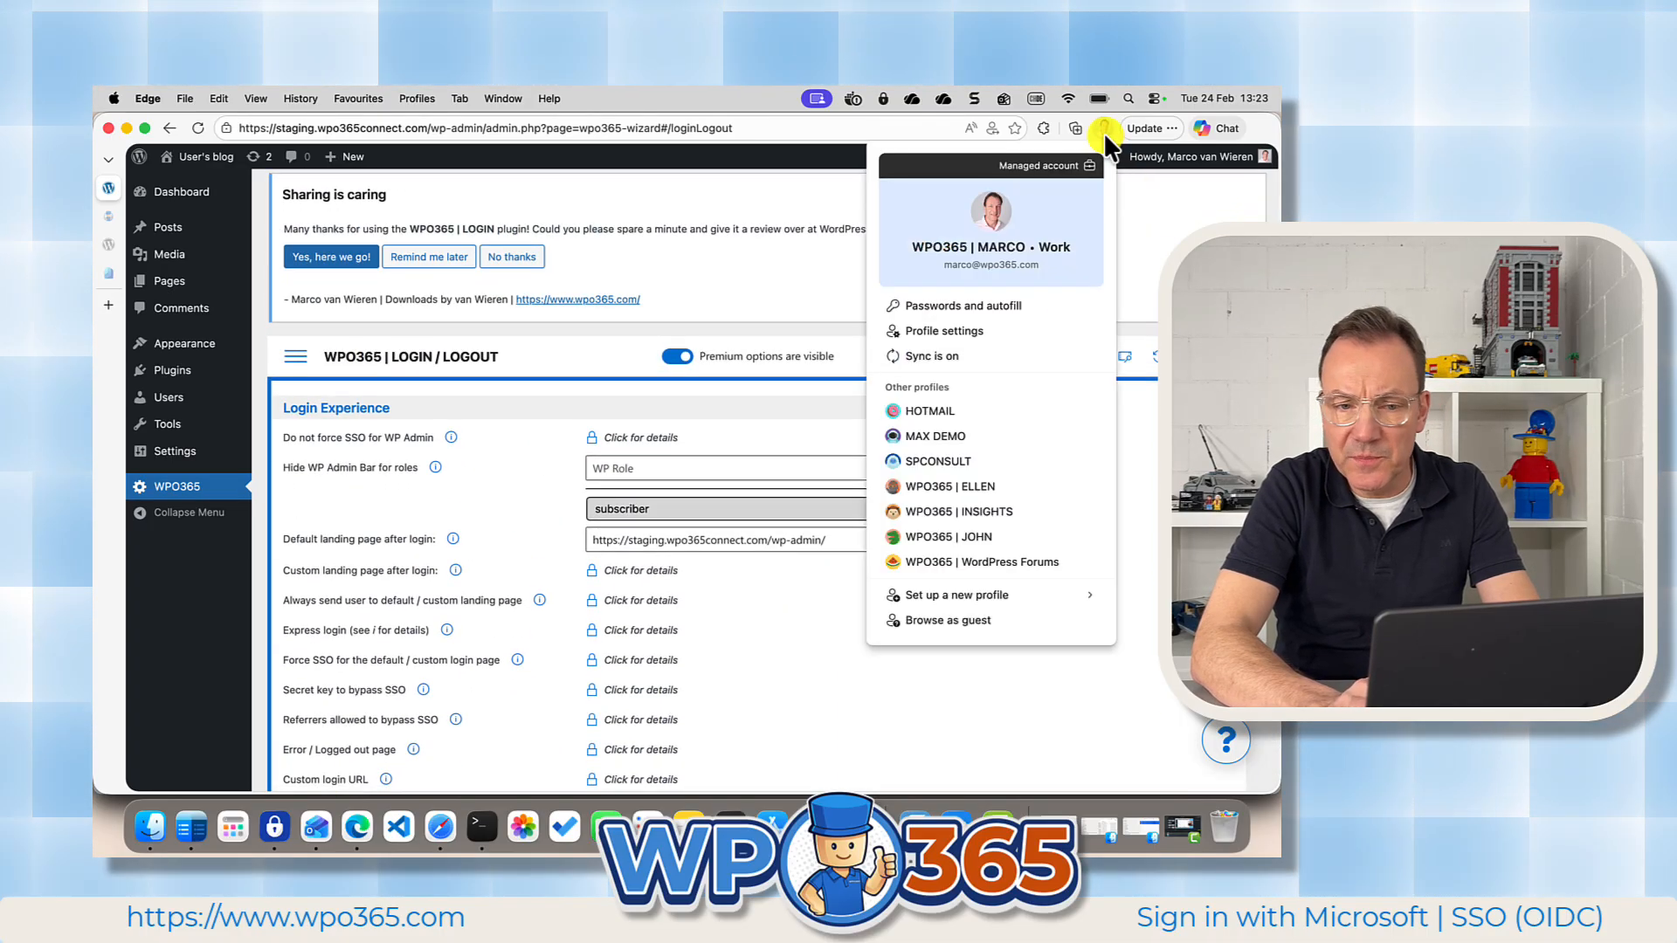
left_click(992, 525)
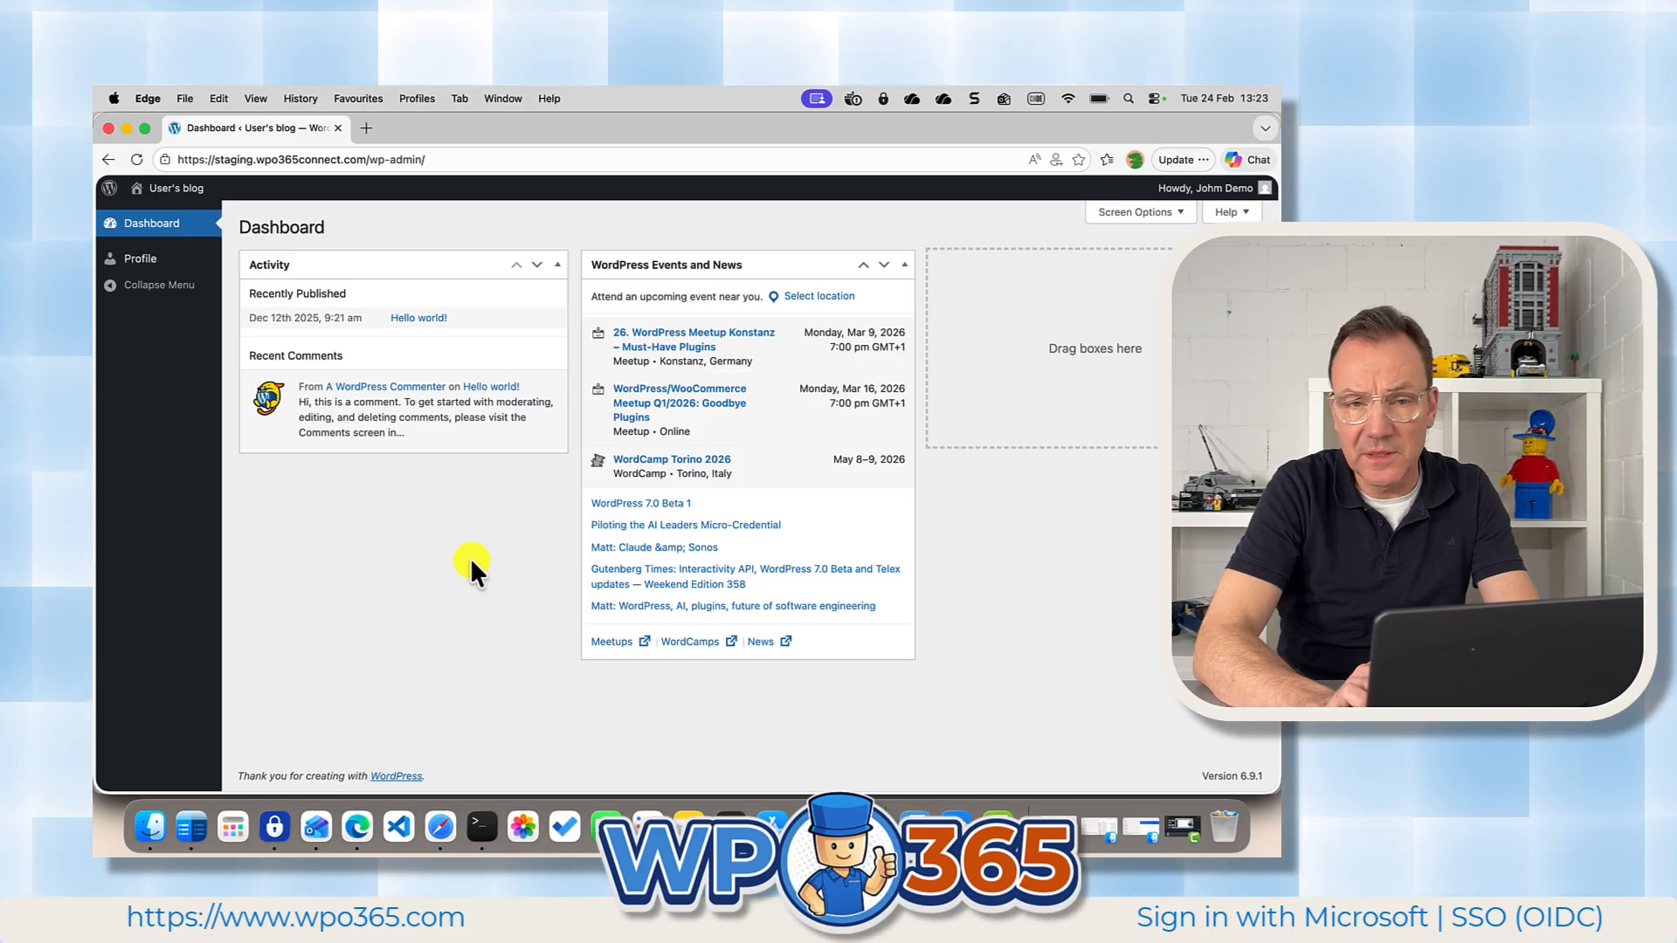
mouse_move(196, 190)
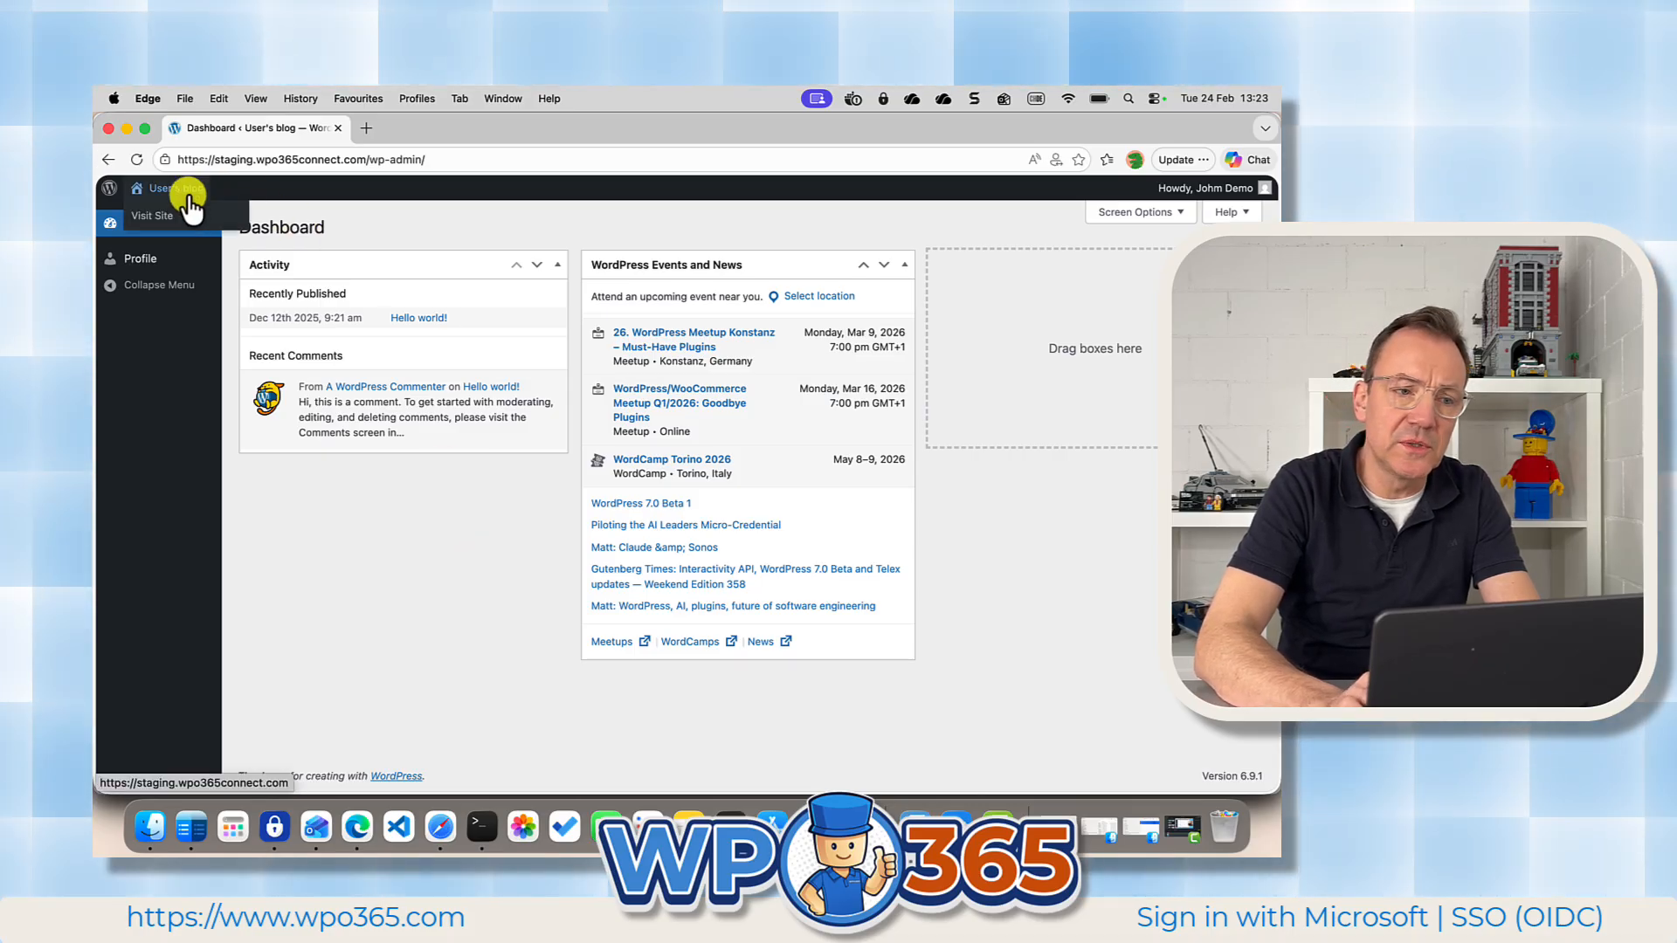
left_click(166, 213)
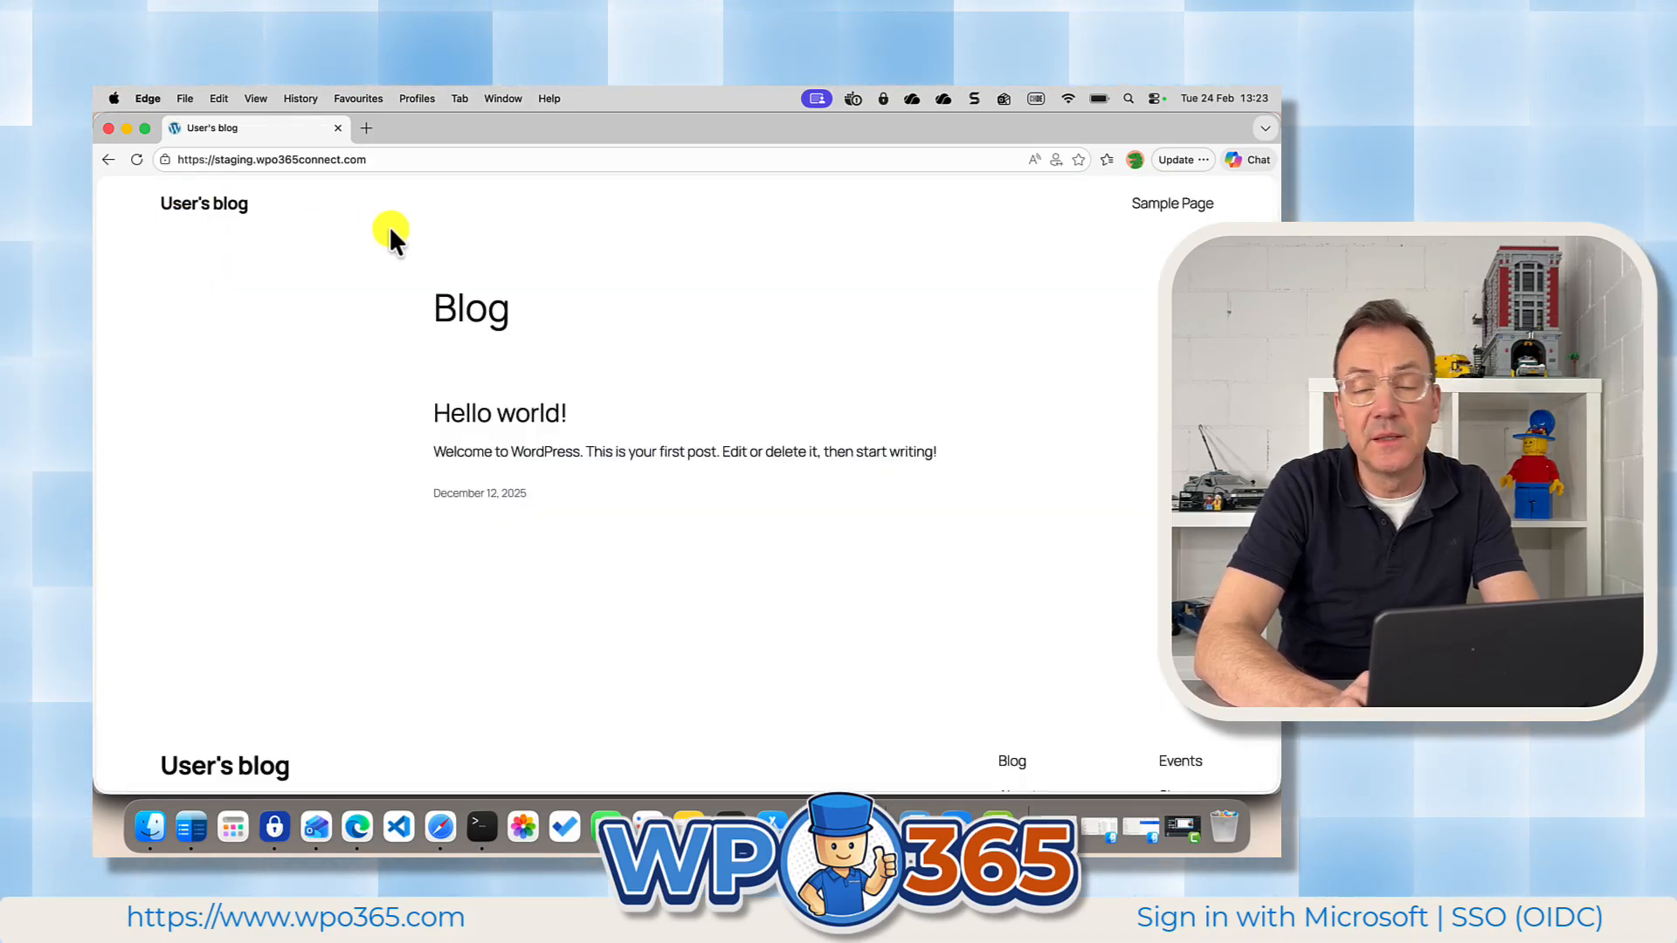
Go to the wp-admin address of staging.wpo365connect.com in the demo user's browser profile.
left_click(528, 161)
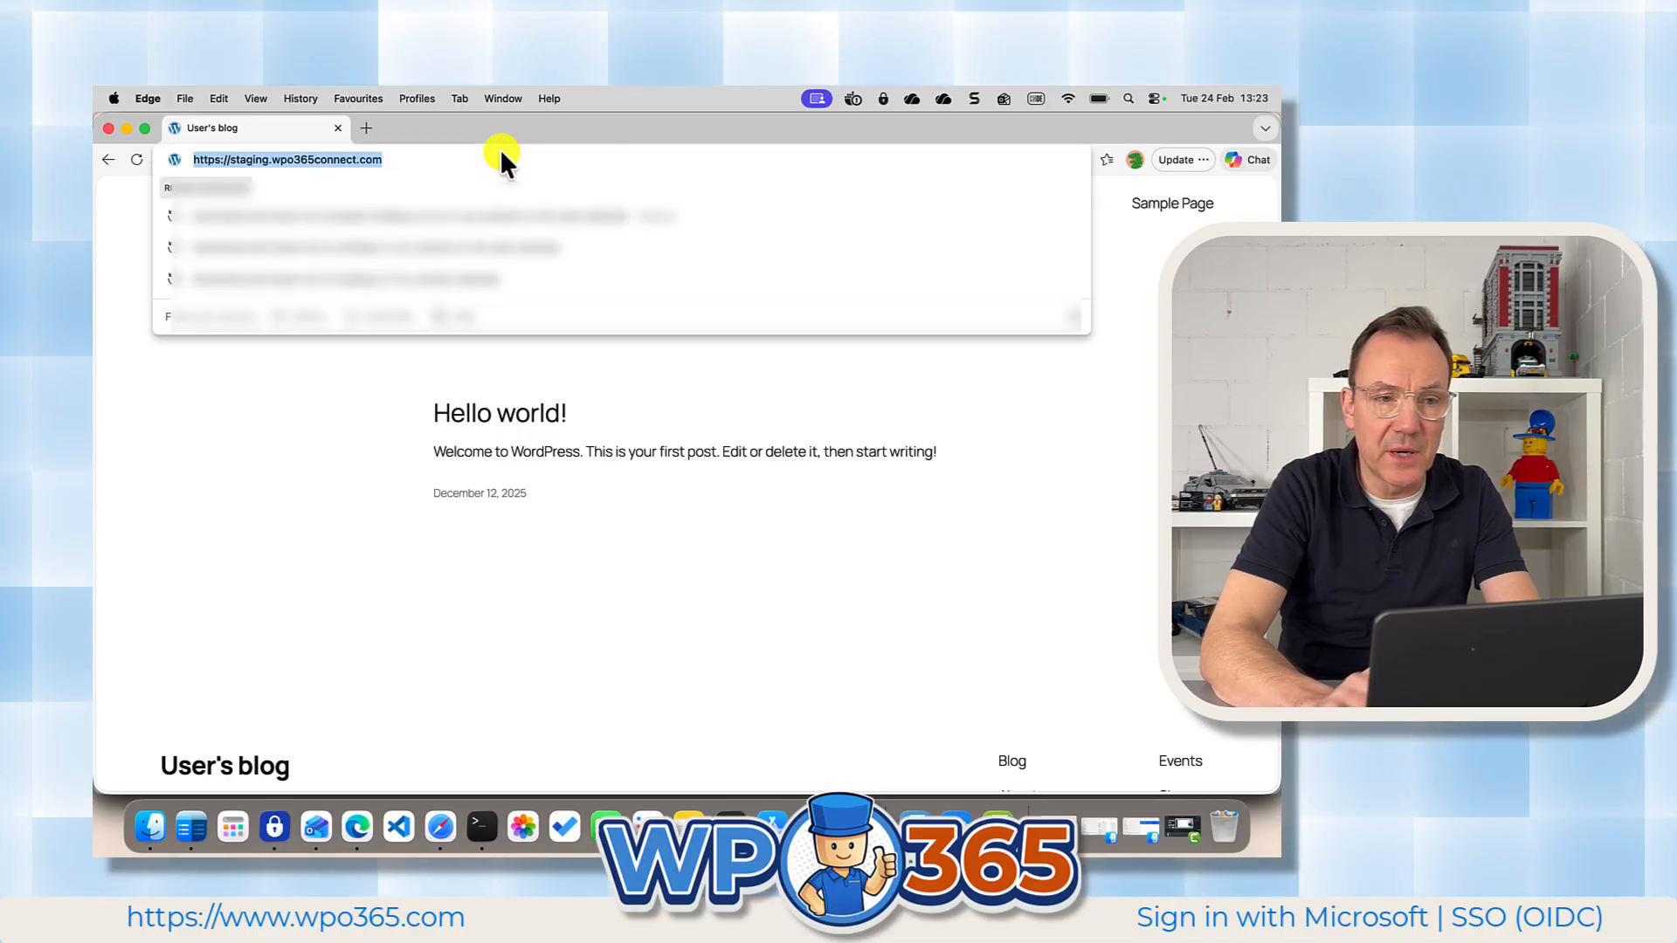
key("Right")
type("wp-admin")
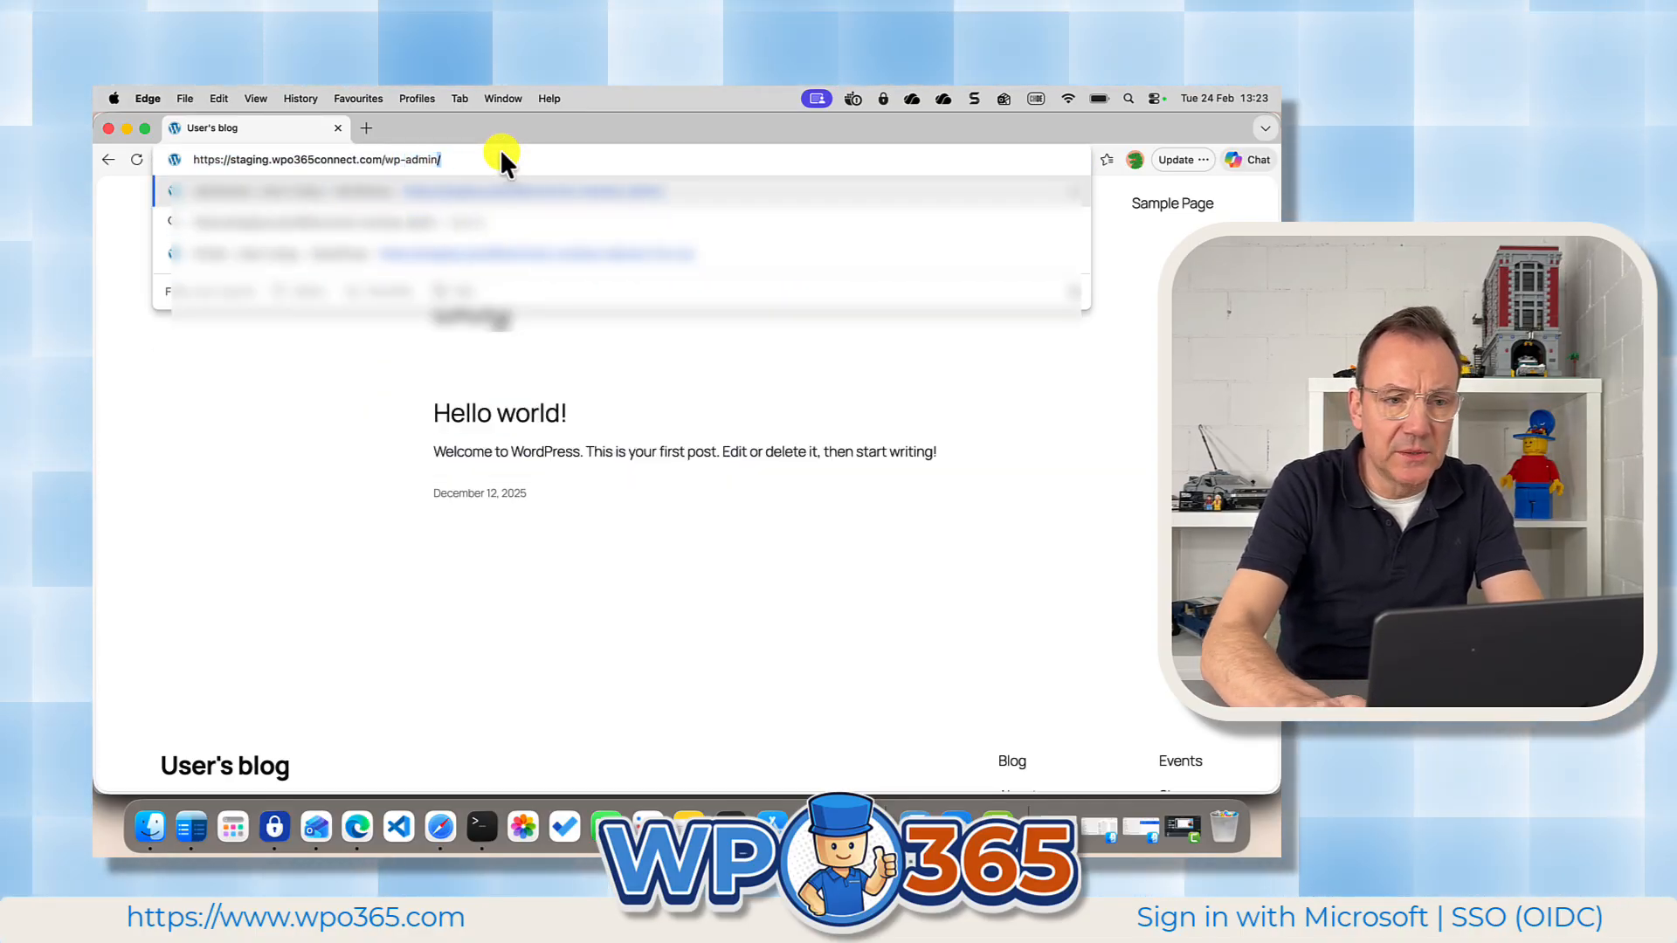
key("Return")
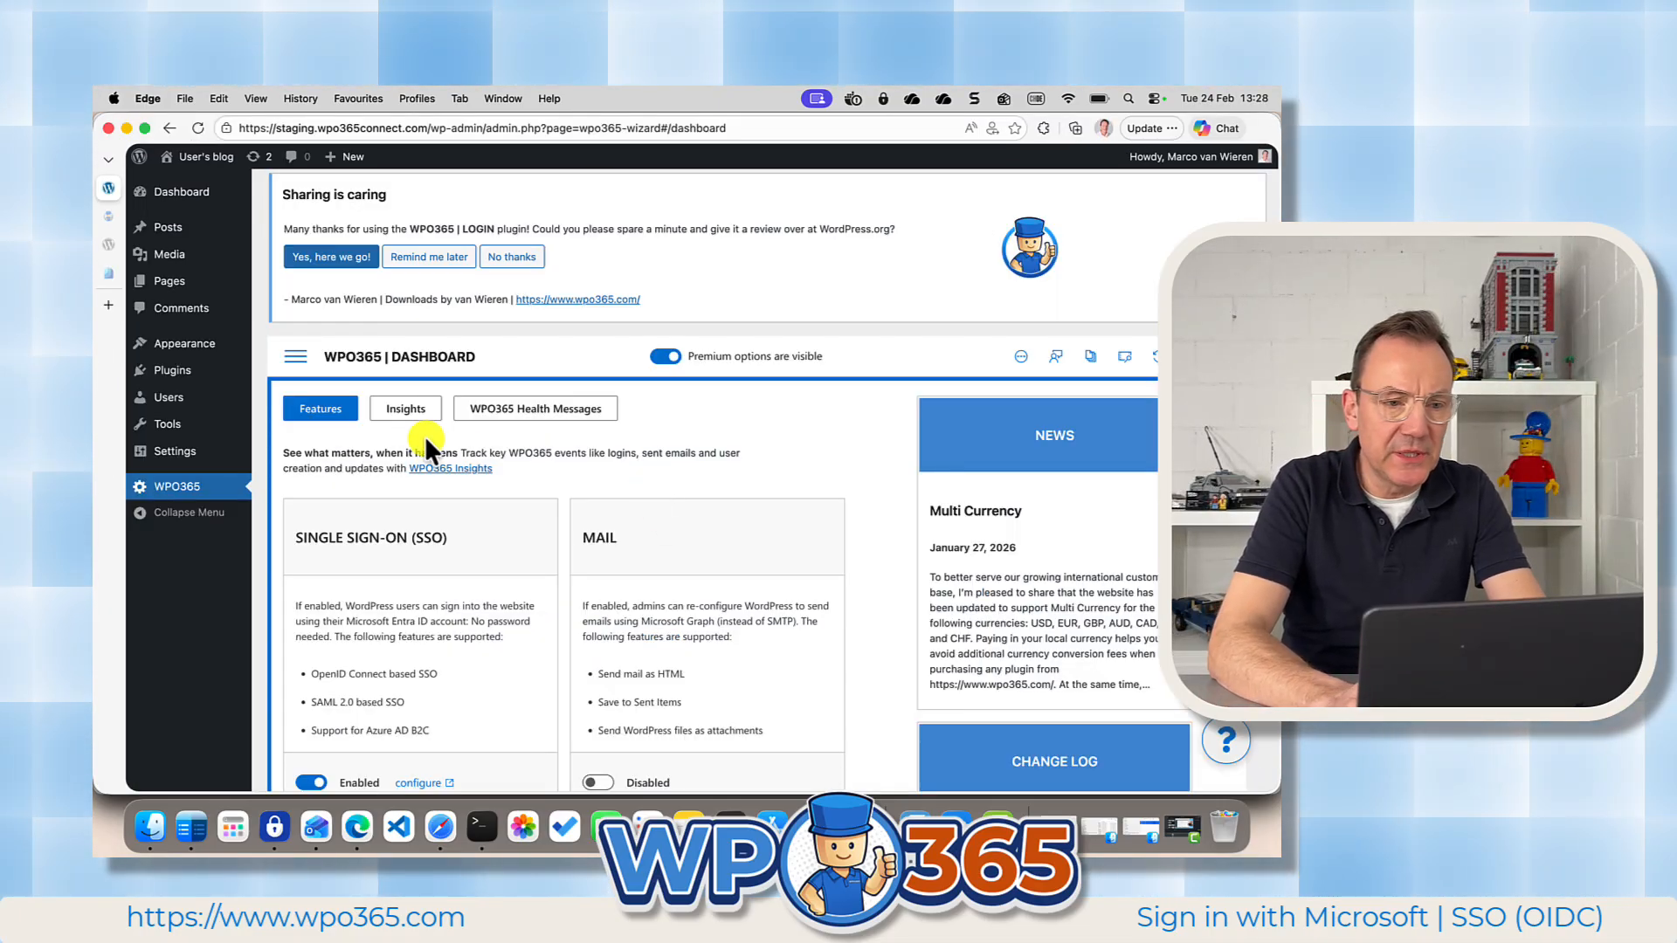
In the administrator's WPO365 Login / Logout settings, change the login button's display text to "Aanmelden met Microsoft" and save the configuration.
left_click(297, 365)
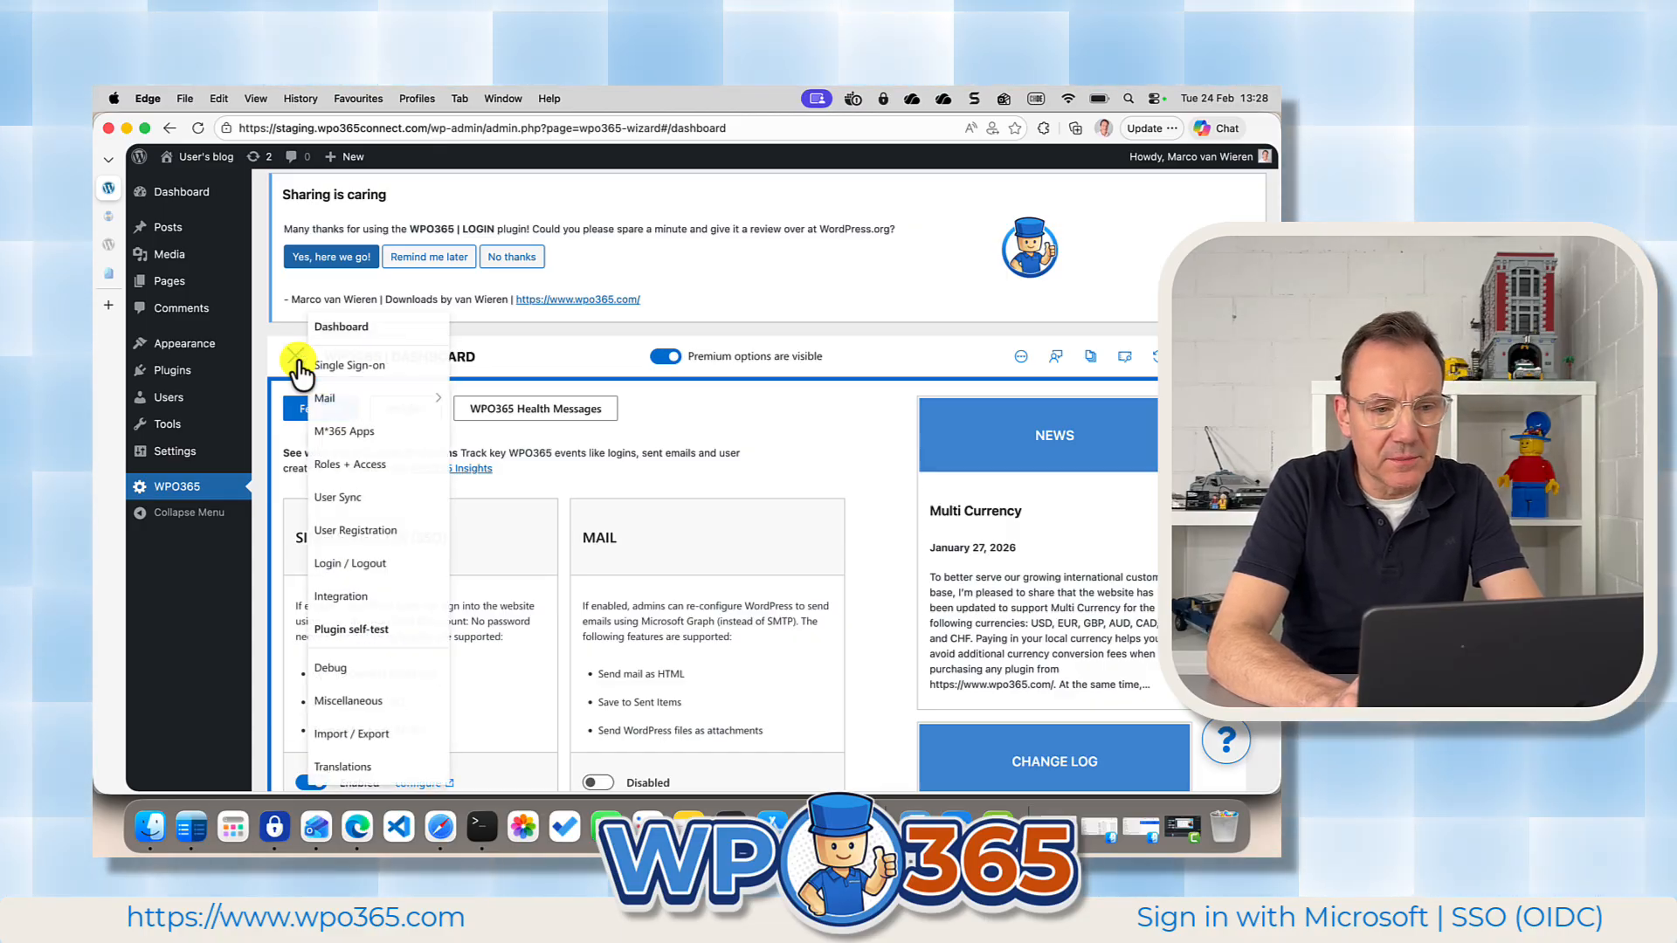
left_click(375, 563)
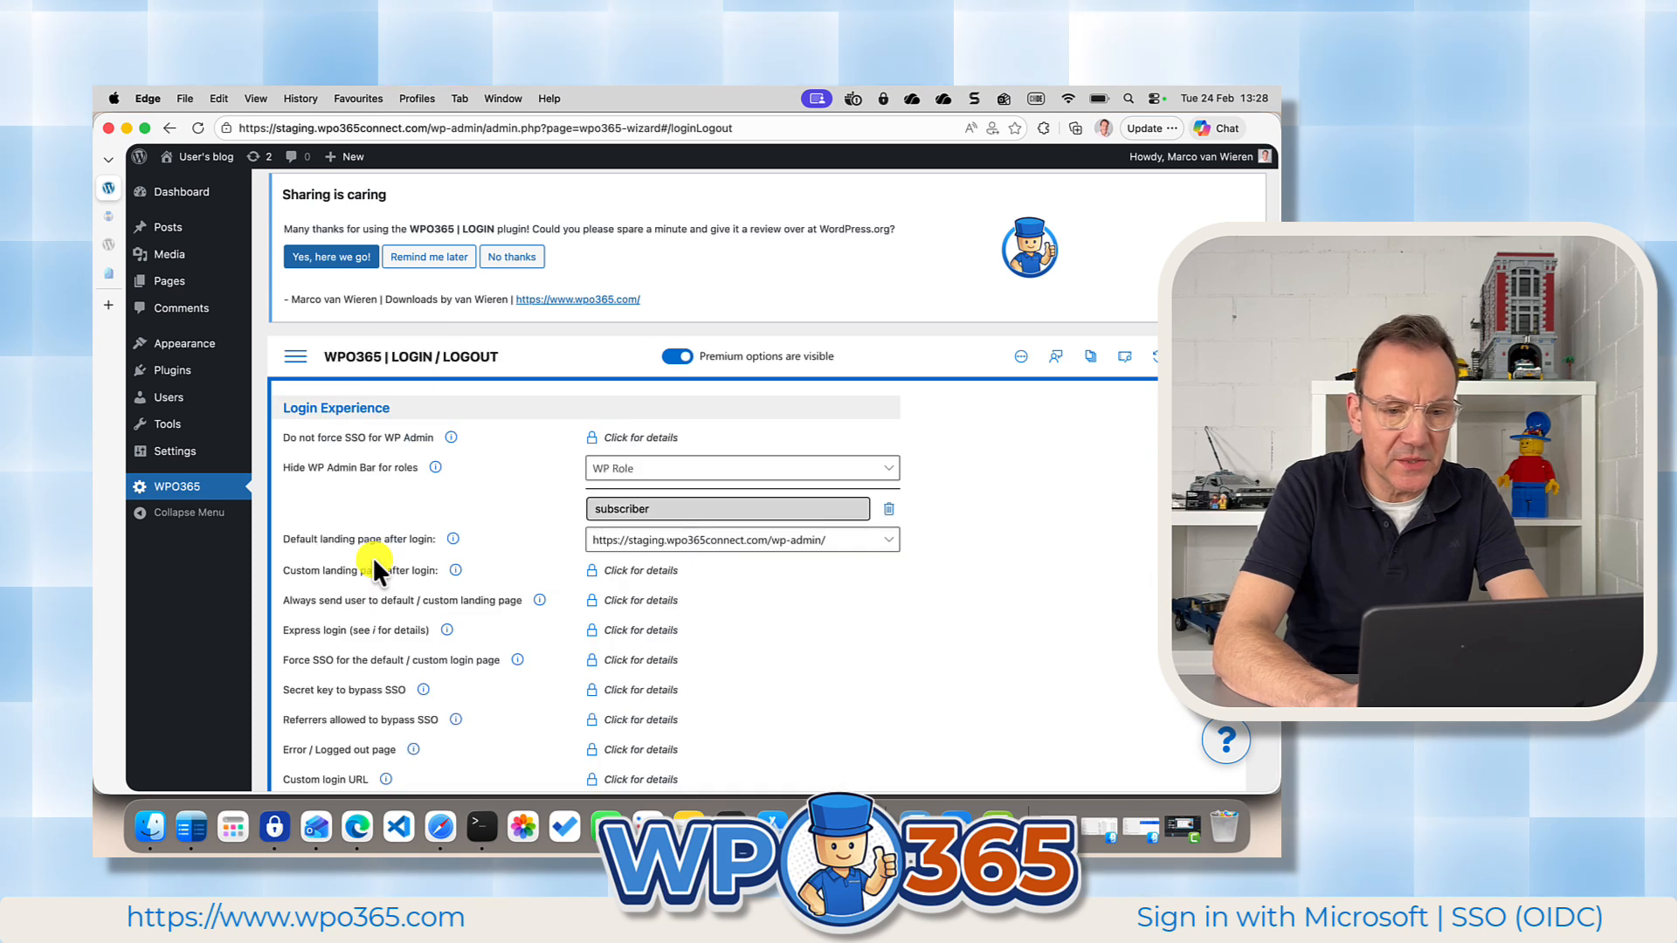
scroll(852, 699, "down", 6)
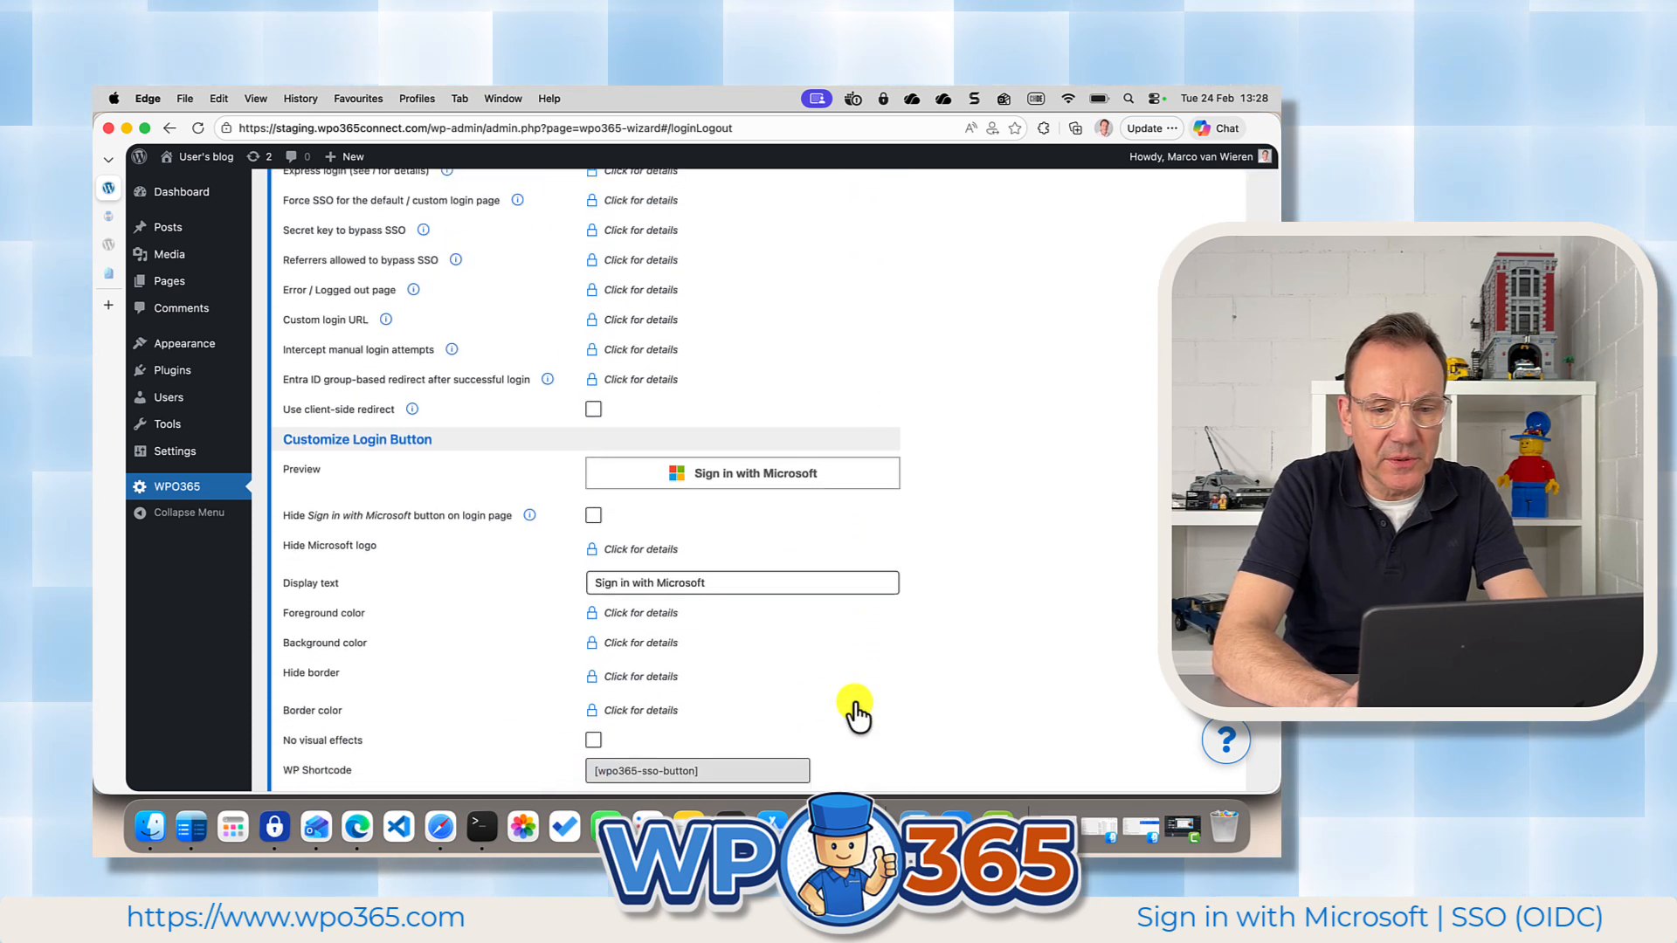
scroll(629, 594, "down", 1)
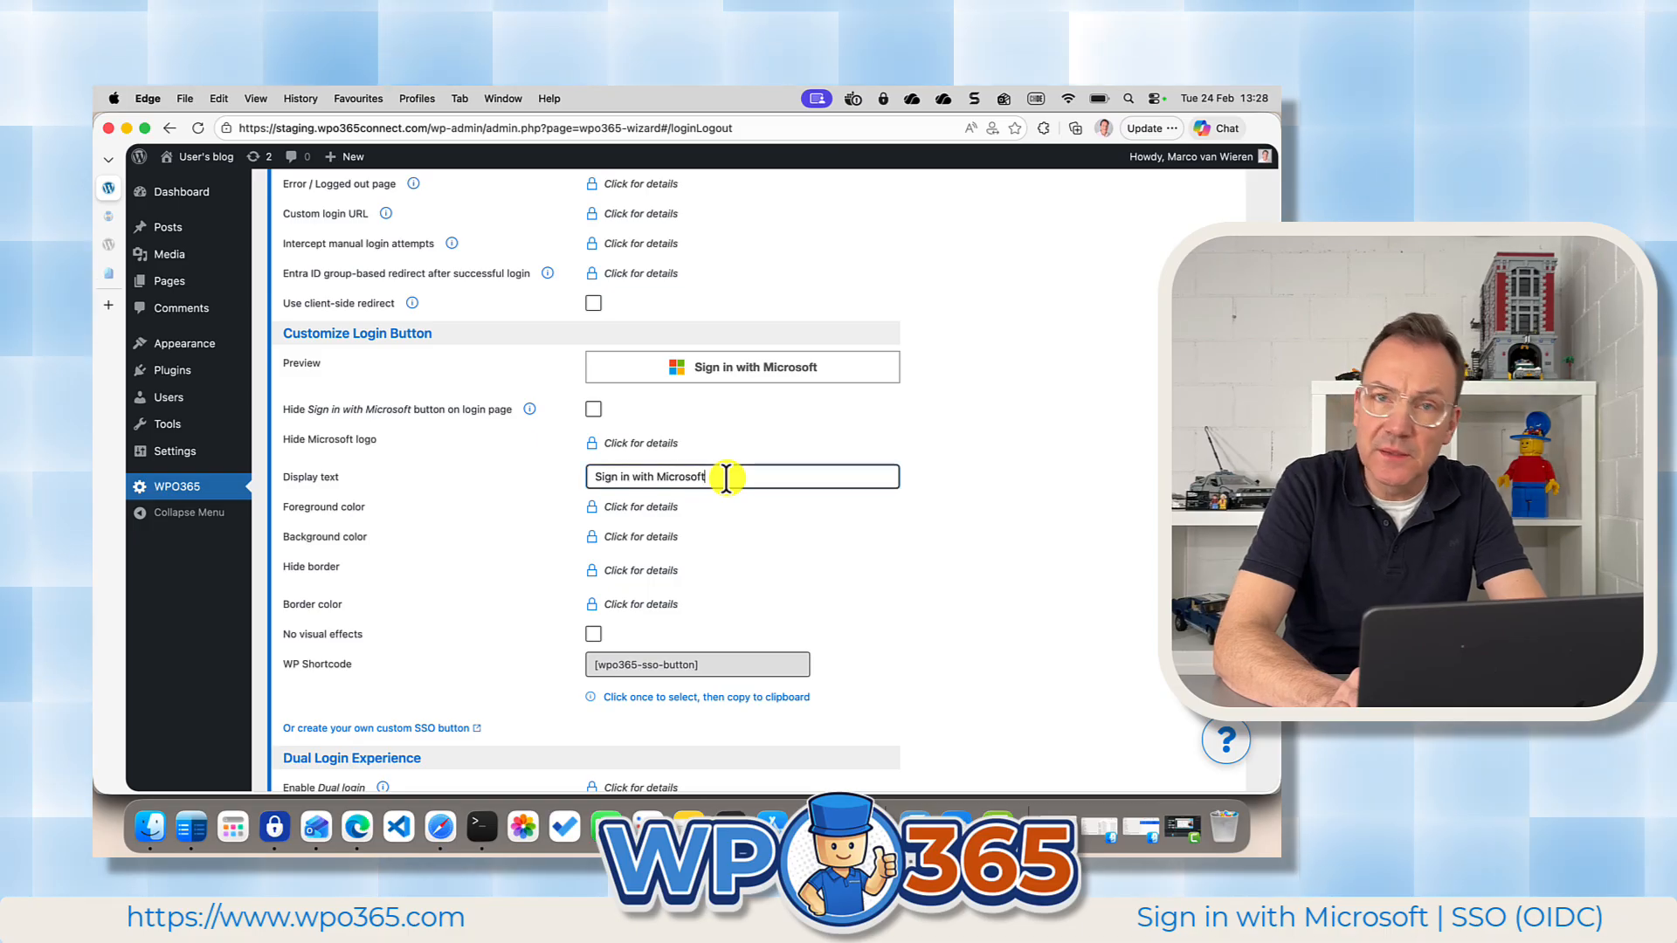
left_click_drag(725, 477, 641, 479)
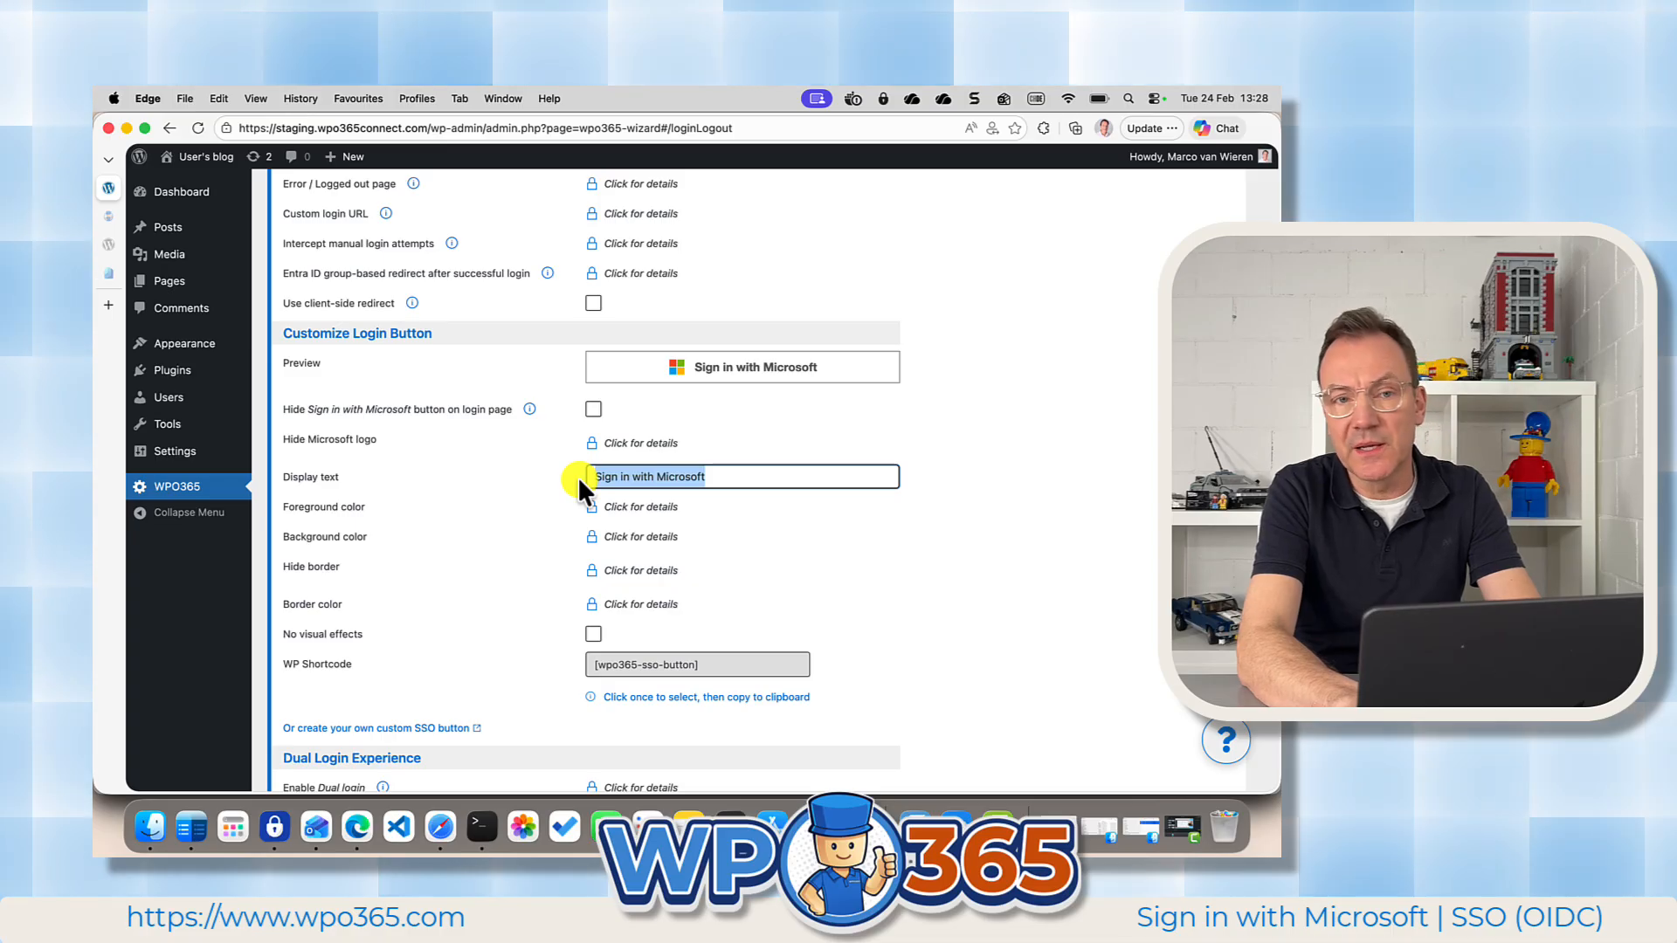
type("Aanmelden m")
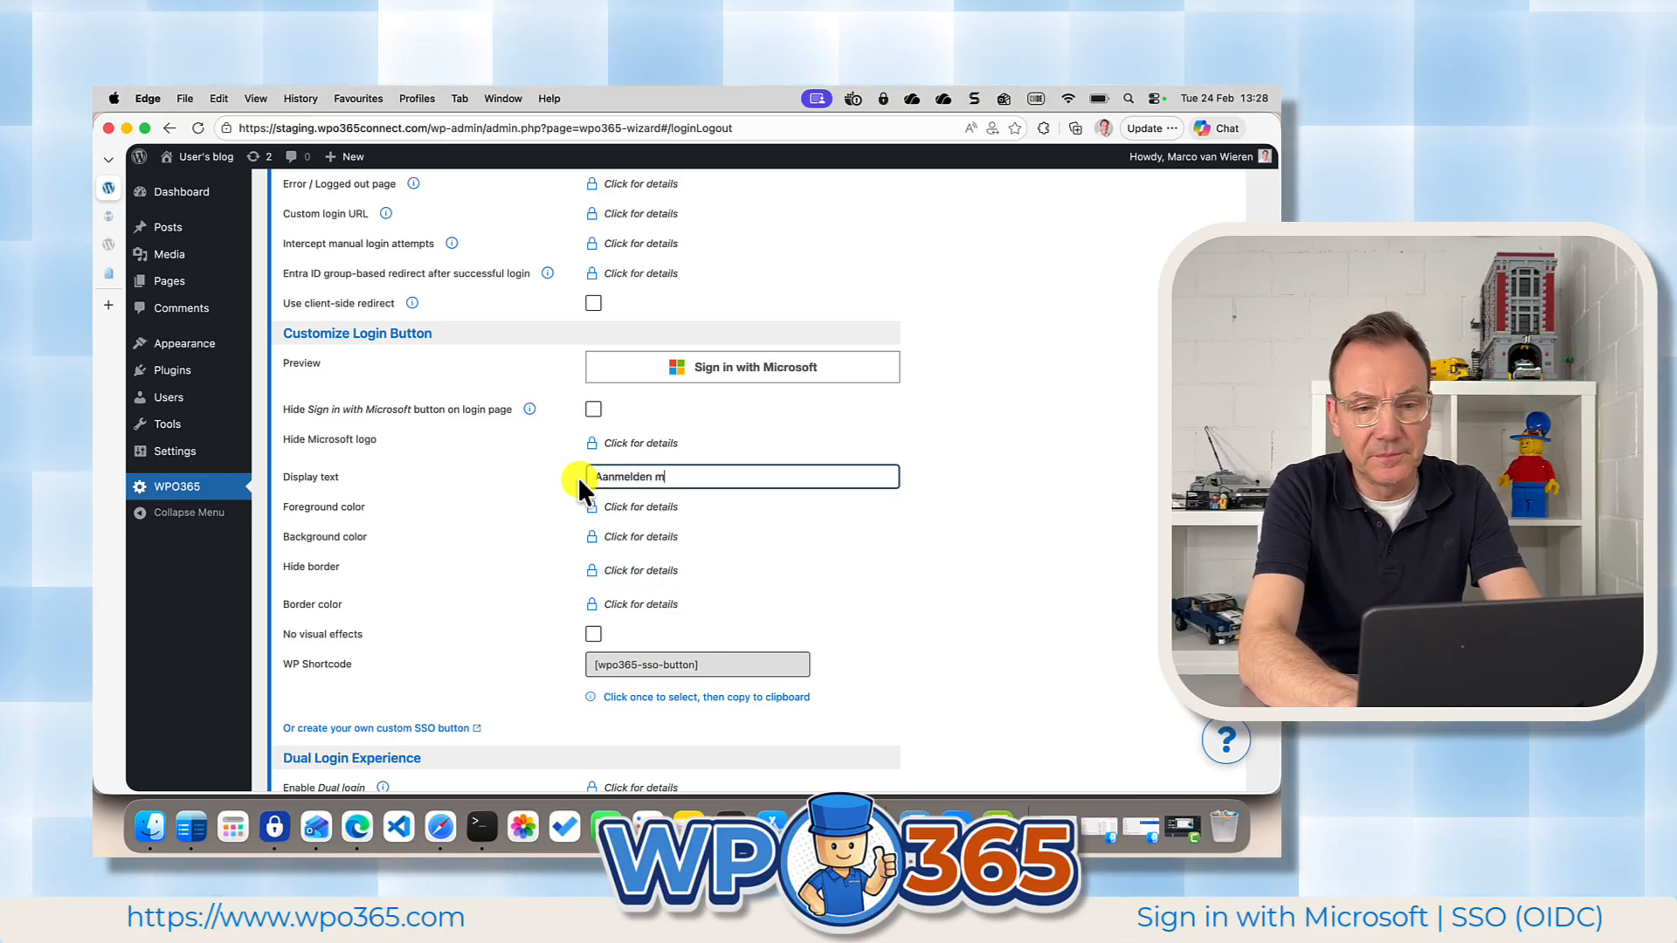
type("et Microsoft")
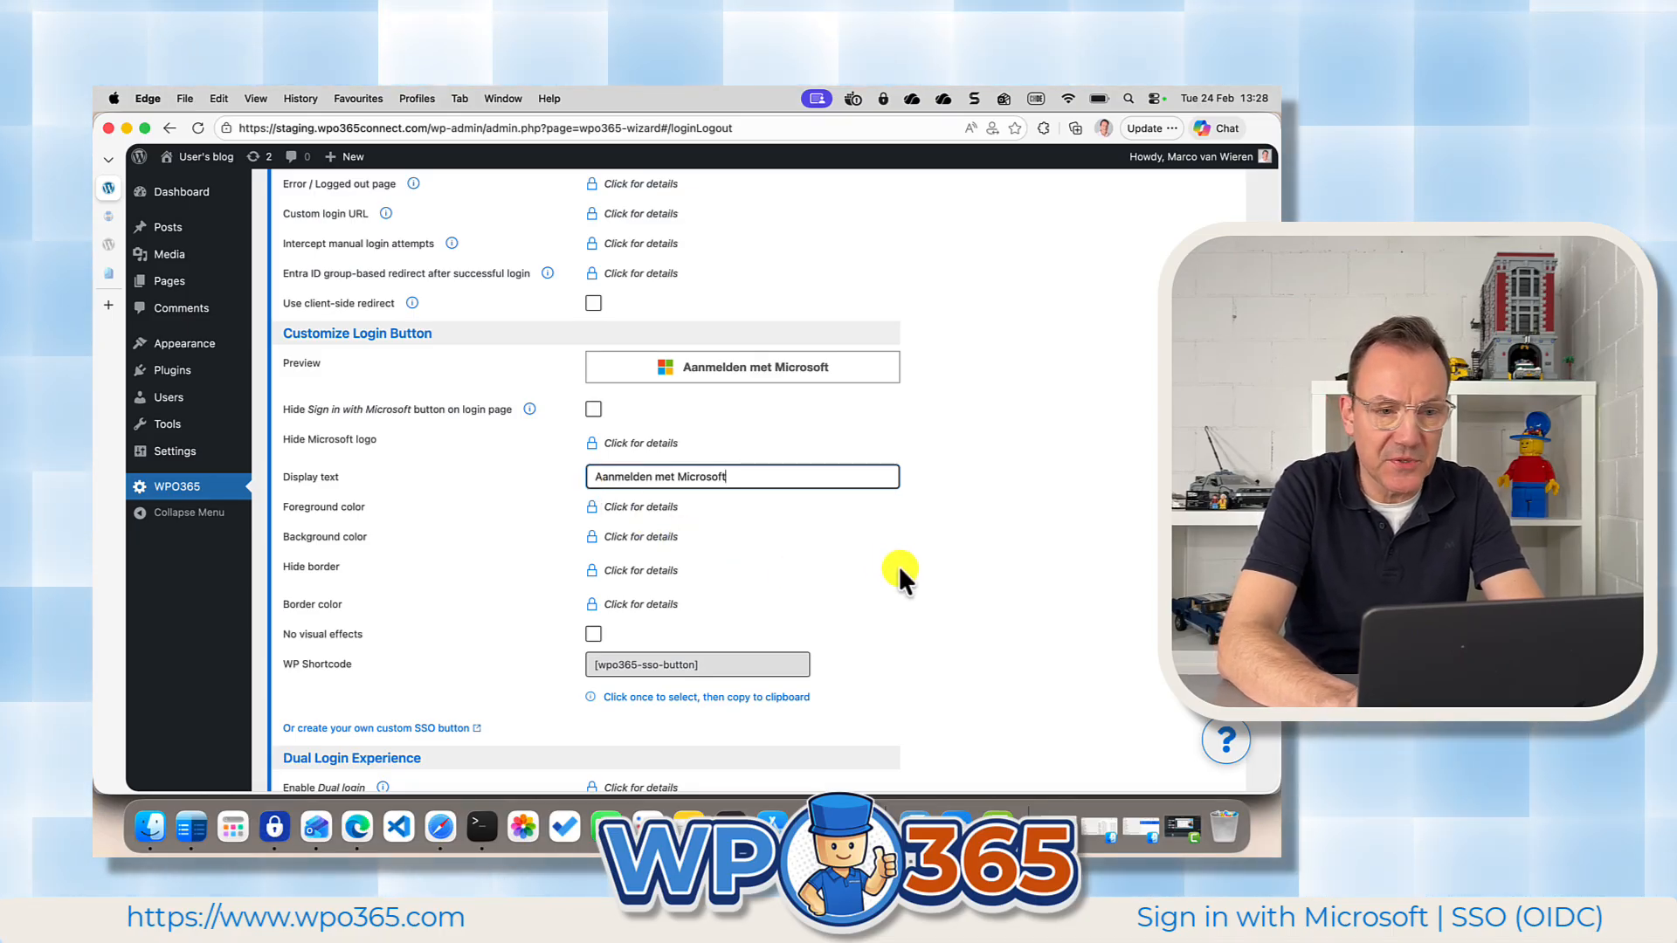
scroll(900, 573, "down", 4)
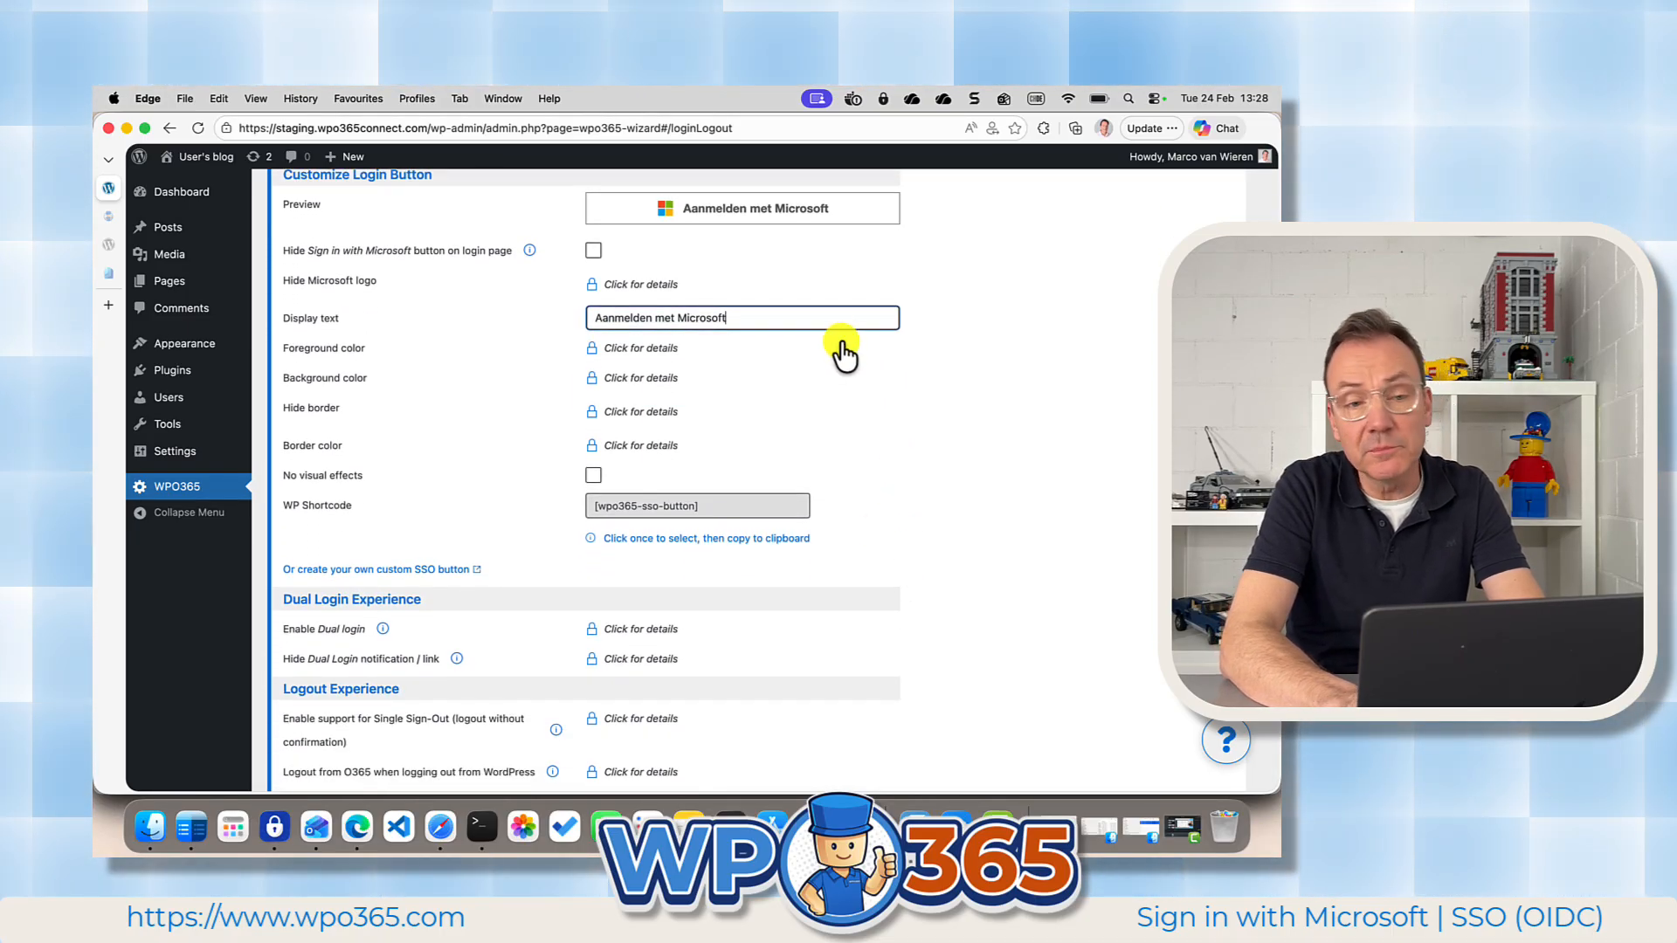
left_click(593, 251)
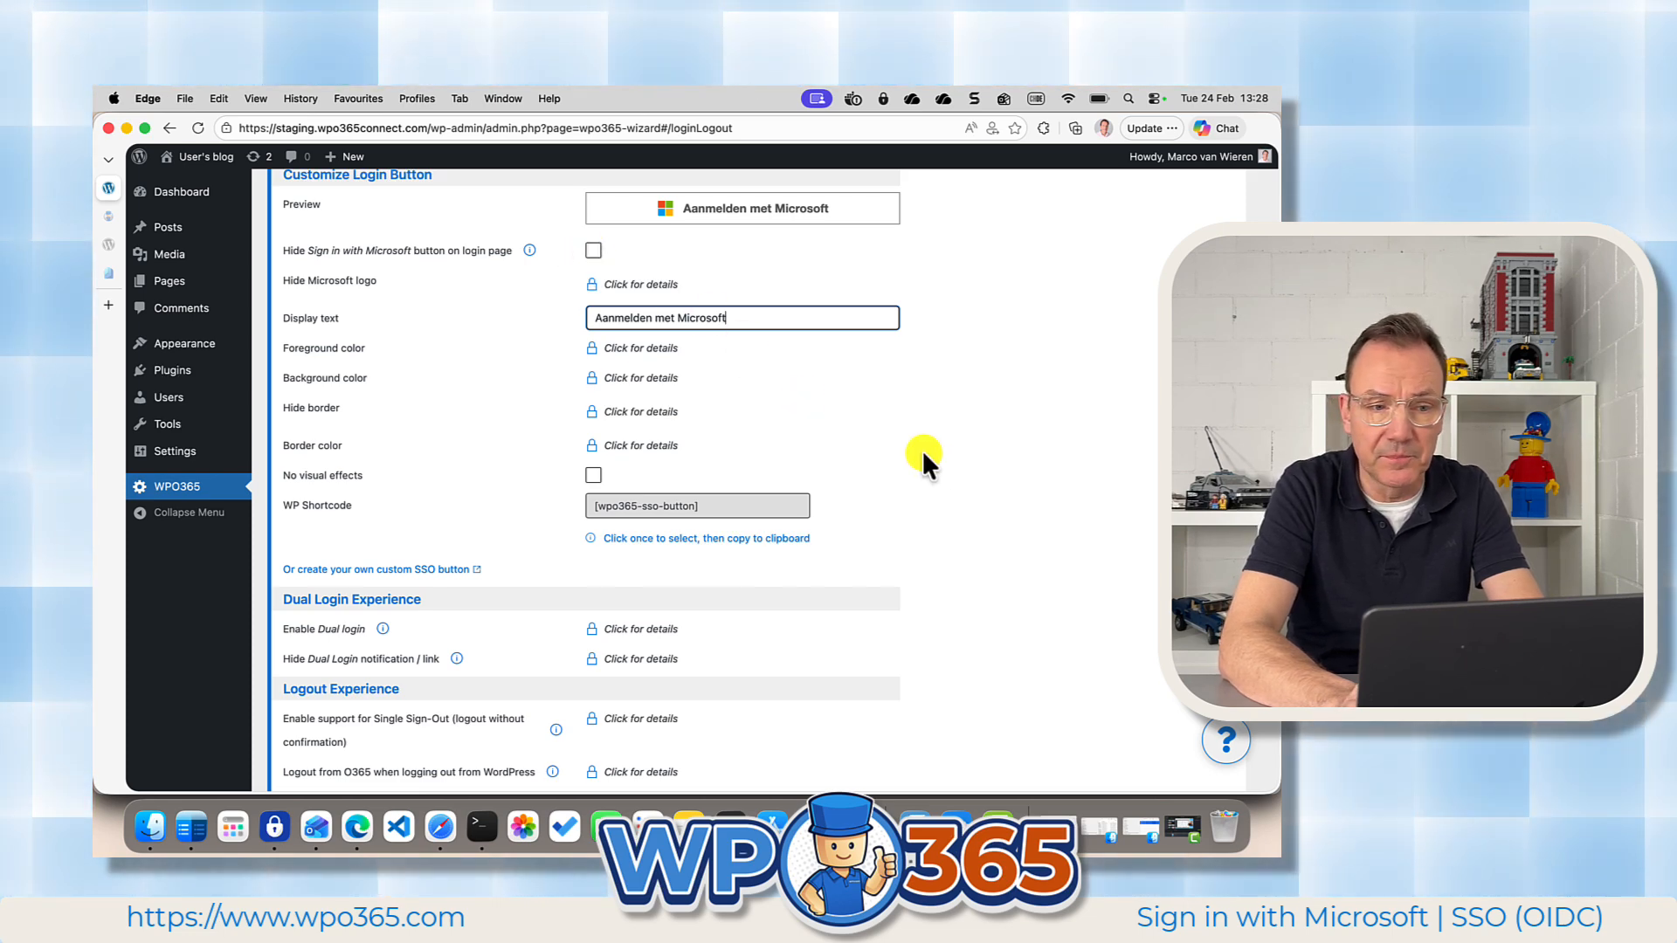
scroll(926, 454, "down", 5)
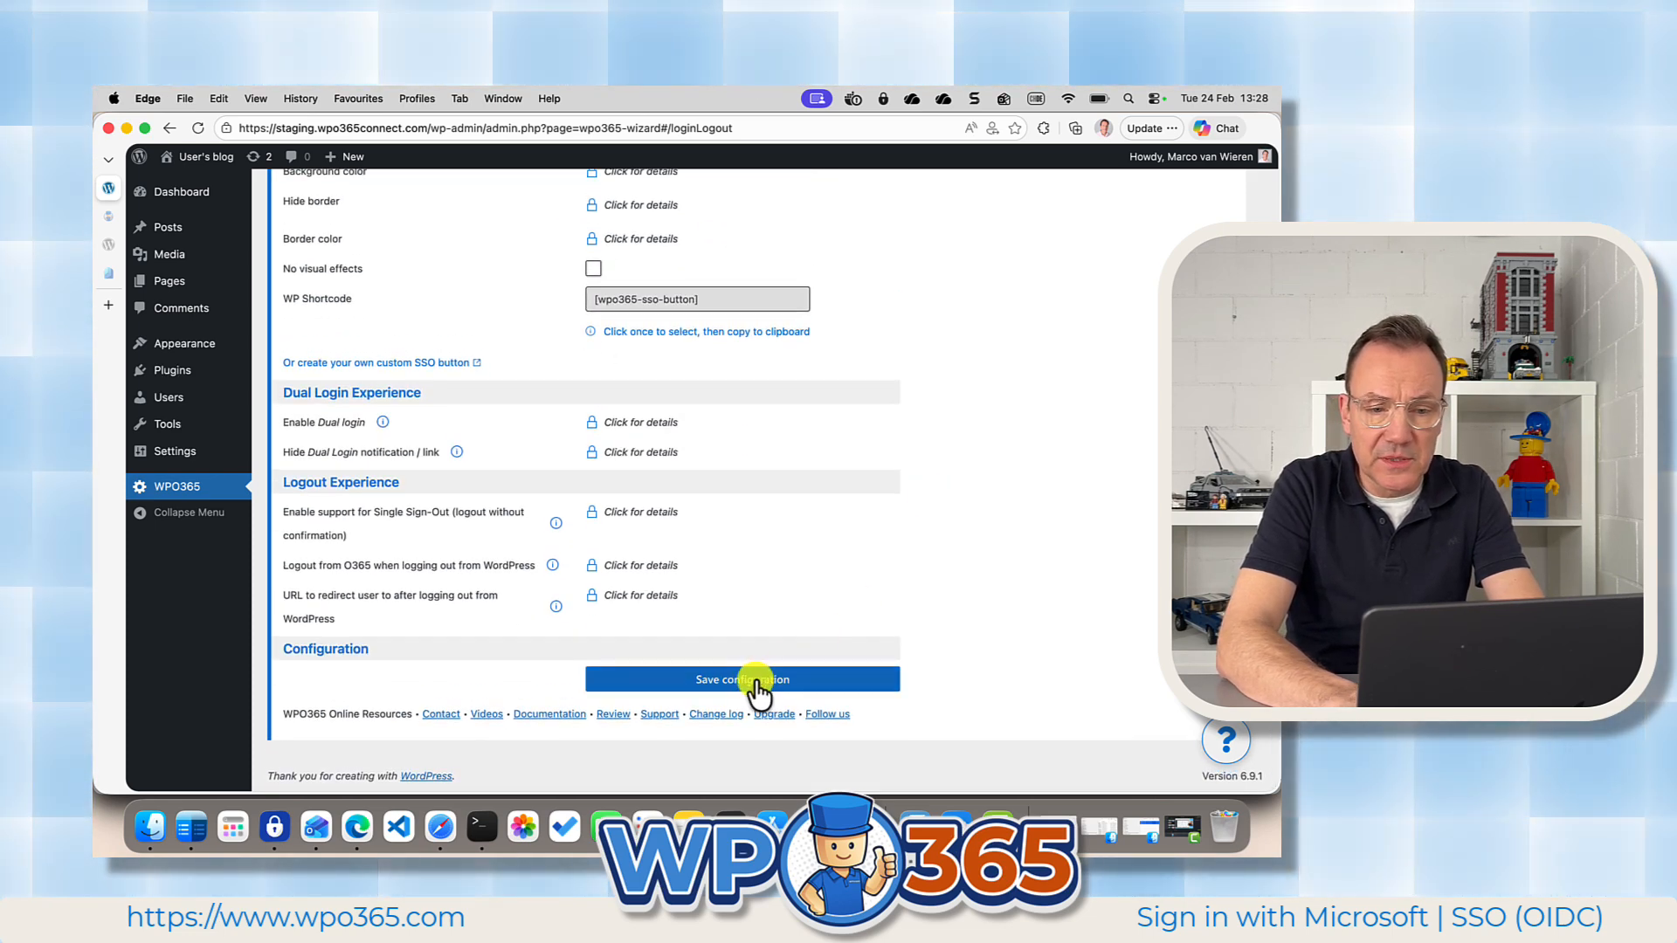
left_click(757, 684)
scroll(914, 595, "up", 5)
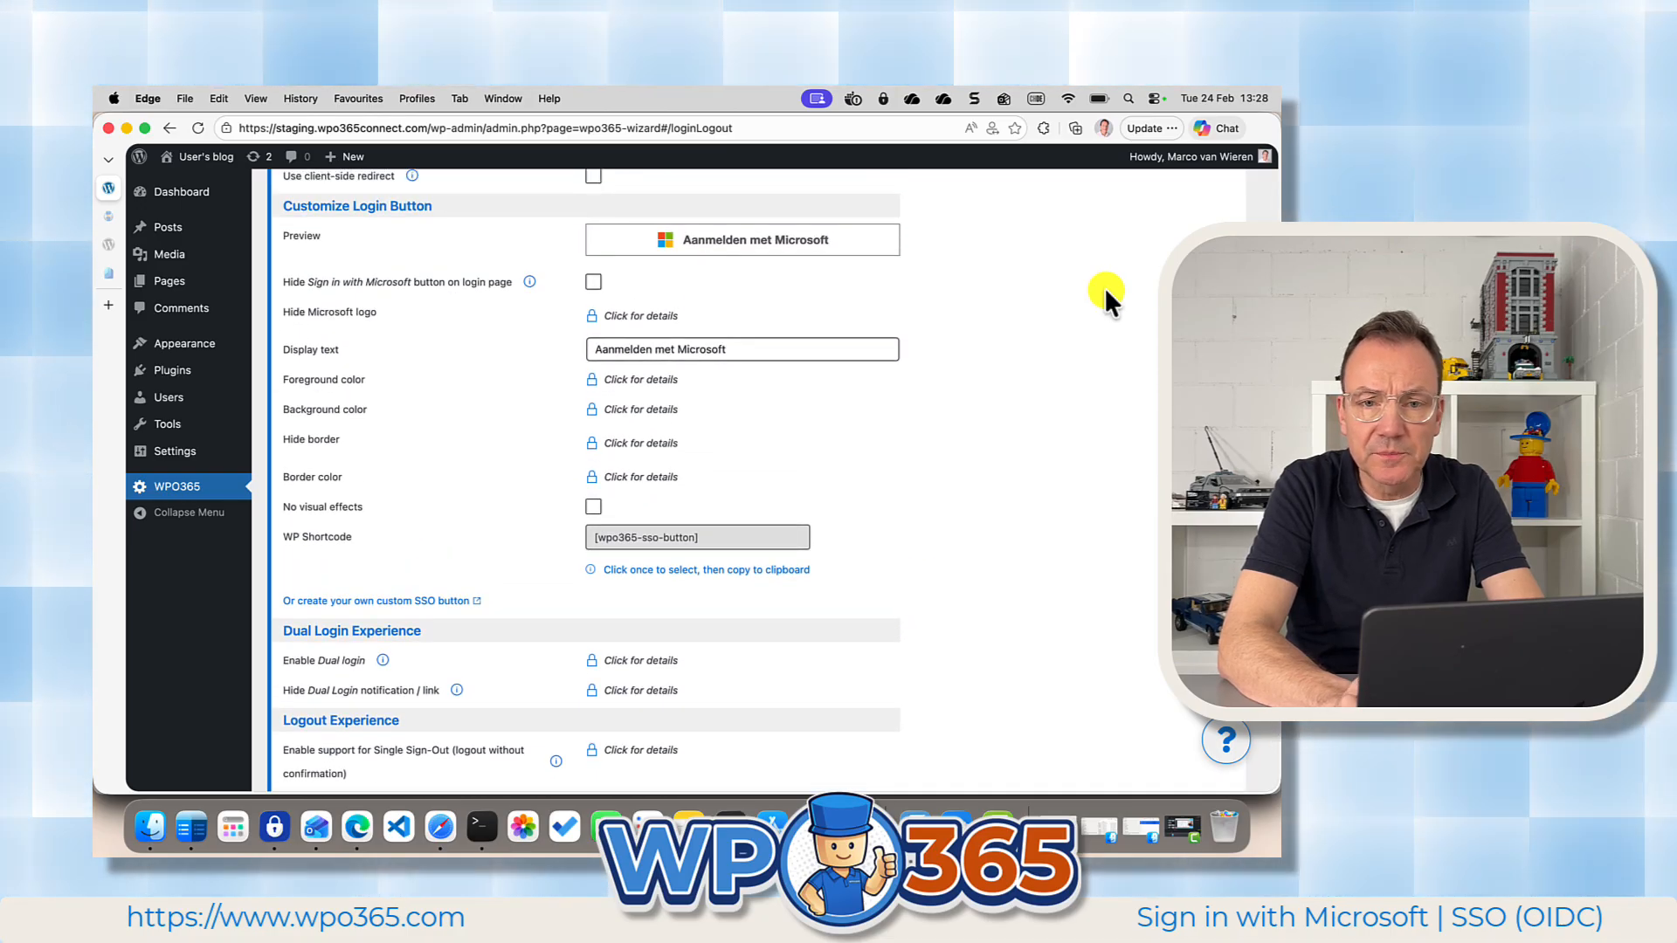
Log out in the demo user's browser profile to check the login button's text, and return to the administrator's profile.
left_click(1104, 129)
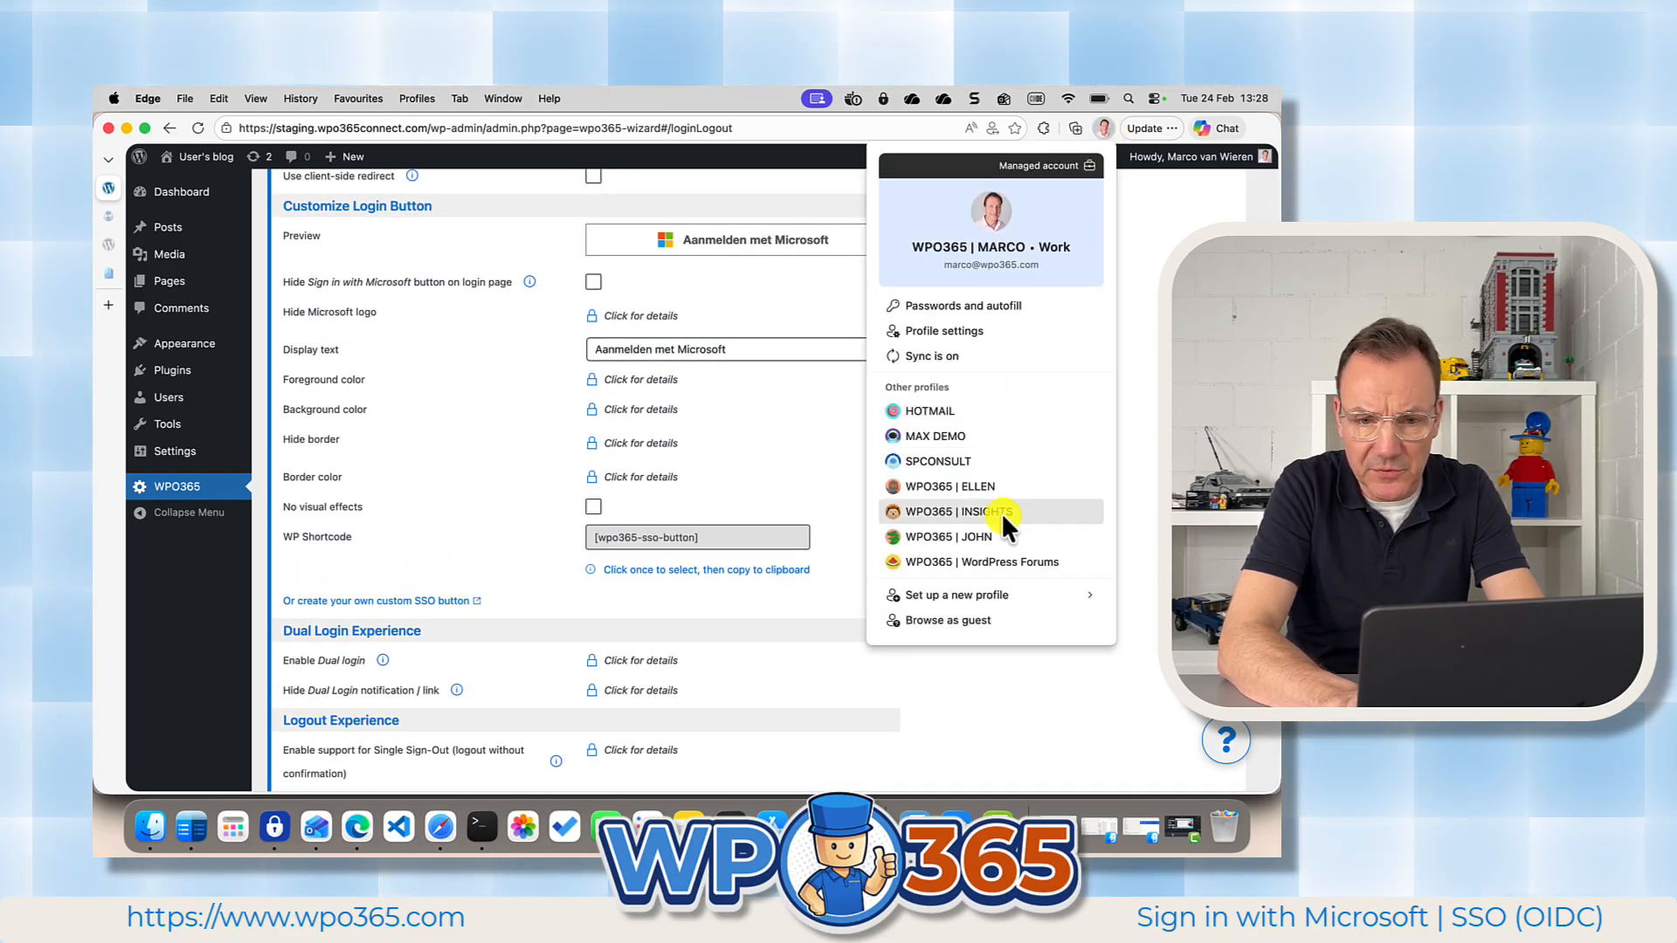
left_click(990, 537)
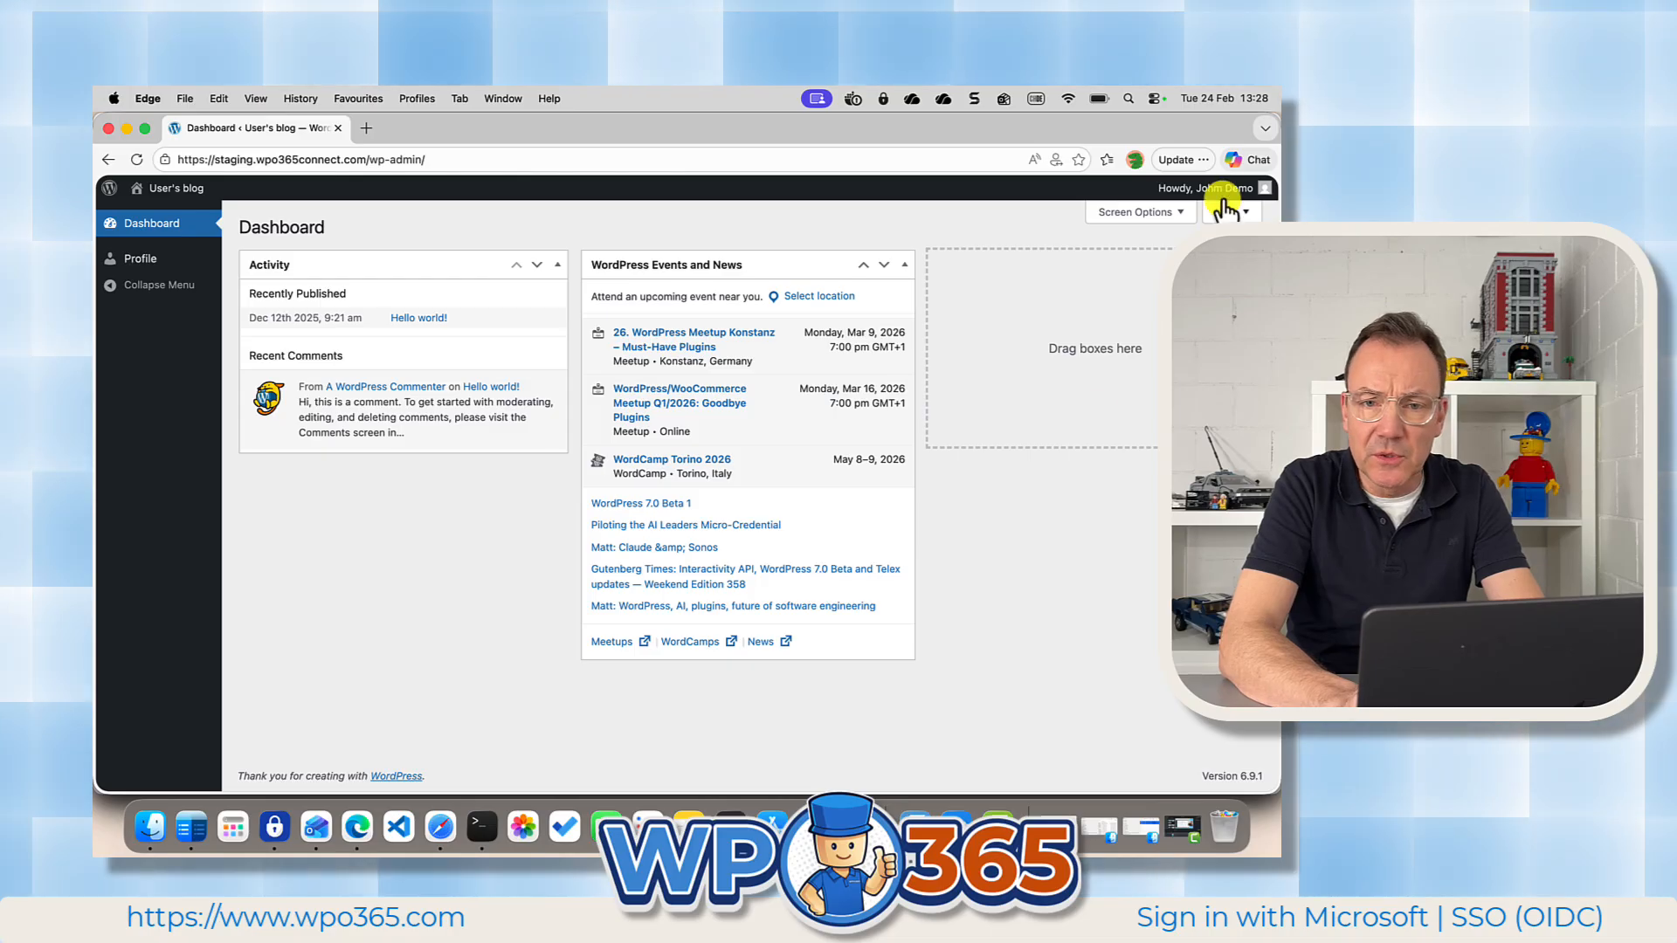
mouse_move(1225, 199)
left_click(1155, 274)
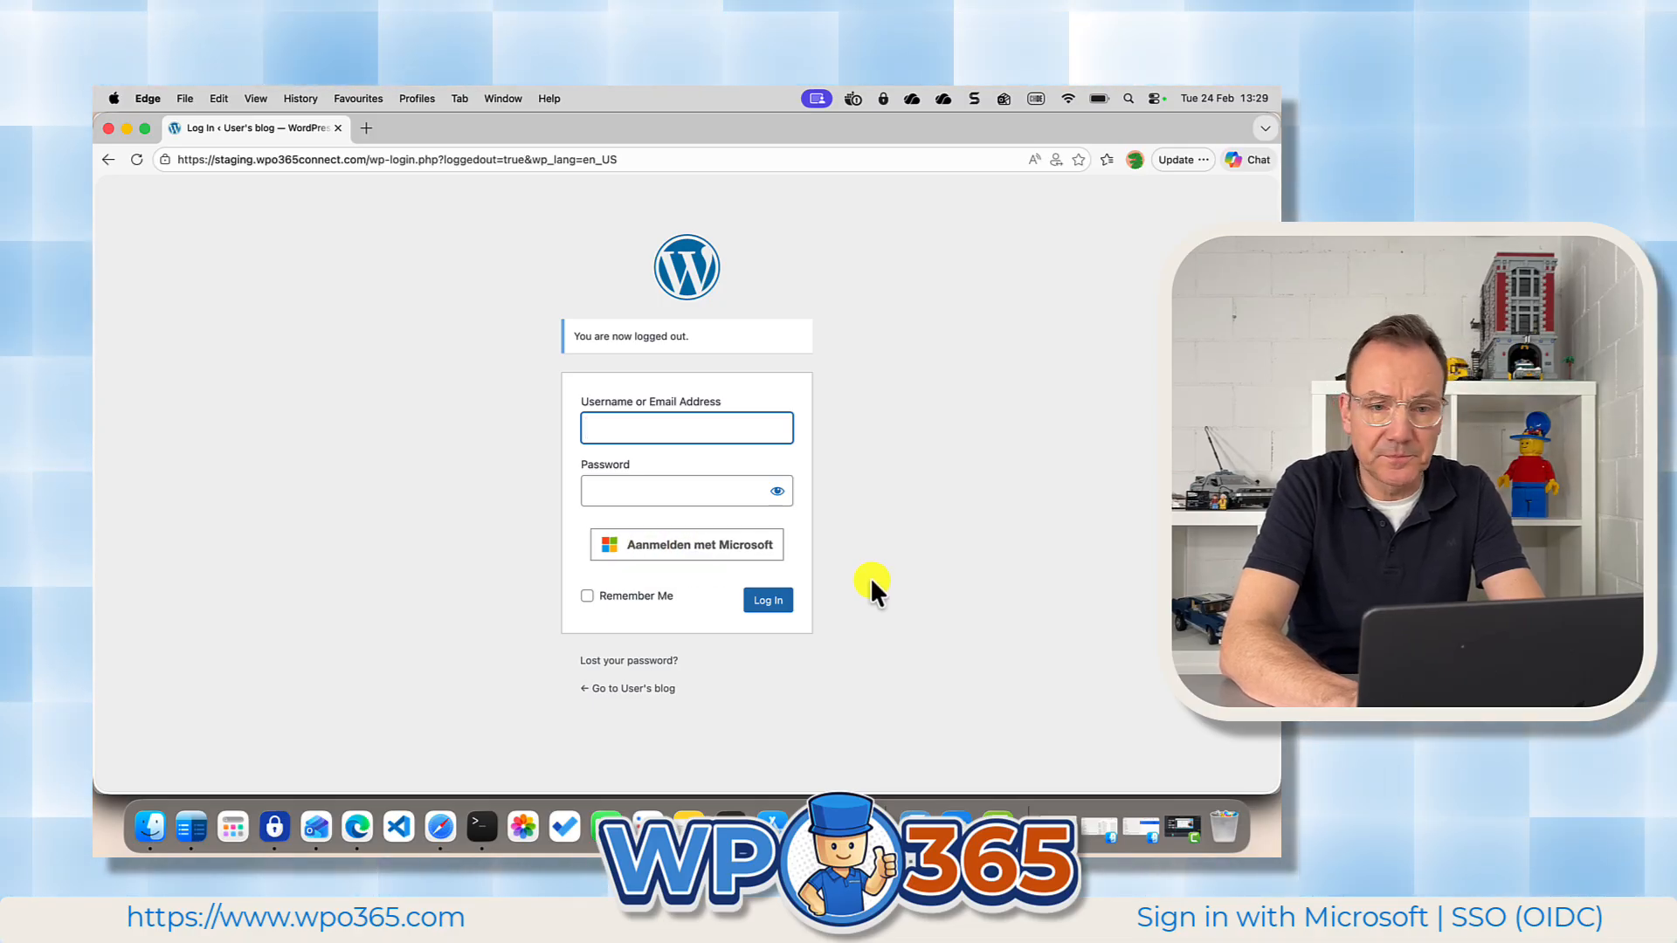
left_click(1134, 159)
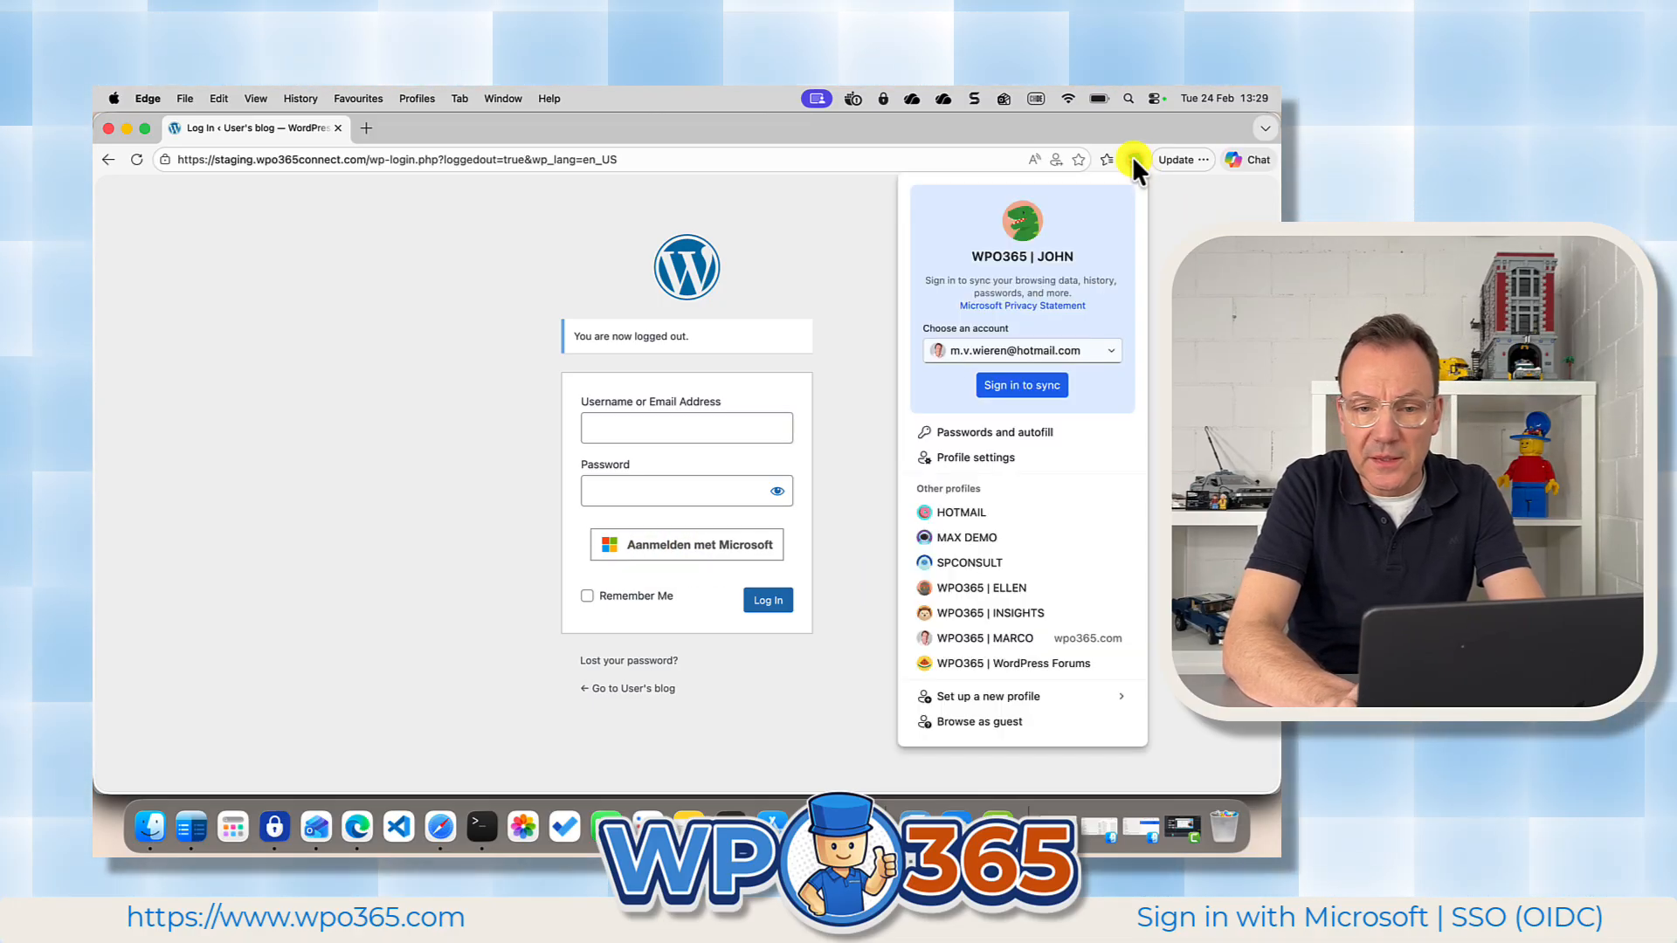
left_click(993, 632)
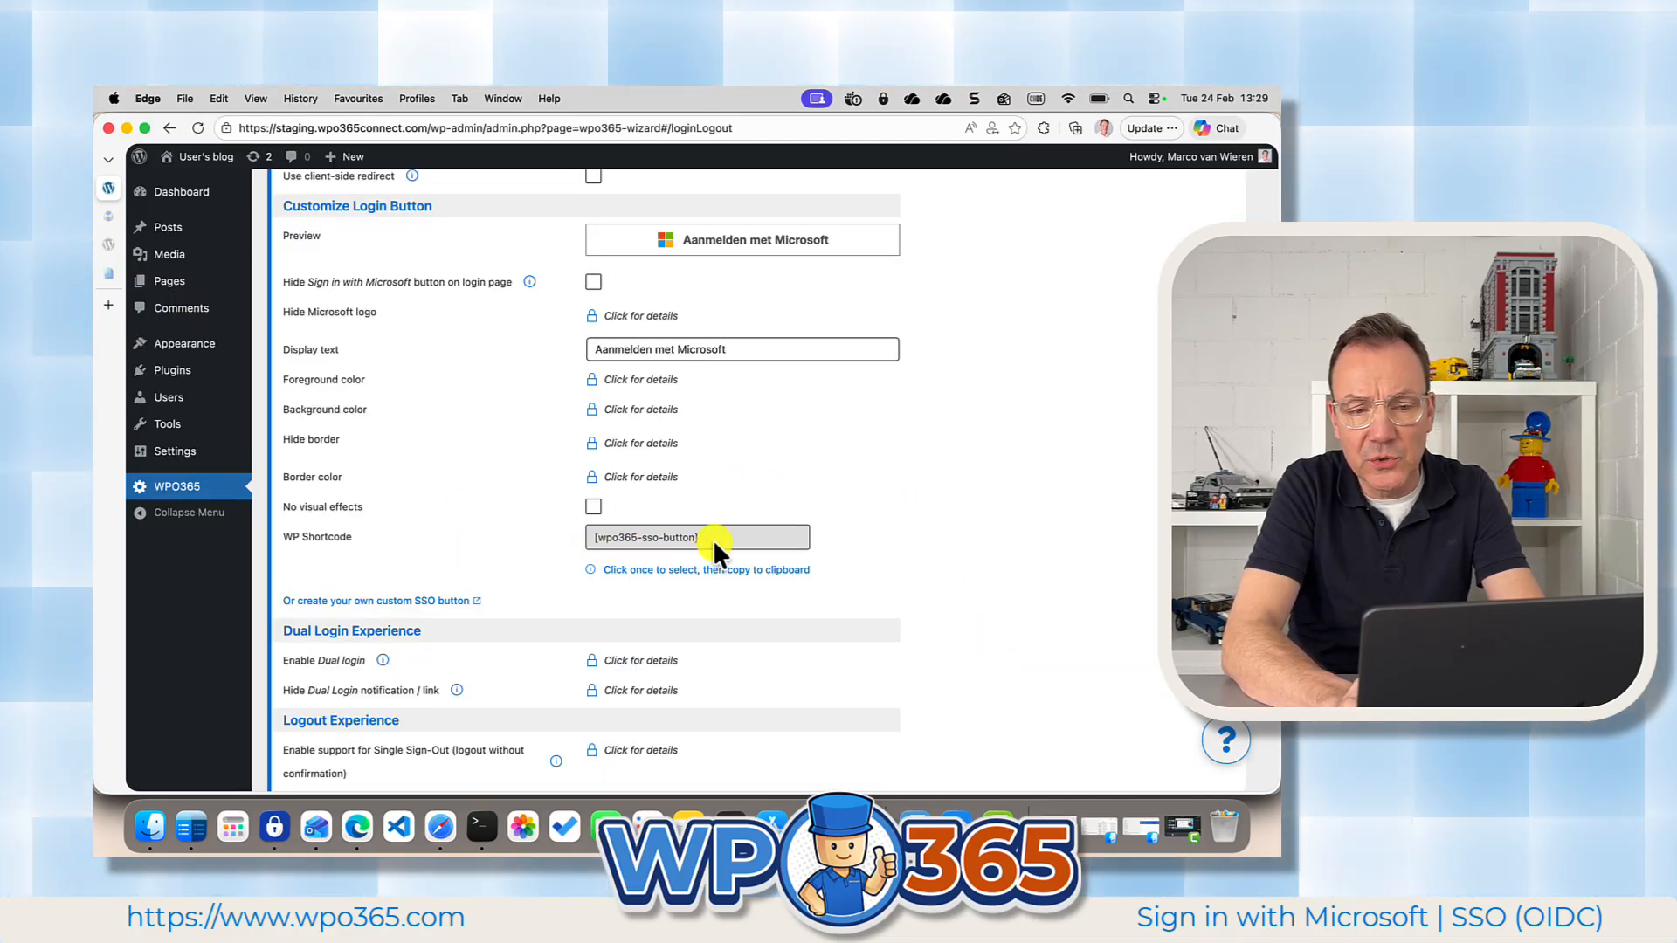
Copy the login button's WP shortcode and create a new page titled "Login Button Demo" without a starter pattern.
left_click_drag(715, 537, 596, 533)
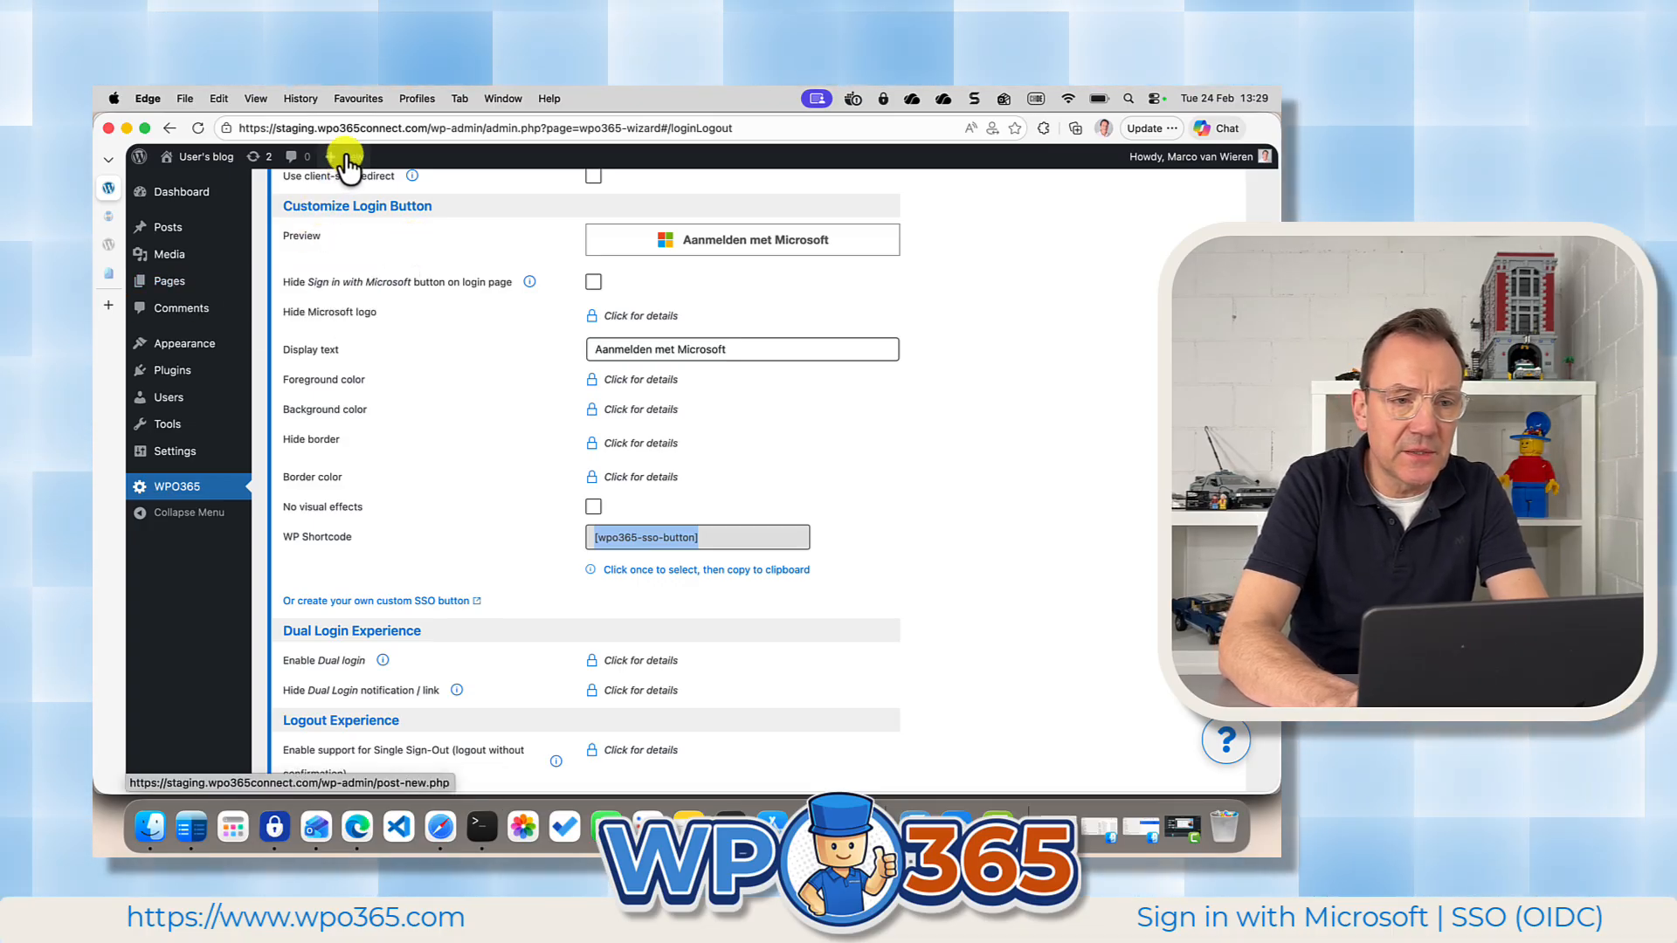
mouse_move(349, 159)
left_click(344, 224)
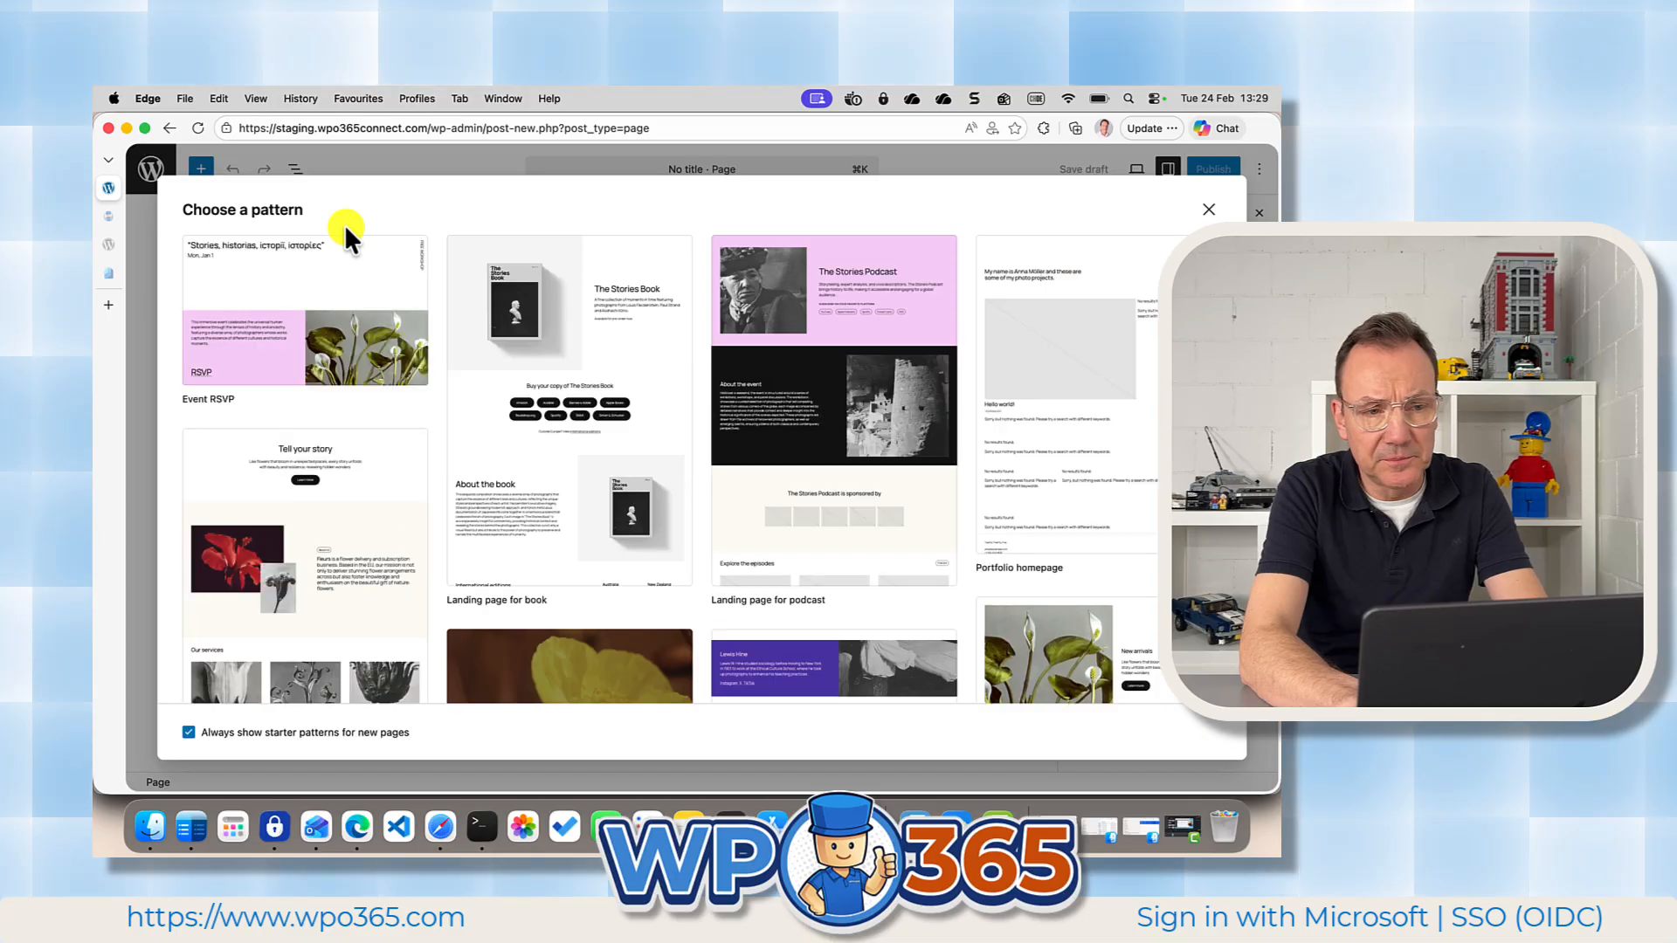
key("Escape")
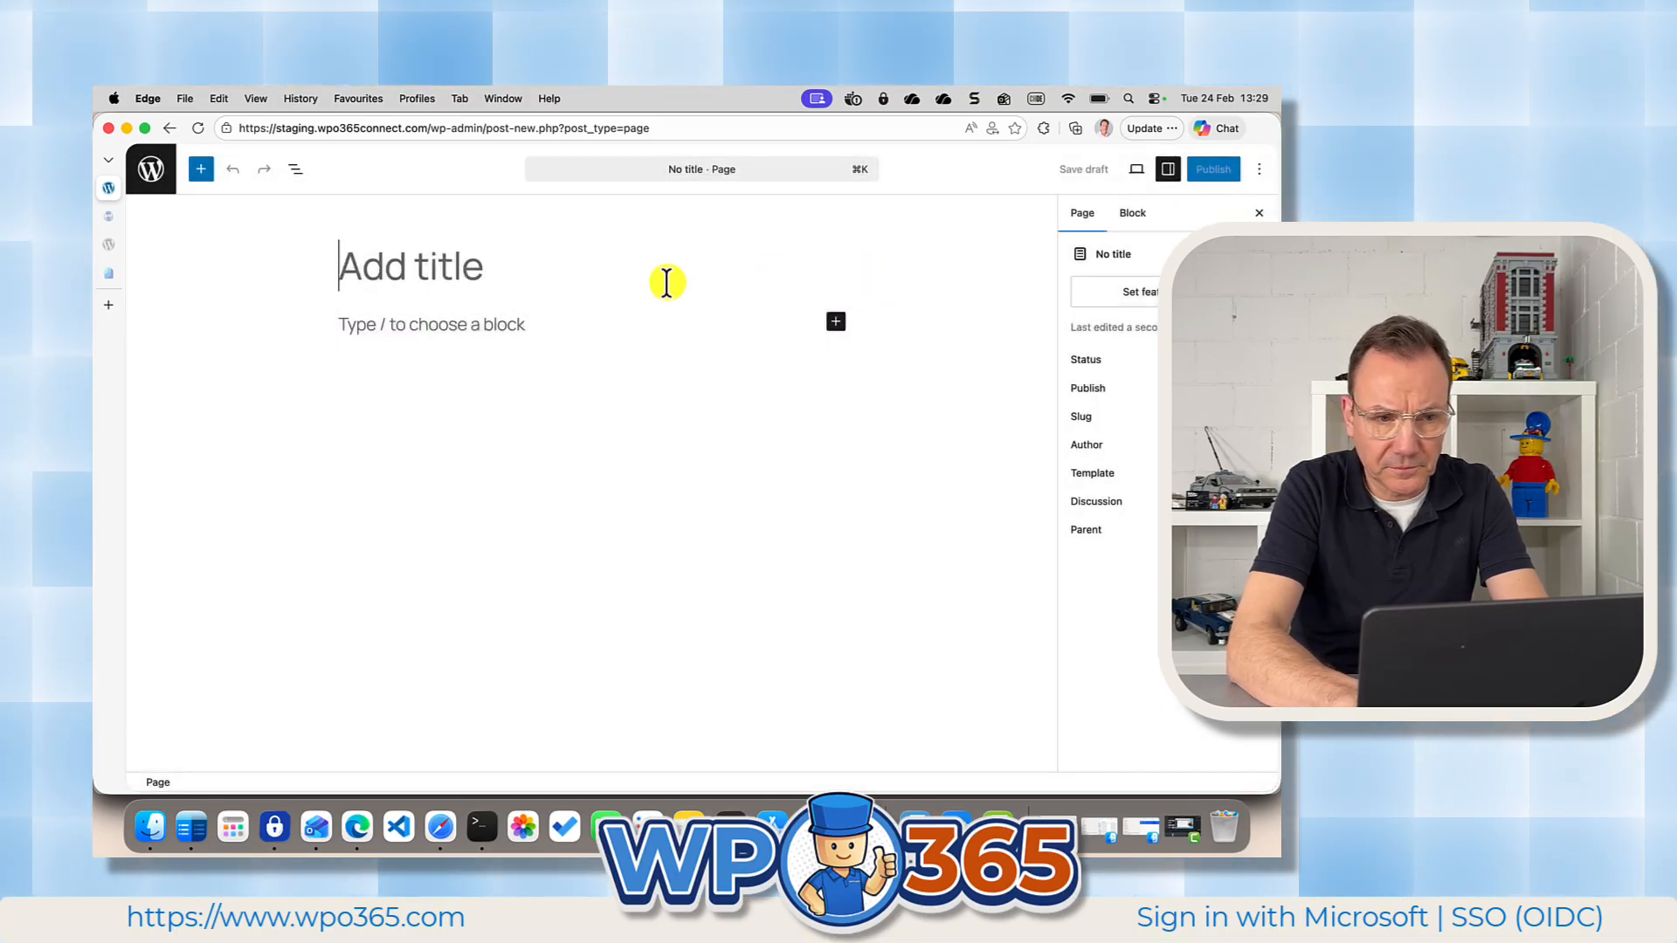
type("Login Button Demo")
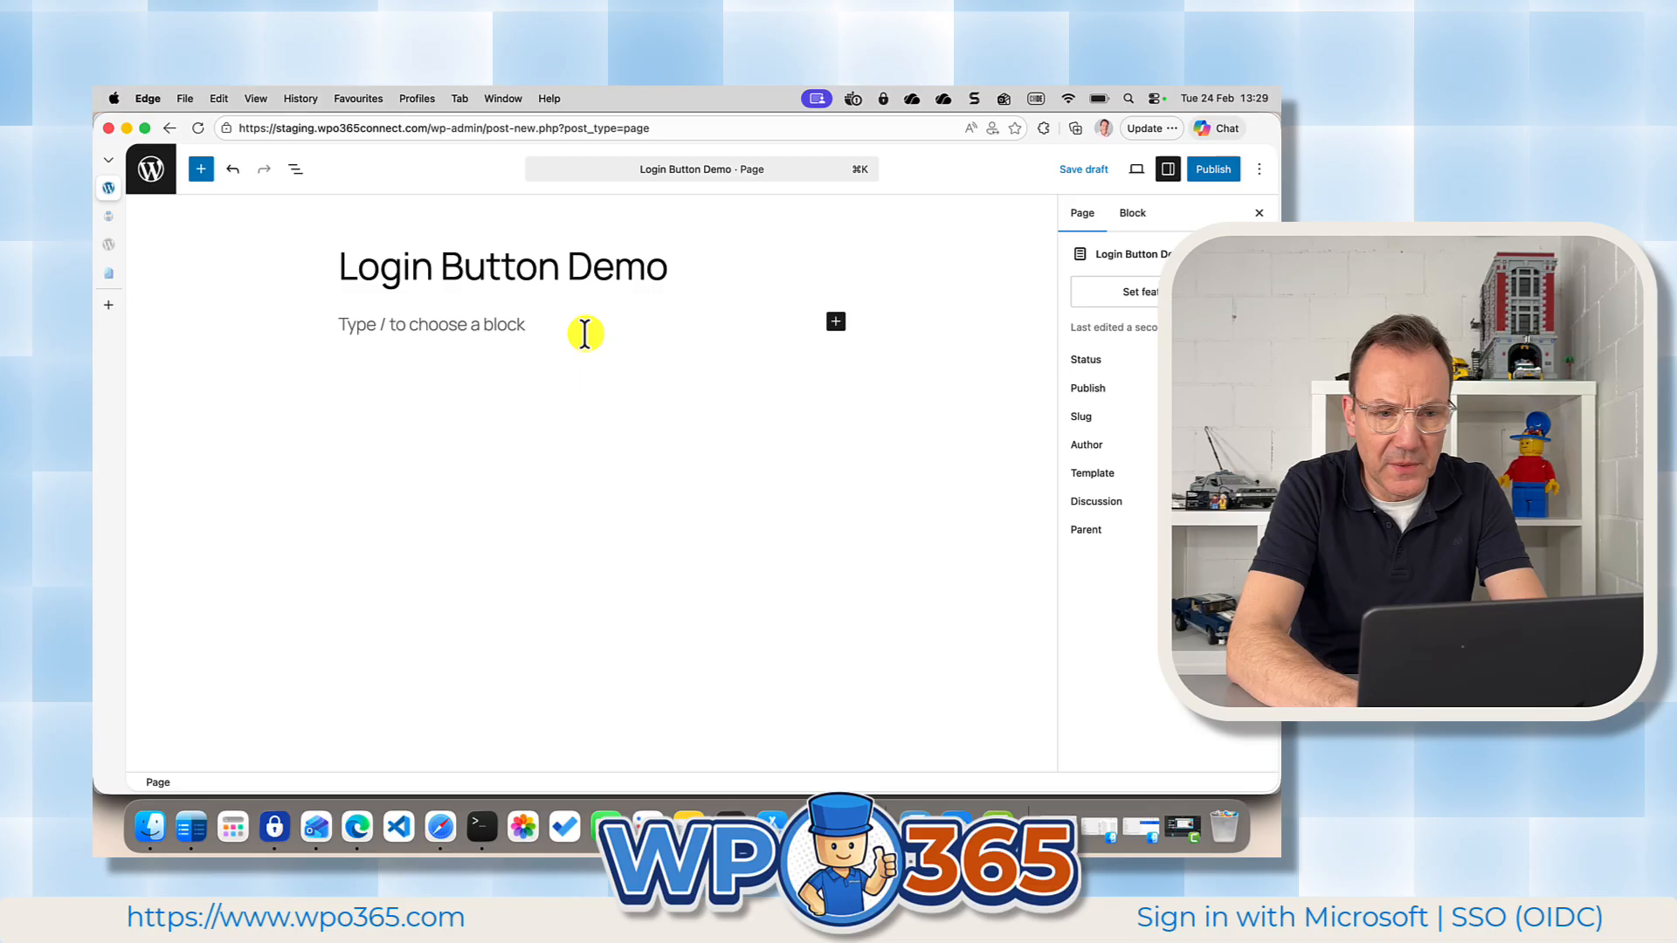
Add a Shortcode block containing [wpo365-sso-button] to the page body.
left_click(584, 332)
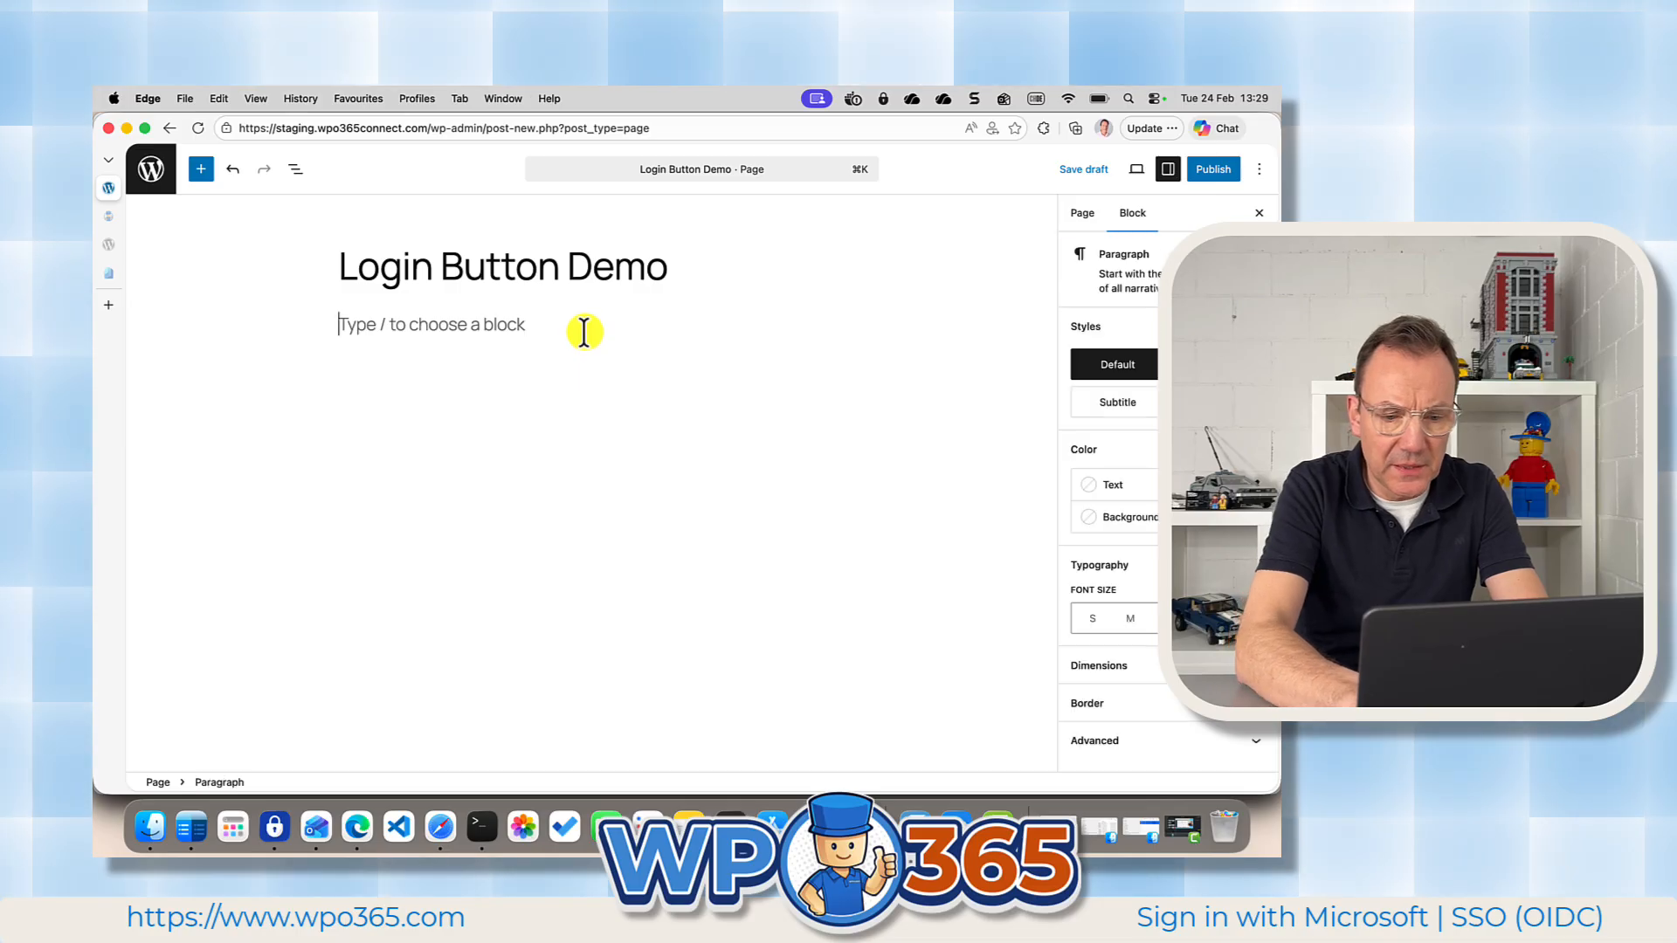
type("/s")
key("Return")
type("[wpo365-sso-button]")
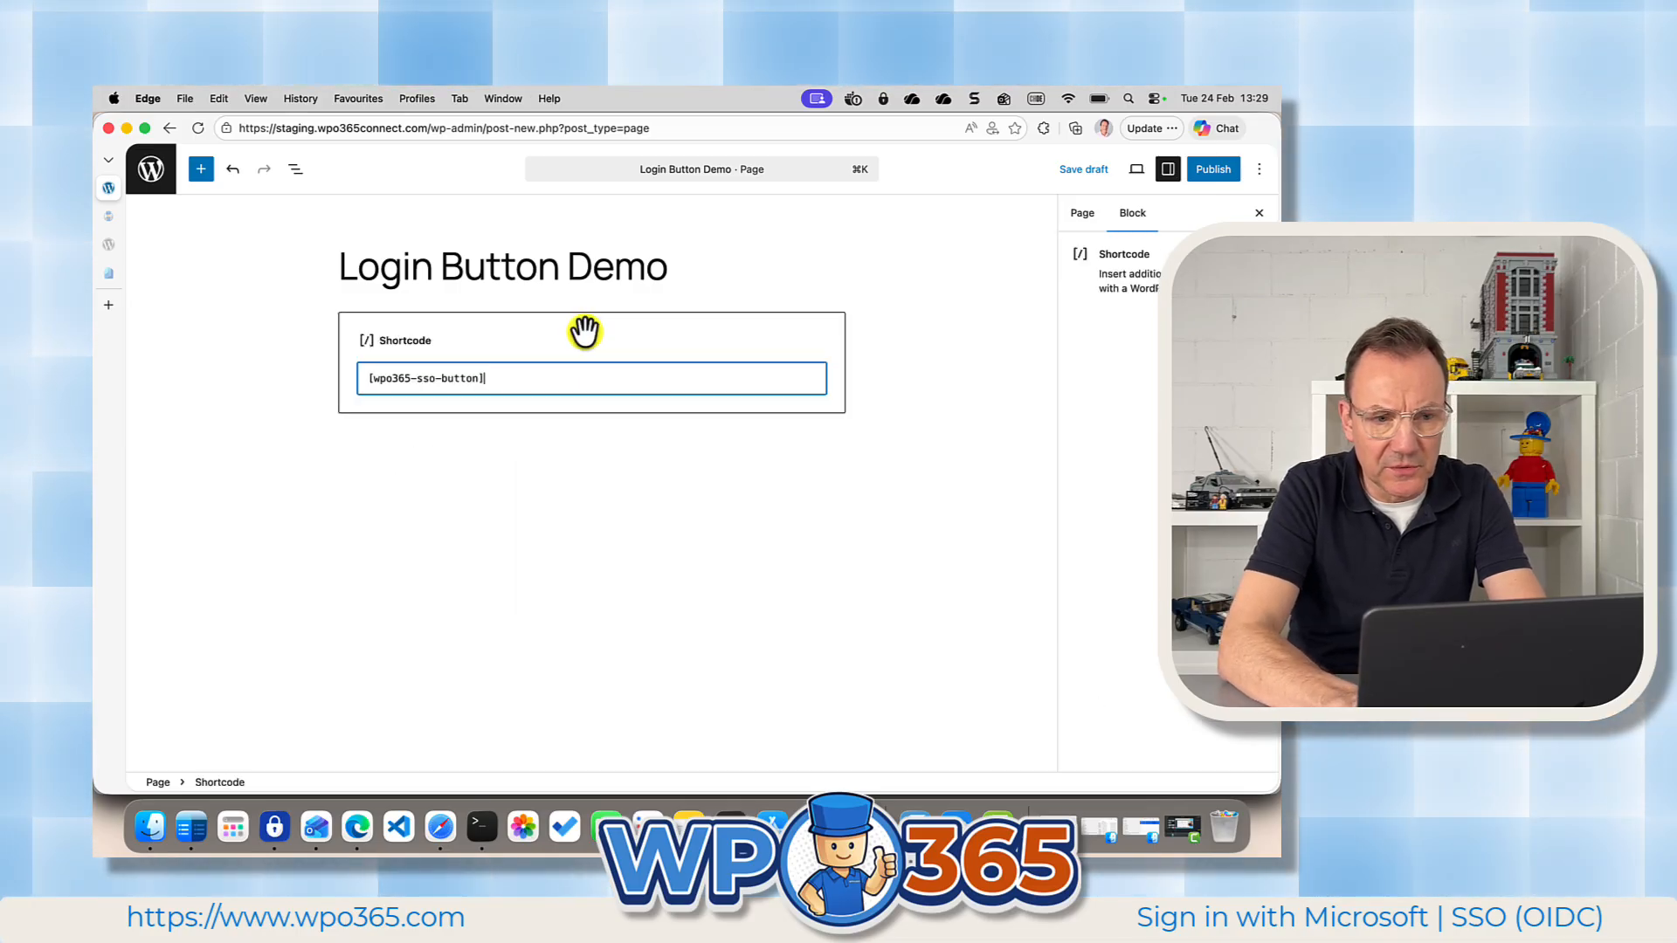
Publish the page, view it on the site and try its "Aanmelden met Microsoft" button.
left_click(1211, 171)
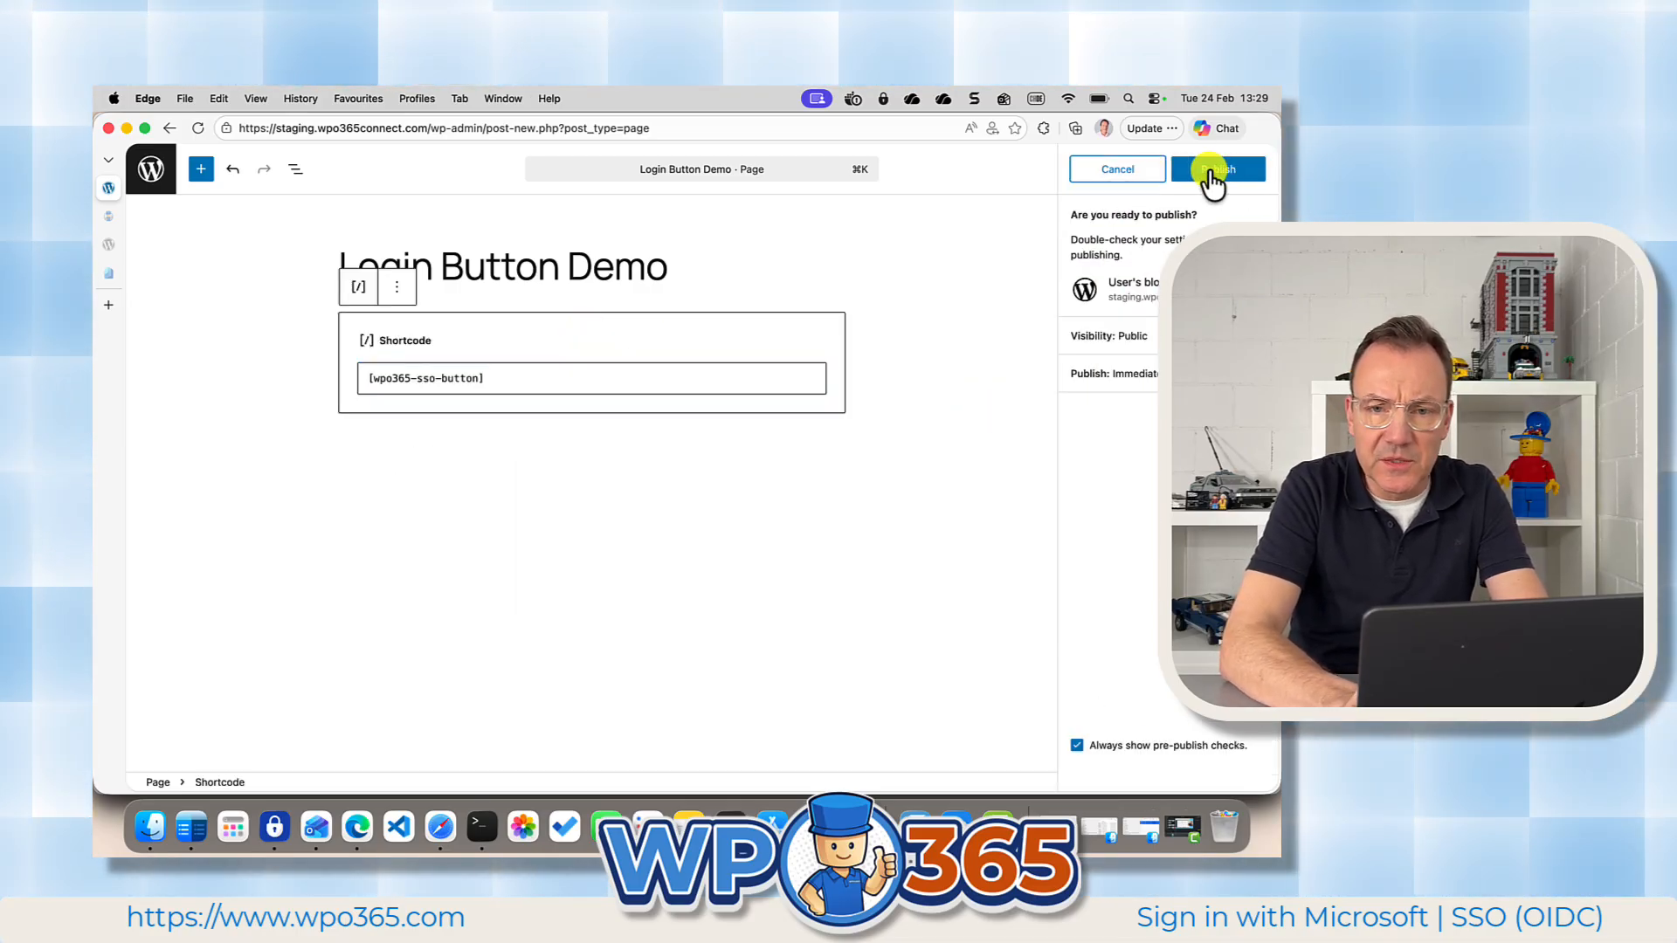
left_click(1211, 171)
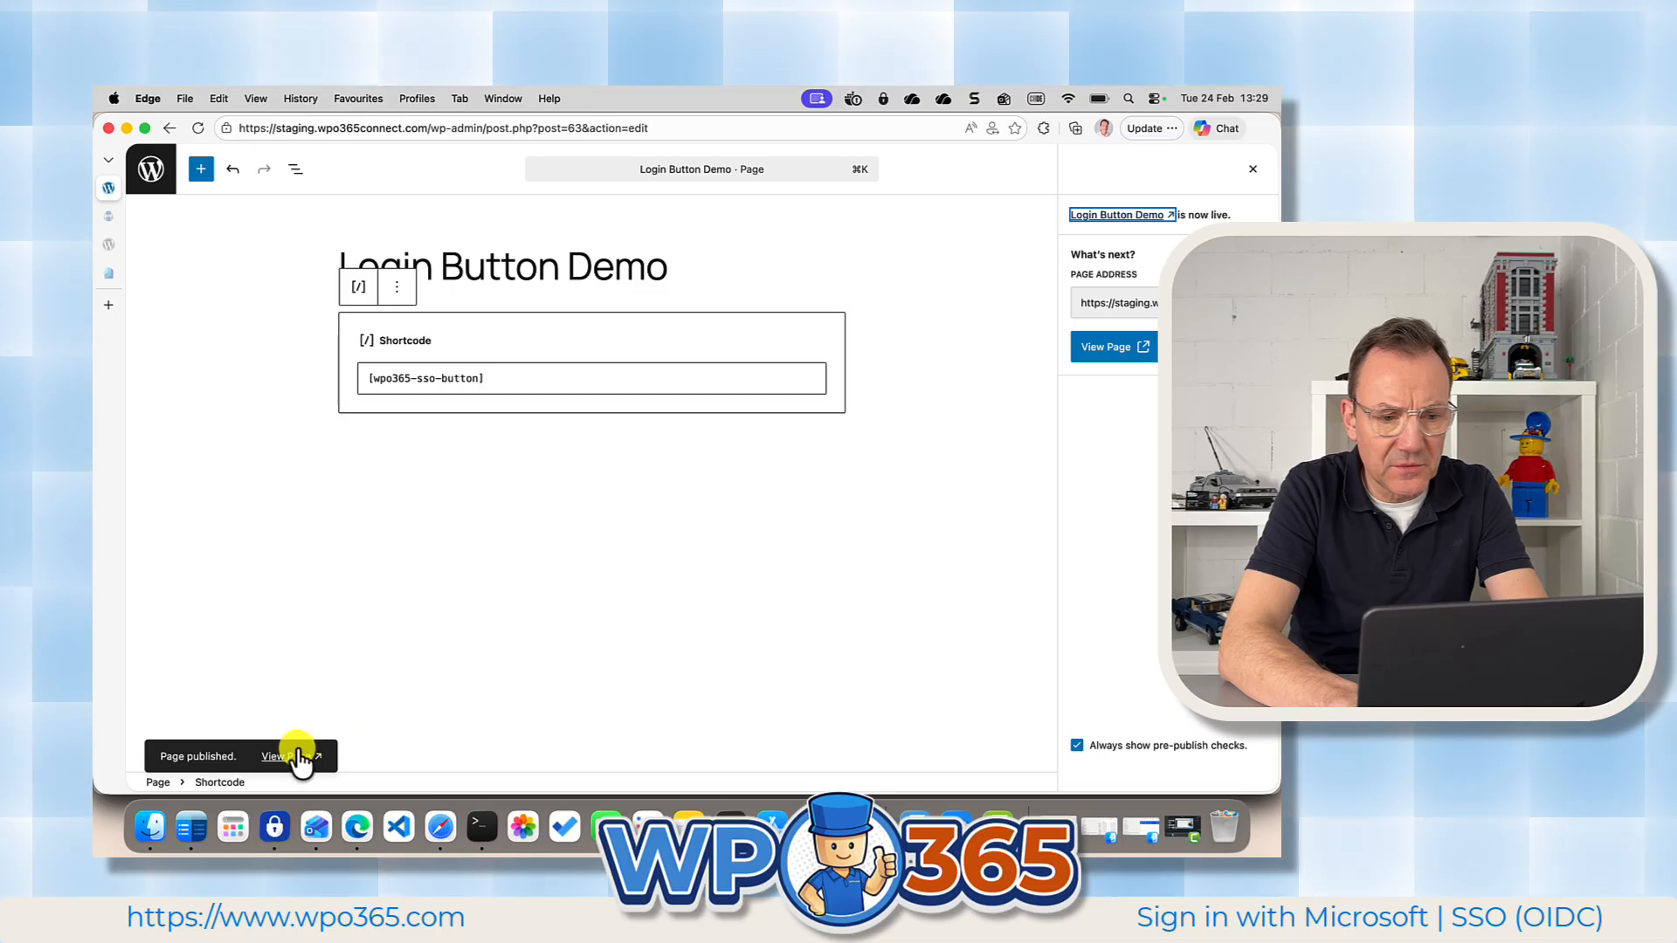
left_click(295, 757)
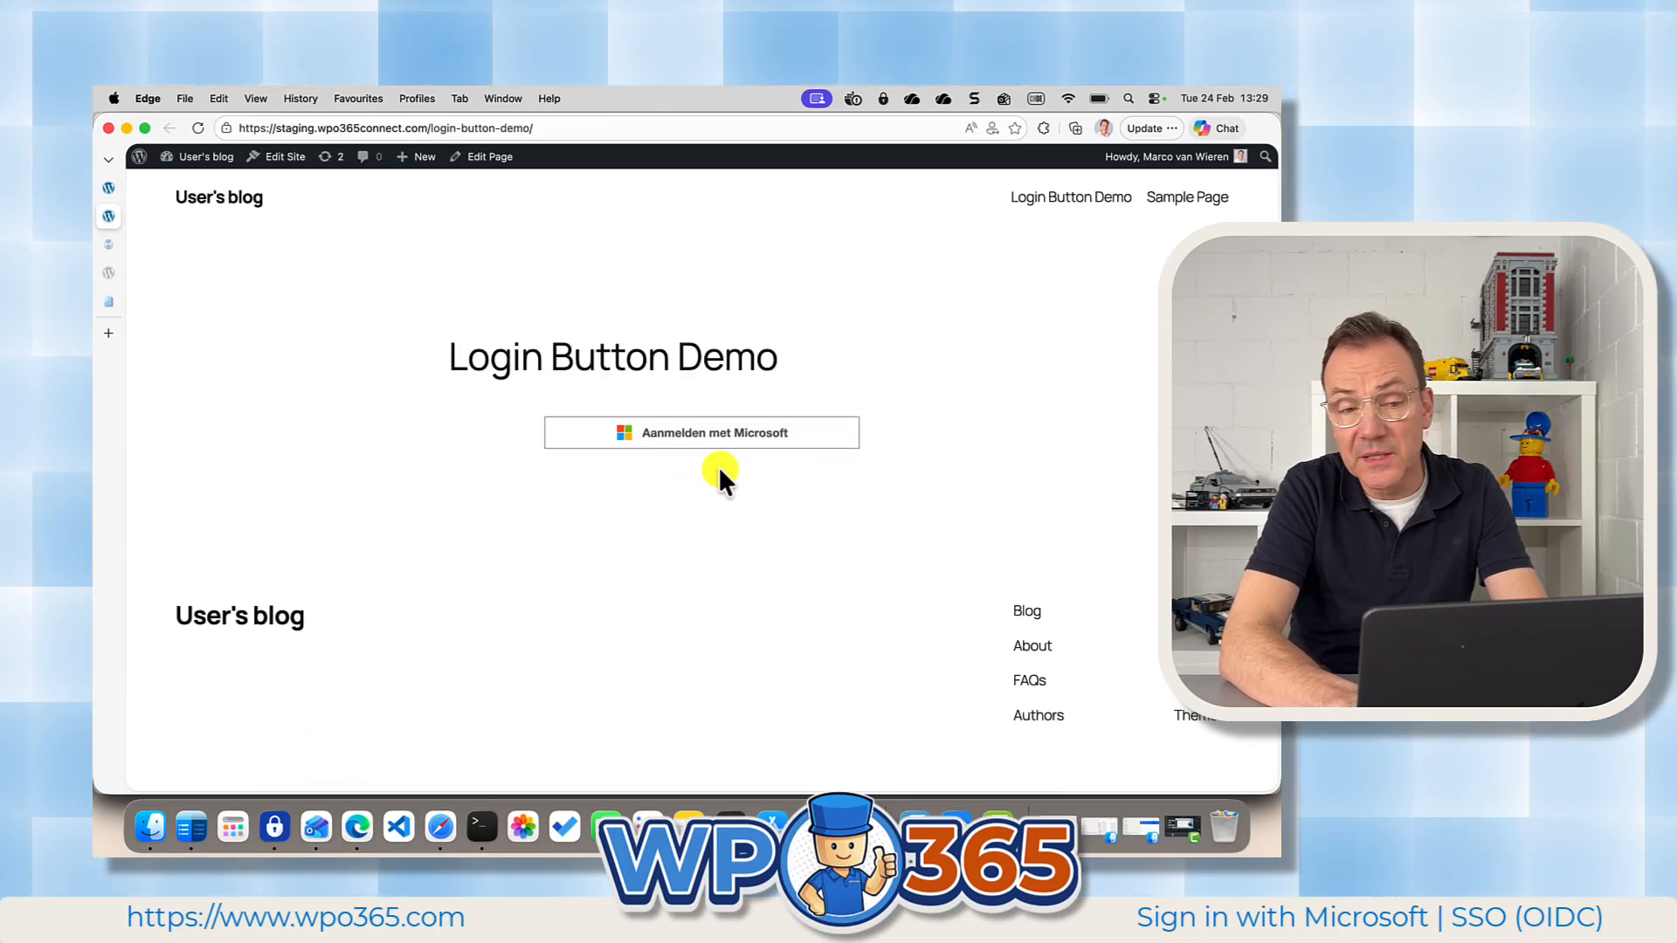
left_click(707, 439)
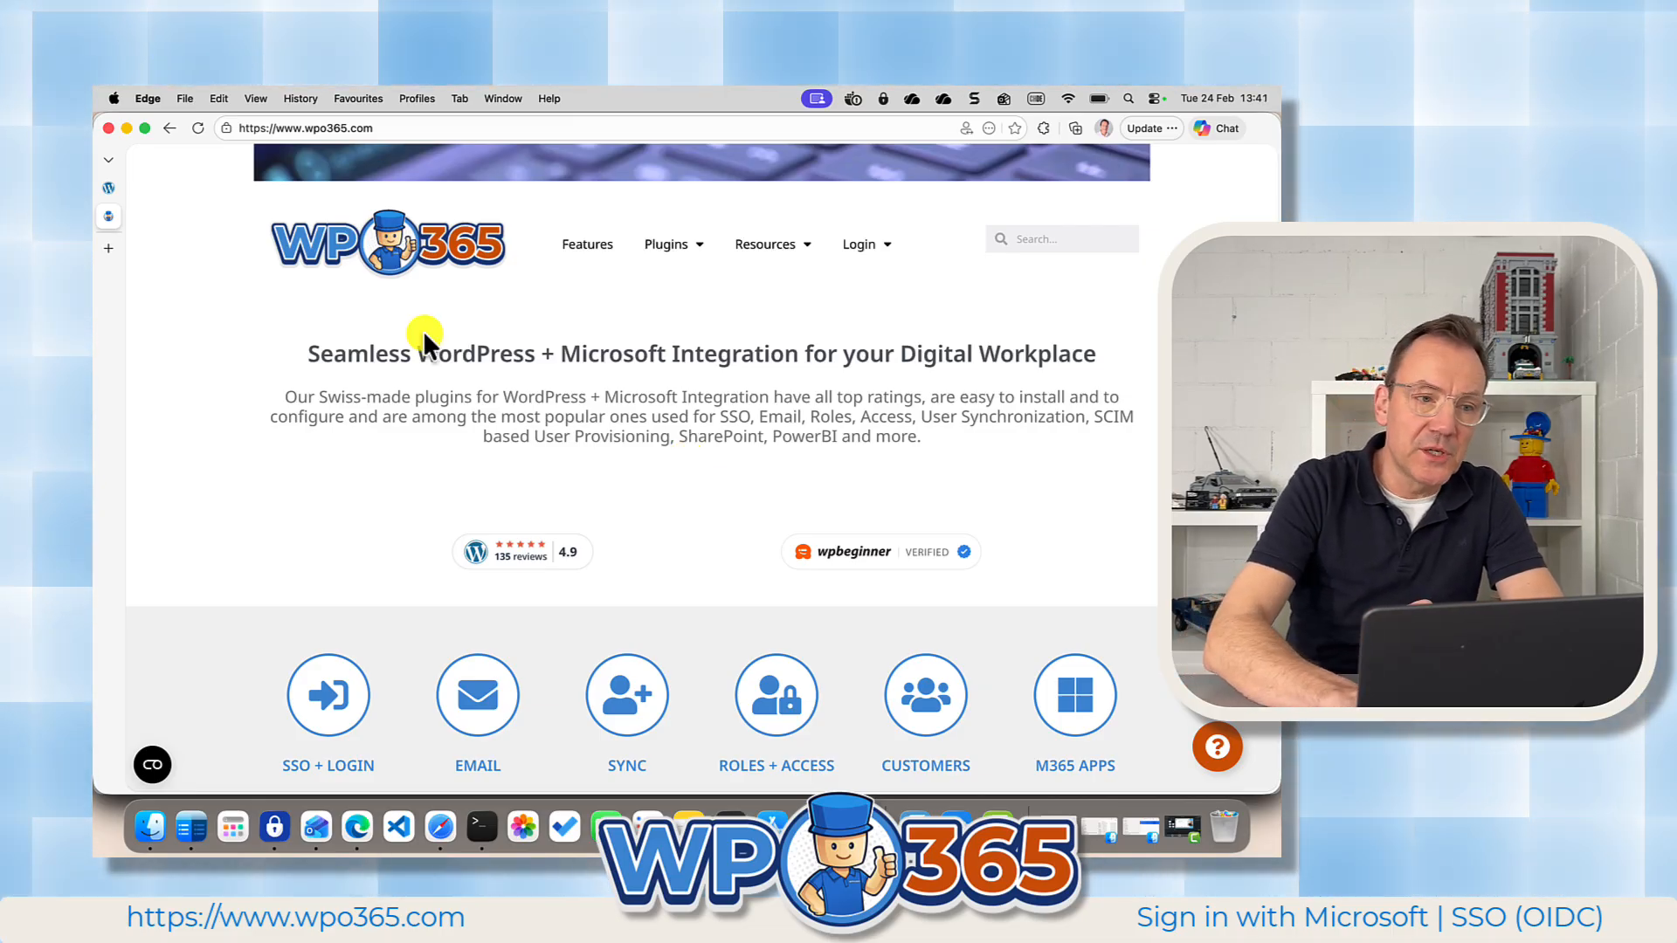
Return to the WPO365 dashboard and open the WPO365 | LOGIN plugin's review page on WordPress.org.
left_click(108, 187)
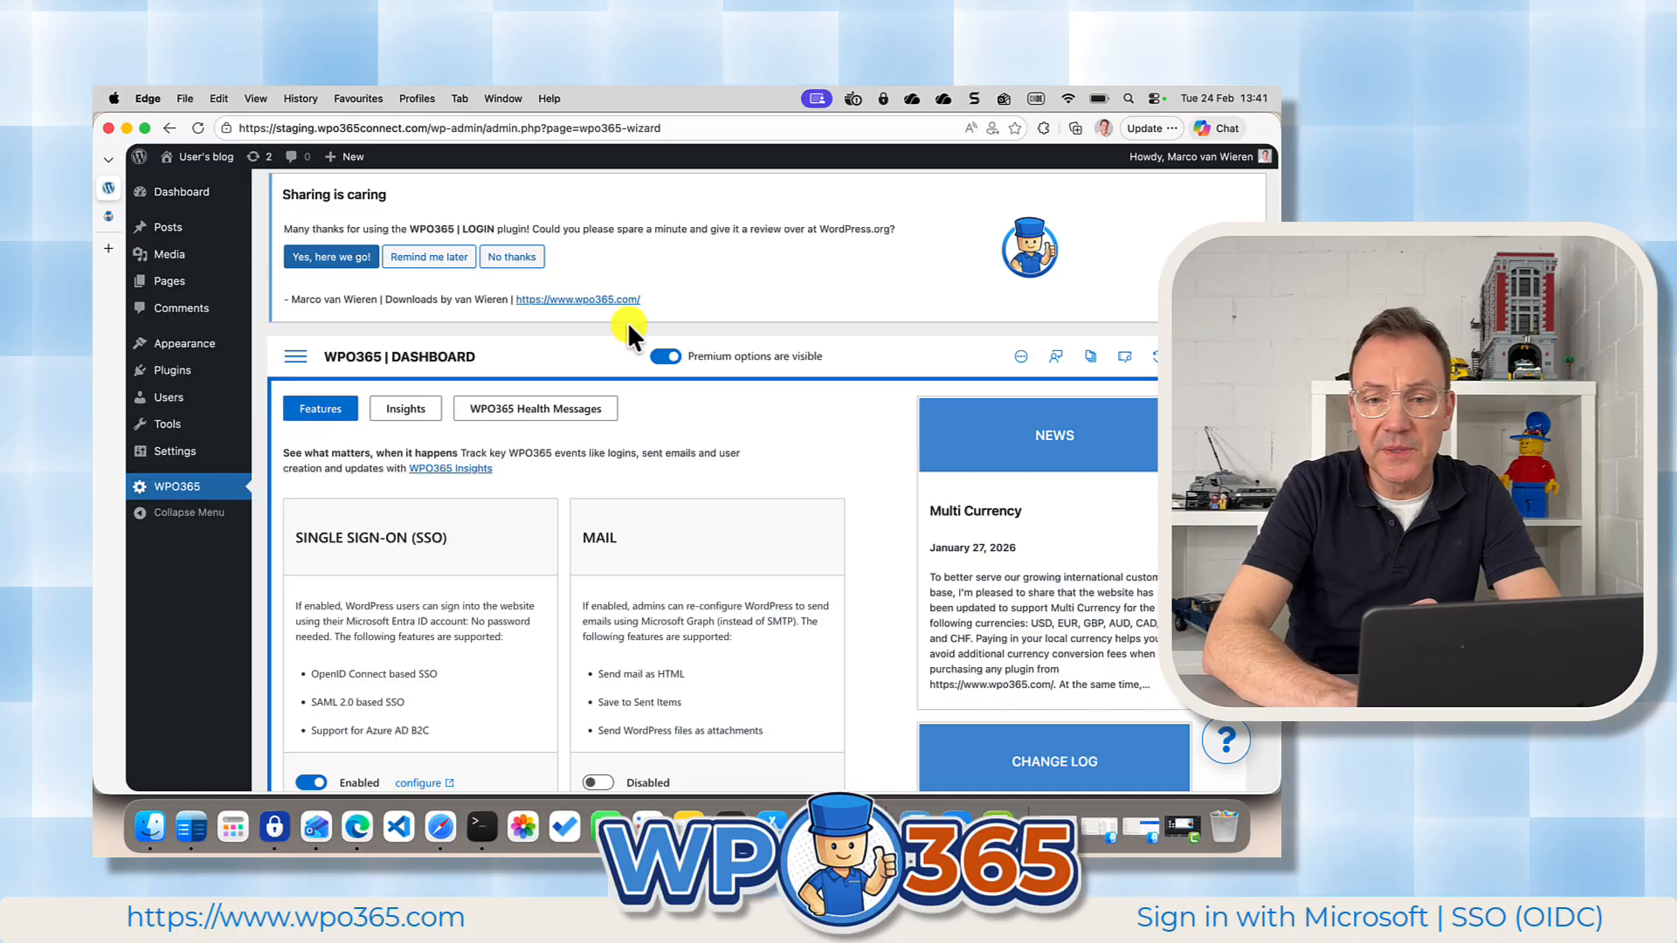
left_click(331, 257)
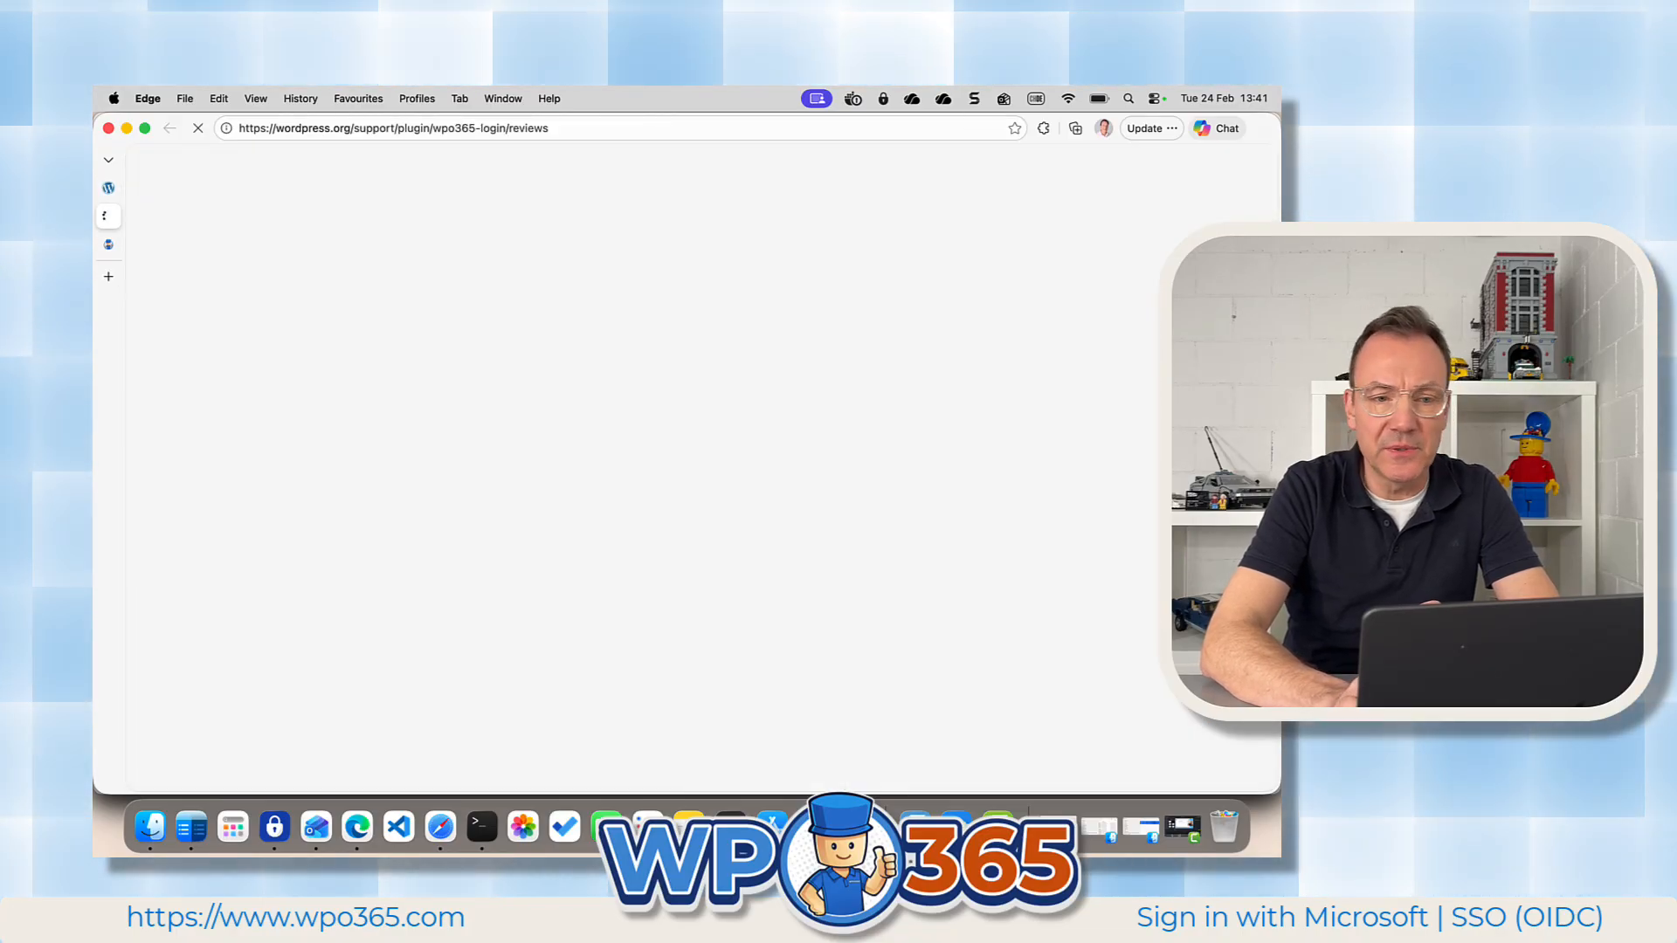